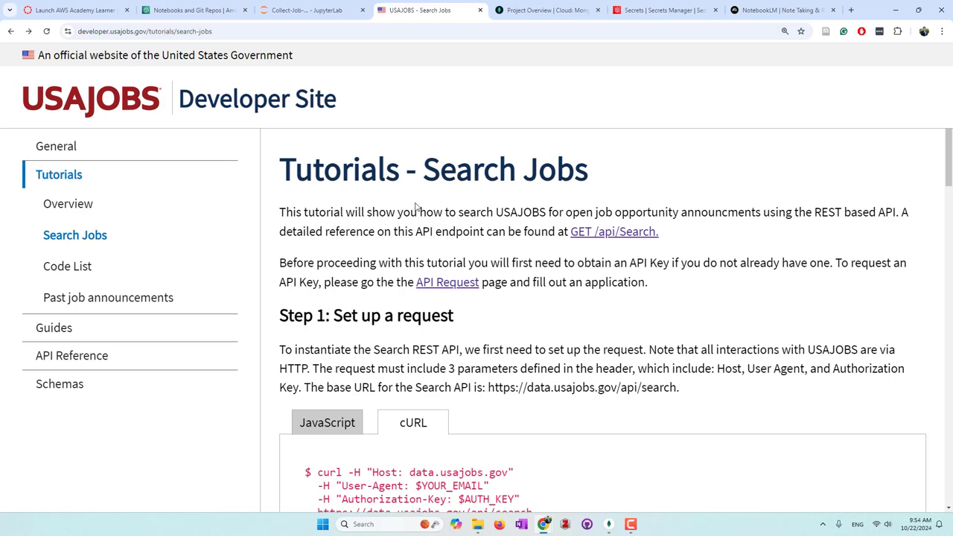
# - Read the notebook's 'Set up a Database and Request API Keys' instructions, then go to MongoDB Atlas
pyautogui.click(308, 8)
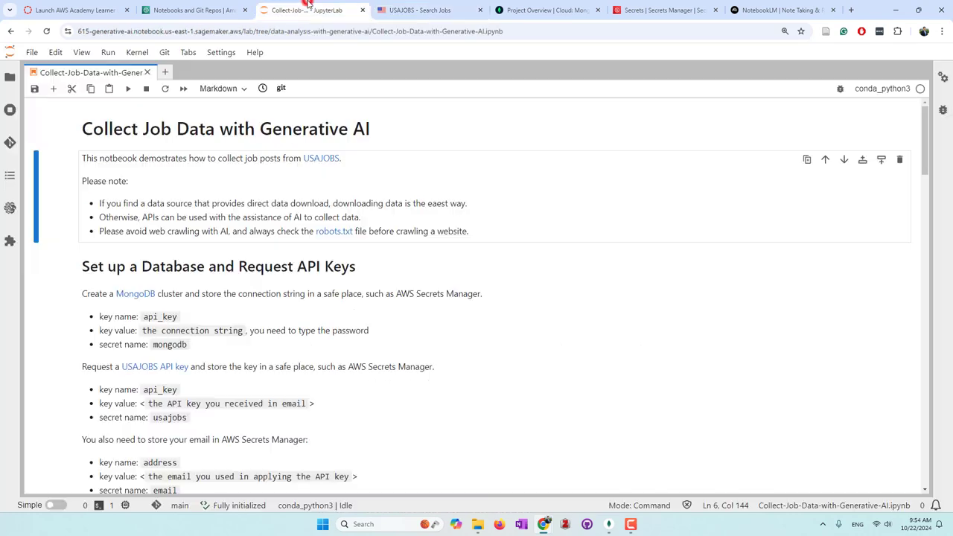
pyautogui.click(598, 353)
pyautogui.scroll(-2, 418, 284)
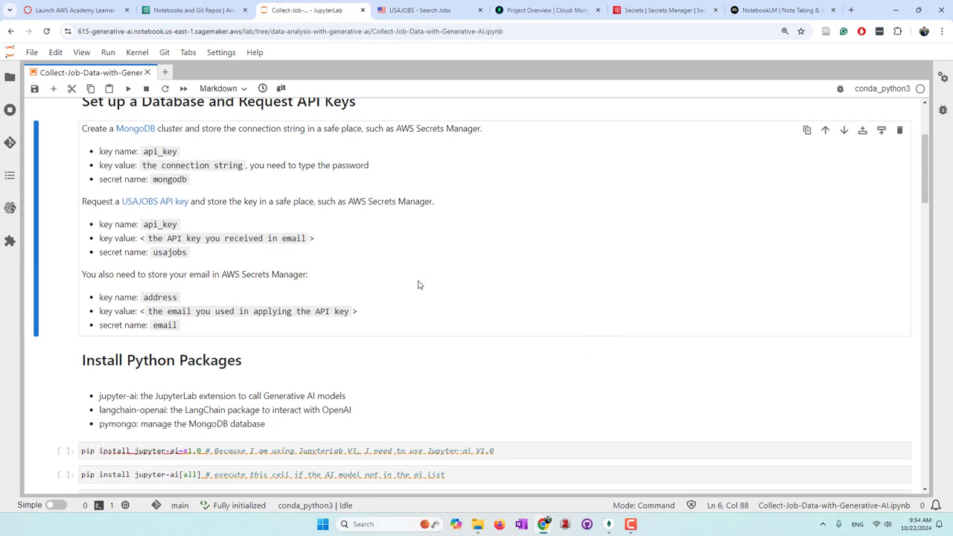
pyautogui.moveTo(924, 202); pyautogui.dragTo(924, 195)
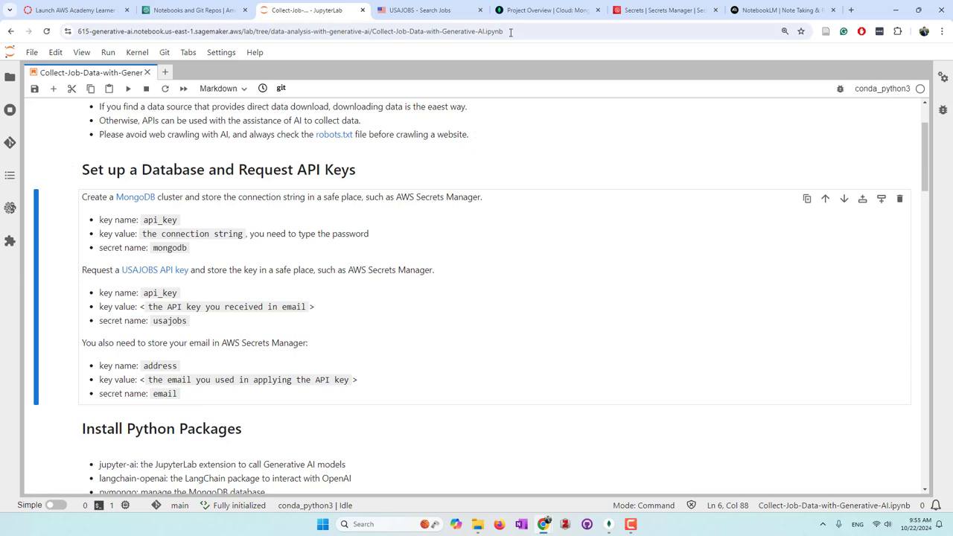
pyautogui.click(529, 13)
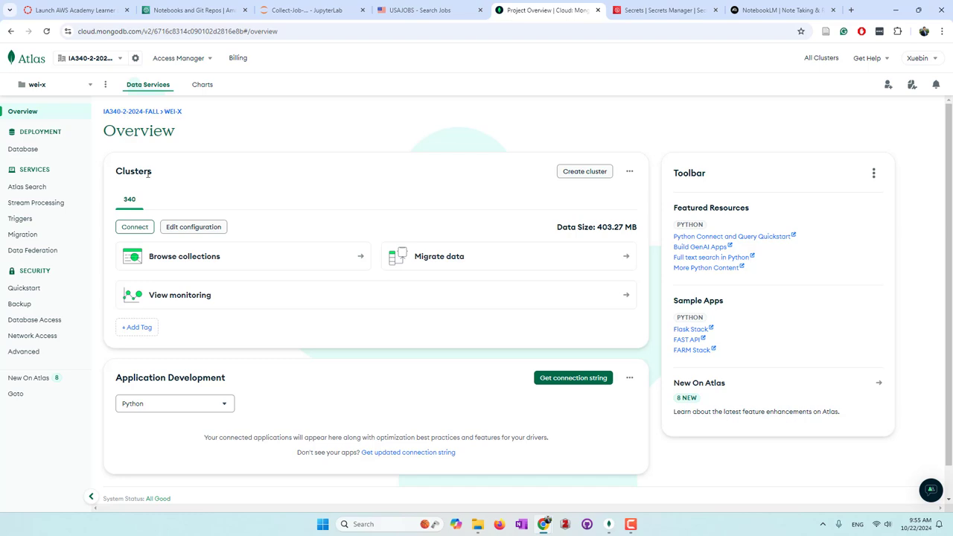
# - Copy cluster 340's Drivers connection string, then go to the AWS Secrets Manager secrets list
pyautogui.click(137, 229)
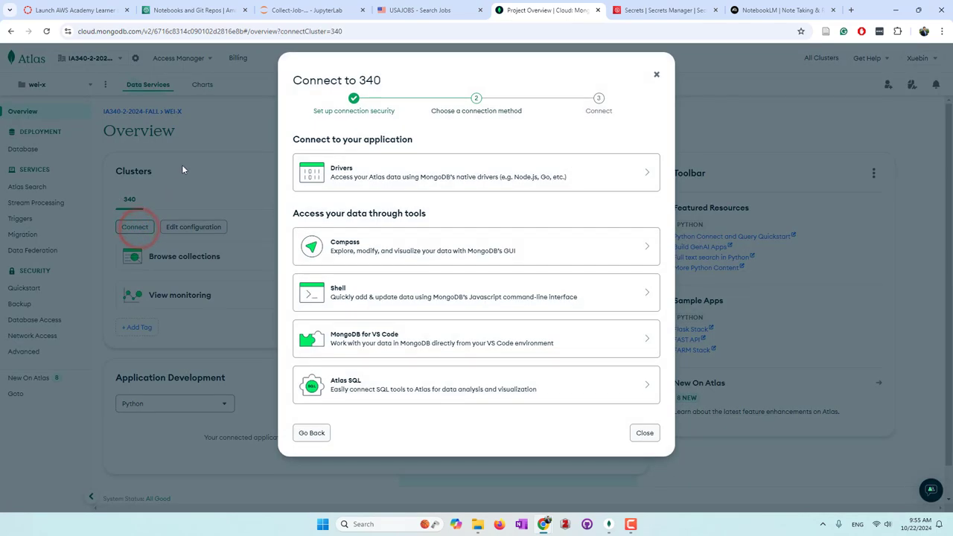
pyautogui.click(357, 175)
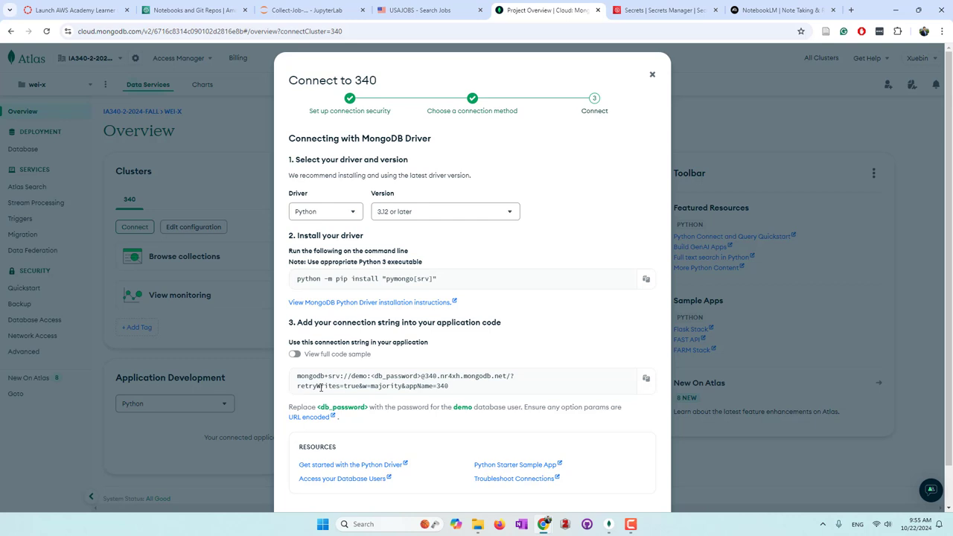
pyautogui.click(647, 380)
pyautogui.click(659, 10)
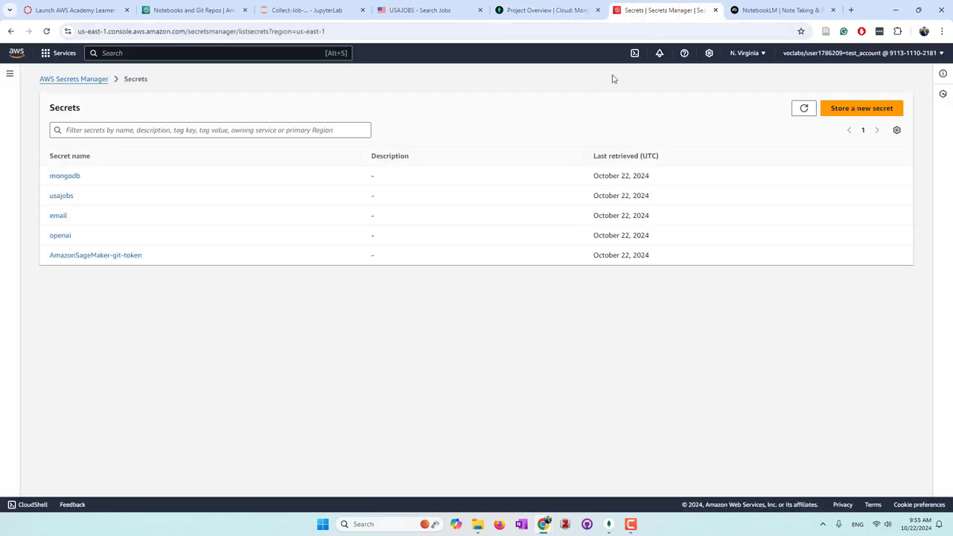
# - Start a new Other-type secret with key api_key and the pasted MongoDB connection string
pyautogui.click(861, 110)
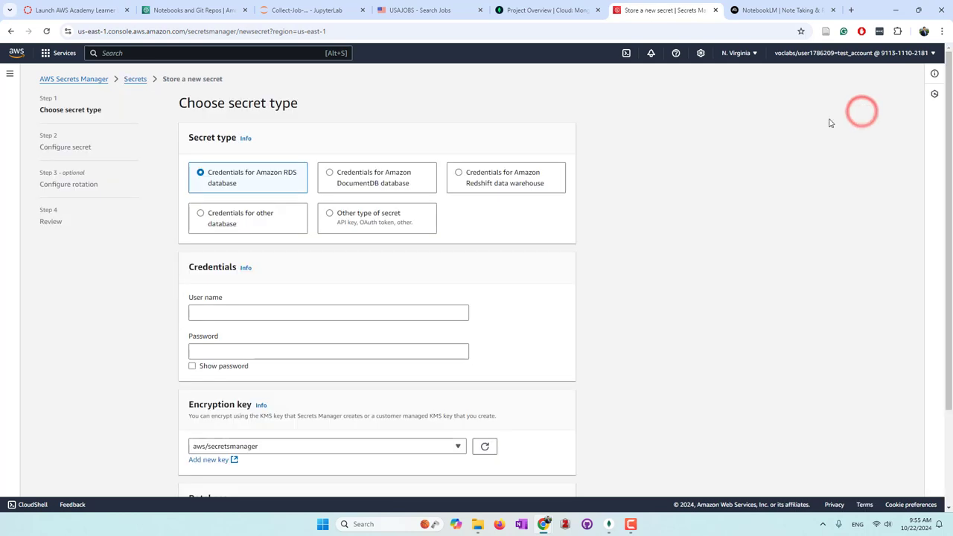
pyautogui.click(327, 248)
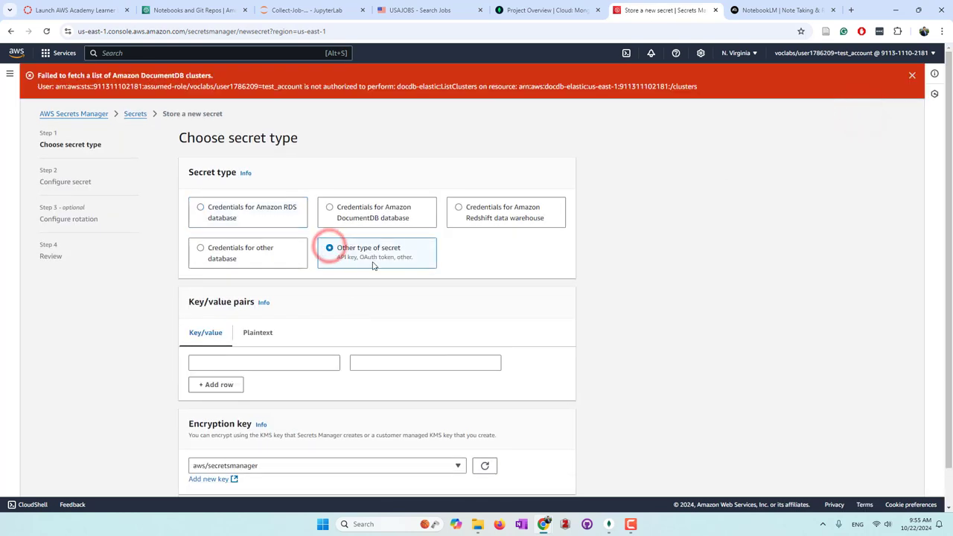
pyautogui.click(374, 362)
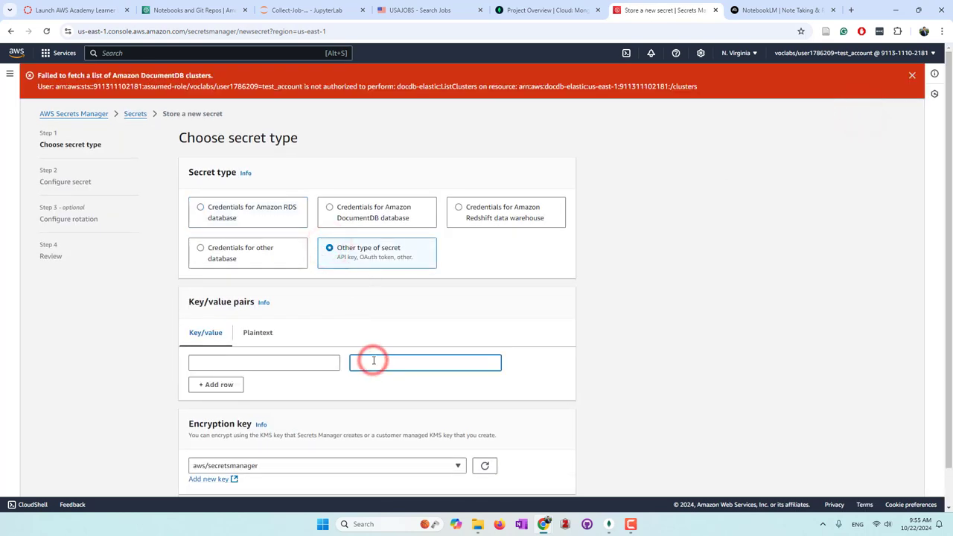
pyautogui.hotkey('ctrl', 'v')
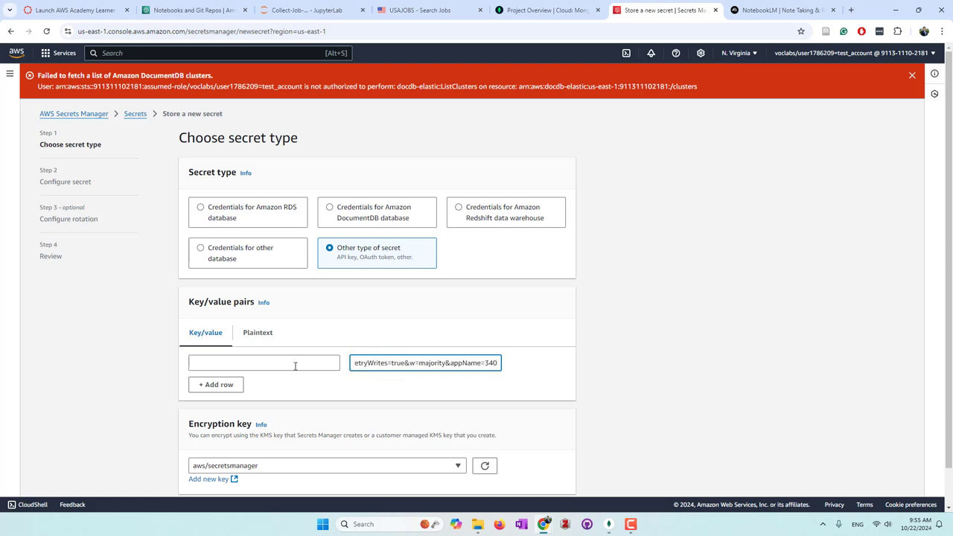
pyautogui.click(295, 364)
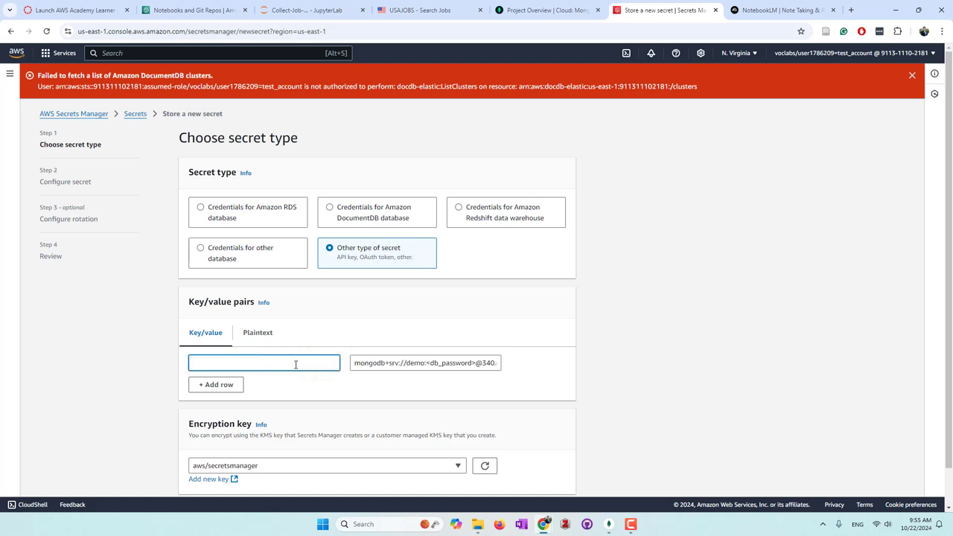
pyautogui.write('api_key')
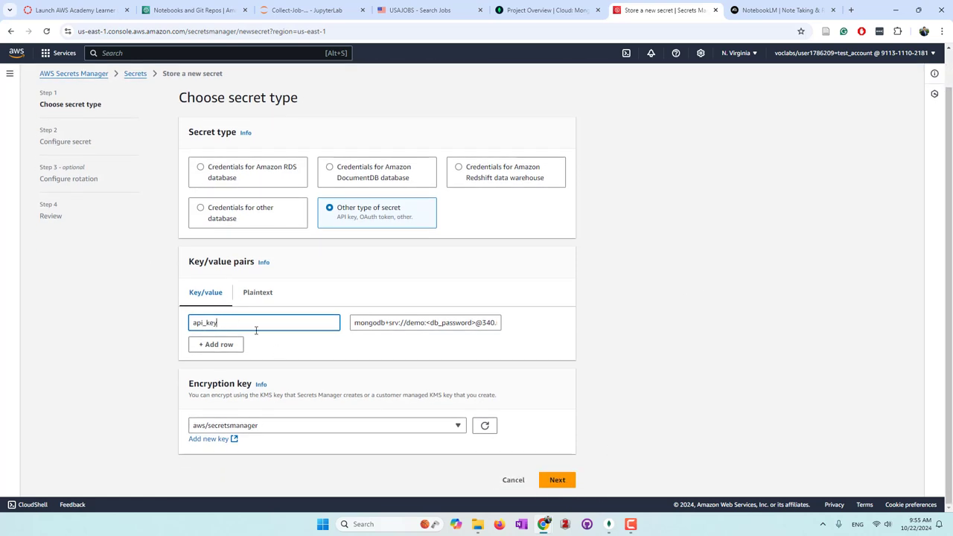
# - Replace the <db_password> placeholder in the connection string with the database password
pyautogui.click(427, 323)
pyautogui.moveTo(452, 322); pyautogui.dragTo(475, 322)
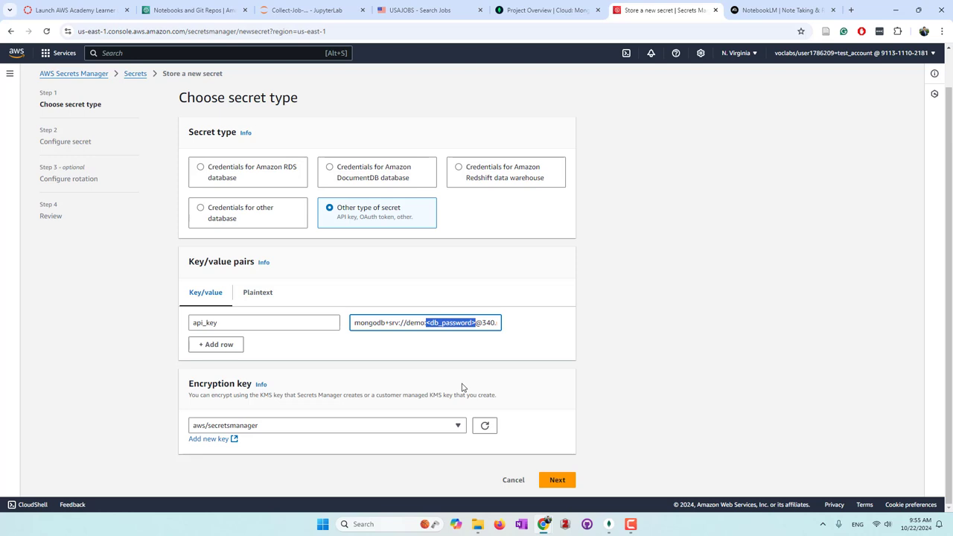
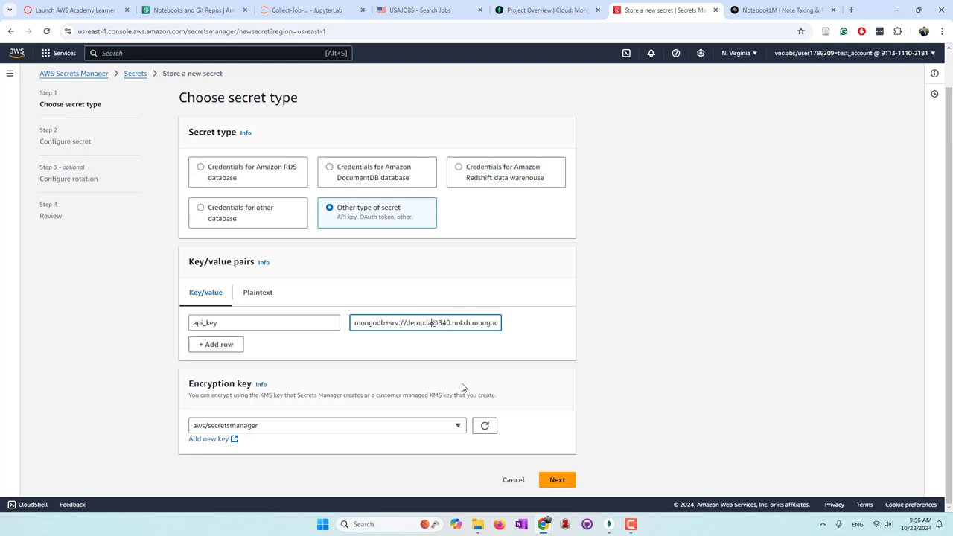
# - Name the secret monogdb and skip rotation setup to reach the Review page
pyautogui.click(558, 481)
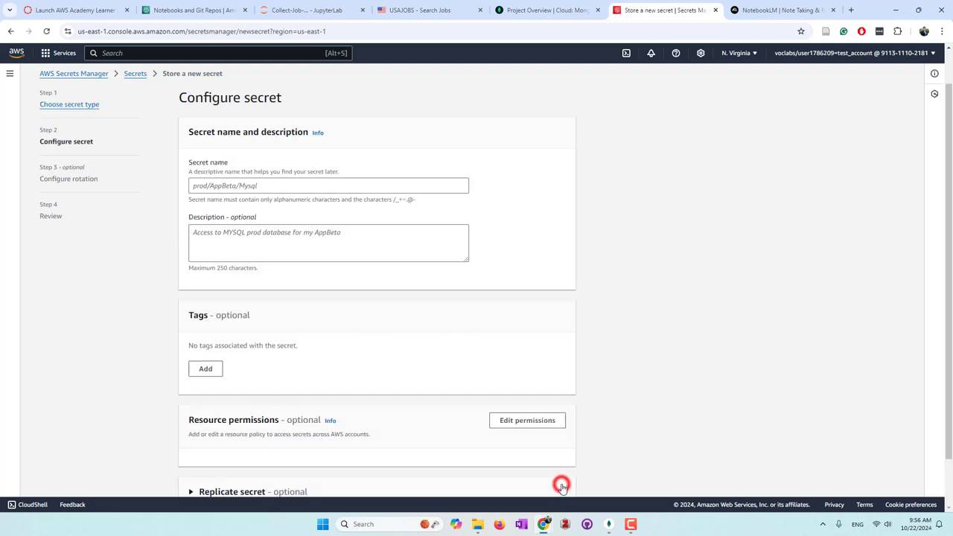
pyautogui.click(262, 187)
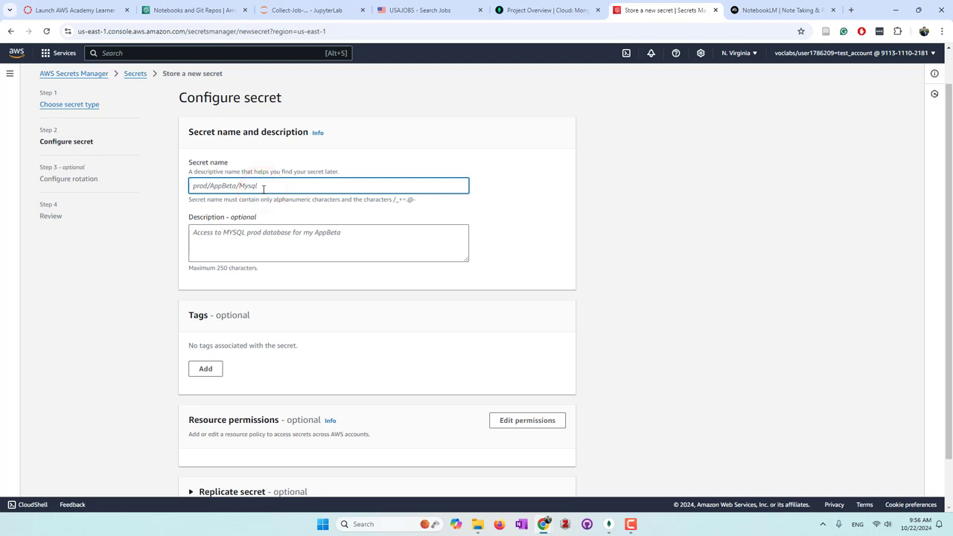
pyautogui.write('monogdb')
pyautogui.scroll(-2, 596, 361)
pyautogui.click(558, 480)
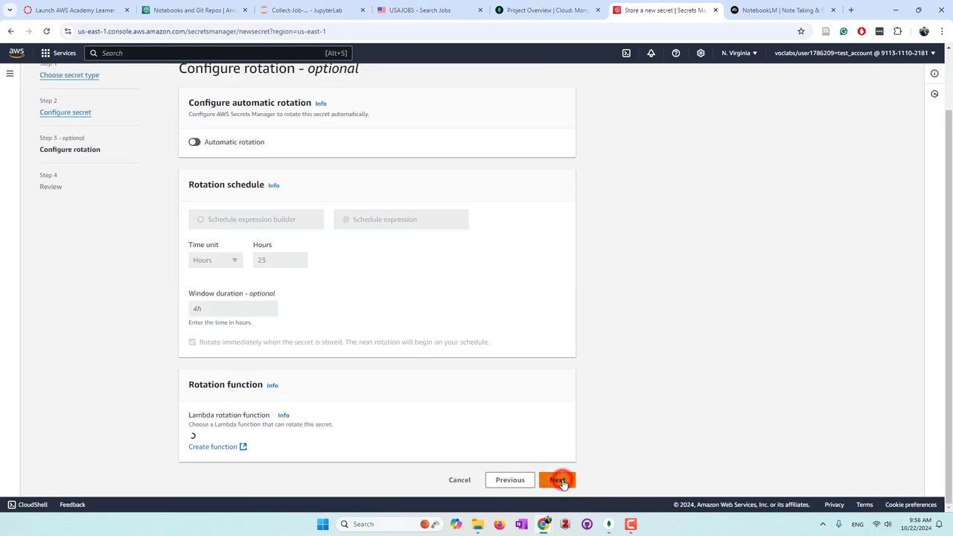
pyautogui.click(558, 480)
# - Review the secret's Python3 sample retrieval code and return to the Secrets list
pyautogui.scroll(-6, 476, 300)
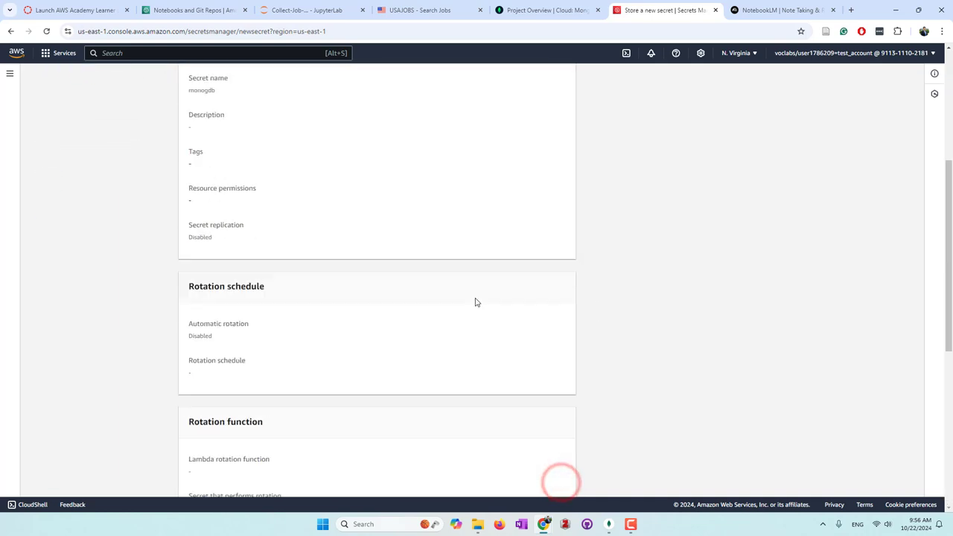
pyautogui.click(327, 303)
pyautogui.scroll(-1, 502, 325)
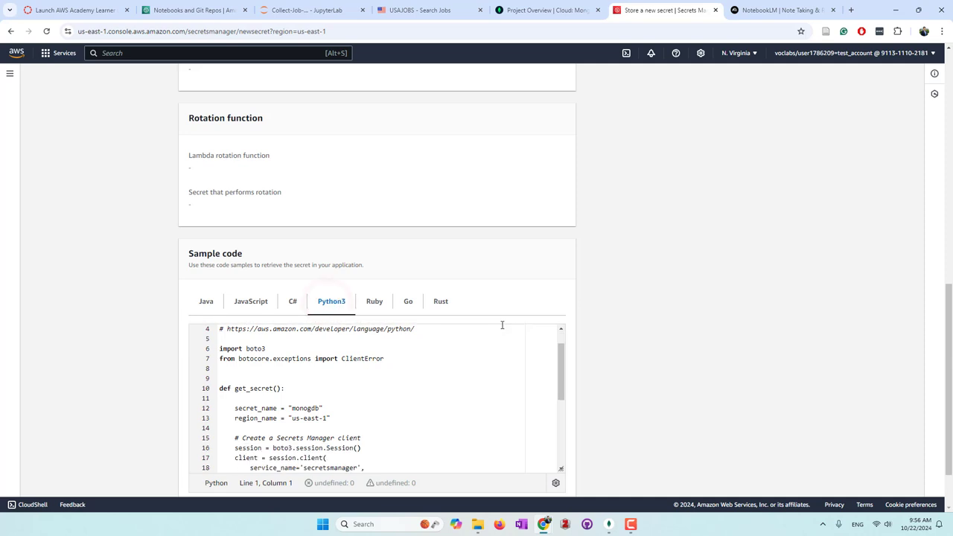
pyautogui.scroll(-1, 604, 381)
pyautogui.moveTo(560, 297)
pyautogui.mouseDown()
pyautogui.moveTo(559, 270)
pyautogui.moveTo(570, 373)
pyautogui.moveTo(562, 290)
pyautogui.mouseUp()
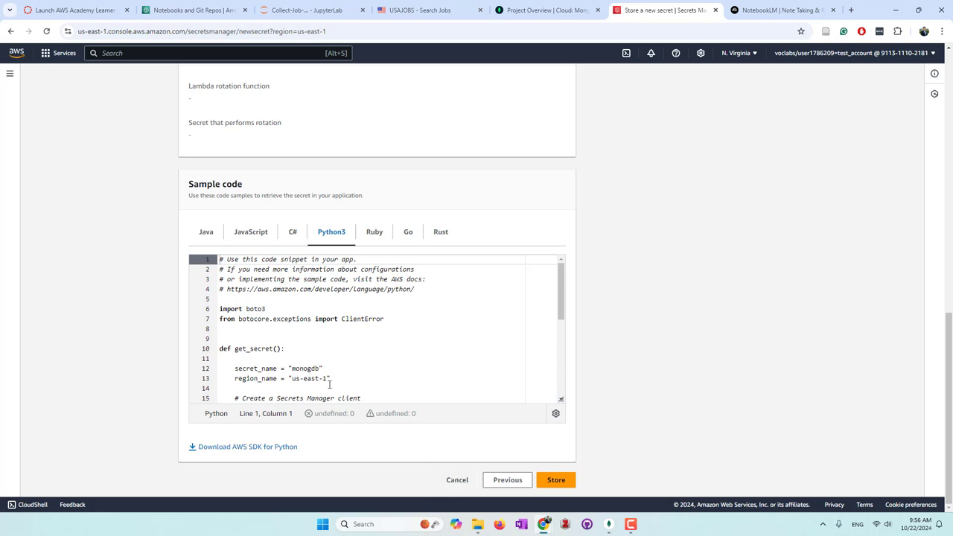
pyautogui.scroll(15, 328, 383)
pyautogui.click(136, 116)
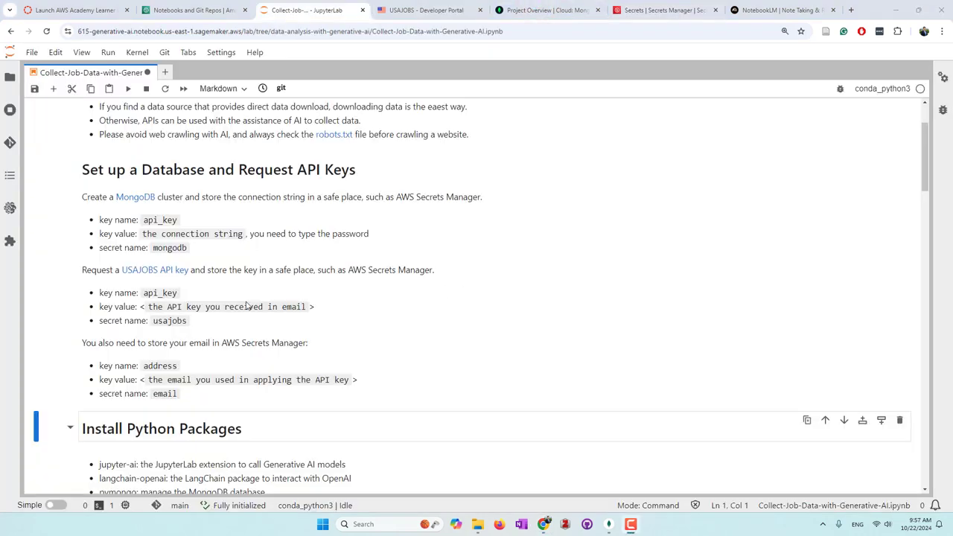
# - Look over the USAJOBS API Access Request form, then return to the JupyterLab notebook
pyautogui.click(169, 274)
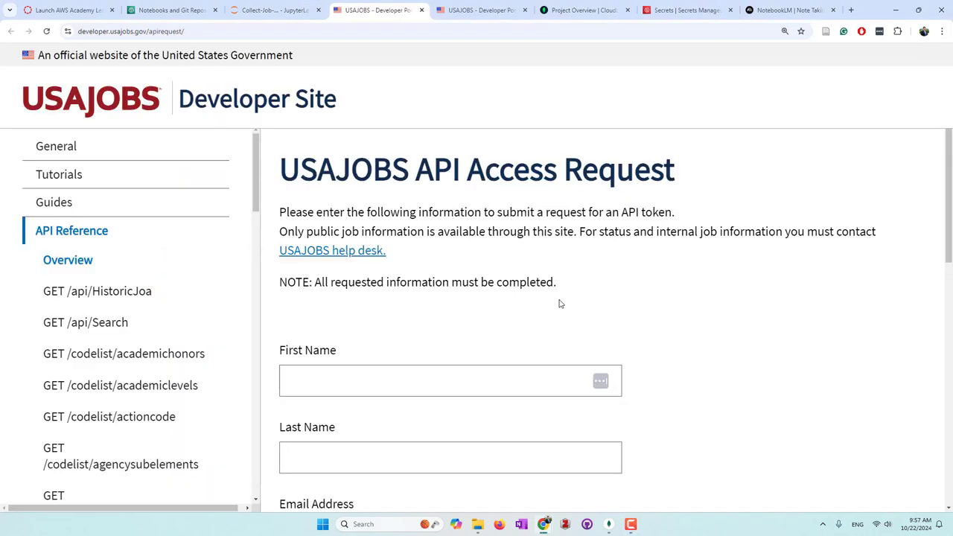
pyautogui.scroll(-2, 442, 321)
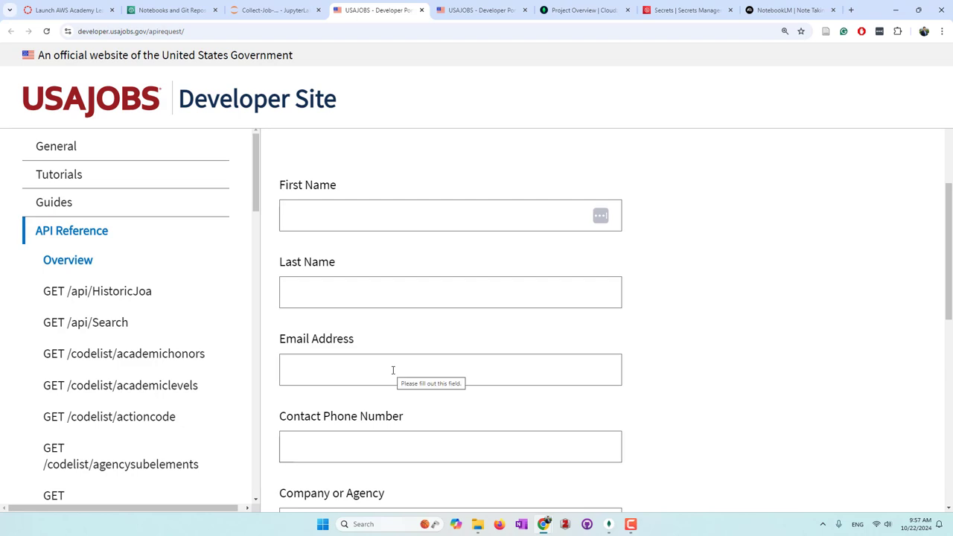
pyautogui.scroll(-2, 321, 268)
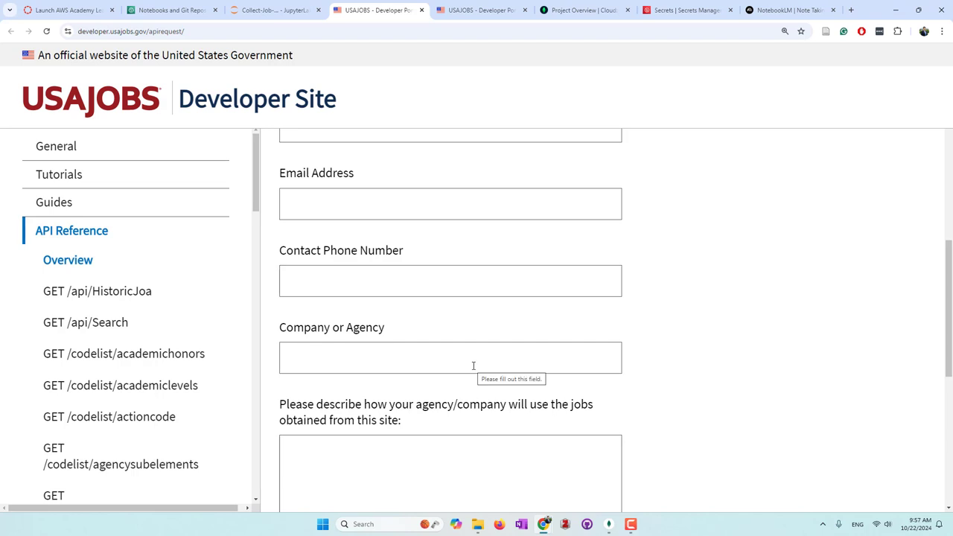
pyautogui.scroll(-2, 469, 365)
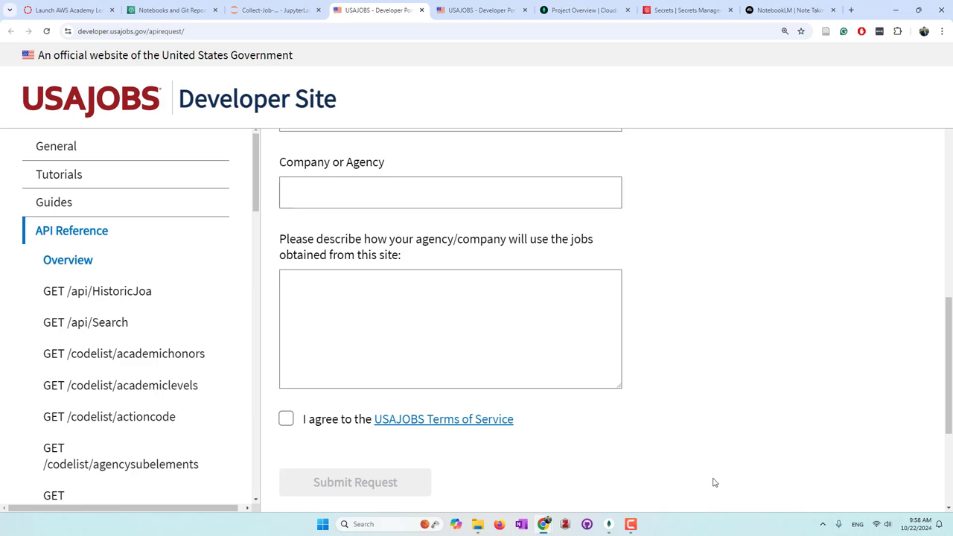
pyautogui.scroll(2, 713, 480)
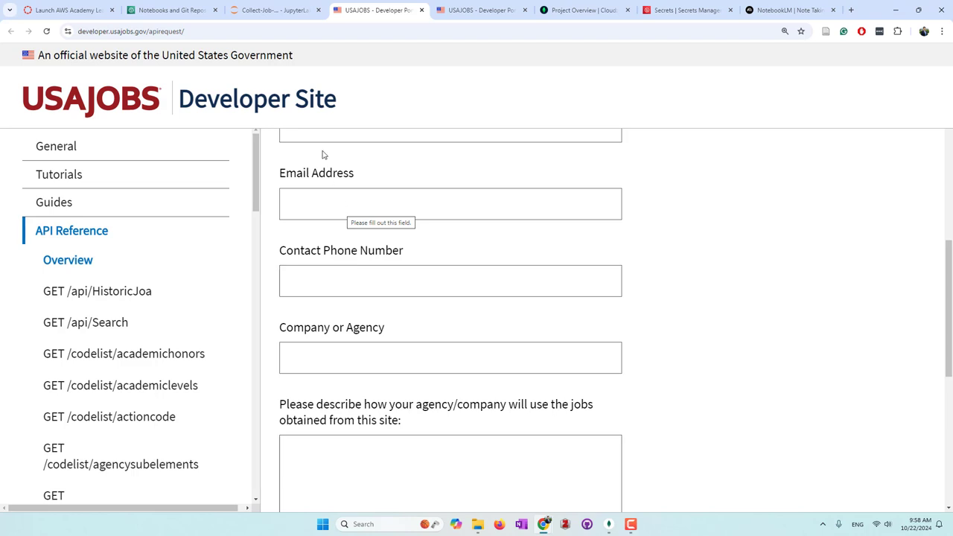
pyautogui.click(269, 10)
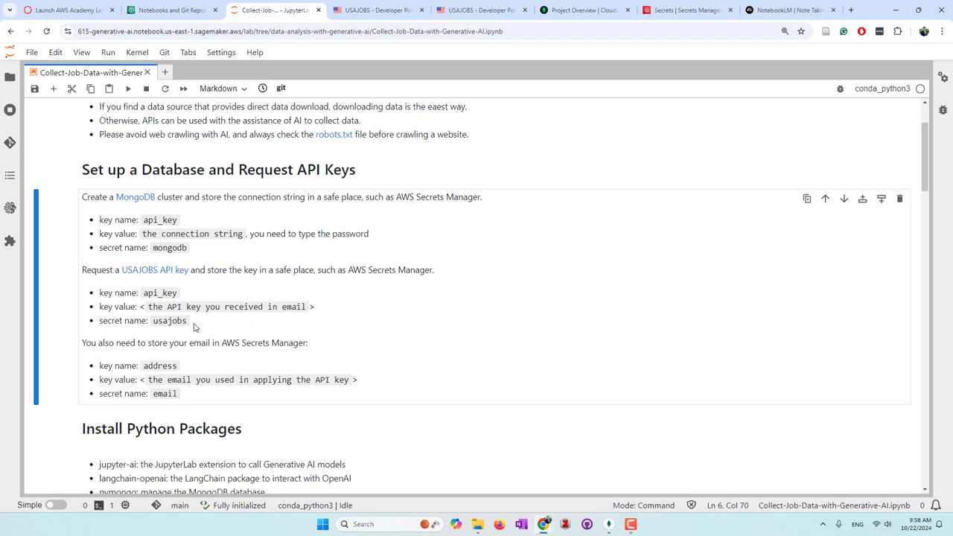
# - Check the usajobs, email and openai secrets in Secrets Manager, then select the jupyter-ai~=1.0 cell
pyautogui.scroll(-2, 319, 347)
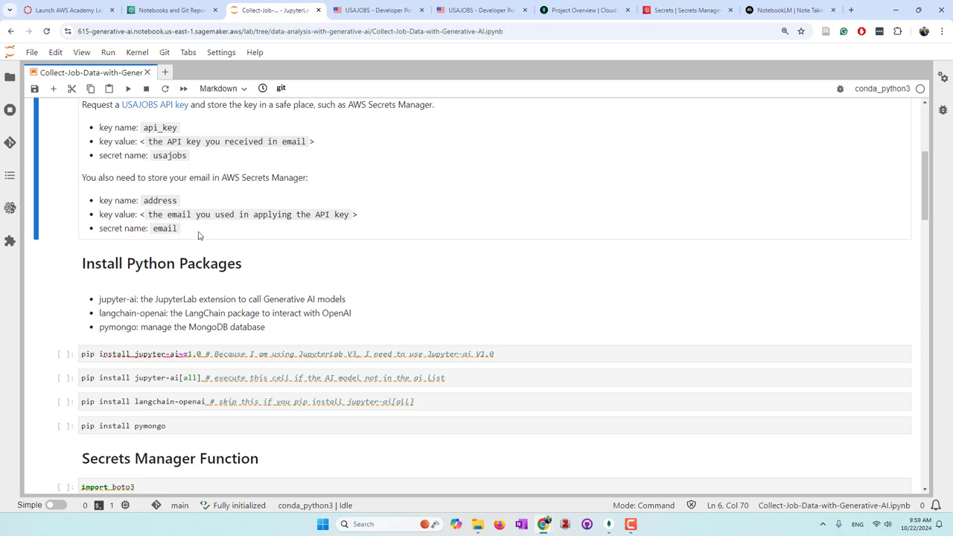
pyautogui.click(664, 8)
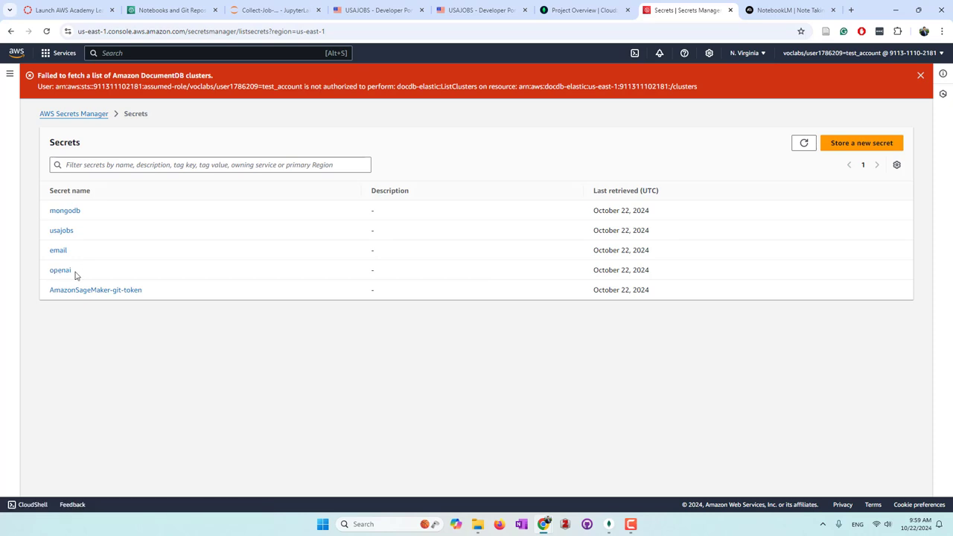
pyautogui.click(279, 10)
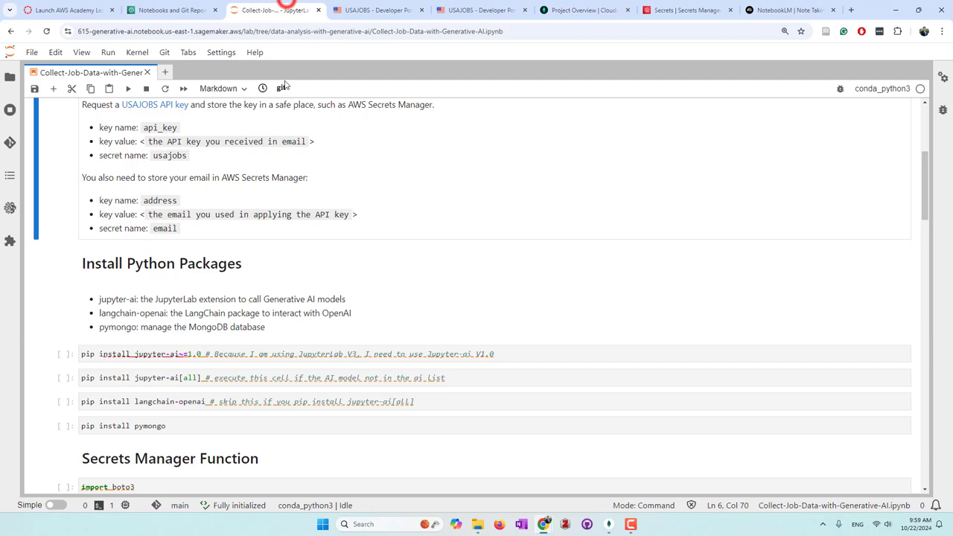
pyautogui.click(263, 355)
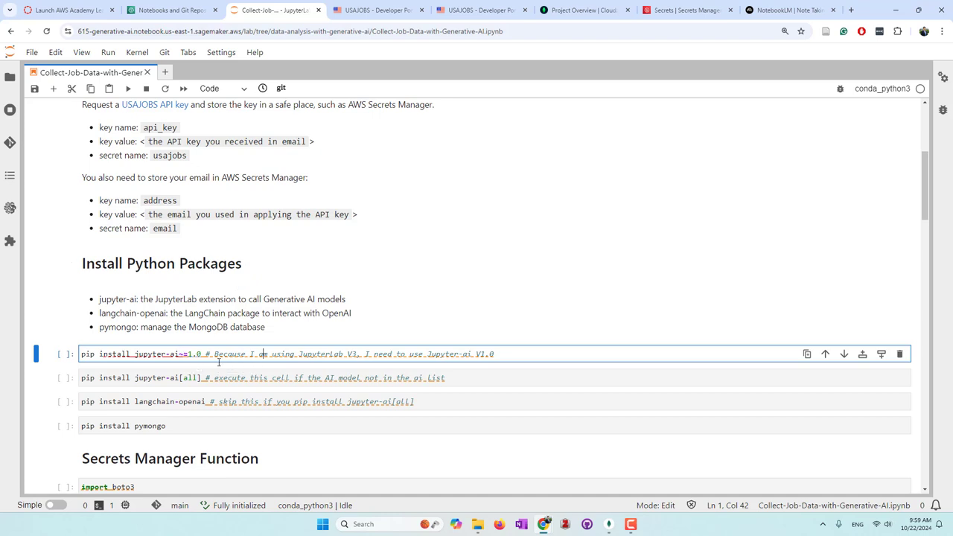
# - Run the jupyter-ai~=1.0 pip install cell
pyautogui.click(341, 356)
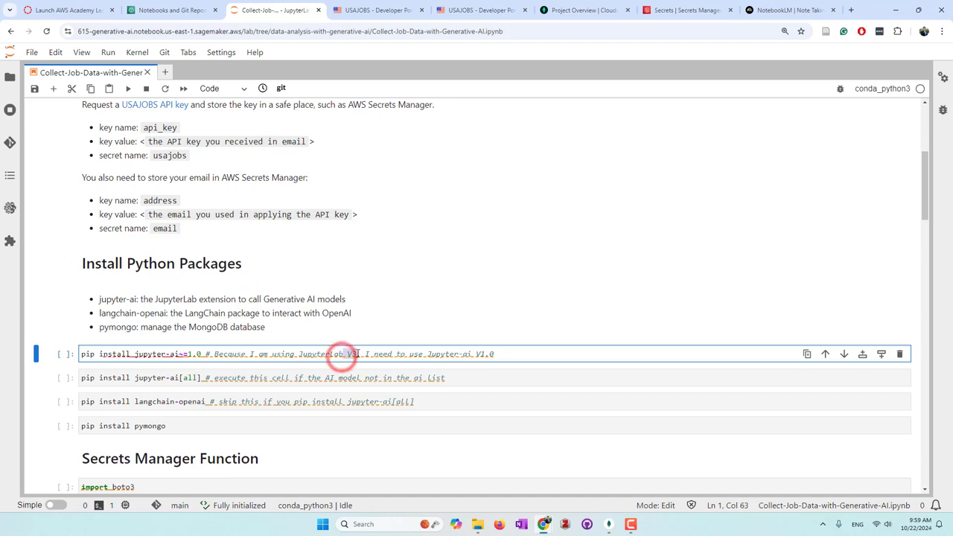
pyautogui.click(203, 354)
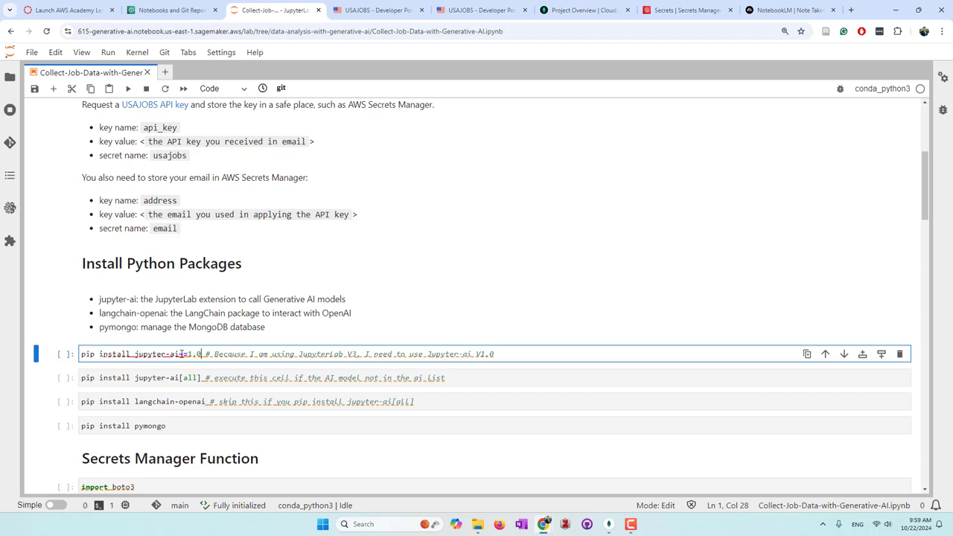
pyautogui.click(233, 355)
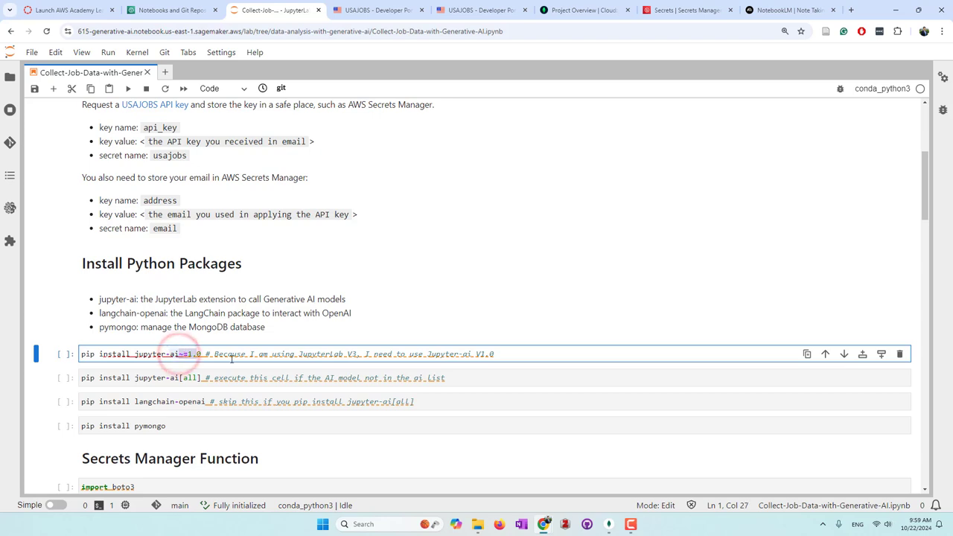
pyautogui.click(129, 89)
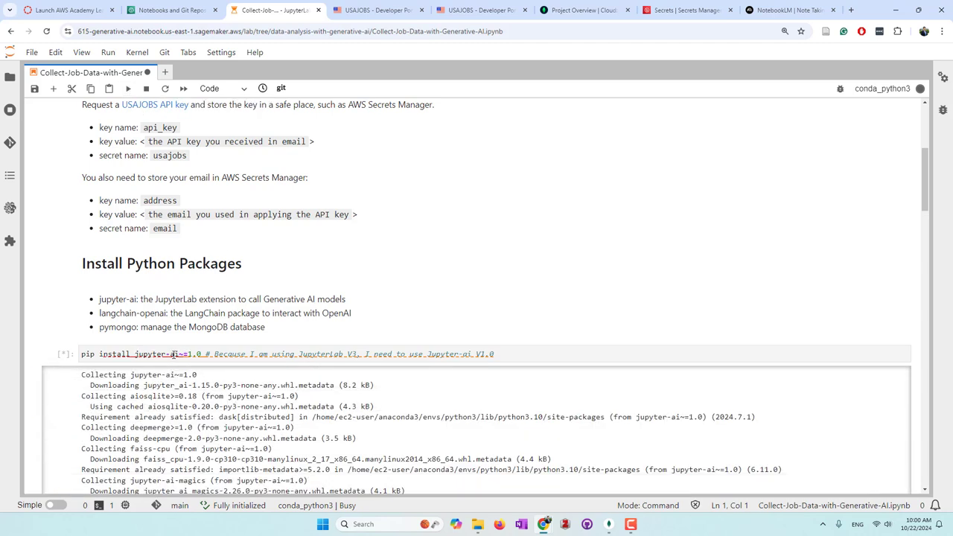
# - Run the jupyter-ai[all] pip install cell
pyautogui.click(214, 426)
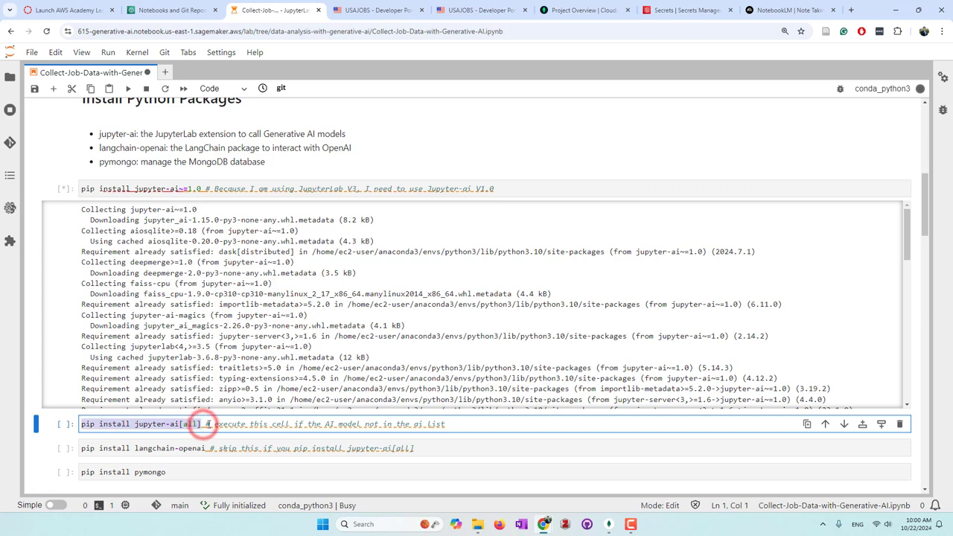
pyautogui.click(222, 424)
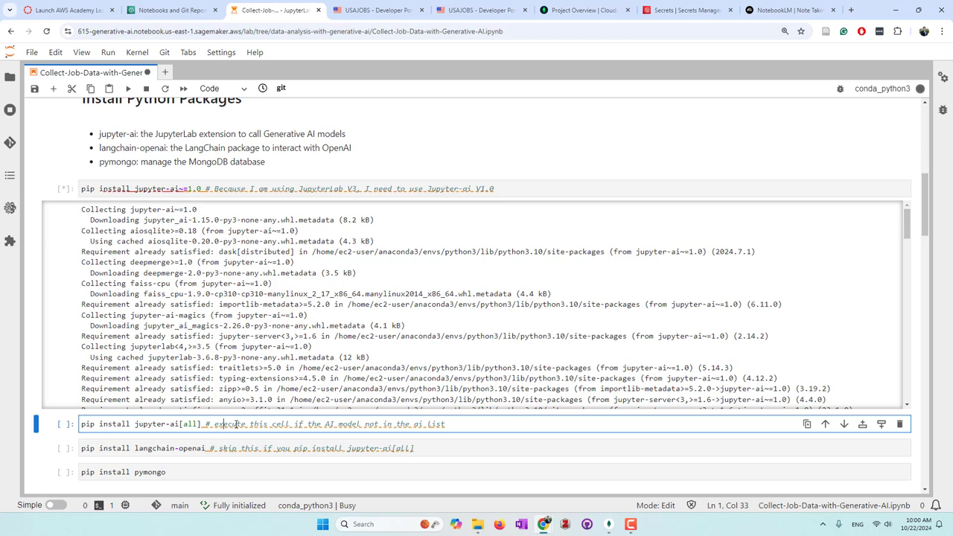
pyautogui.click(236, 424)
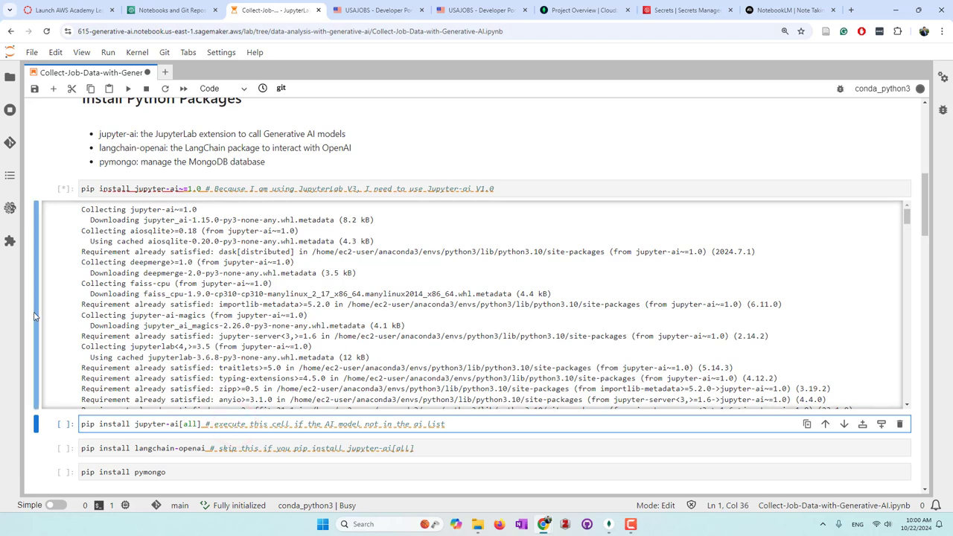
pyautogui.click(127, 88)
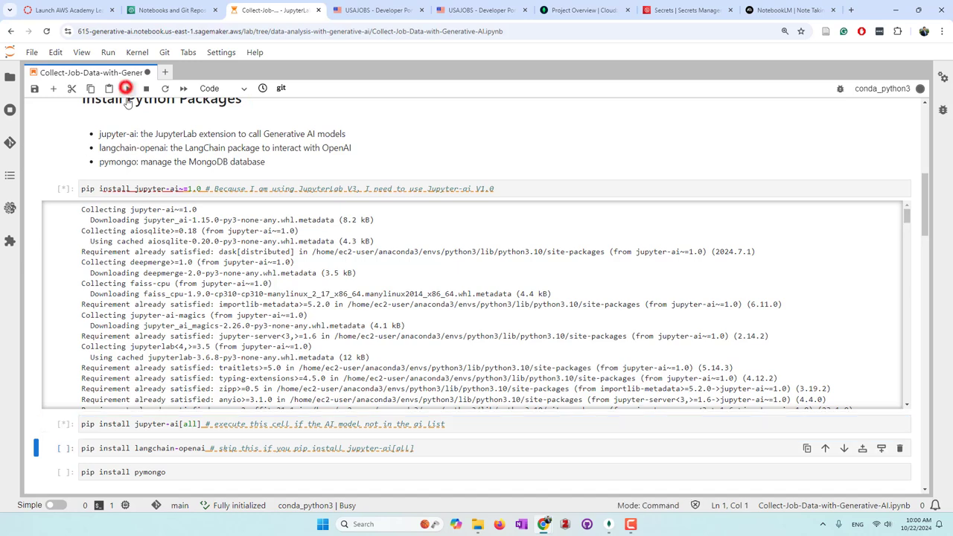
# - Run the pymongo pip install cell, leaving the langchain-openai cell unrun
pyautogui.scroll(-3, 233, 356)
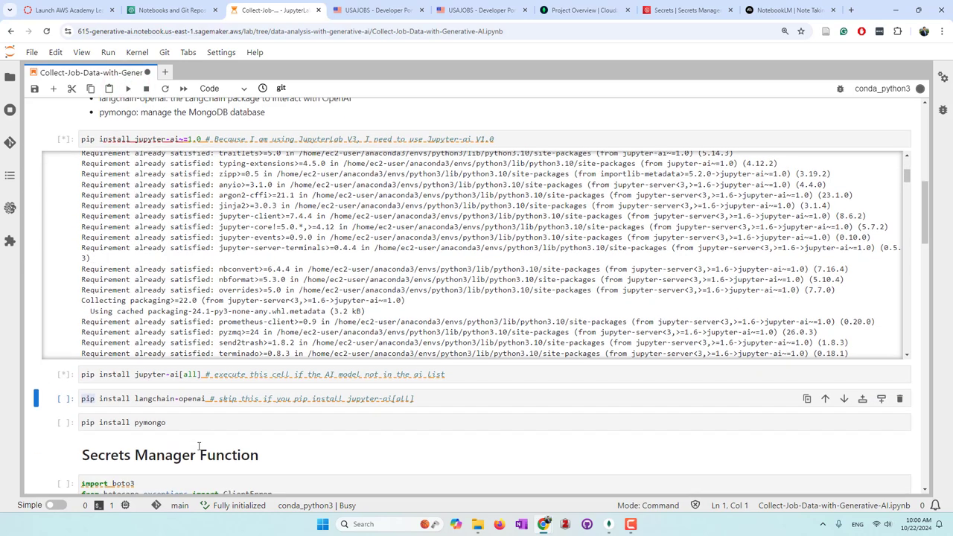
pyautogui.click(184, 310)
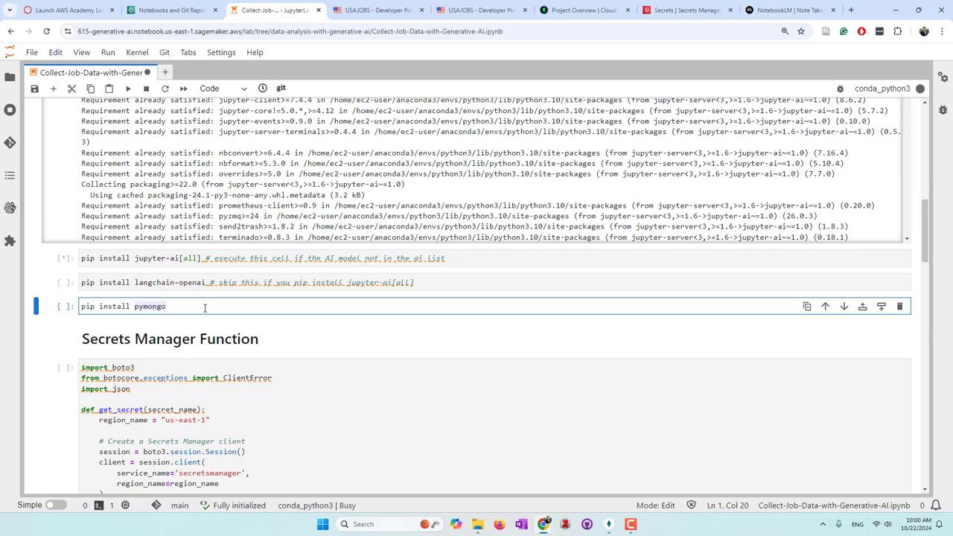
pyautogui.click(210, 282)
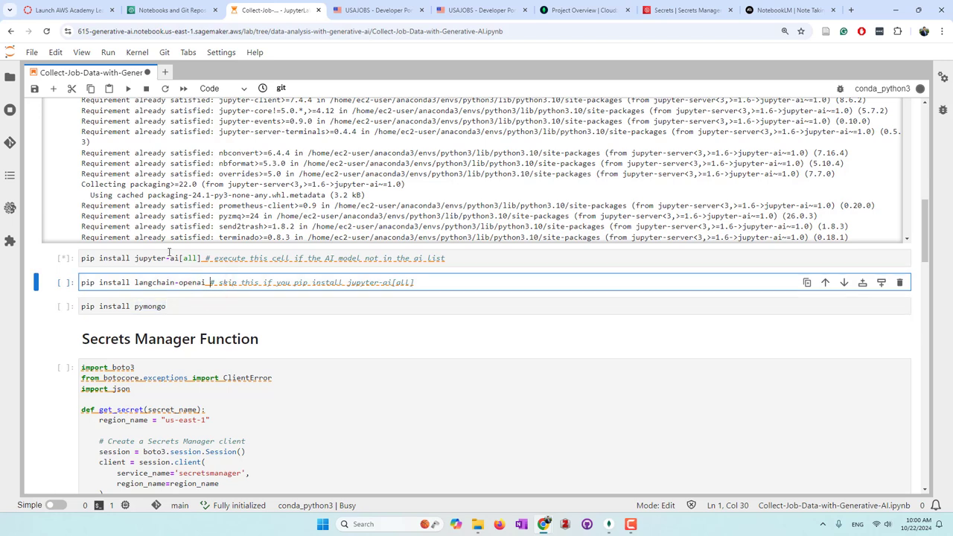
pyautogui.click(189, 304)
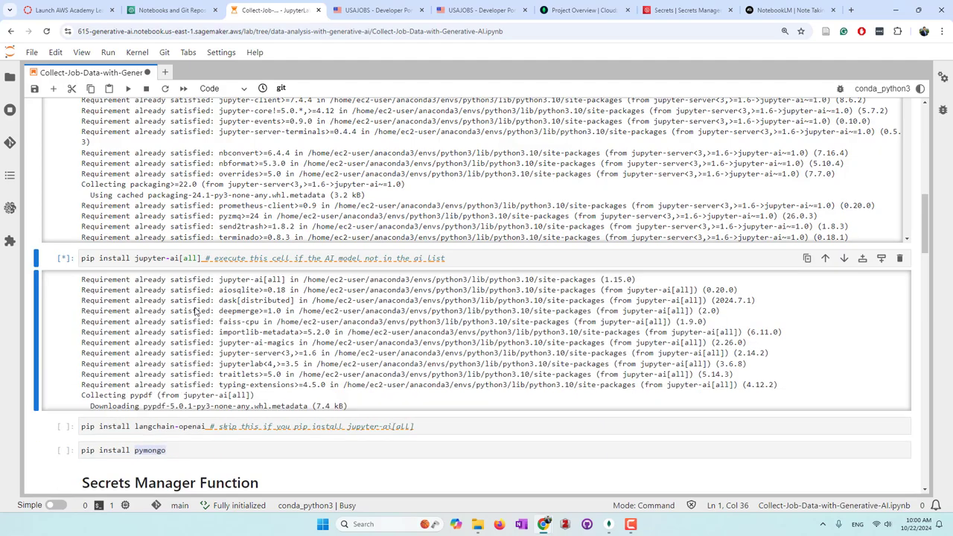
pyautogui.click(195, 311)
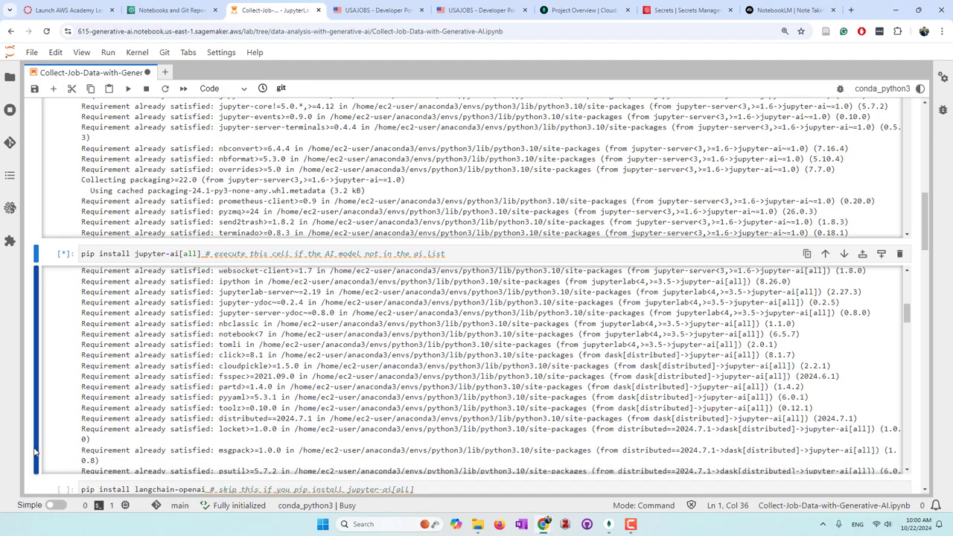
pyautogui.scroll(-4, 198, 245)
pyautogui.click(190, 188)
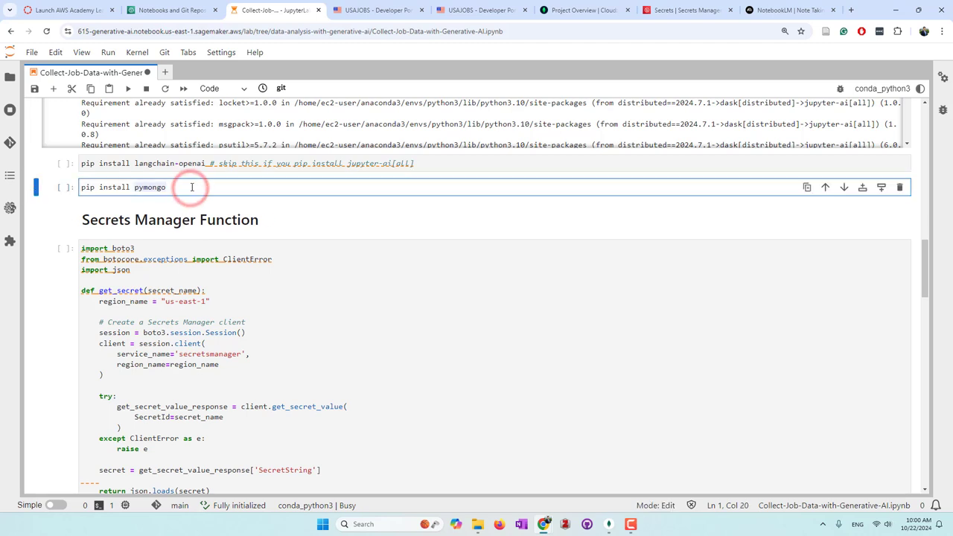
pyautogui.click(127, 88)
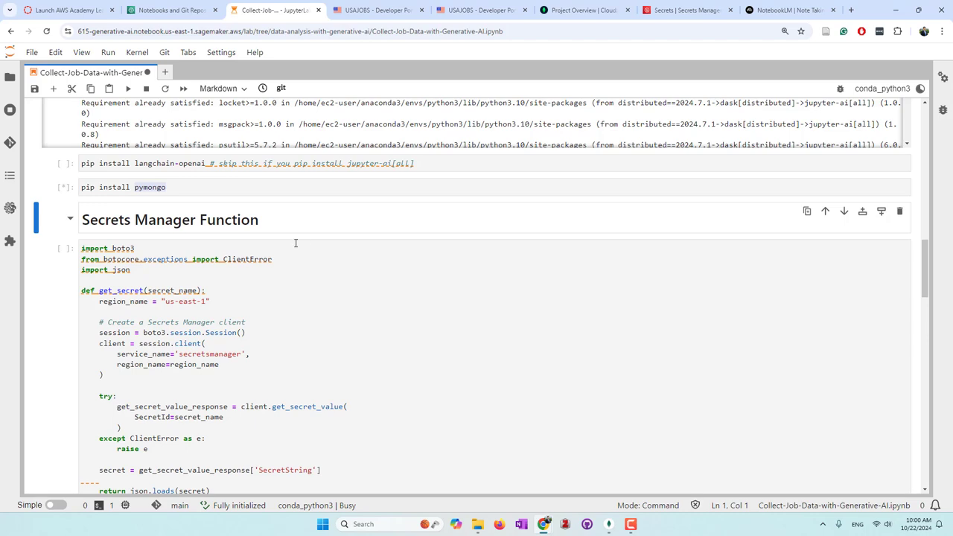
pyautogui.scroll(-3, 295, 243)
pyautogui.scroll(3, 295, 244)
# - Execute the get_secret function cell so it completes with execution count 4
pyautogui.scroll(-3, 323, 317)
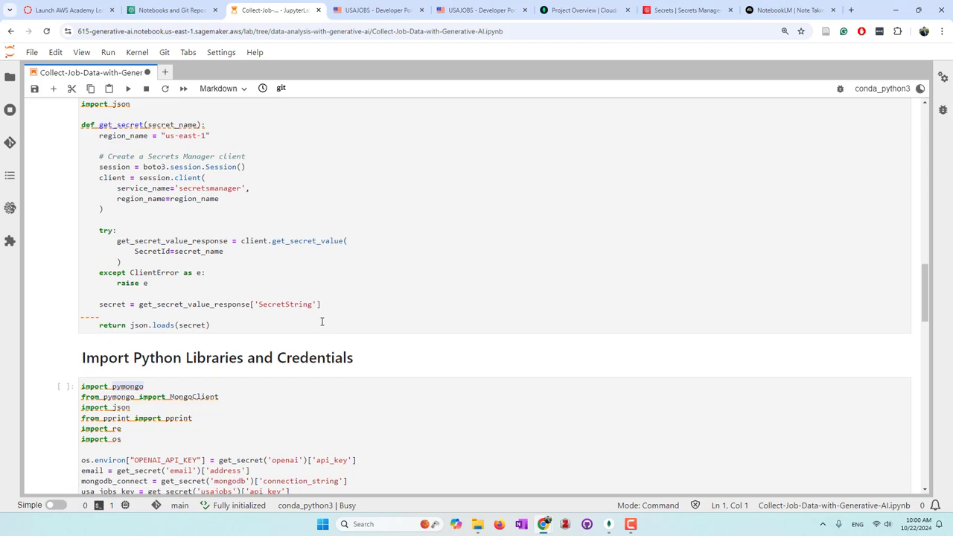
pyautogui.scroll(3, 297, 316)
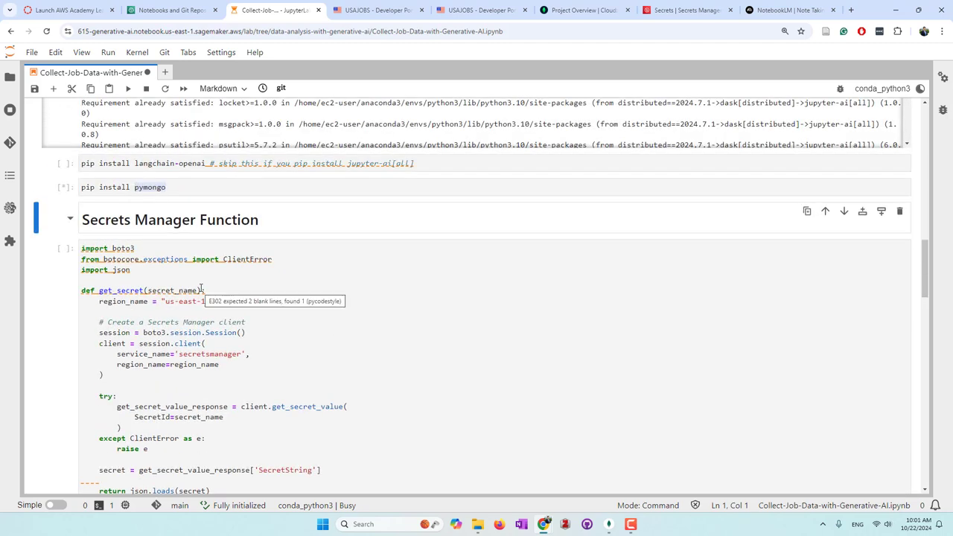
pyautogui.click(200, 290)
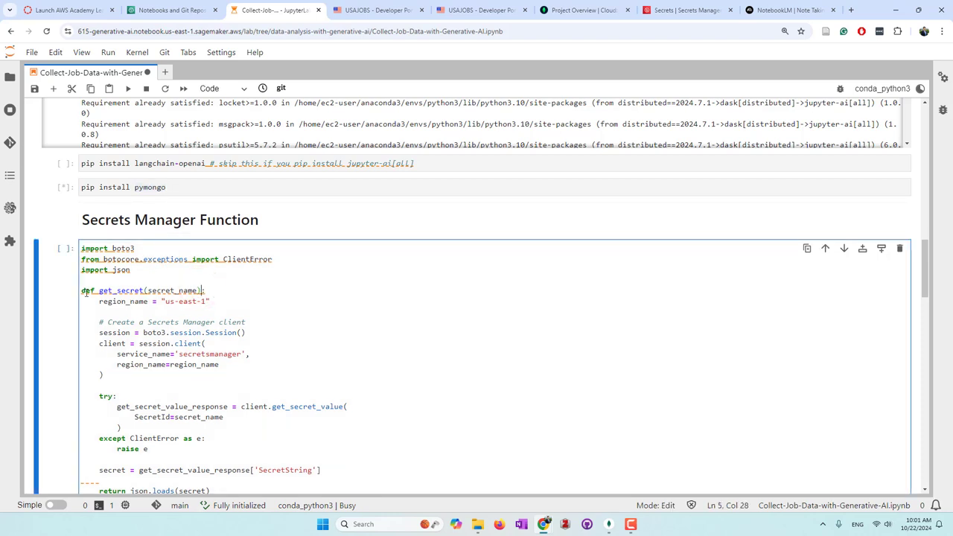
pyautogui.click(129, 88)
pyautogui.scroll(2, 279, 307)
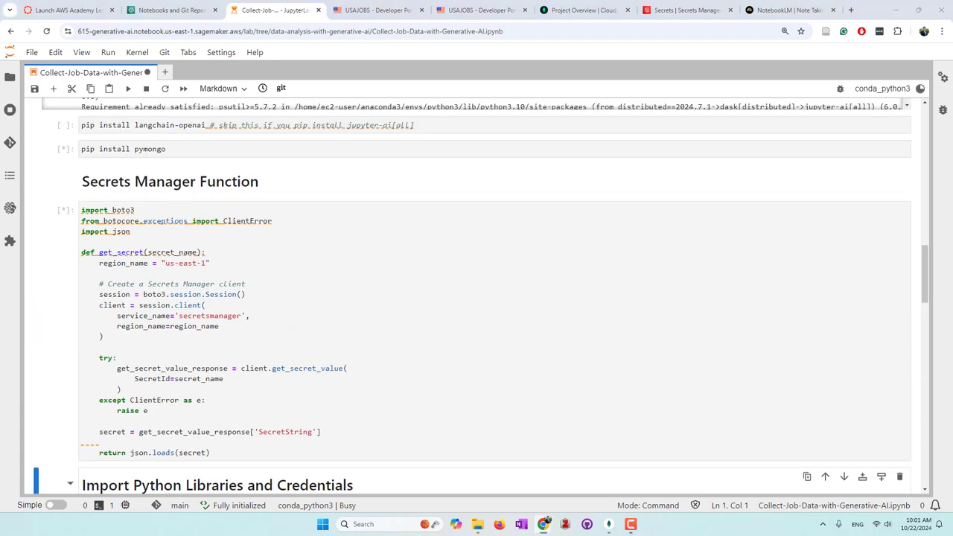
pyautogui.hotkey('shift', 'Return')
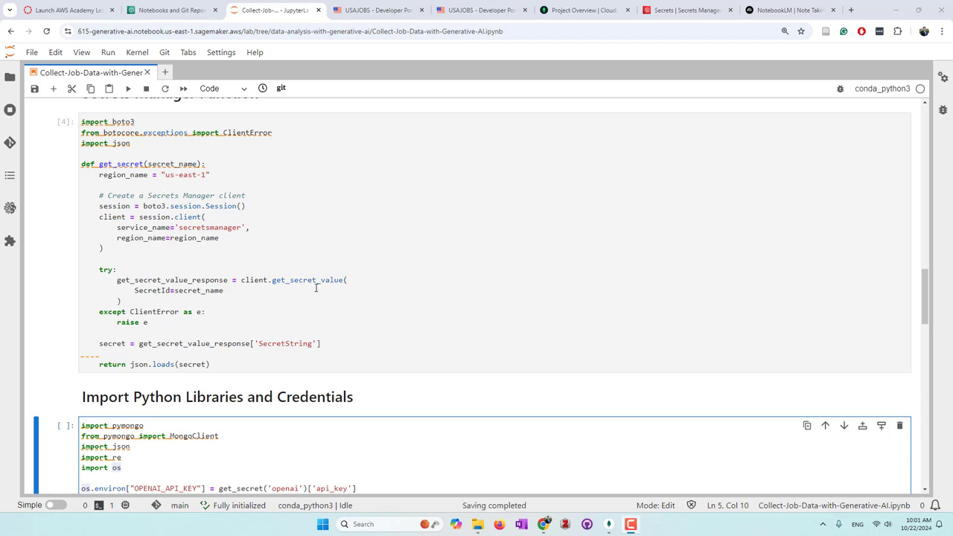
pyautogui.scroll(-2, 315, 288)
# - Highlight the OpenAI, email, mongodb and usajobs secret lookups, then run the credentials cell
pyautogui.click(228, 308)
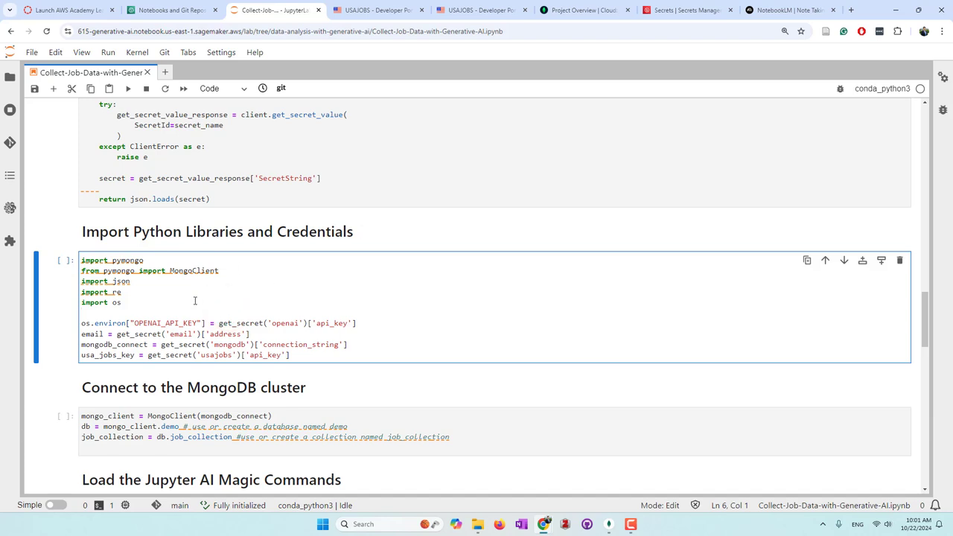
pyautogui.moveTo(363, 323); pyautogui.dragTo(219, 323)
pyautogui.click(250, 305)
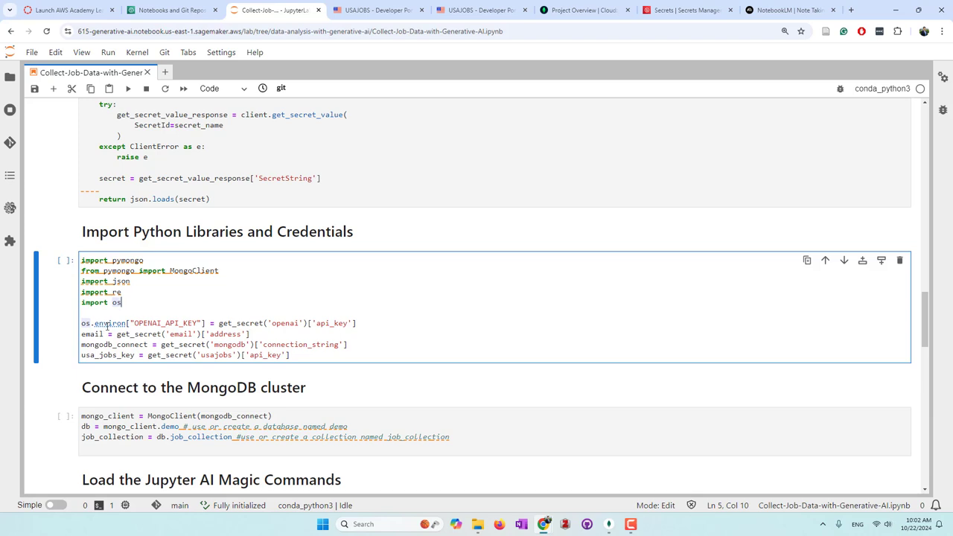
pyautogui.moveTo(253, 333); pyautogui.dragTo(163, 334)
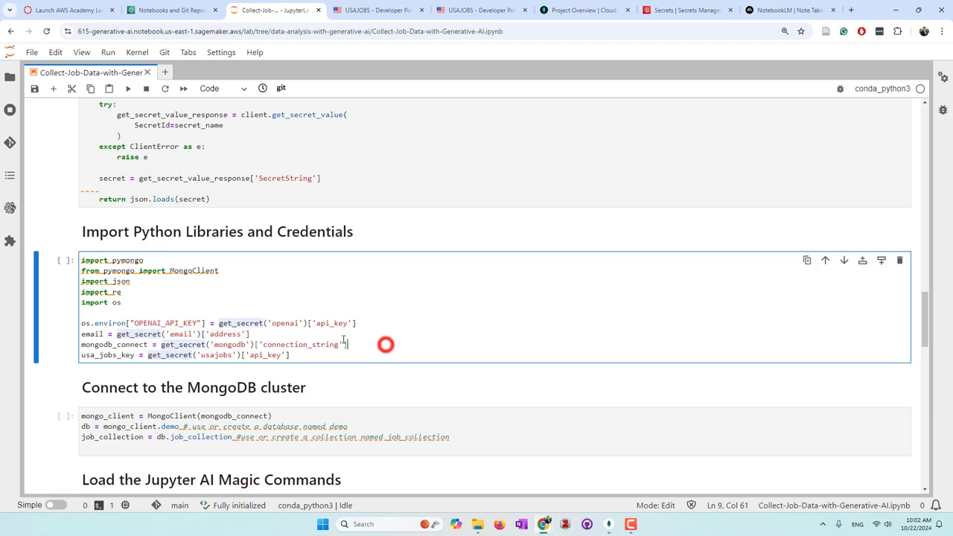
pyautogui.moveTo(357, 342); pyautogui.dragTo(276, 344)
pyautogui.click(141, 344)
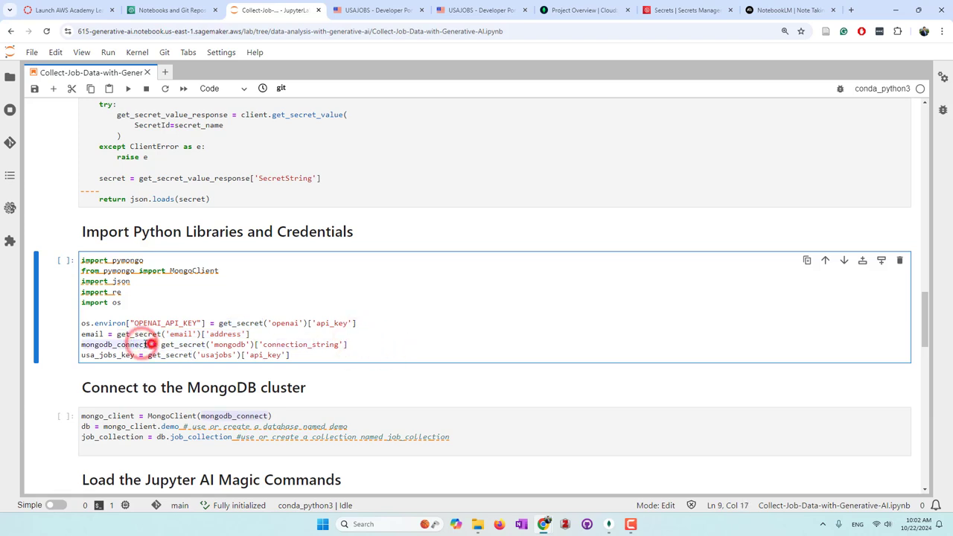
pyautogui.doubleClick(120, 344)
pyautogui.click(295, 339)
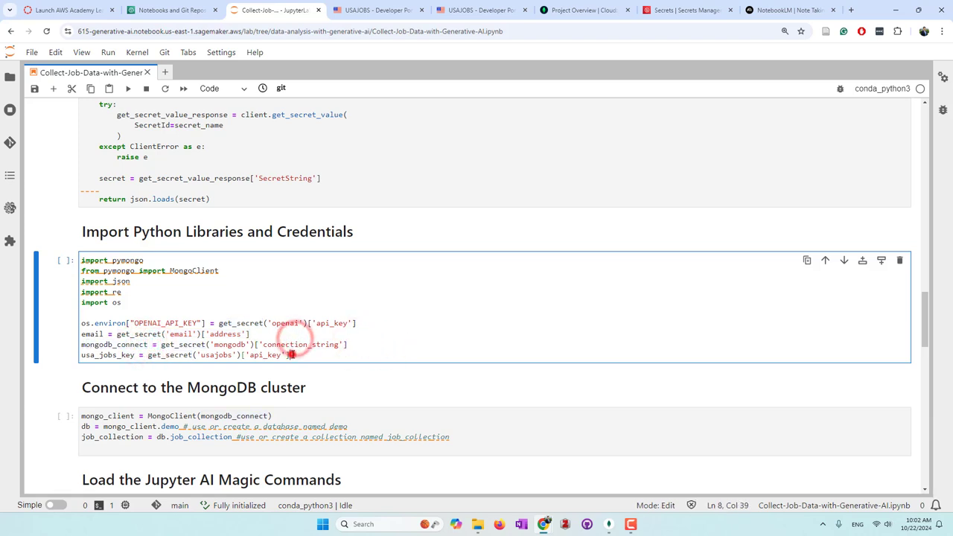
pyautogui.moveTo(289, 355); pyautogui.dragTo(239, 355)
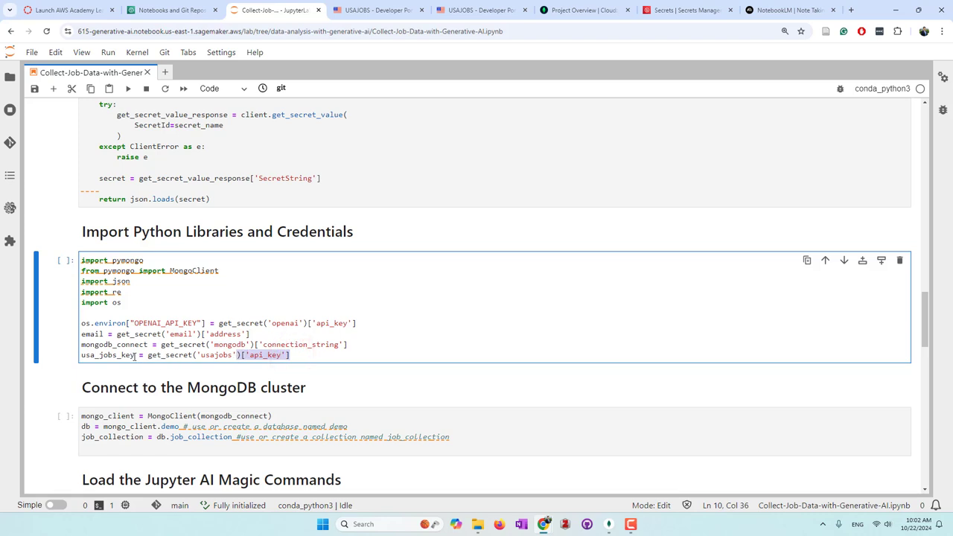
pyautogui.click(230, 295)
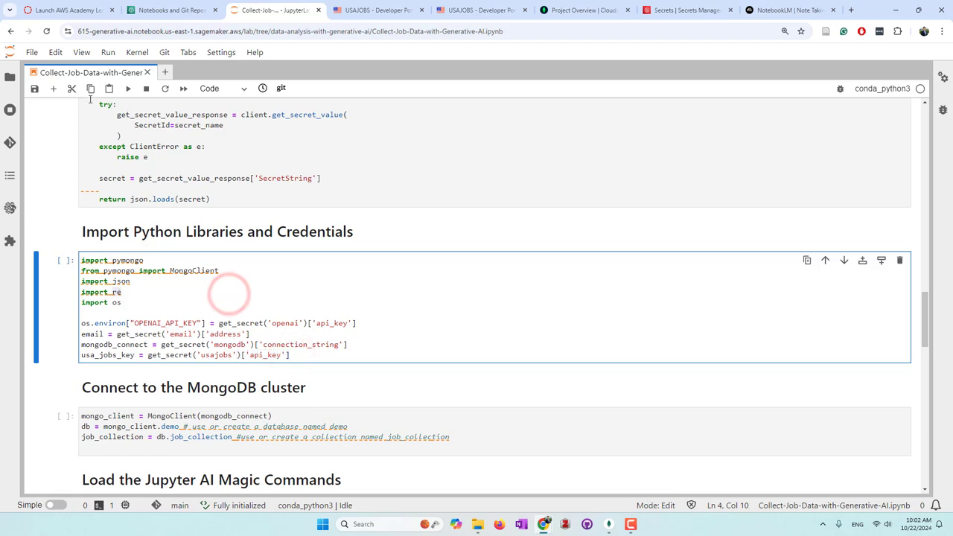
pyautogui.click(130, 90)
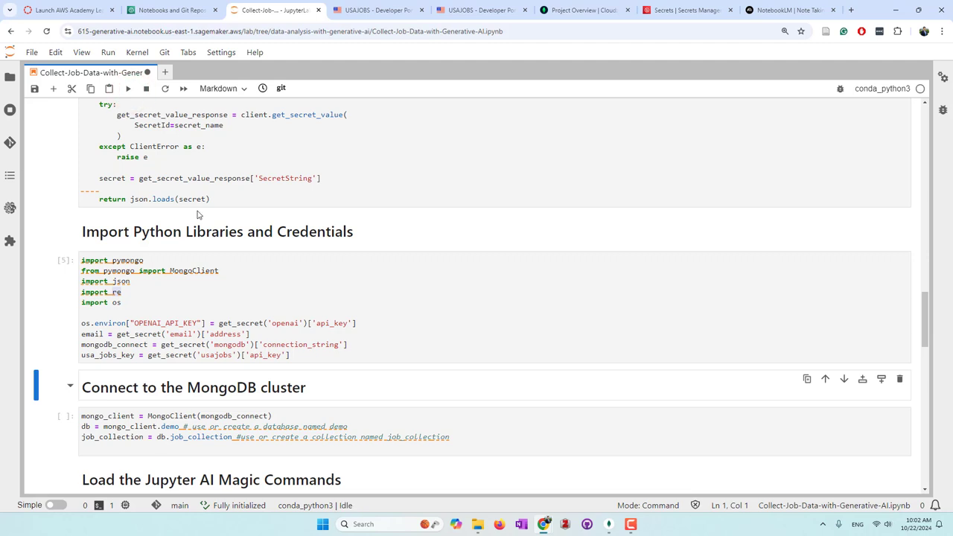
pyautogui.scroll(-2, 216, 254)
# - Highlight the demo database and job_collection names, then run the mongo_client connection cell
pyautogui.click(125, 251)
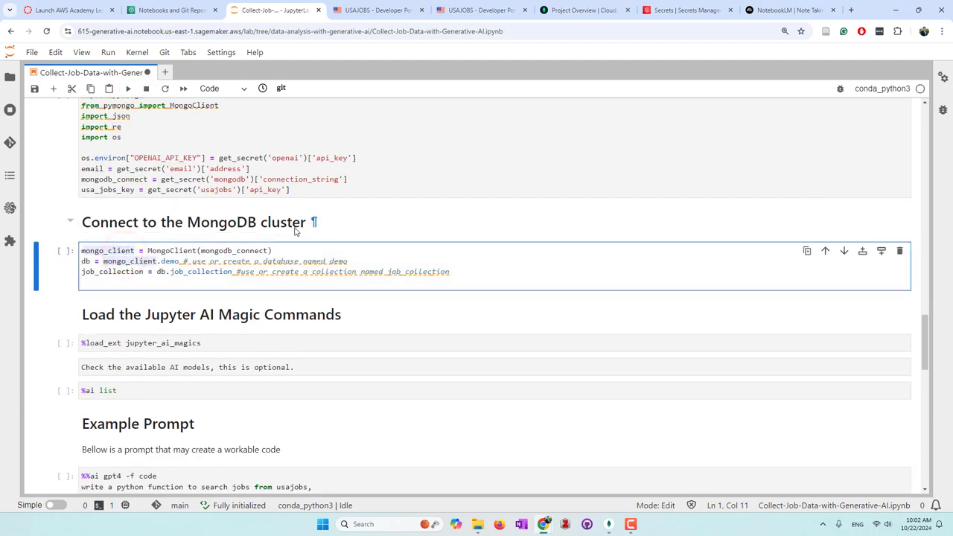
pyautogui.click(277, 261)
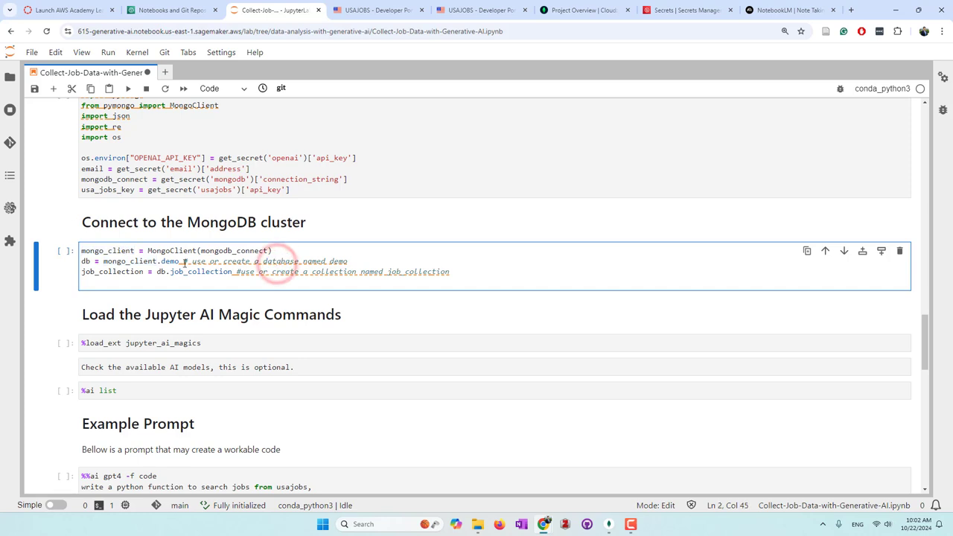
pyautogui.moveTo(180, 261); pyautogui.dragTo(160, 262)
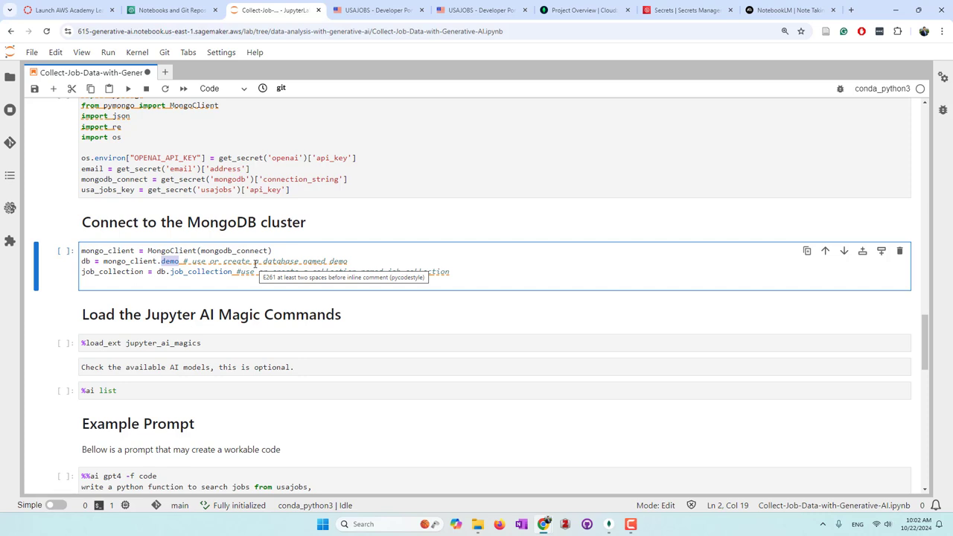
pyautogui.click(243, 271)
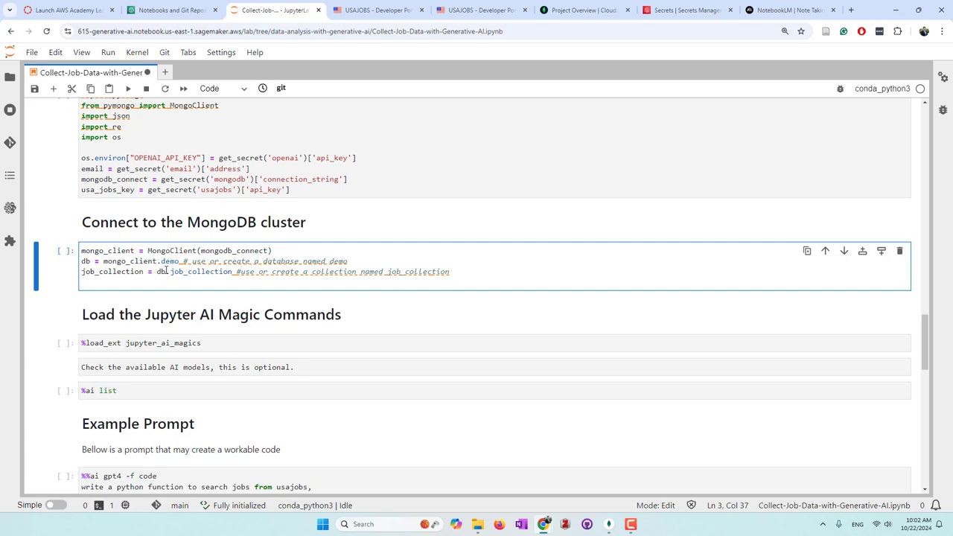
pyautogui.moveTo(171, 272); pyautogui.dragTo(223, 274)
pyautogui.click(128, 88)
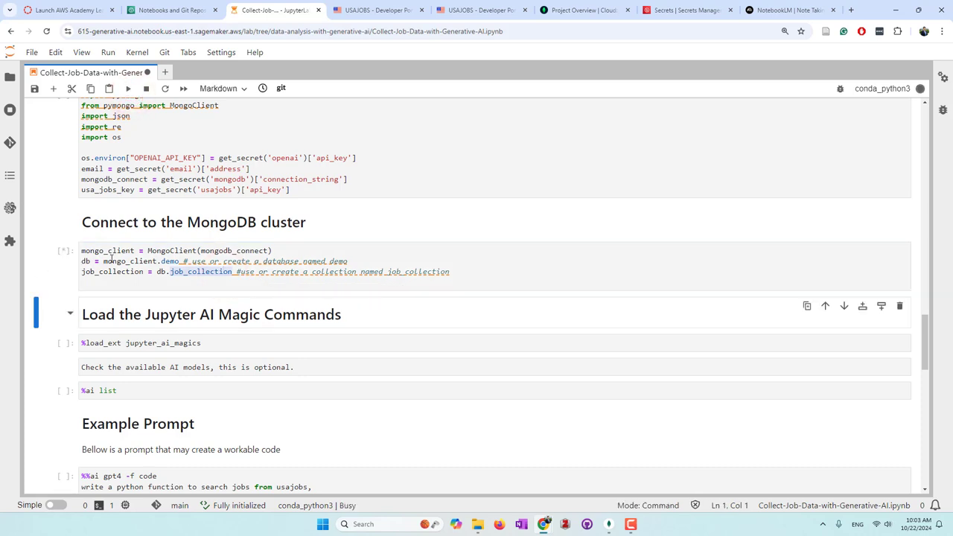
pyautogui.click(230, 346)
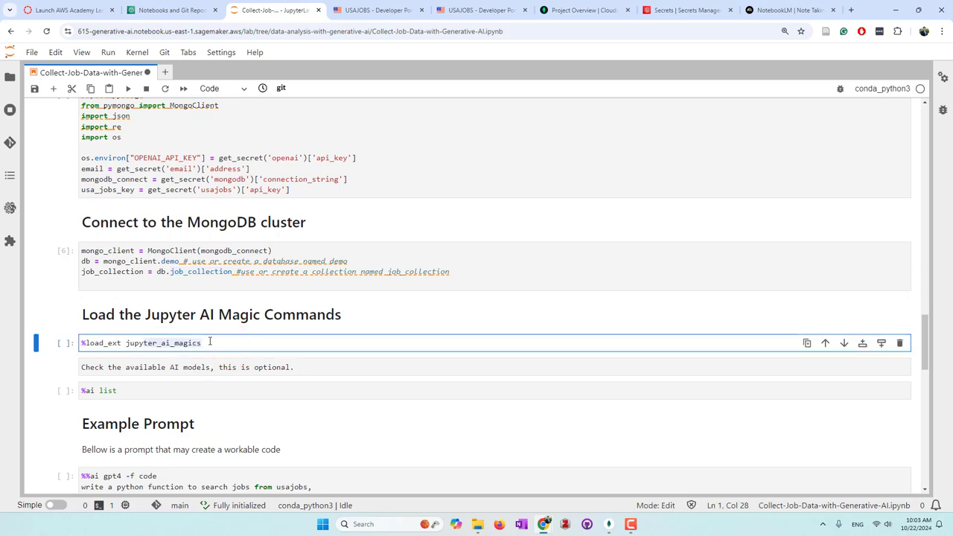
# - Run %load_ext jupyter_ai_magics as execution 7, printing two sagemaker.config INFO lines
pyautogui.click(128, 88)
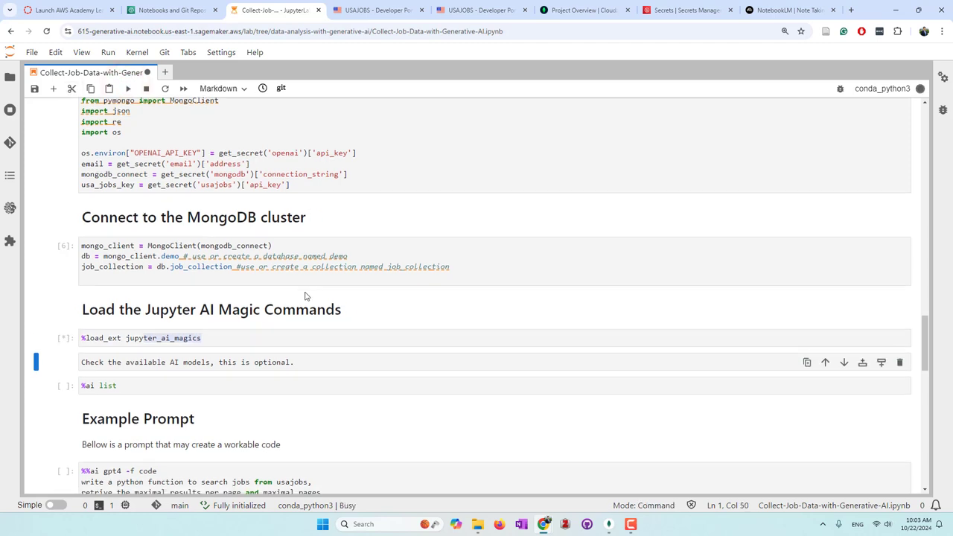
pyautogui.scroll(-3, 304, 296)
pyautogui.click(116, 225)
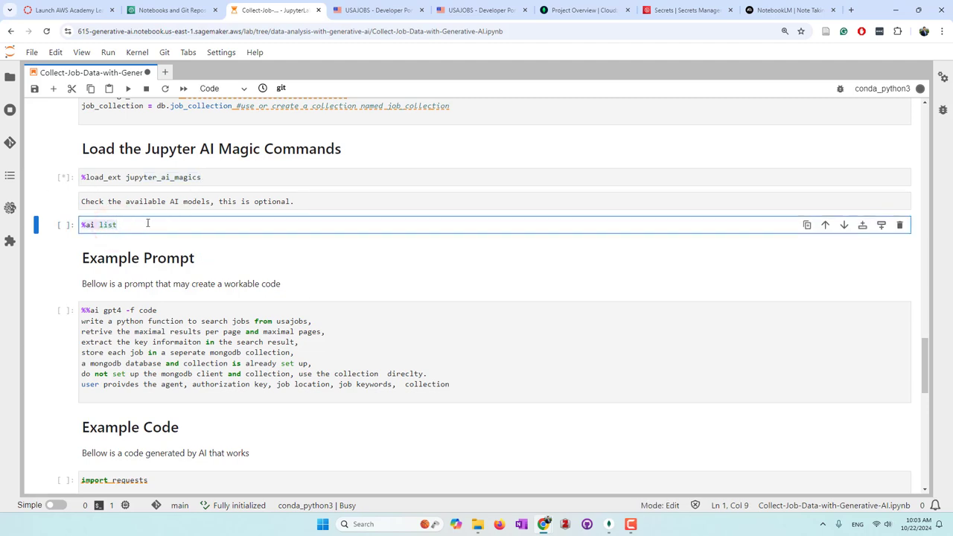
pyautogui.click(140, 224)
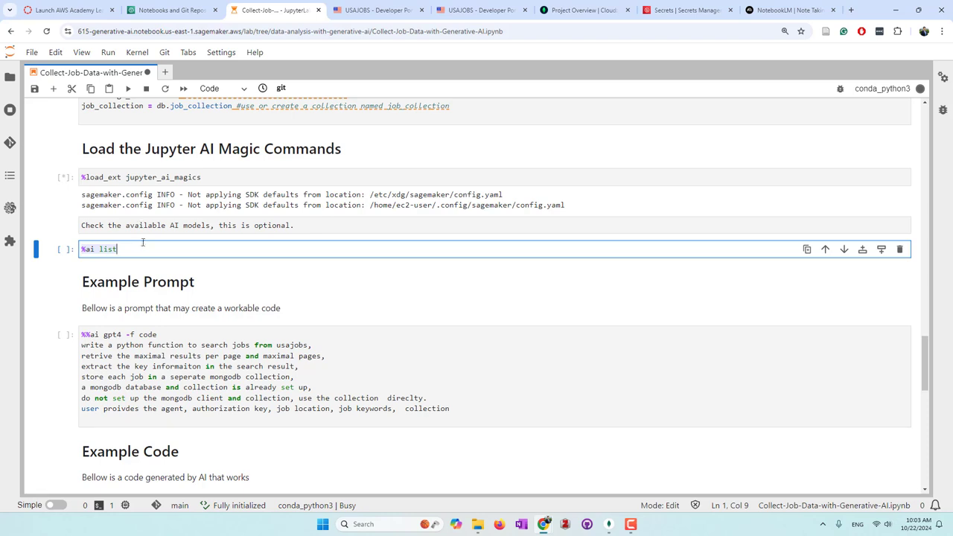
pyautogui.click(144, 251)
pyautogui.click(196, 253)
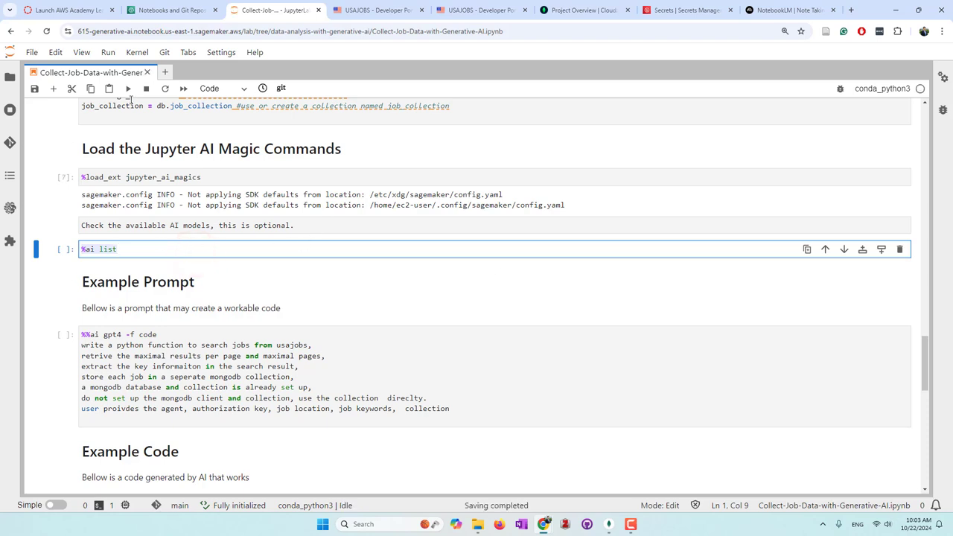
# - Run %ai list as execution 8 to show AI providers, API-key variables and models
pyautogui.click(128, 89)
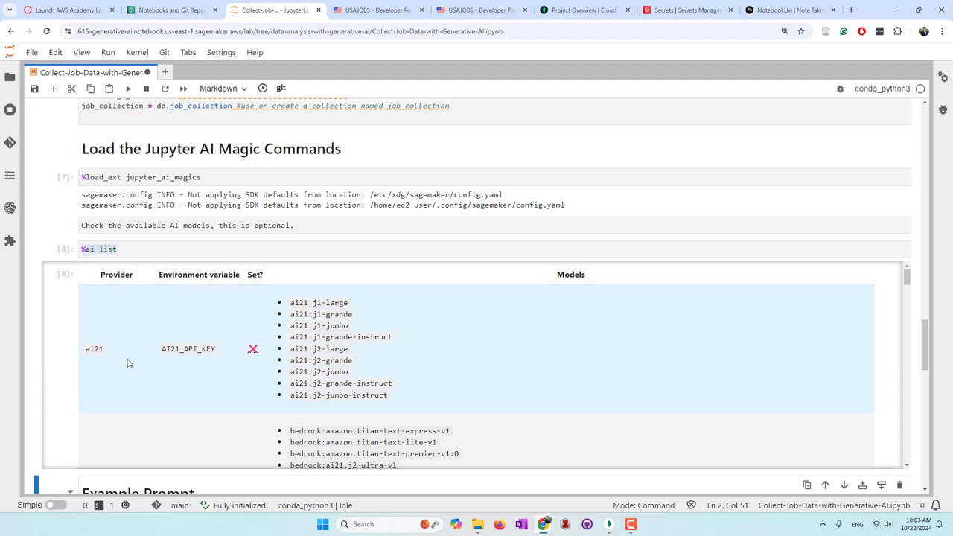
pyautogui.scroll(-5, 127, 363)
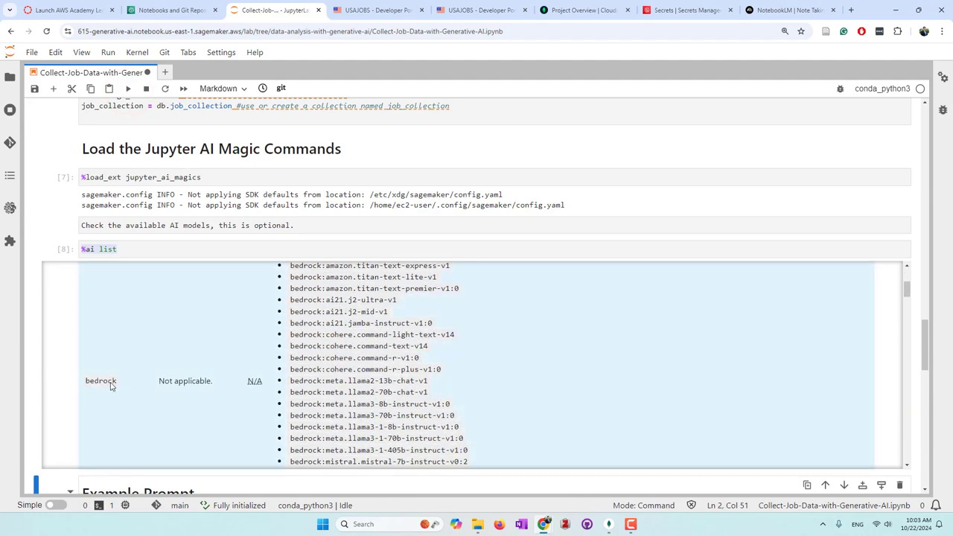
pyautogui.scroll(-10, 141, 383)
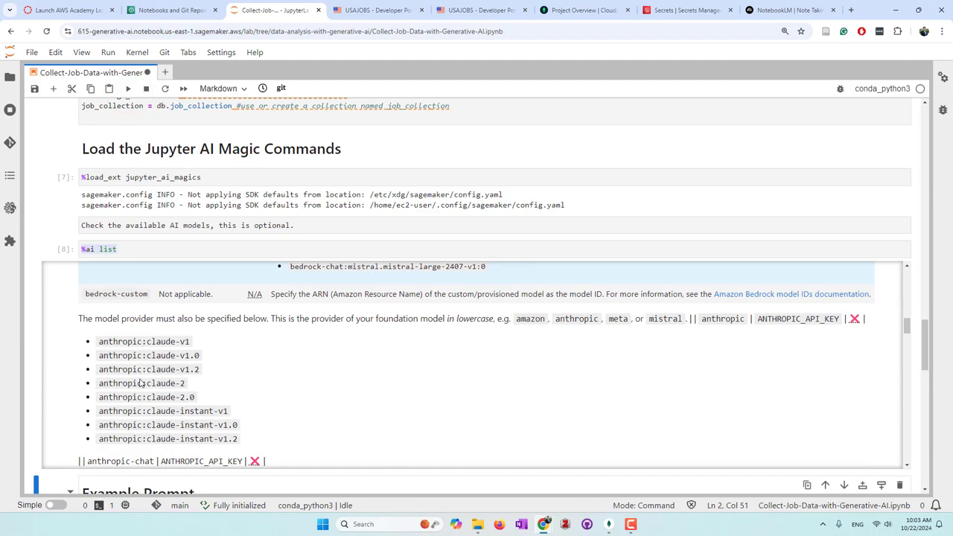
pyautogui.scroll(-5, 141, 384)
pyautogui.scroll(-4, 141, 384)
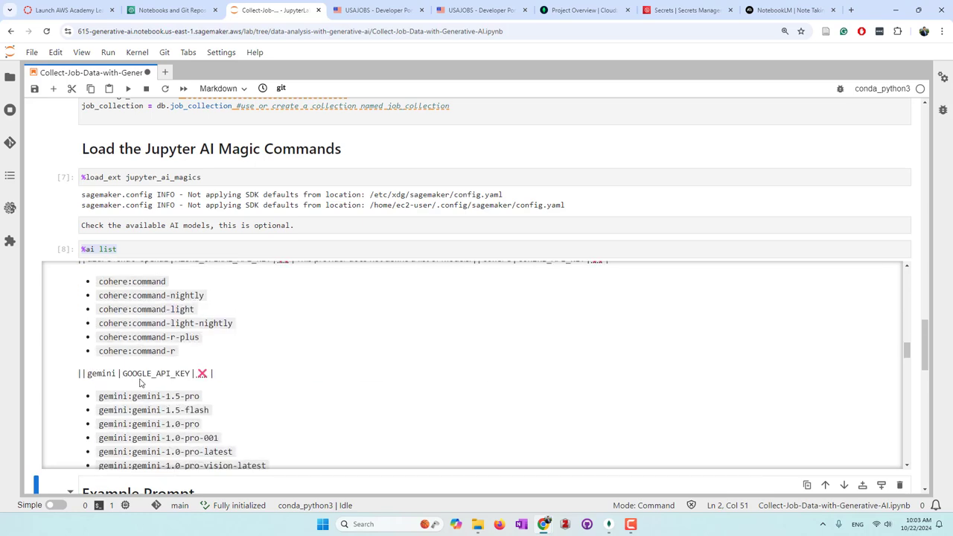
pyautogui.scroll(4, 141, 384)
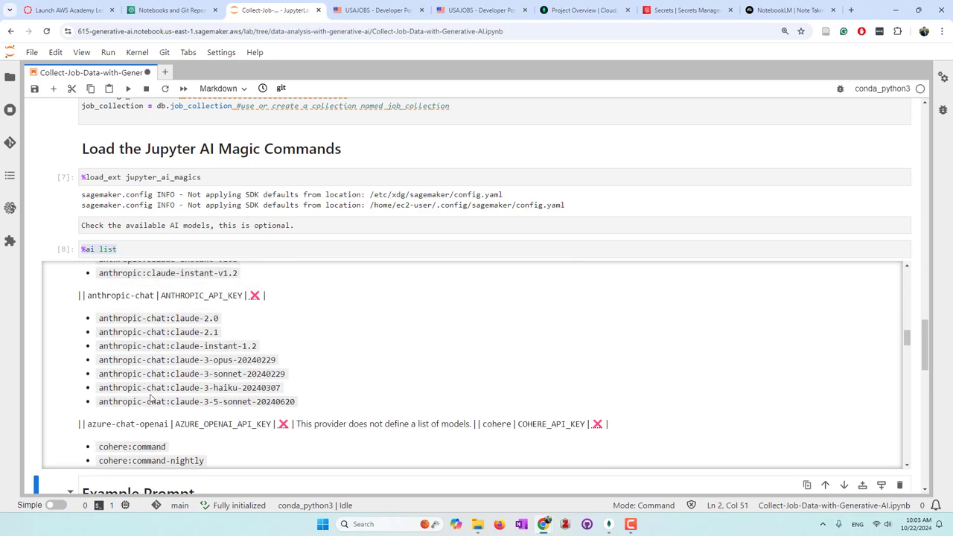
pyautogui.scroll(-5, 149, 397)
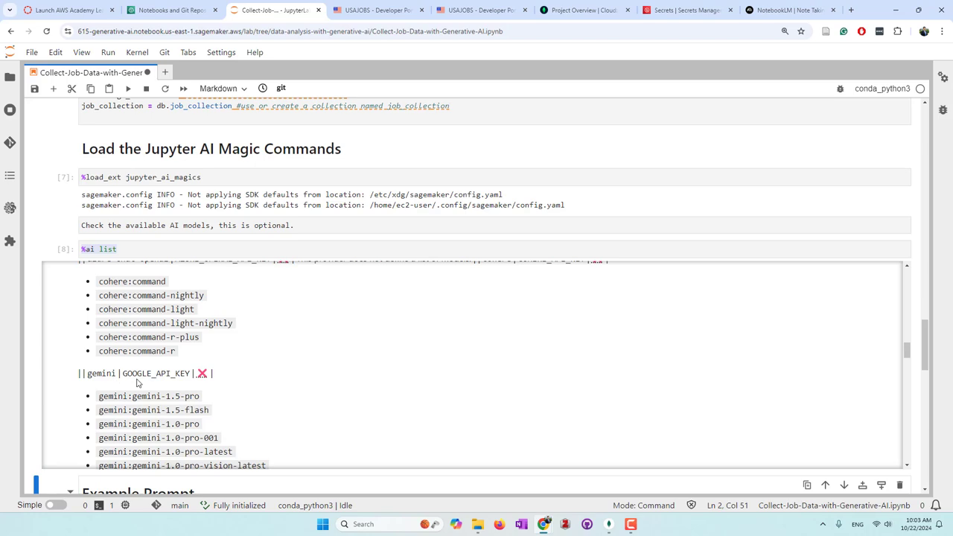
pyautogui.scroll(-2, 138, 384)
# - Scroll the model table down to aliases like chatgpt, titan and openrouter-claude
pyautogui.scroll(-6, 137, 382)
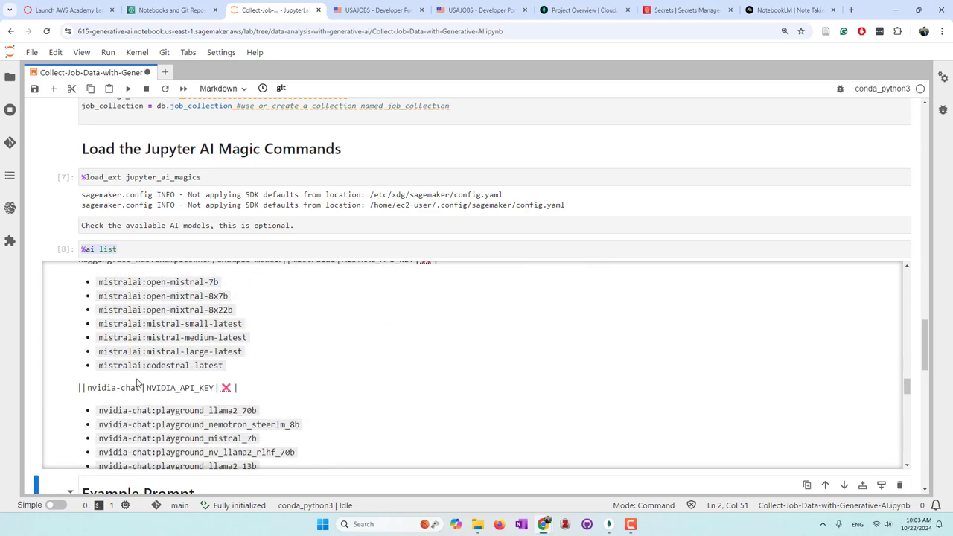
pyautogui.scroll(3, 137, 383)
pyautogui.scroll(-3, 132, 387)
pyautogui.scroll(-3, 134, 398)
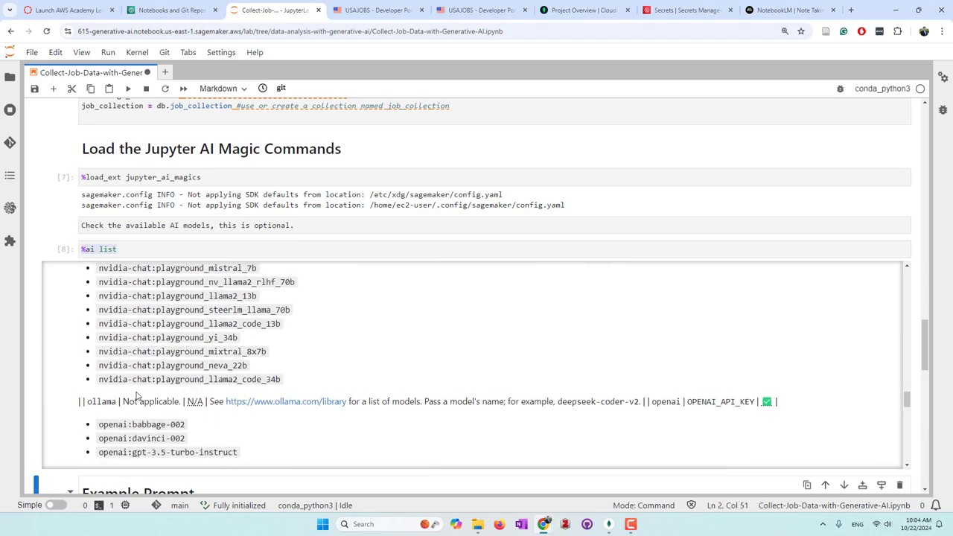
pyautogui.scroll(-3, 137, 395)
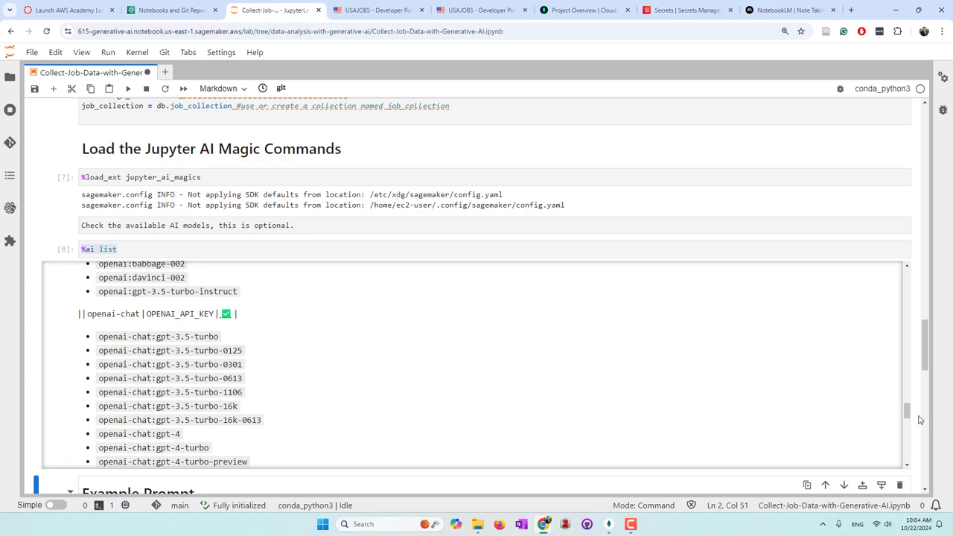
pyautogui.moveTo(908, 409); pyautogui.dragTo(909, 427)
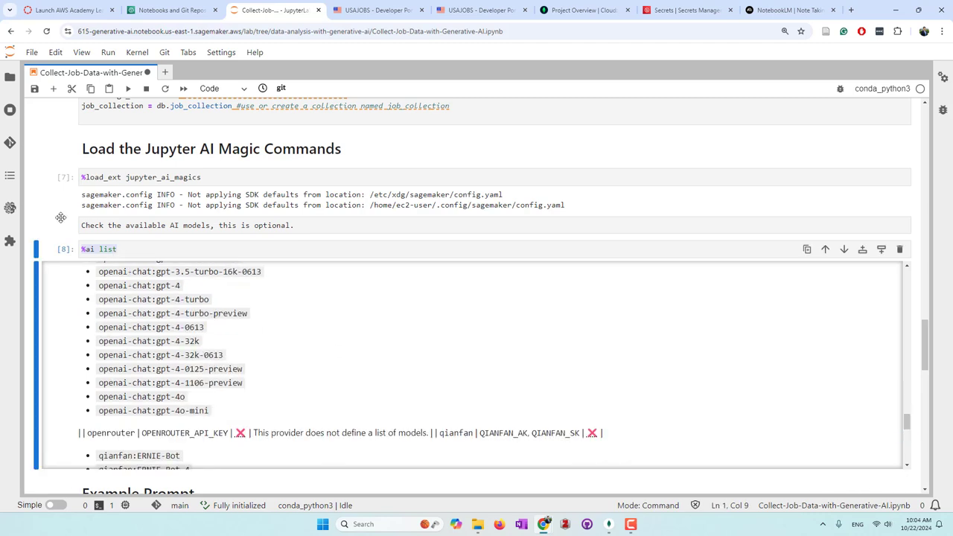
pyautogui.scroll(-8, 79, 273)
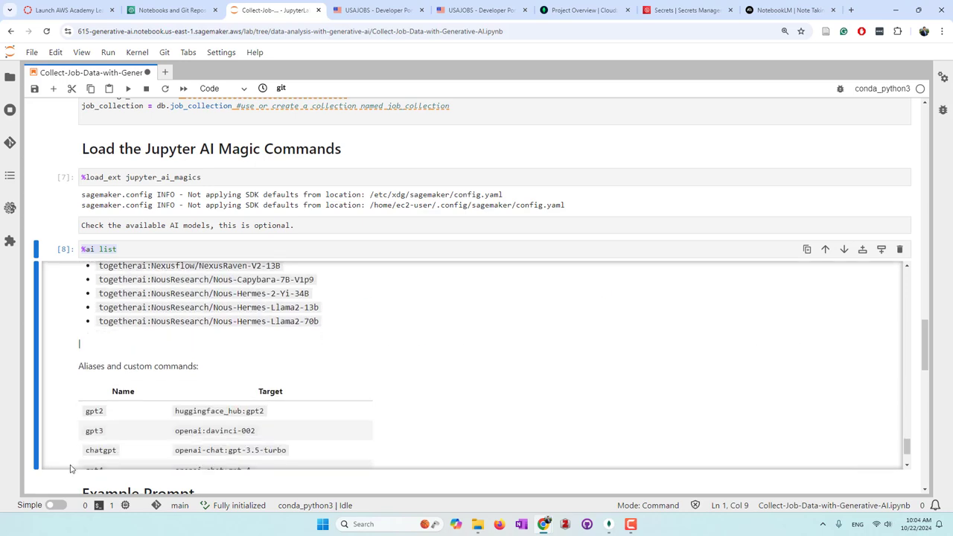
pyautogui.scroll(-10, 70, 469)
pyautogui.click(117, 290)
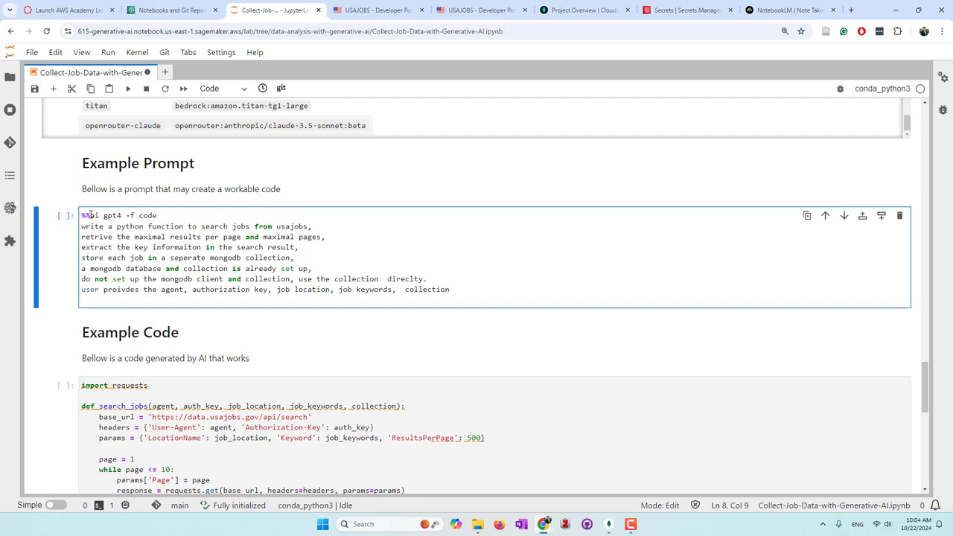
pyautogui.click(127, 221)
pyautogui.click(137, 215)
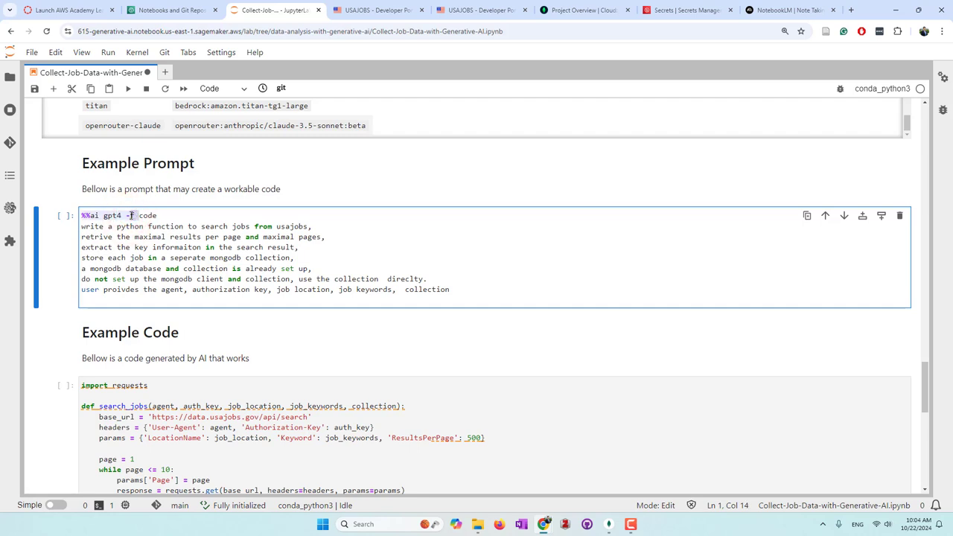
pyautogui.click(157, 215)
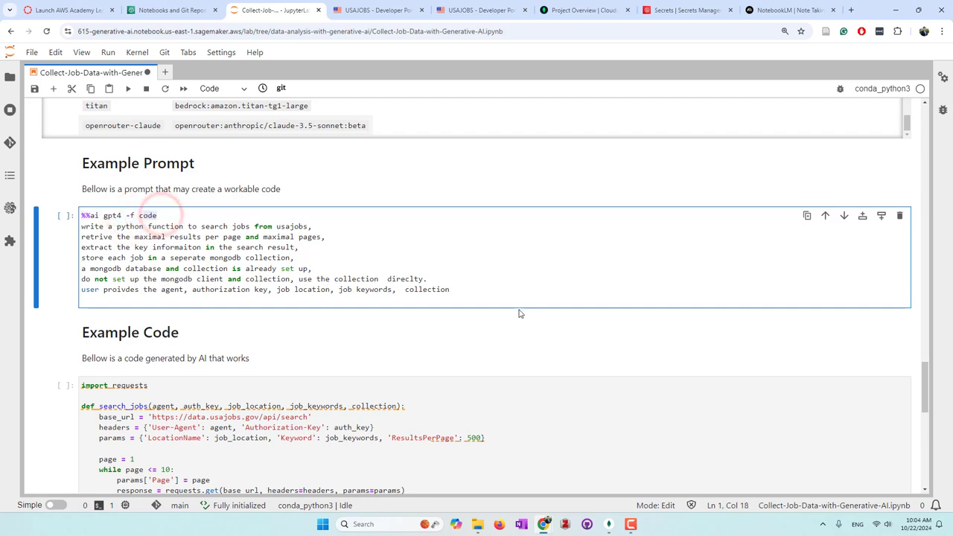
pyautogui.moveTo(477, 286); pyautogui.dragTo(64, 230)
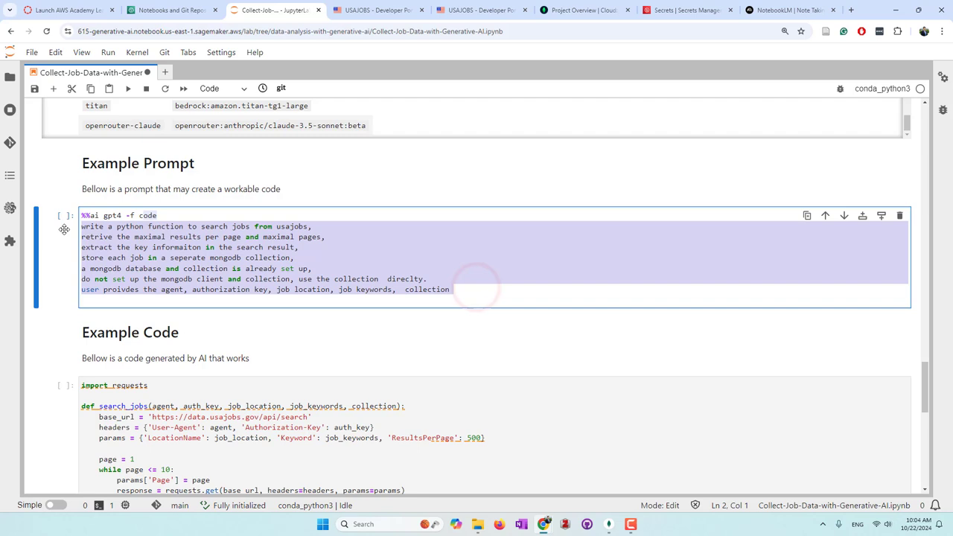
pyautogui.click(184, 257)
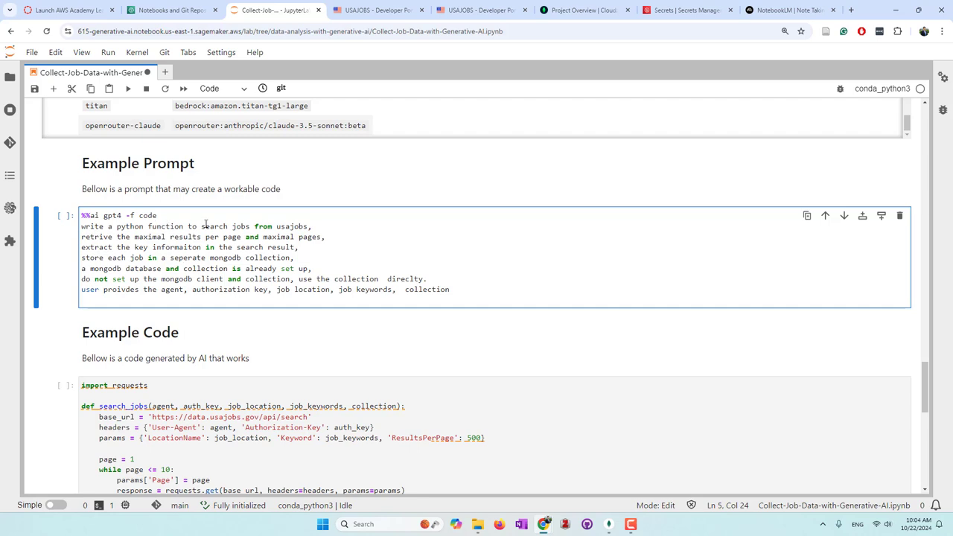
pyautogui.click(315, 227)
# - Open the USAJOBS GET /api/Search reference and highlight the Keyword query parameter
pyautogui.click(368, 8)
pyautogui.click(469, 10)
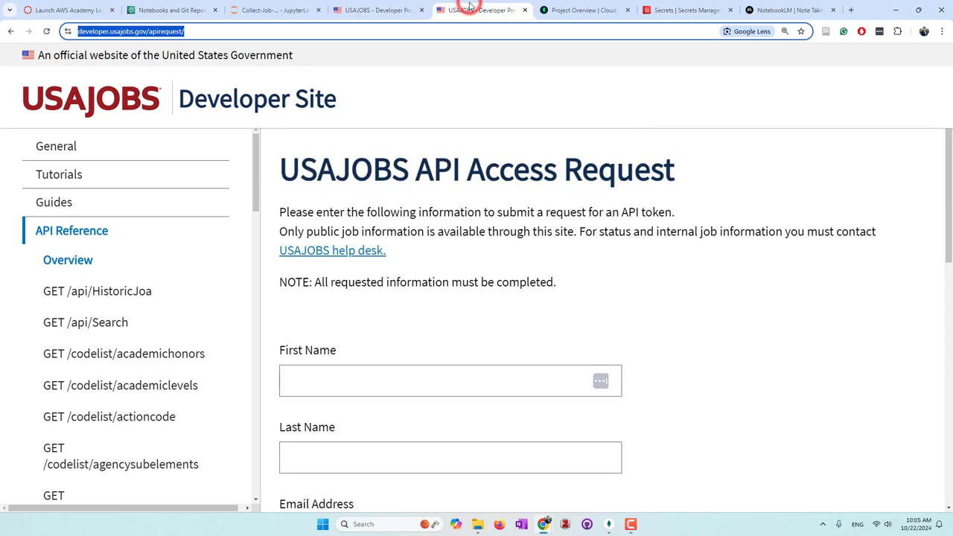
pyautogui.click(99, 323)
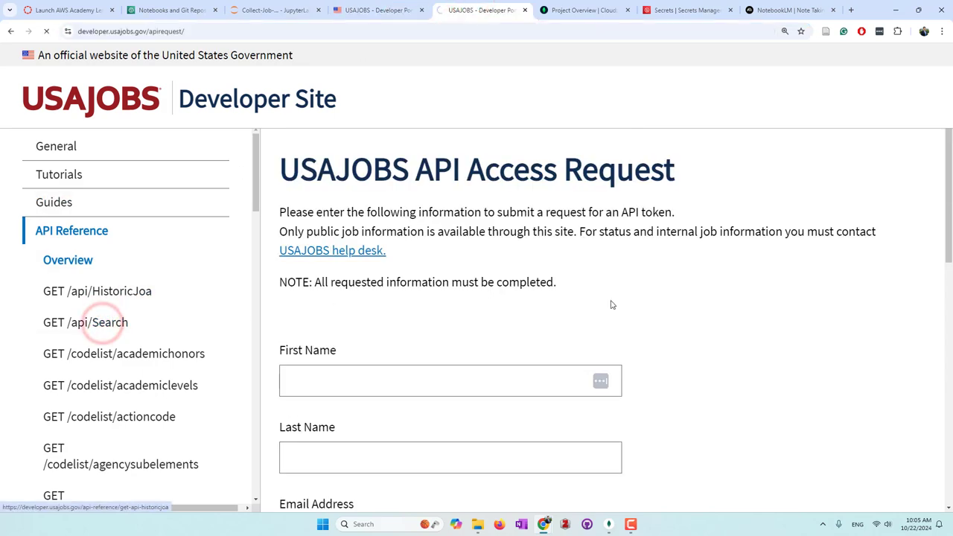
pyautogui.scroll(-6, 583, 313)
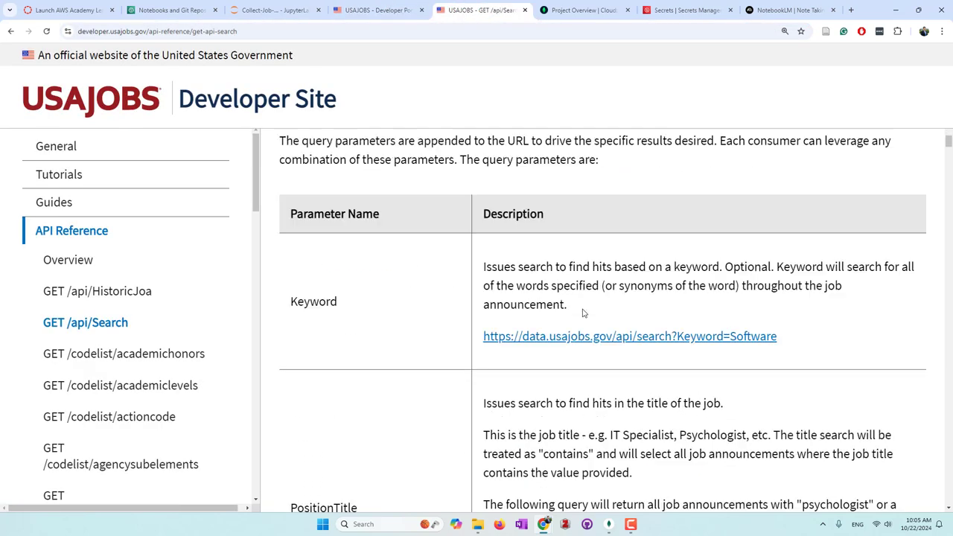
pyautogui.doubleClick(347, 143)
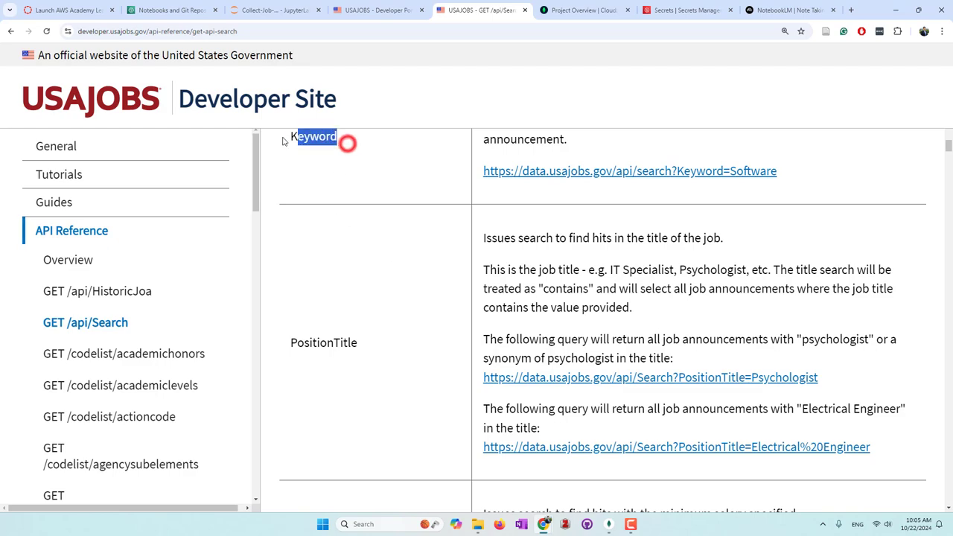
pyautogui.click(380, 177)
# - Review the query parameters down to Page, ResultsPerPage (up to 500) and WhoMayApply, highlighting Page
pyautogui.scroll(-12, 398, 285)
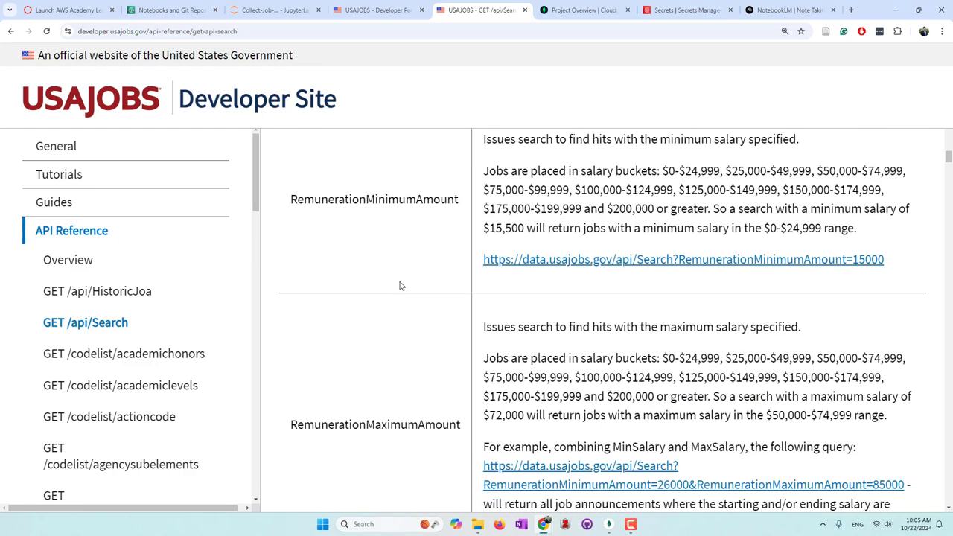
pyautogui.scroll(-10, 400, 286)
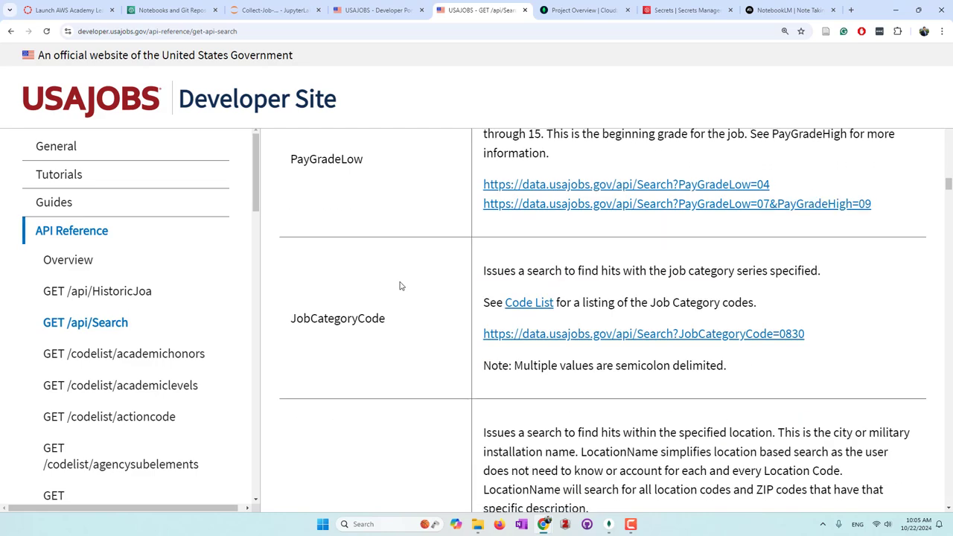
pyautogui.scroll(-3, 400, 285)
pyautogui.scroll(3, 400, 286)
pyautogui.scroll(-6, 400, 286)
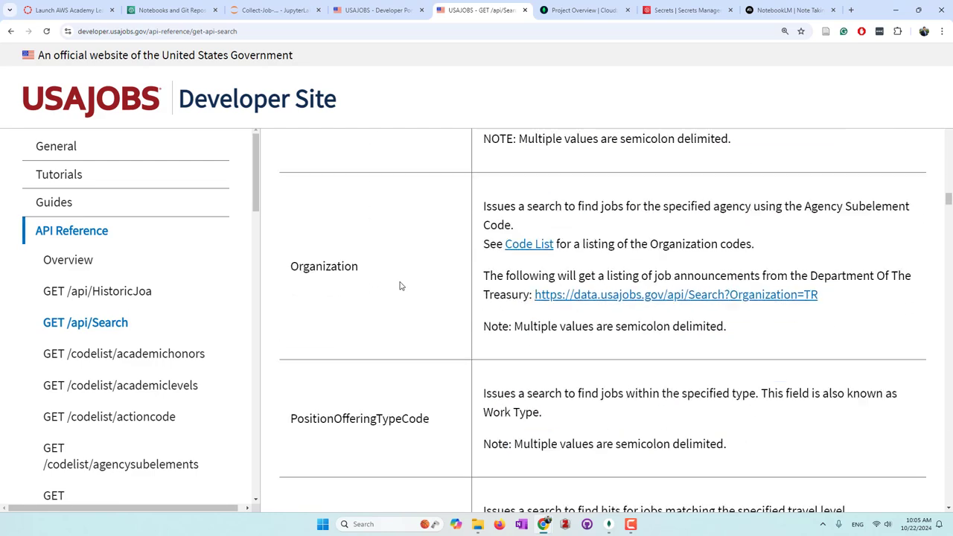
pyautogui.scroll(-16, 400, 286)
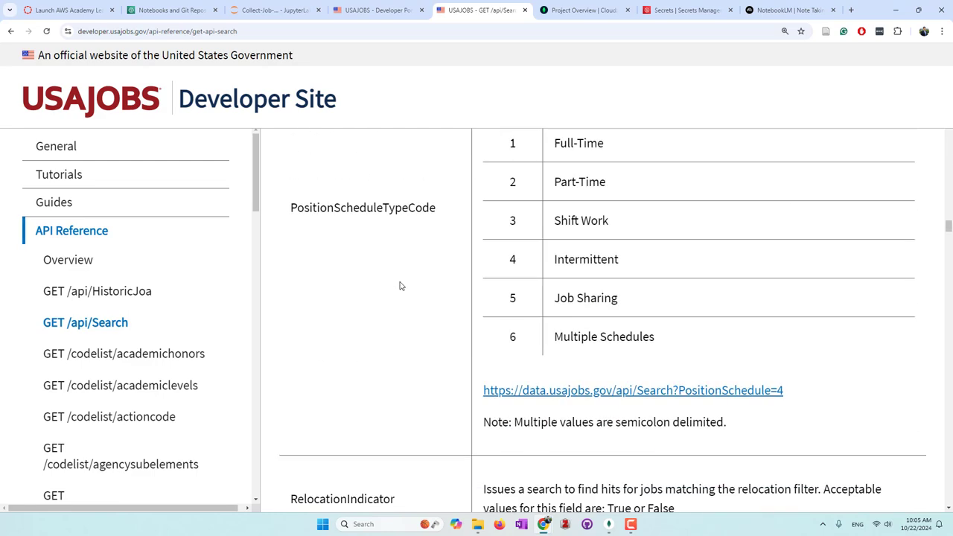
pyautogui.scroll(-7, 400, 286)
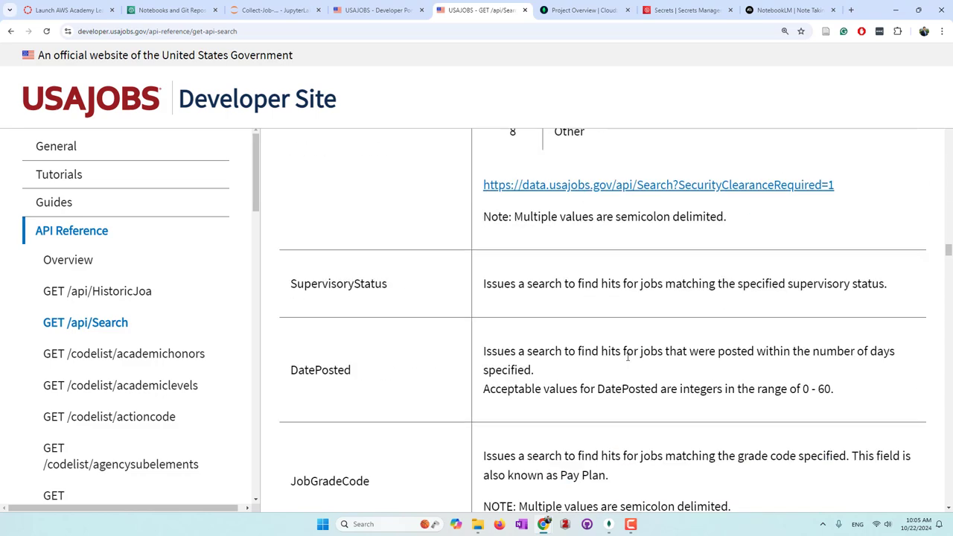
pyautogui.scroll(-10, 628, 357)
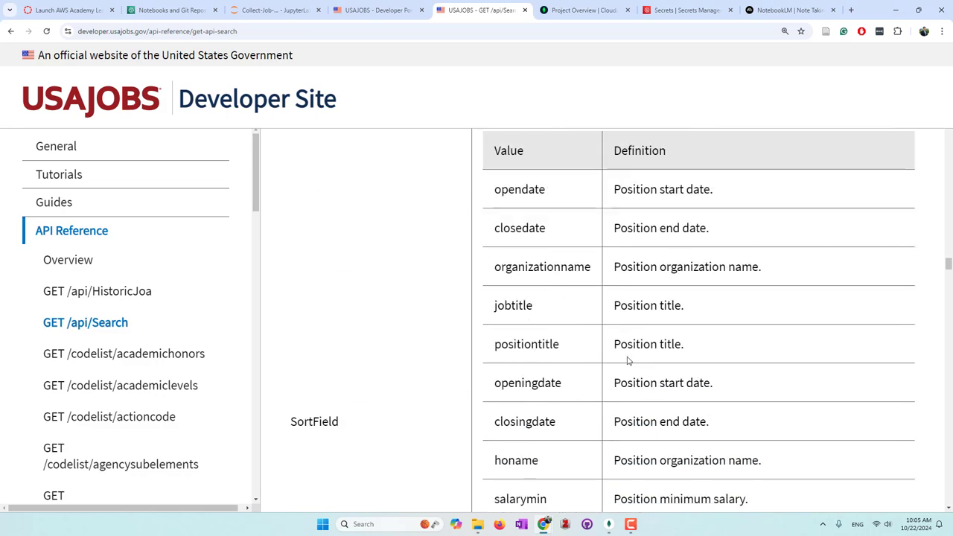
pyautogui.scroll(-8, 628, 361)
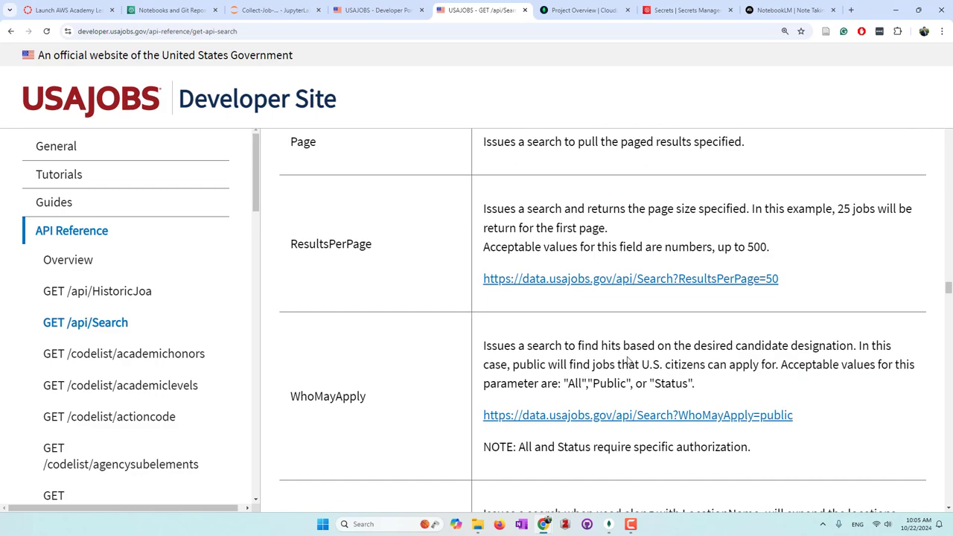
pyautogui.doubleClick(332, 142)
pyautogui.click(376, 194)
# - Reword prompt line 5 to 'store each job as a seperate mongodb document'
pyautogui.click(259, 6)
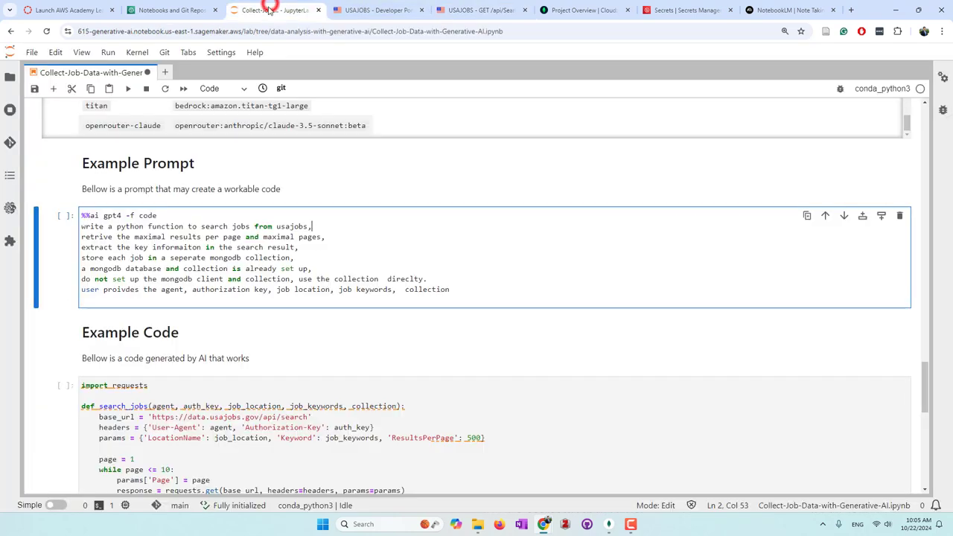
pyautogui.click(161, 258)
pyautogui.moveTo(305, 247); pyautogui.dragTo(147, 247)
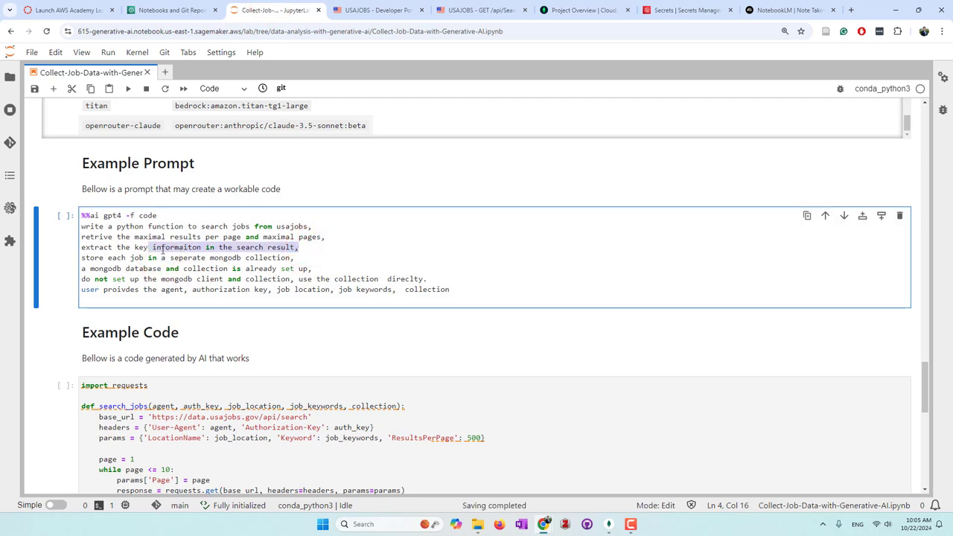
pyautogui.click(196, 247)
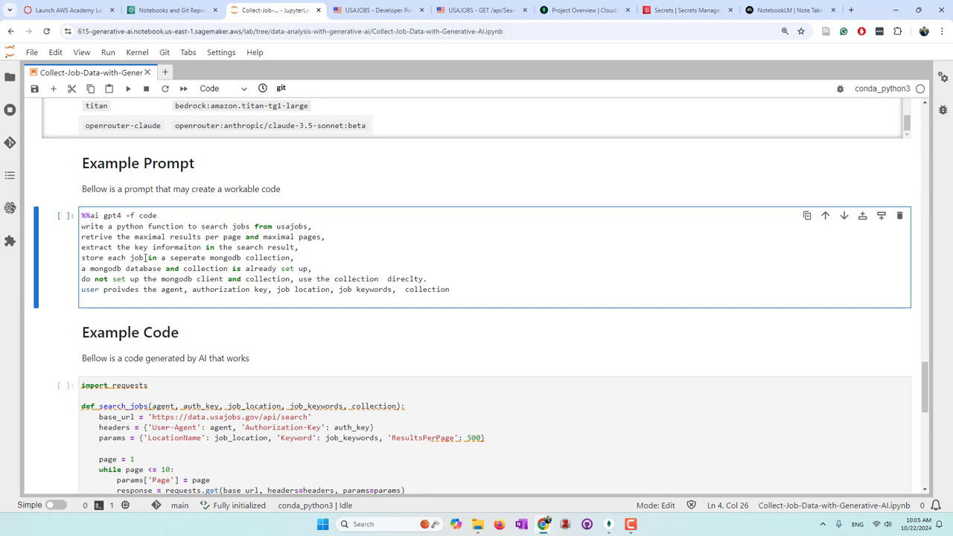
pyautogui.doubleClick(260, 259)
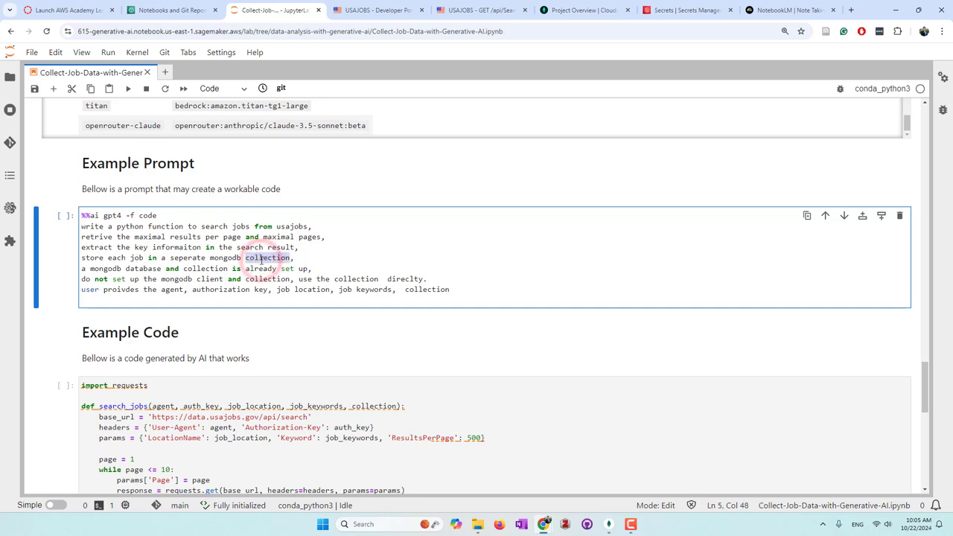
pyautogui.write('document')
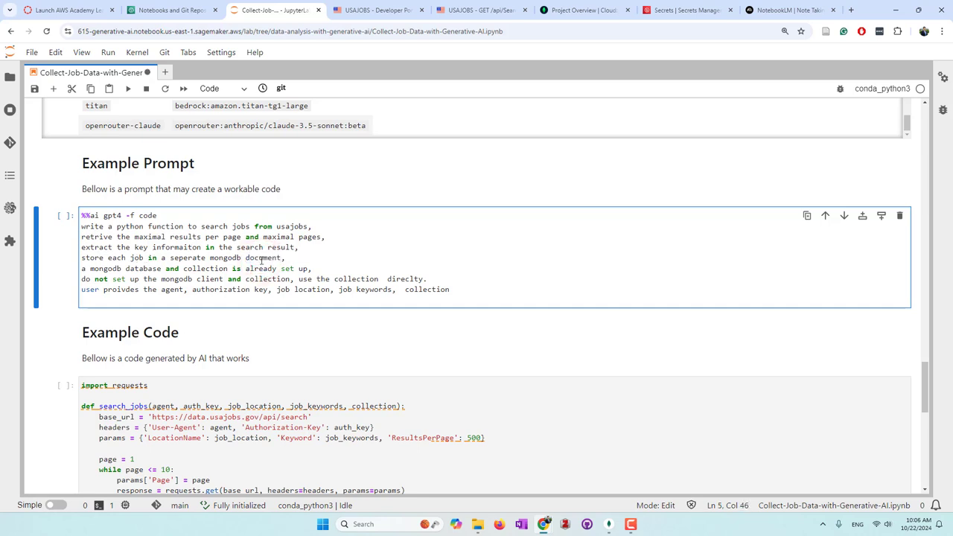
pyautogui.doubleClick(152, 257)
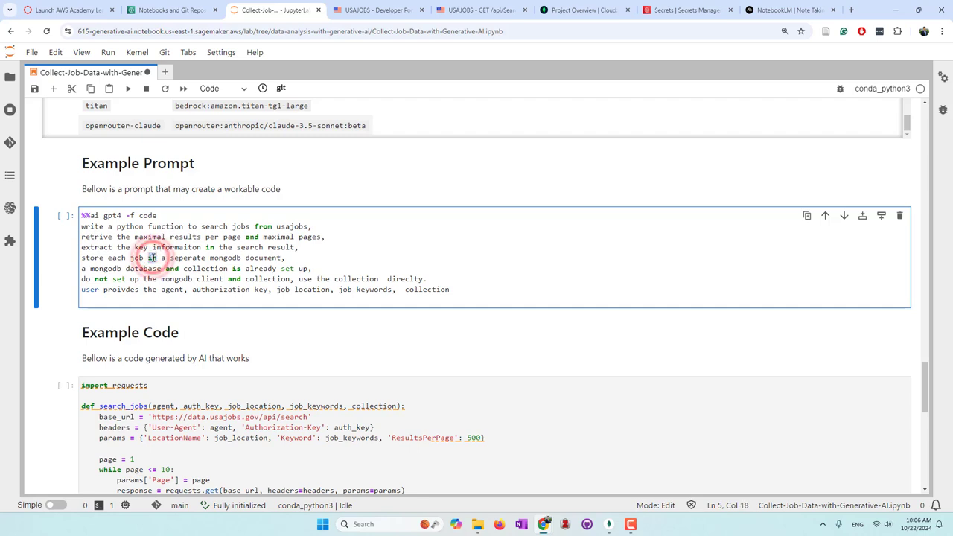
pyautogui.write('as')
pyautogui.click(334, 255)
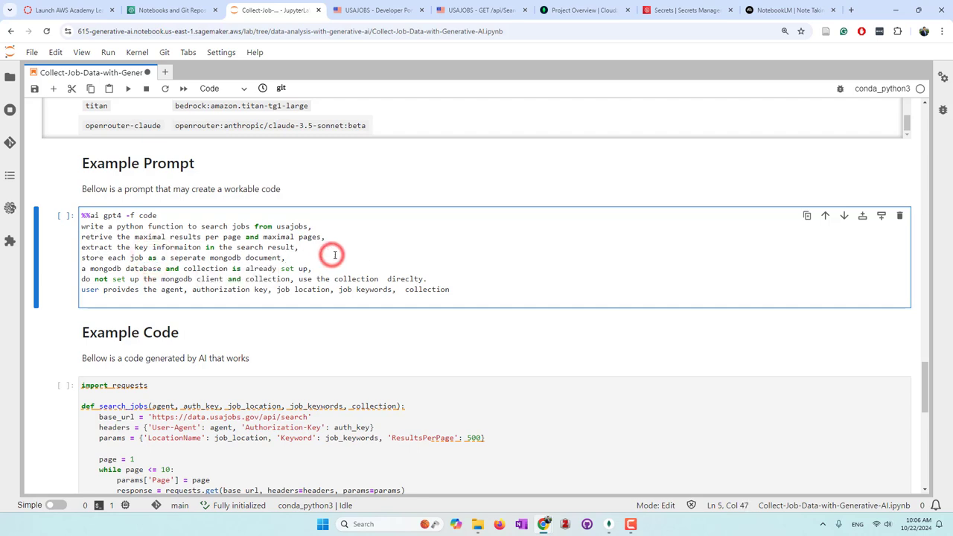
# - Review the example JSON search response's PositionID, title and URL fields on GET /api/Search
pyautogui.click(375, 9)
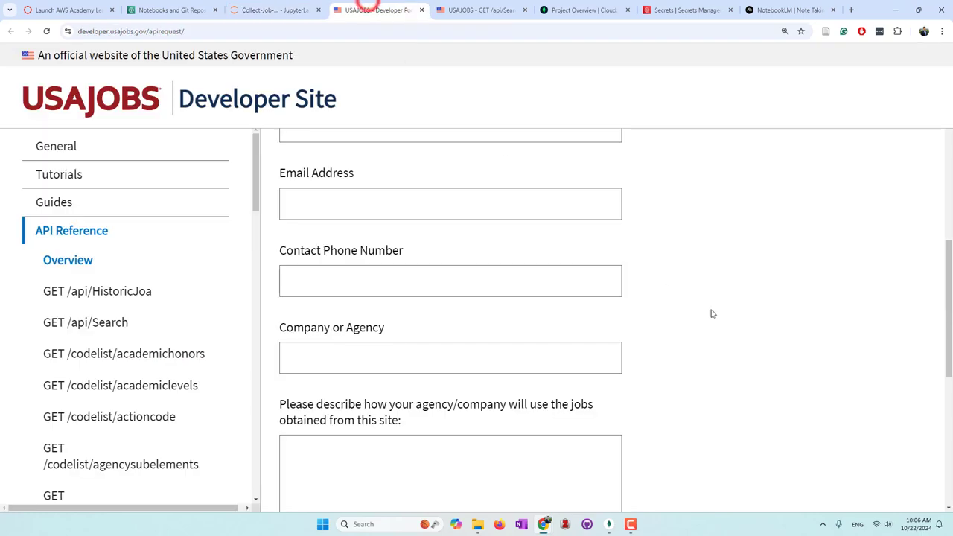
pyautogui.click(484, 10)
pyautogui.scroll(-5, 731, 360)
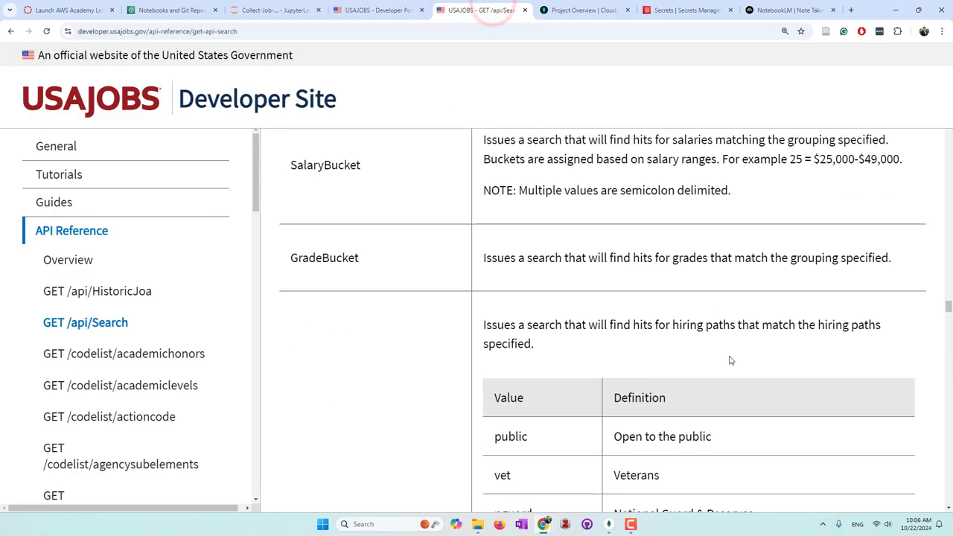
pyautogui.scroll(-15, 731, 361)
pyautogui.scroll(1, 731, 360)
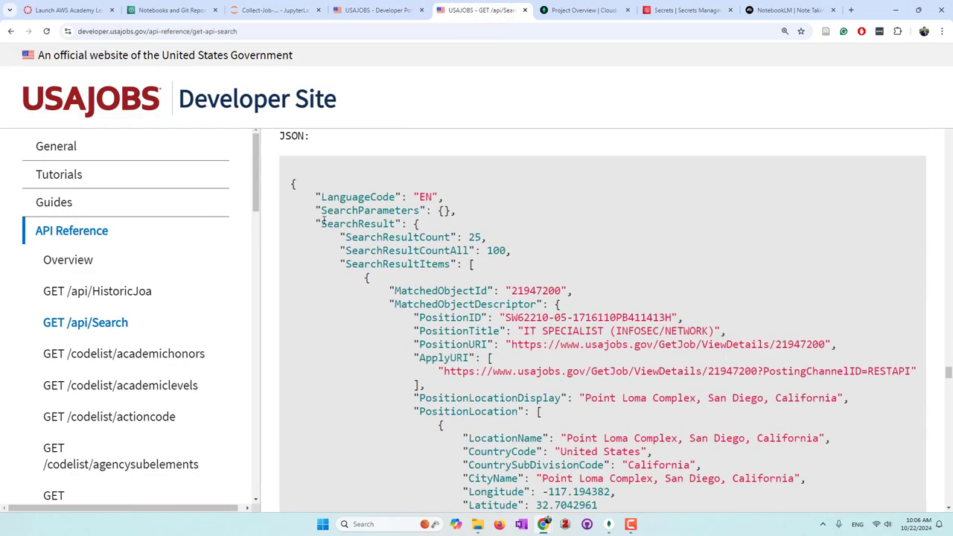
pyautogui.scroll(2, 323, 220)
pyautogui.scroll(-2, 372, 229)
pyautogui.scroll(-2, 533, 291)
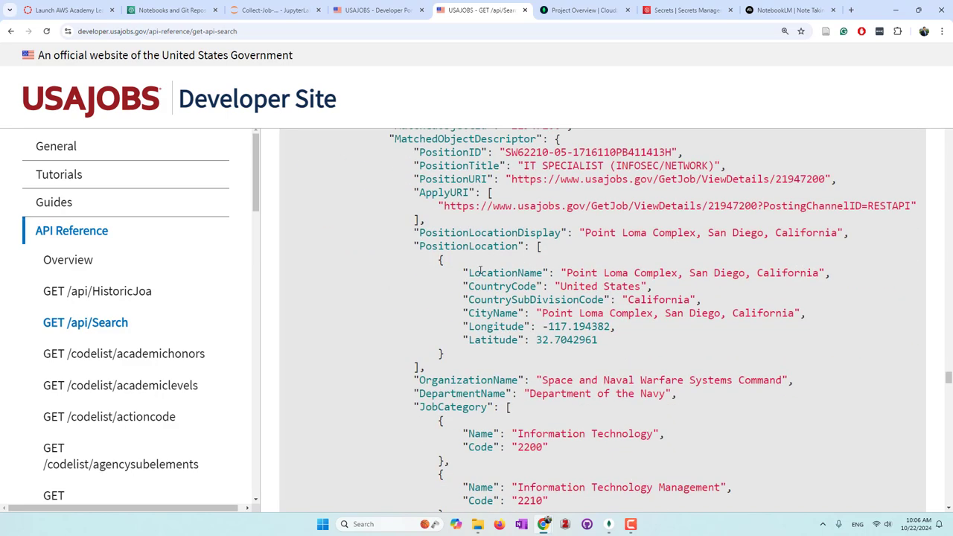
pyautogui.scroll(2, 534, 290)
pyautogui.moveTo(419, 317); pyautogui.dragTo(917, 372)
pyautogui.click(545, 358)
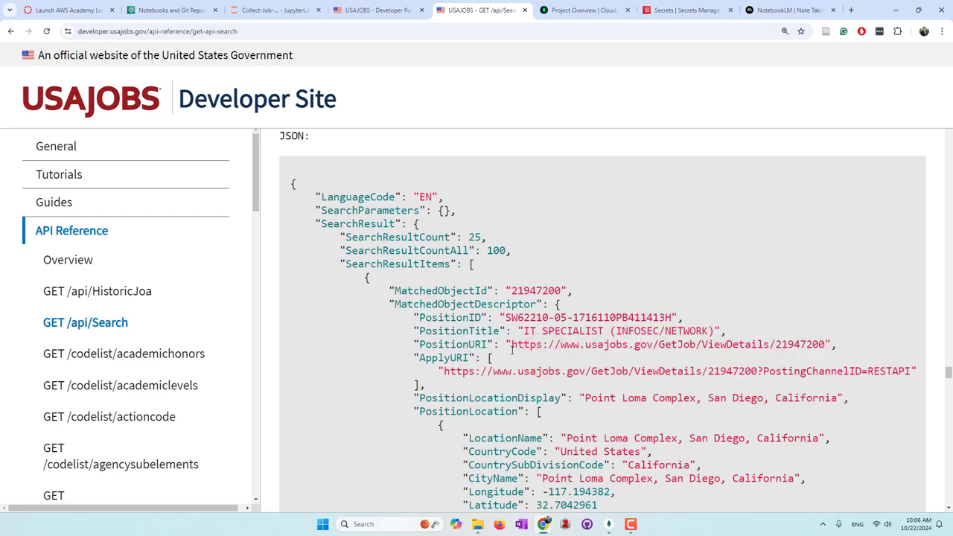
# - Read the JSON response down to UserArea Details, then return to the notebook's prompt cell
pyautogui.scroll(-2, 642, 372)
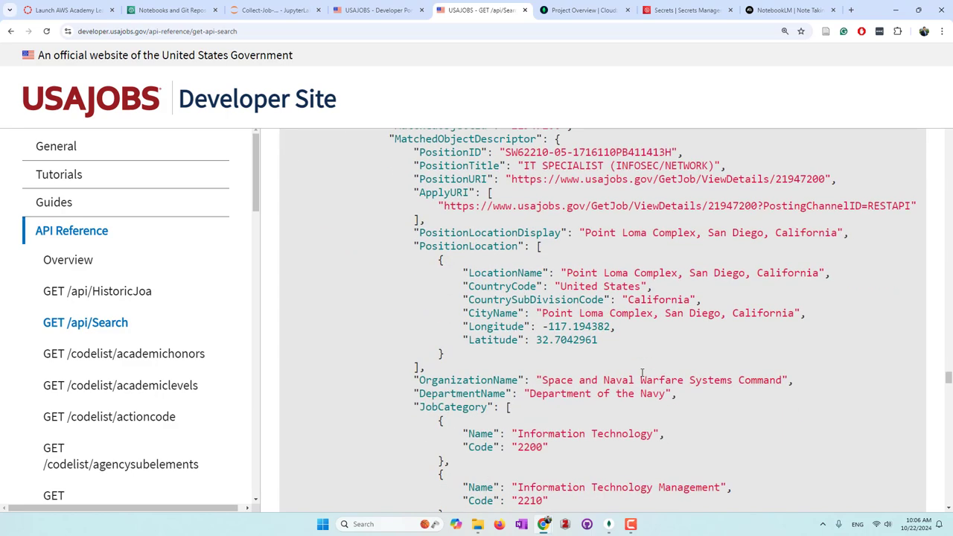
pyautogui.scroll(-2, 592, 361)
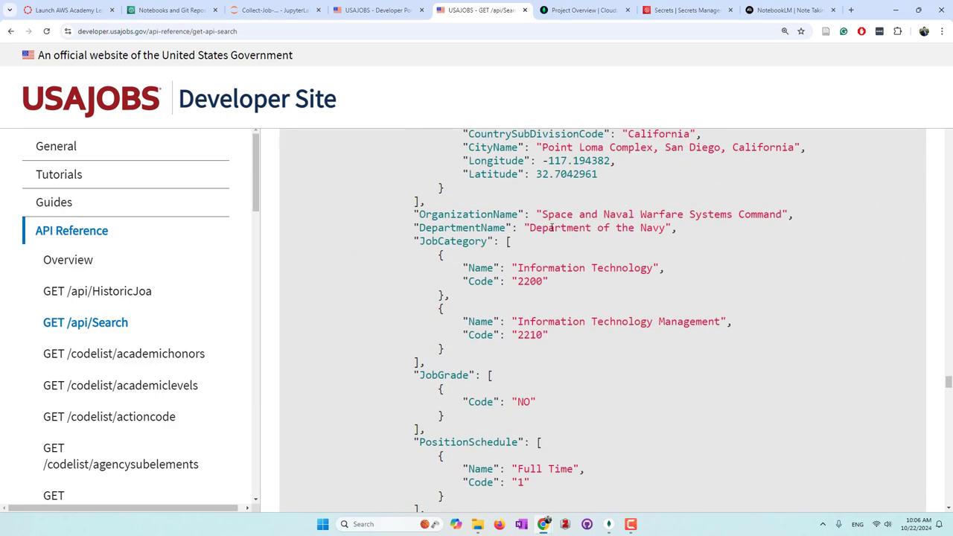
pyautogui.scroll(-4, 604, 340)
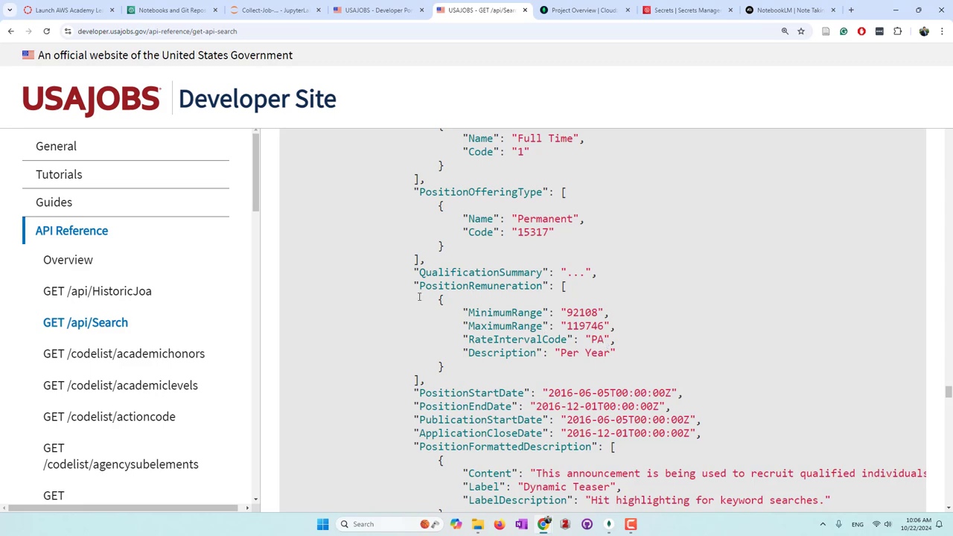
pyautogui.scroll(-4, 565, 299)
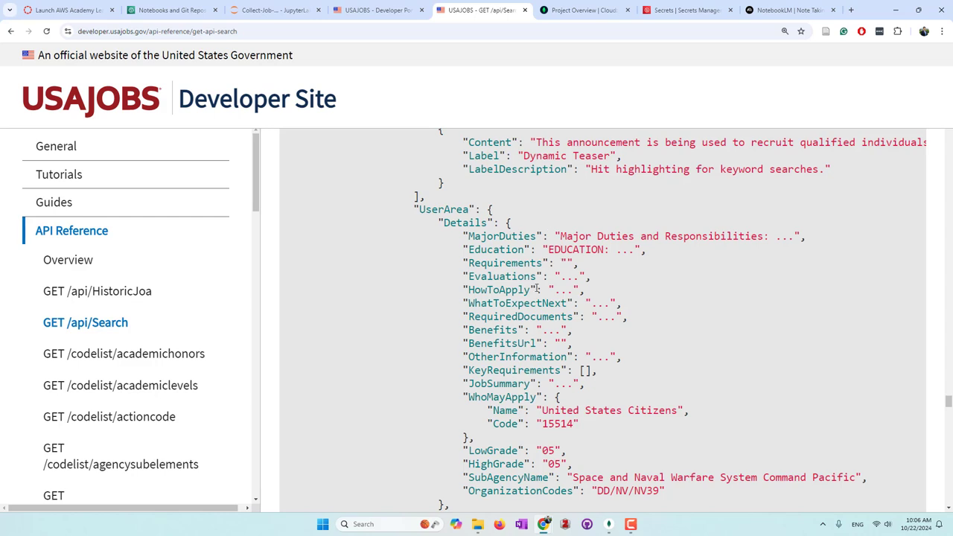
pyautogui.scroll(-2, 559, 335)
pyautogui.scroll(2, 568, 424)
pyautogui.click(265, 10)
pyautogui.click(182, 268)
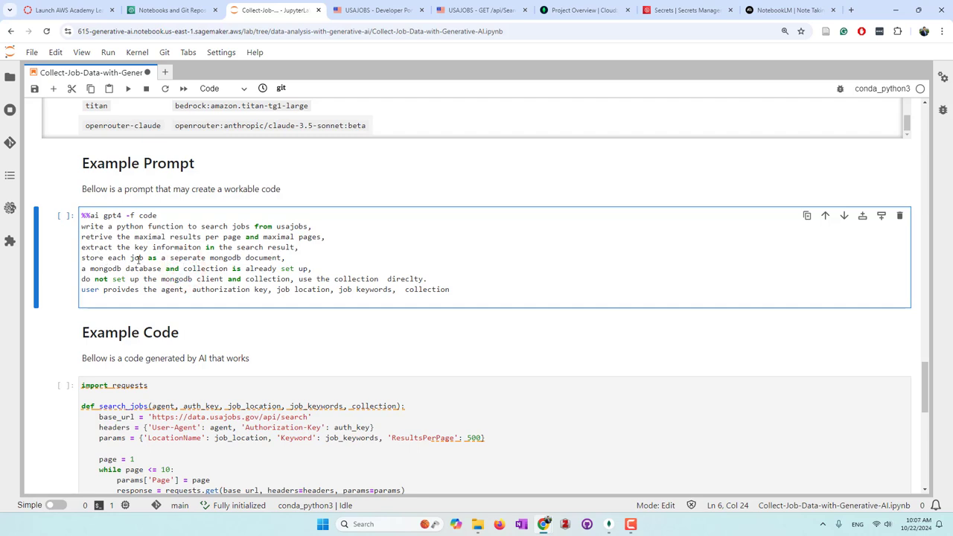
# - Check the prompt's user-input and collection lines, then run the %%ai gpt4 -f code cell
pyautogui.click(300, 257)
pyautogui.click(143, 297)
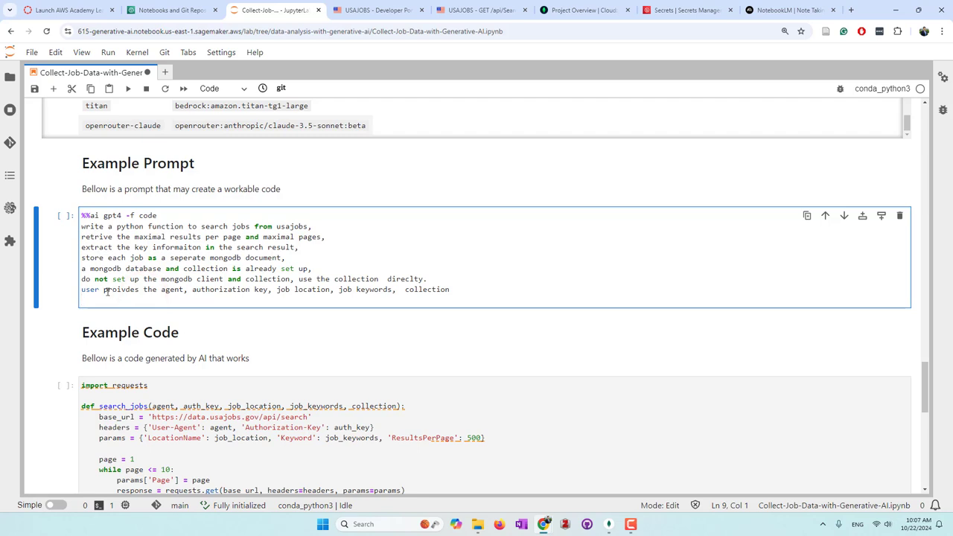
pyautogui.click(170, 290)
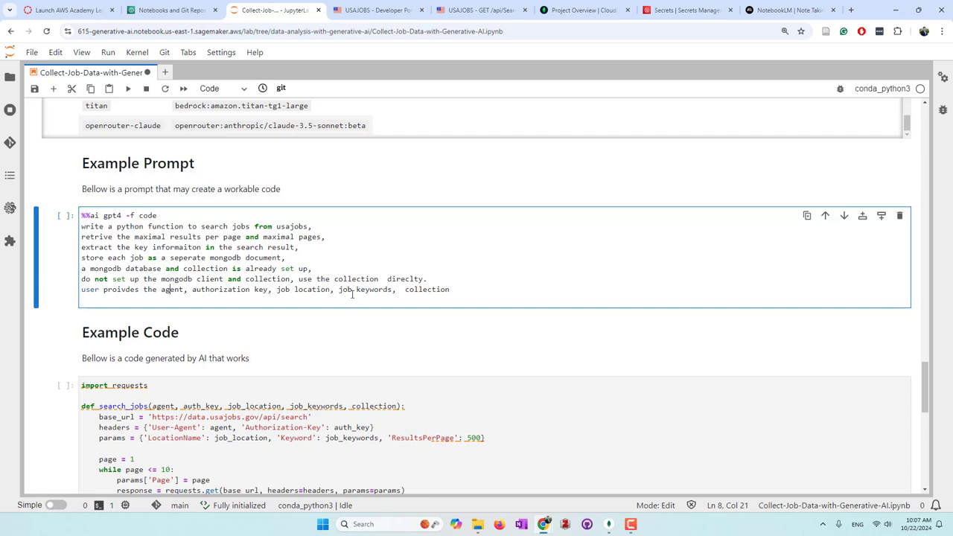
pyautogui.click(456, 290)
pyautogui.click(396, 279)
pyautogui.click(128, 88)
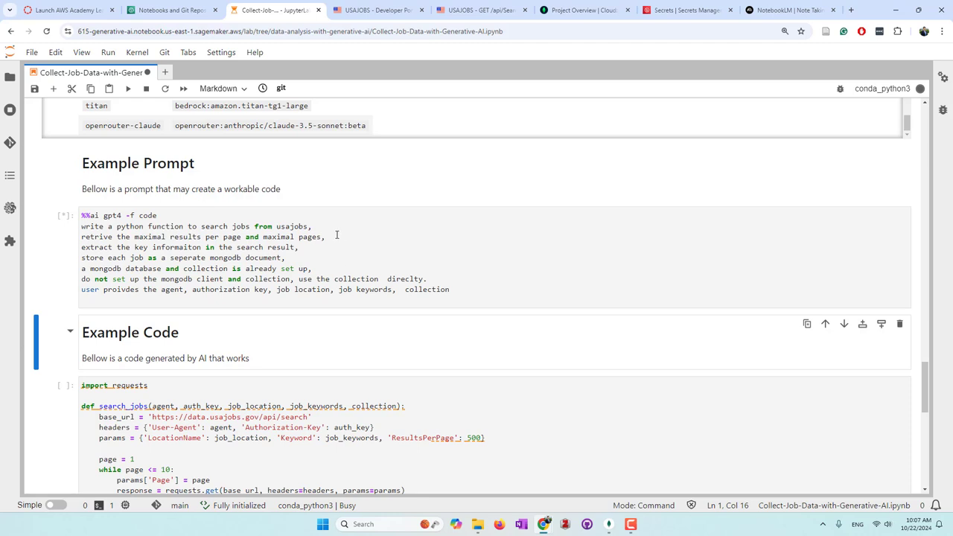
pyautogui.hotkey('ctrl', 's')
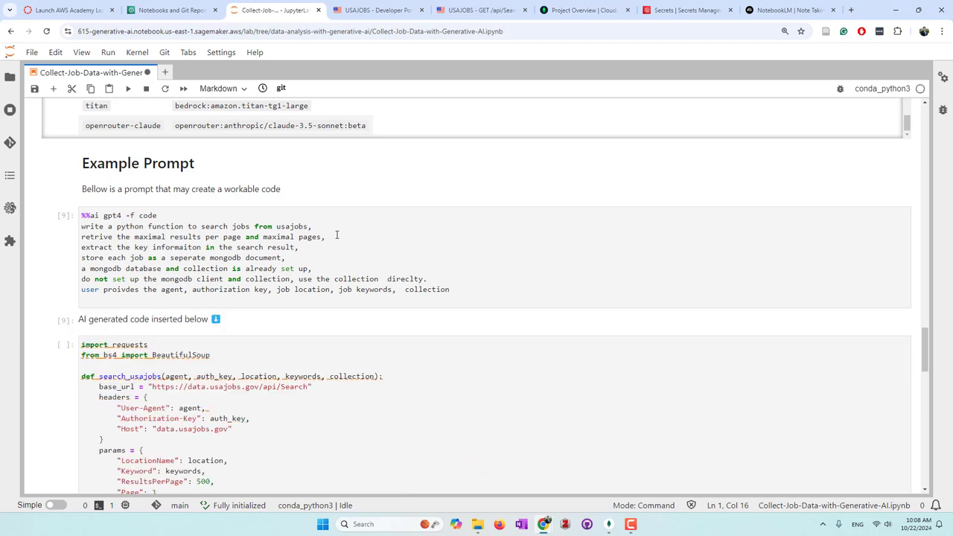
pyautogui.scroll(-2, 400, 246)
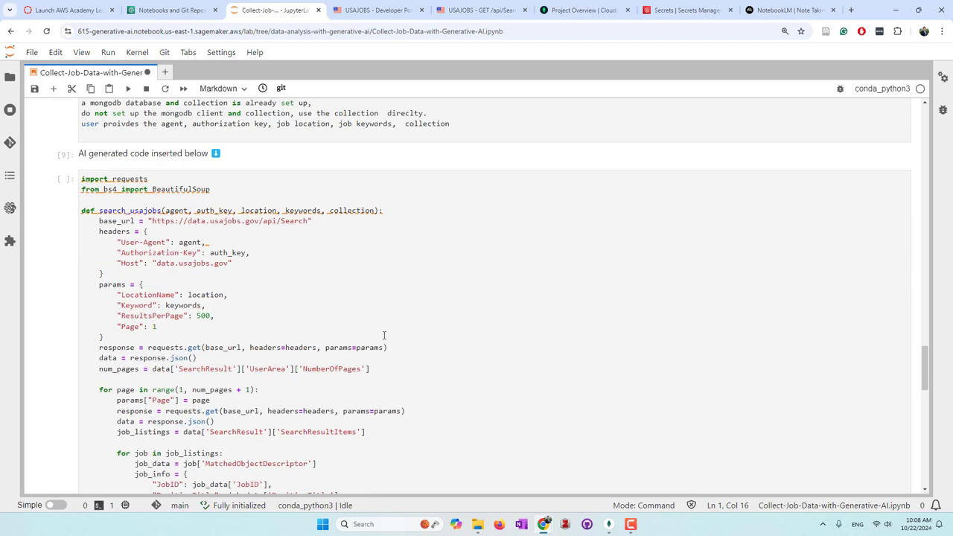
pyautogui.moveTo(923, 354)
pyautogui.mouseDown()
pyautogui.moveTo(922, 385)
pyautogui.moveTo(922, 372)
pyautogui.mouseUp()
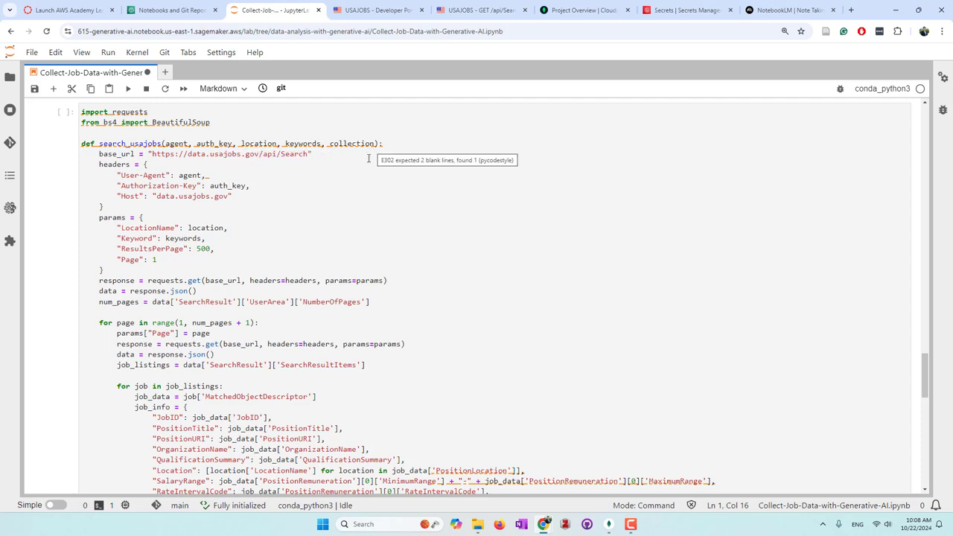
pyautogui.click(332, 211)
pyautogui.moveTo(230, 248); pyautogui.dragTo(121, 248)
pyautogui.click(214, 240)
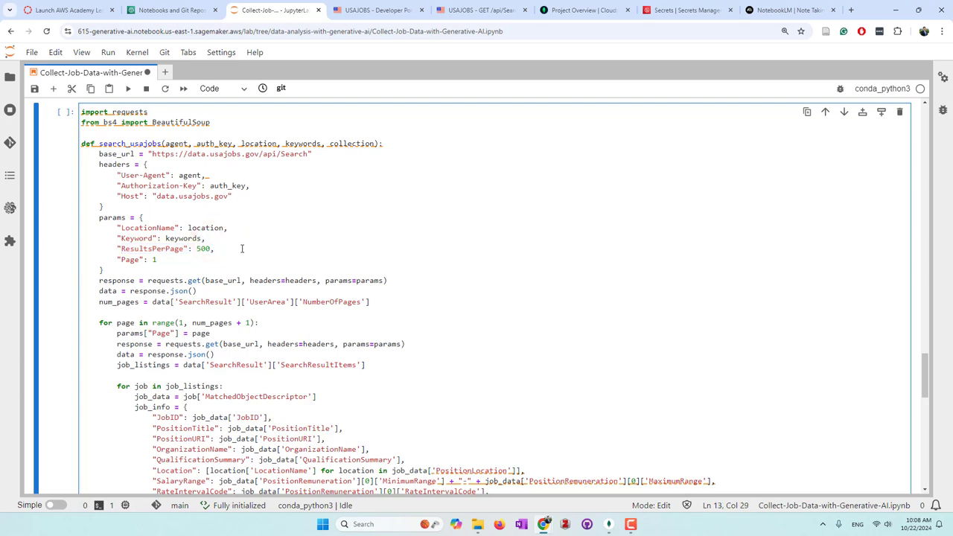
pyautogui.scroll(-2, 242, 249)
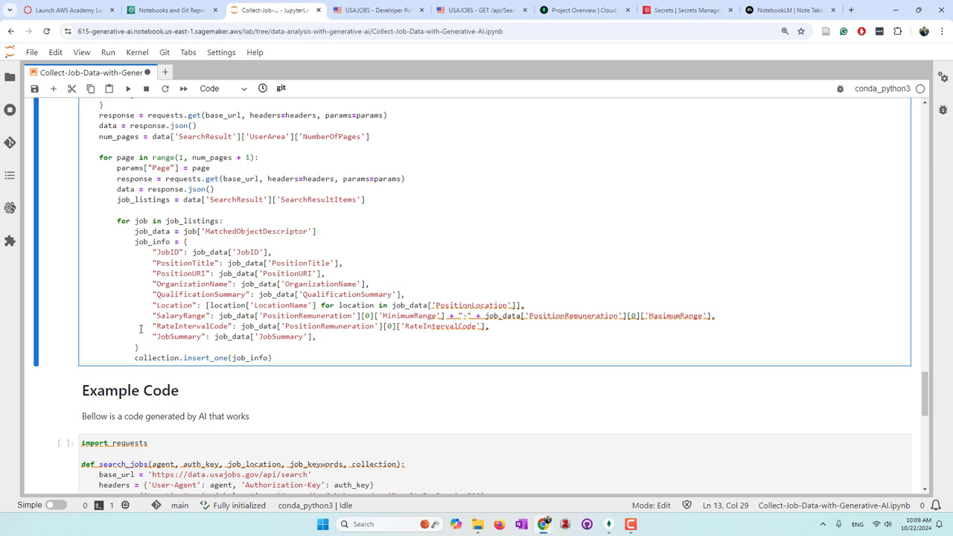
pyautogui.click(327, 358)
pyautogui.scroll(2, 161, 358)
pyautogui.click(65, 276)
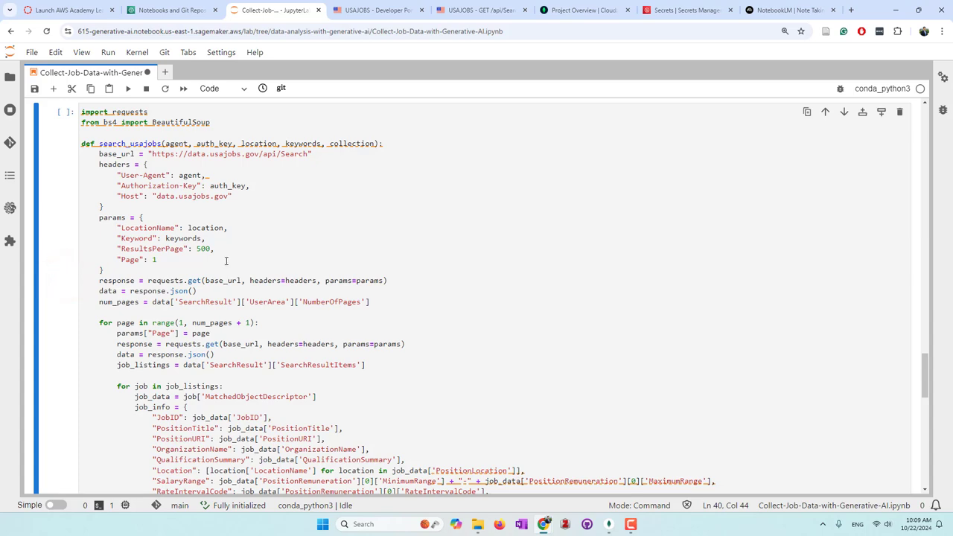
# - Add a new cell and paste the copied search_usajobs function signature into it
pyautogui.click(53, 89)
pyautogui.scroll(-2, 221, 263)
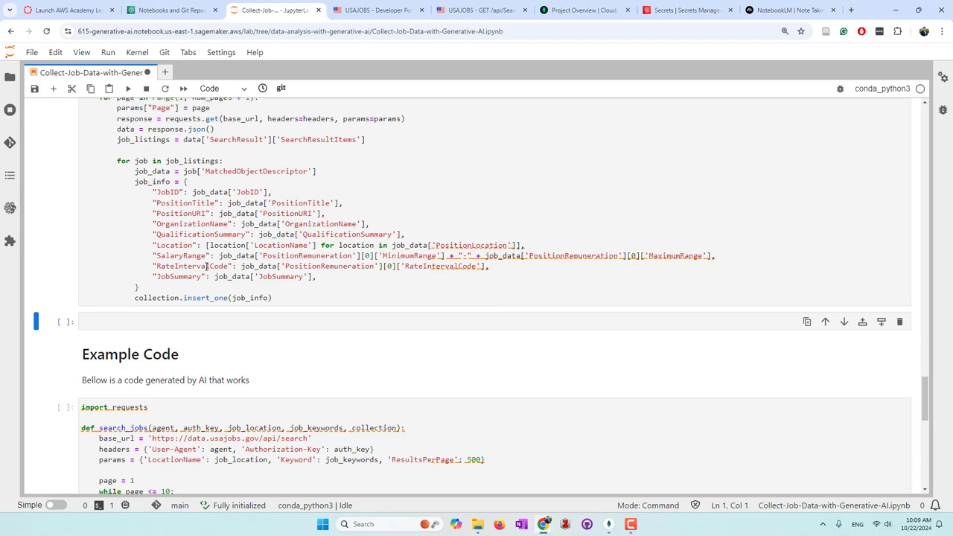
pyautogui.scroll(4, 208, 265)
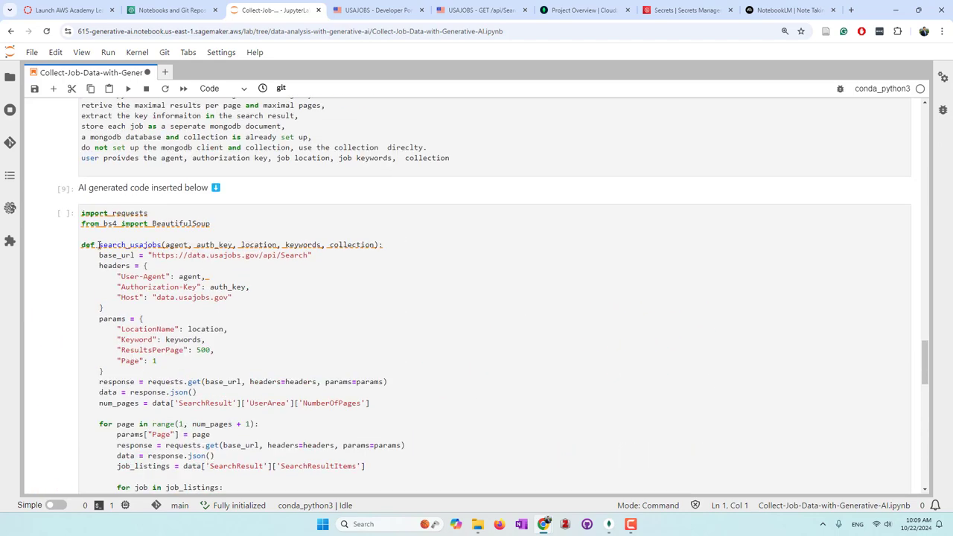
pyautogui.moveTo(99, 245); pyautogui.dragTo(386, 249)
pyautogui.hotkey('ctrl', 'c')
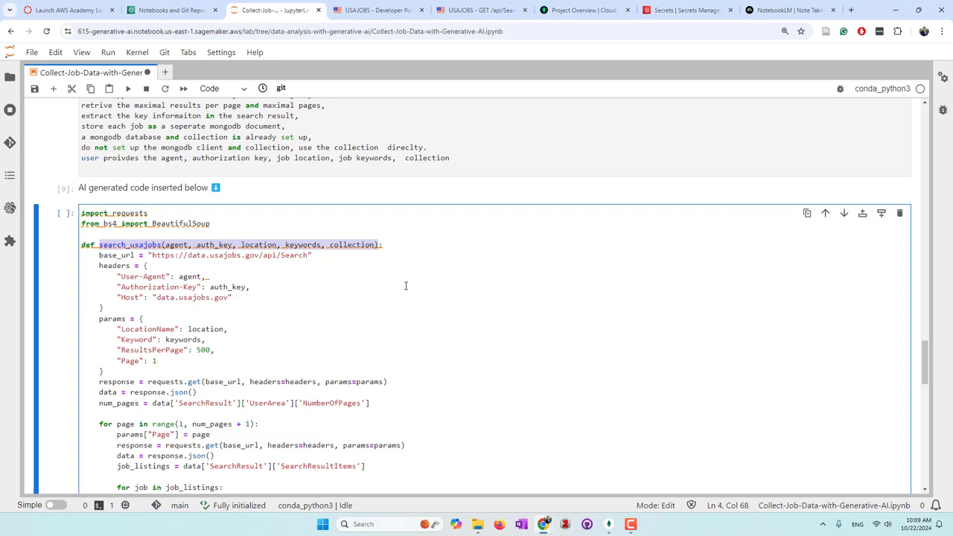
pyautogui.scroll(-5, 406, 286)
pyautogui.click(164, 152)
pyautogui.hotkey('ctrl', 'v')
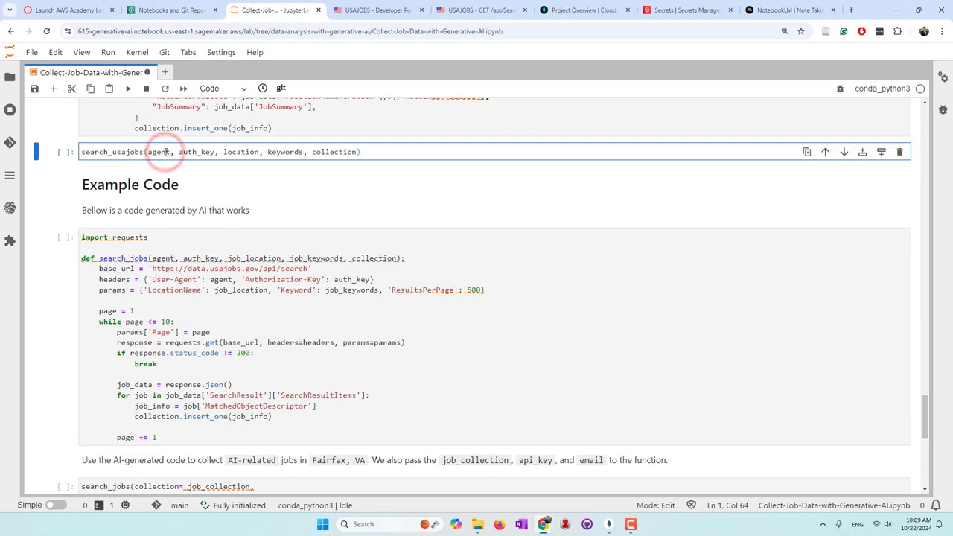
pyautogui.click(167, 153)
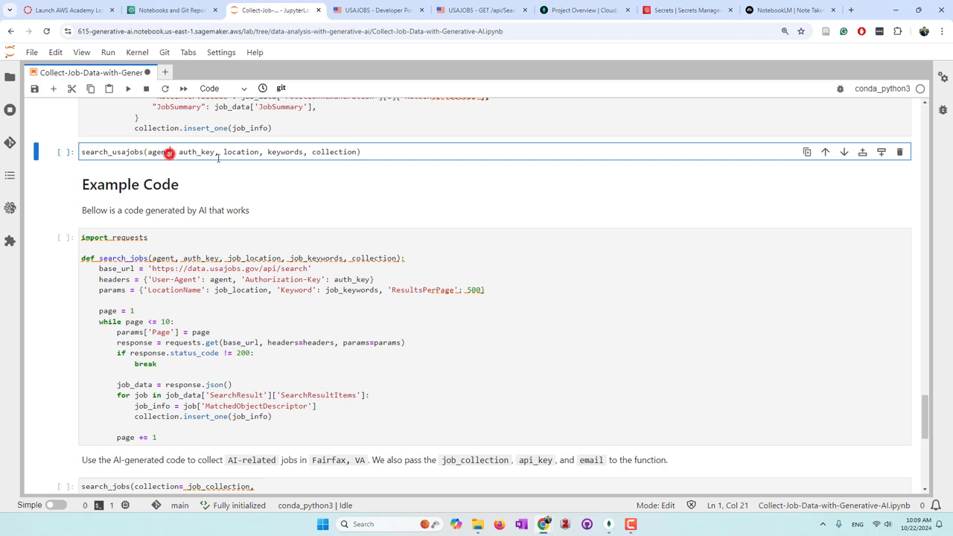
pyautogui.click(391, 153)
pyautogui.press('Return')
pyautogui.press('Return')
pyautogui.press('Return')
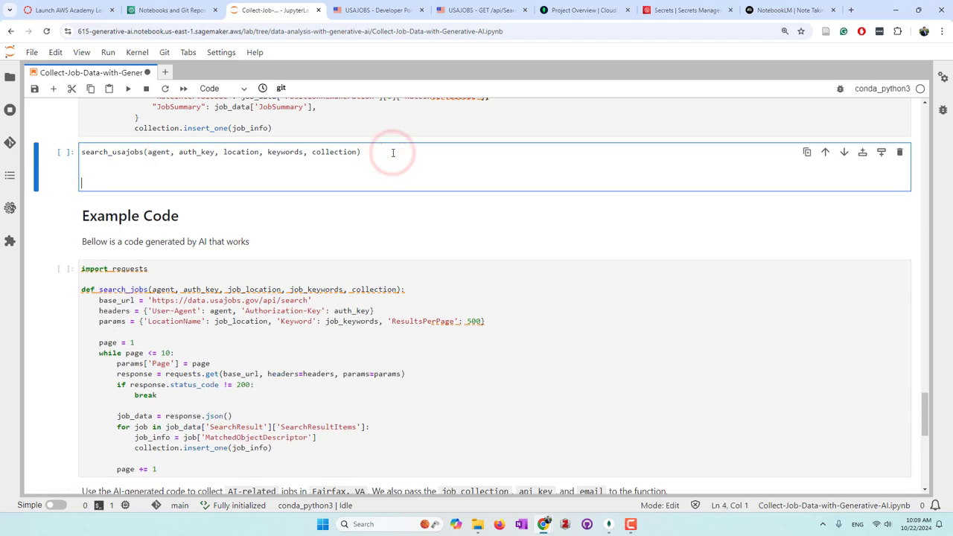
# - Run the generated cell that defines search_usajobs
pyautogui.scroll(2, 203, 293)
pyautogui.click(183, 273)
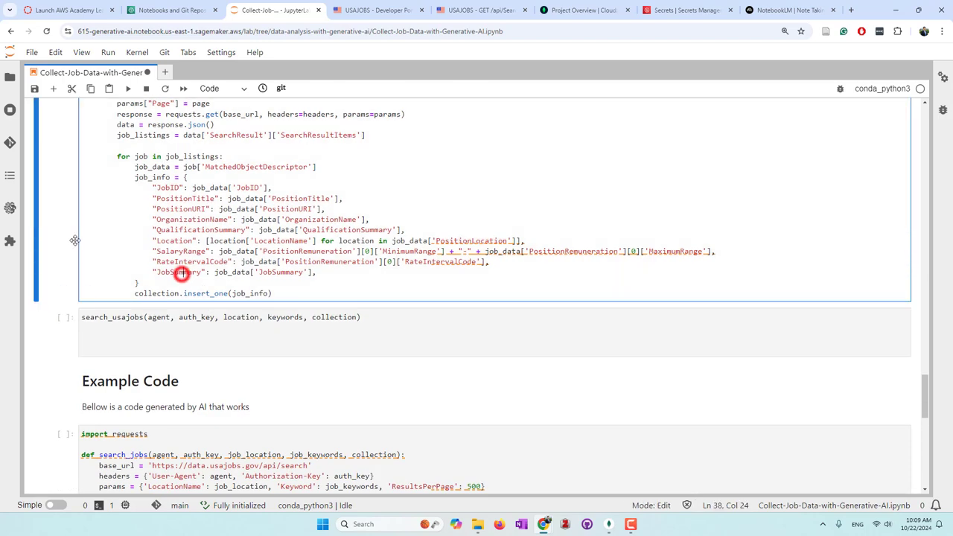
pyautogui.click(65, 218)
pyautogui.click(128, 89)
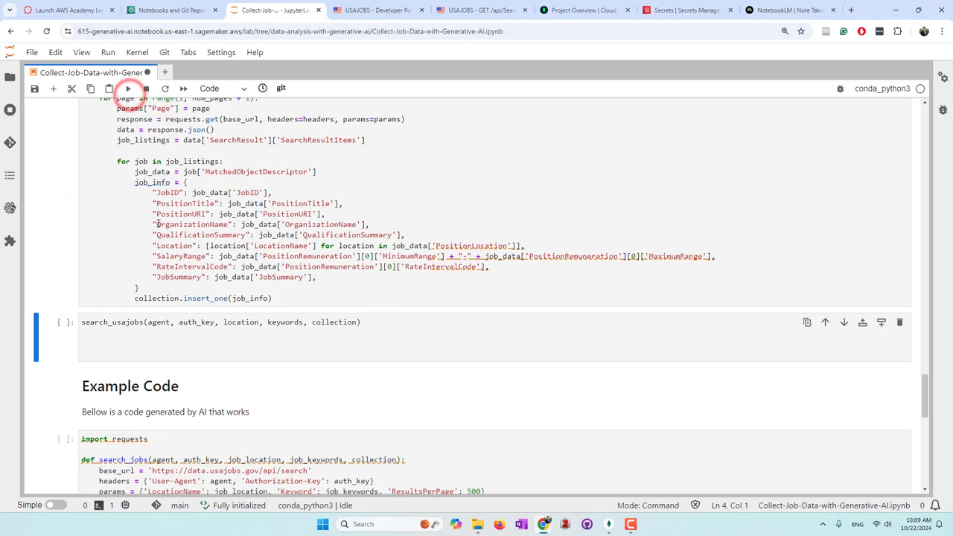
# - Fill in agent = email and auth_key = usa_jobs_key on separate lines
pyautogui.click(170, 316)
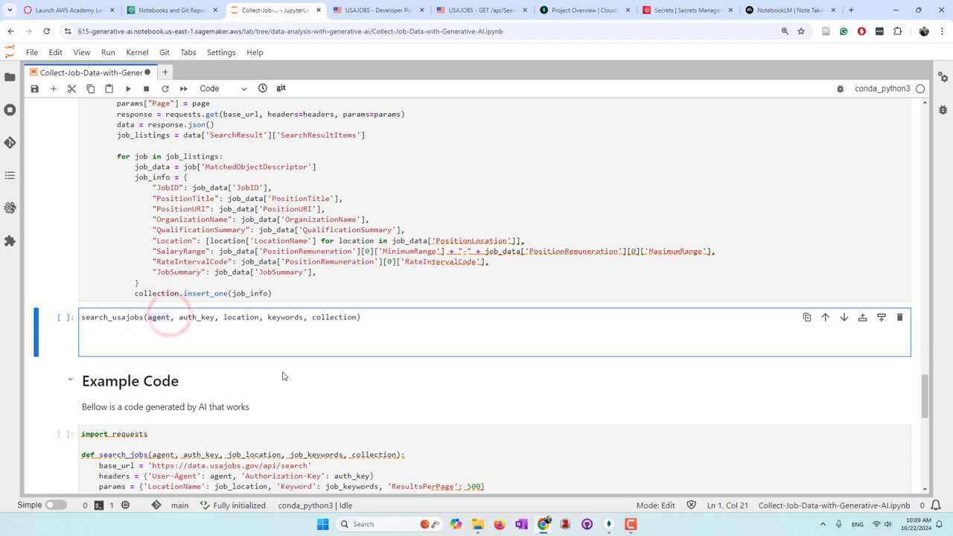
pyautogui.write('= ')
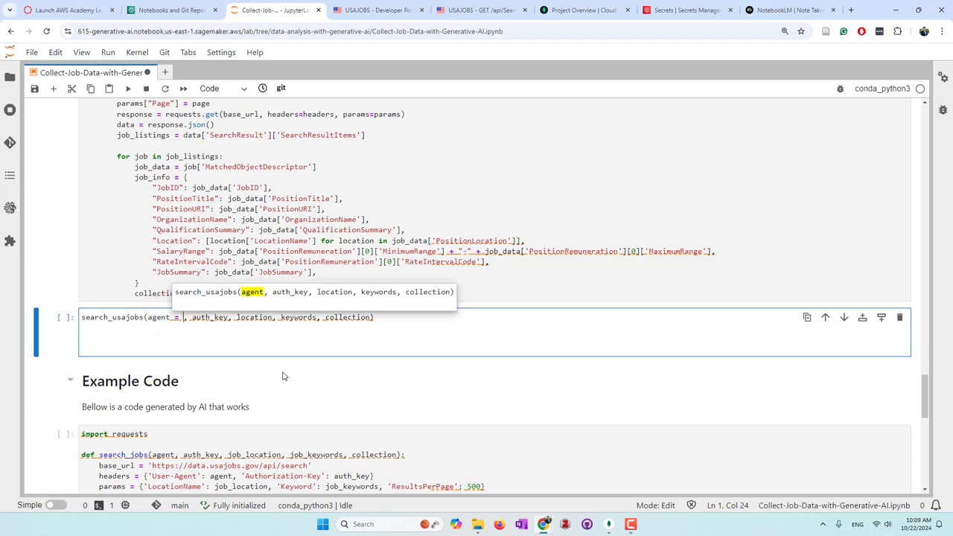
pyautogui.write('email')
pyautogui.press('Right')
pyautogui.press('Return')
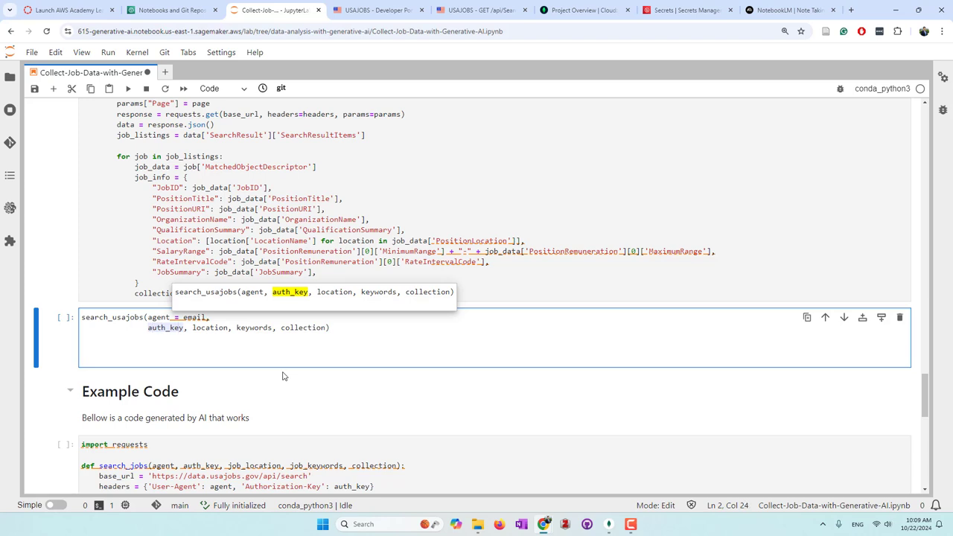
pyautogui.write('= ')
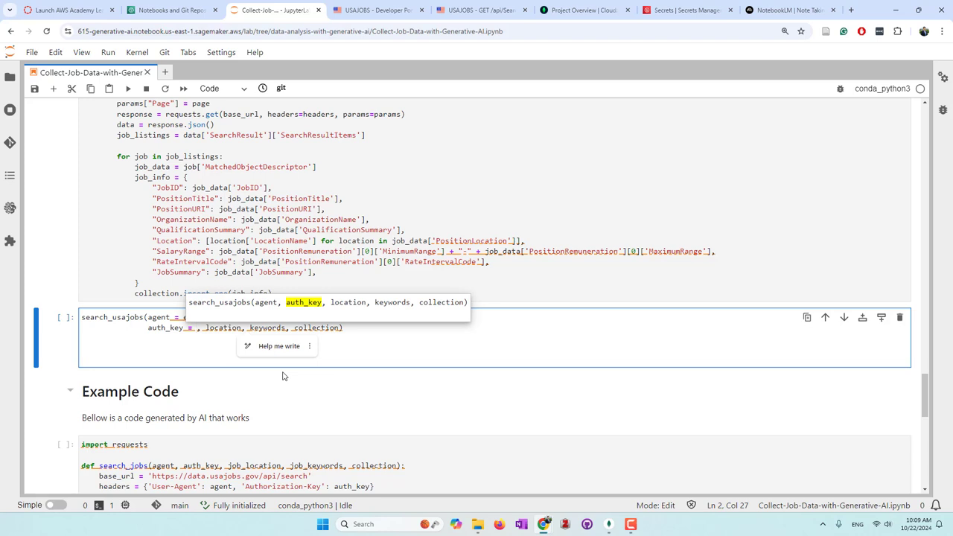
pyautogui.write('usa')
pyautogui.write('_jobs.')
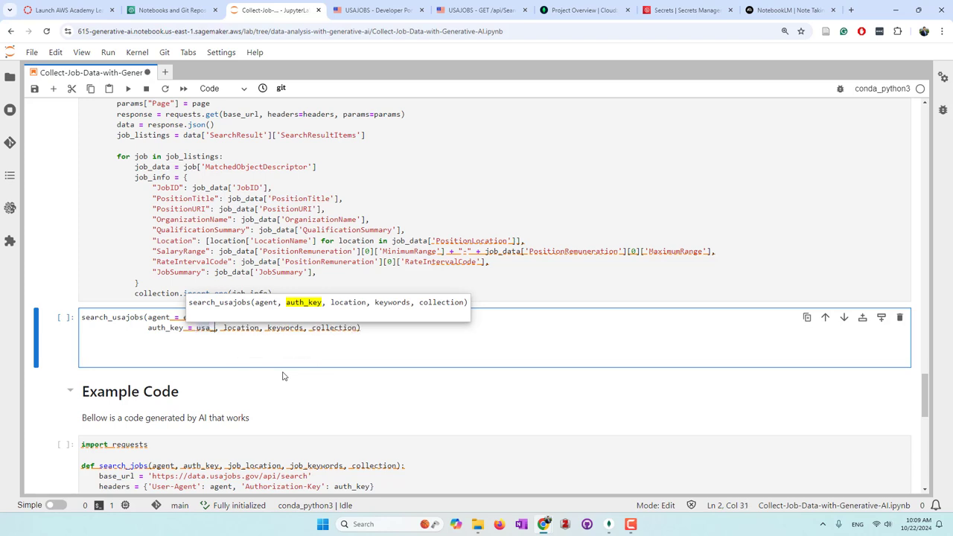
pyautogui.write('key')
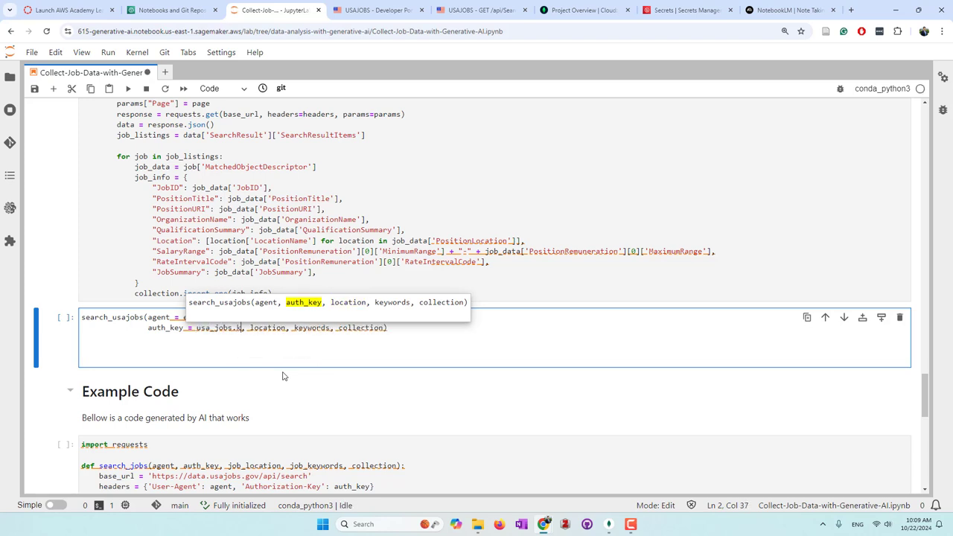
pyautogui.press('Right')
pyautogui.press('Right')
pyautogui.press('Return')
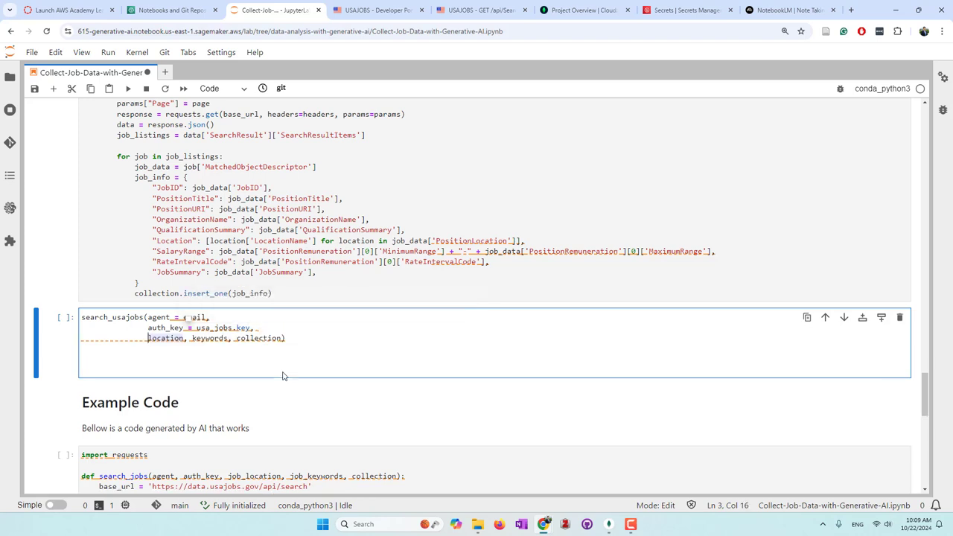
pyautogui.click(237, 328)
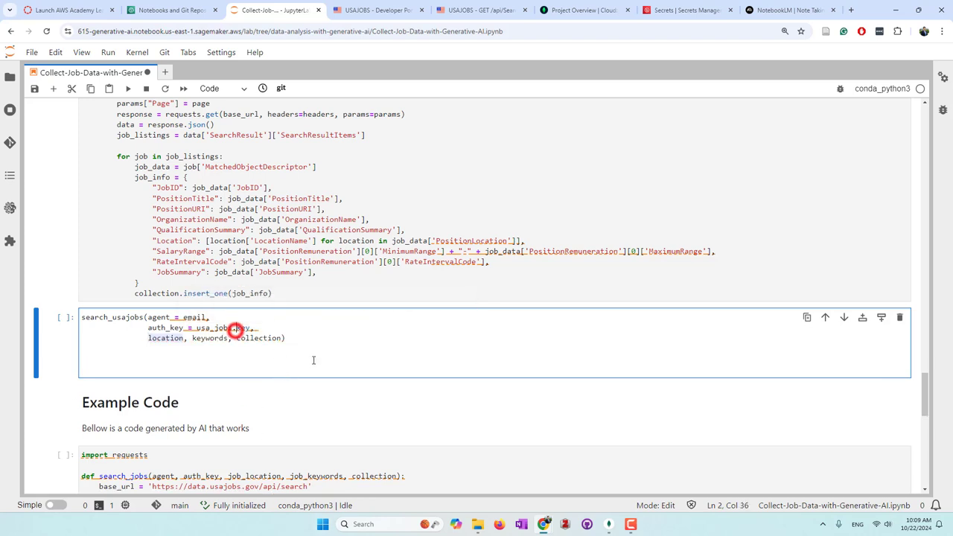
pyautogui.press('BackSpace')
pyautogui.write('_')
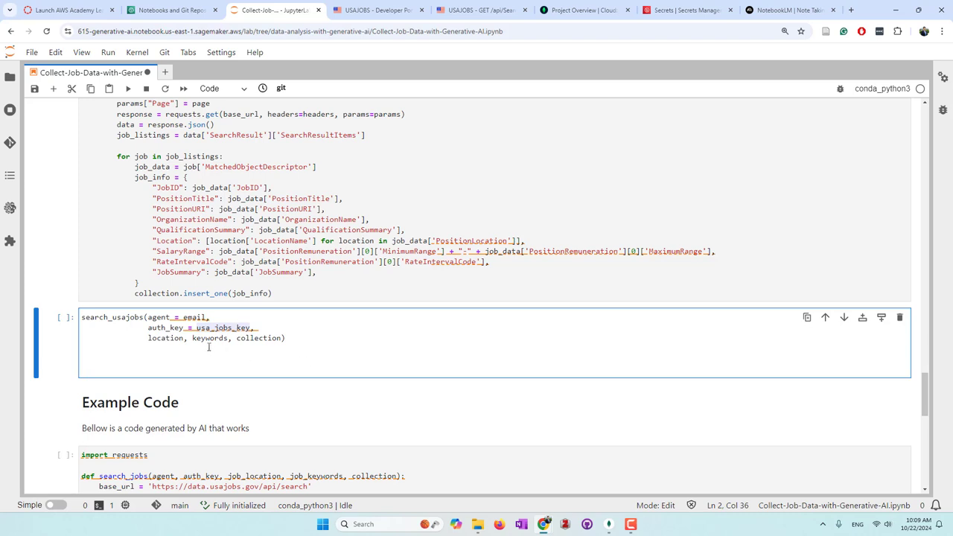
# - Add location = "Fairfax, VA", keywords = "AI" and collection = job_collection arguments
pyautogui.click(186, 339)
pyautogui.write('= ')
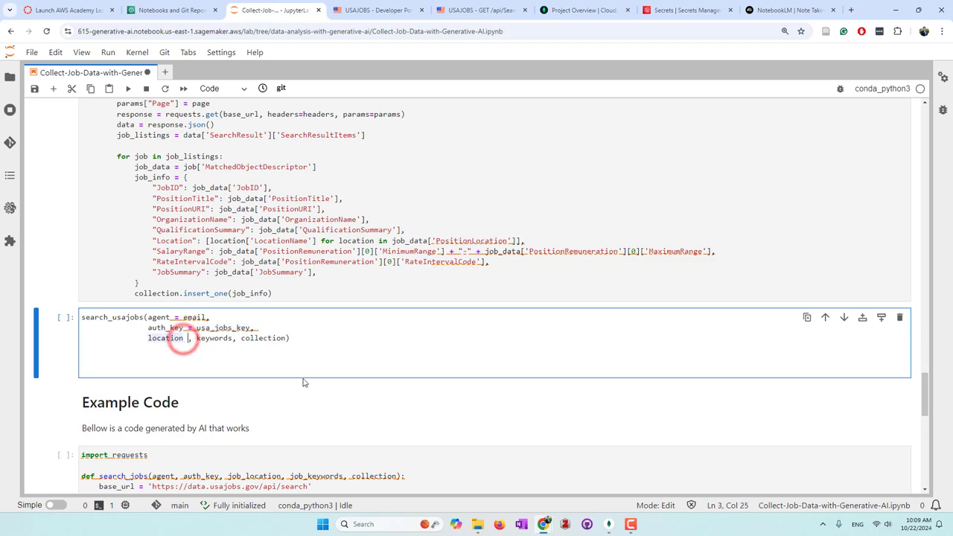
pyautogui.write('"F')
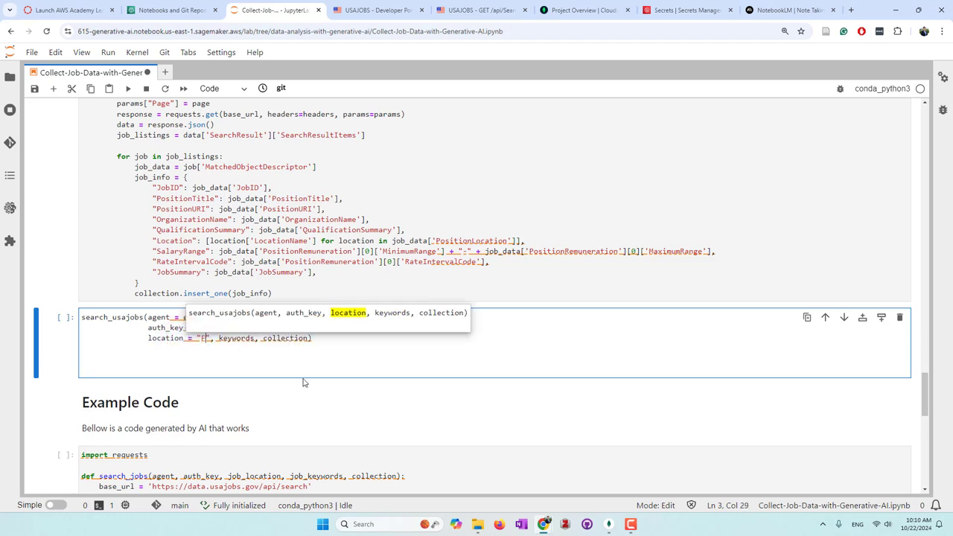
pyautogui.write('airfax, ')
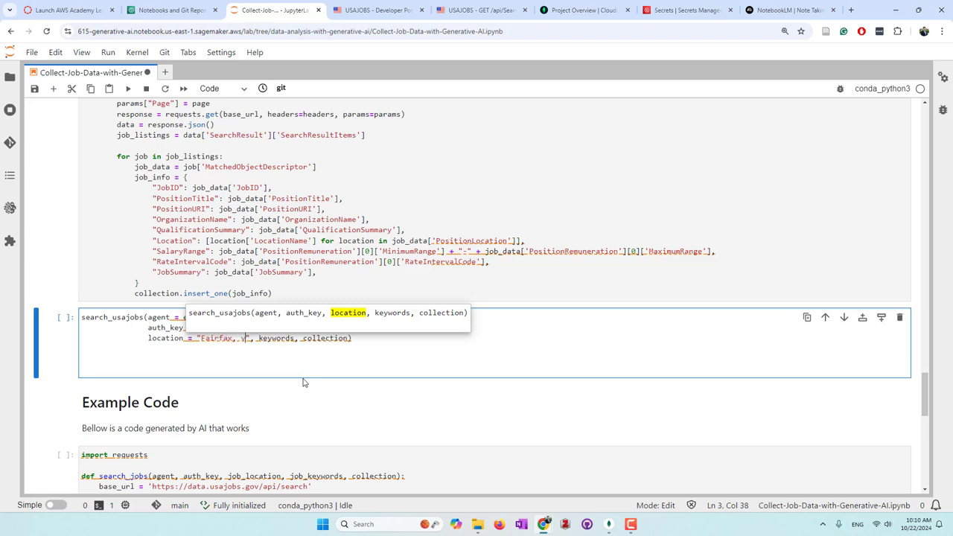
pyautogui.write('VA')
pyautogui.press('Return')
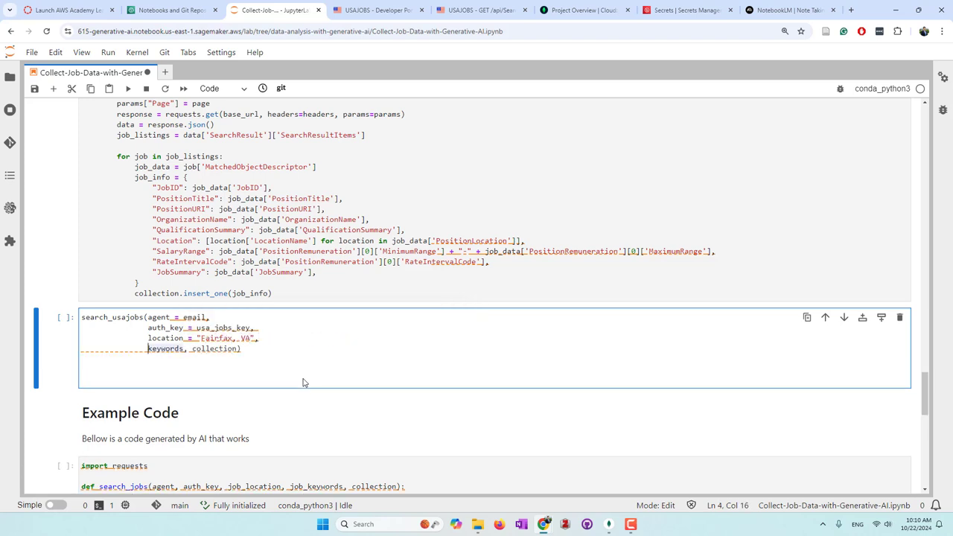
pyautogui.press('End')
pyautogui.press('Return')
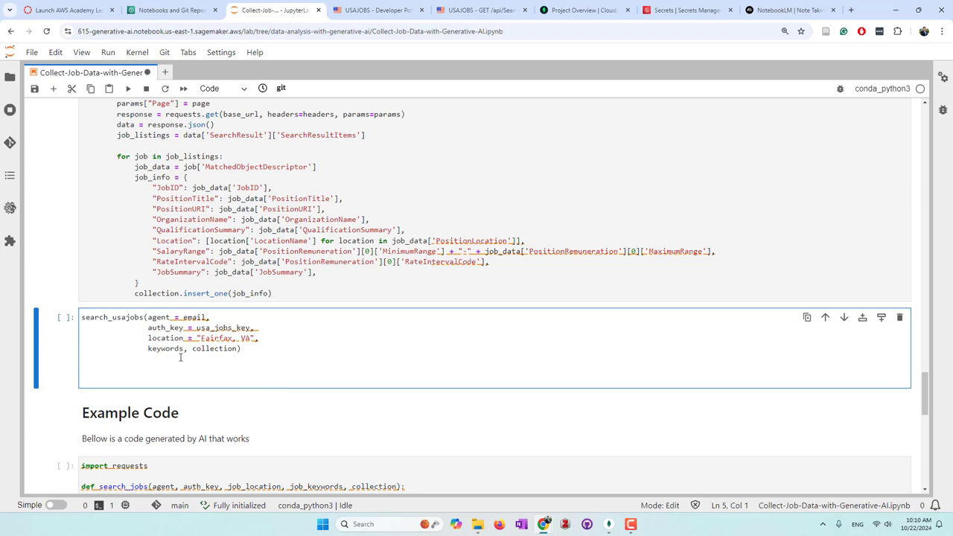
pyautogui.click(186, 348)
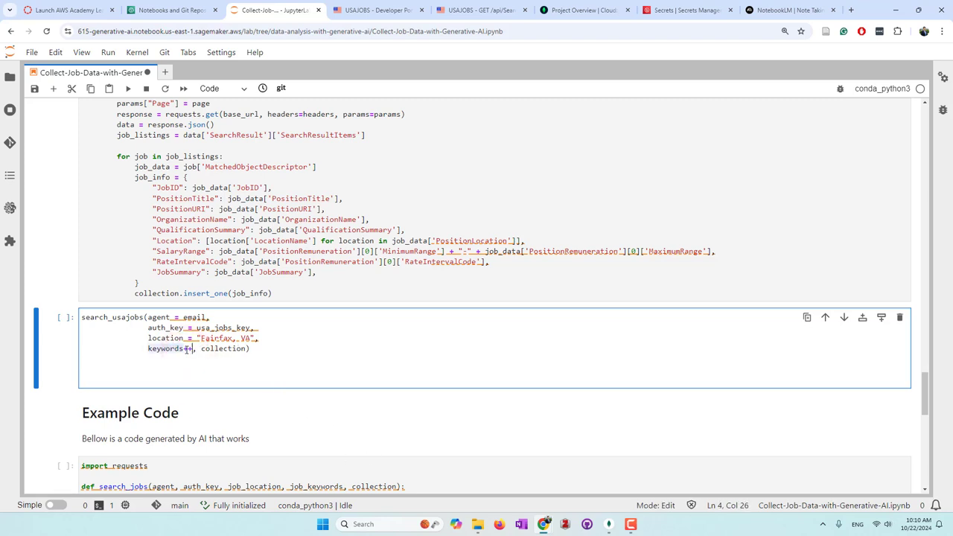
pyautogui.write('= "')
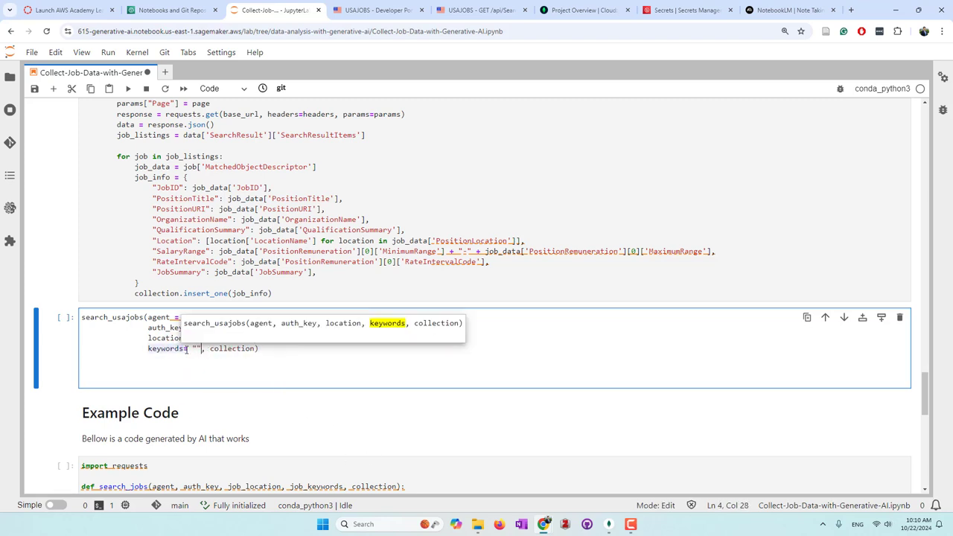
pyautogui.write('AI')
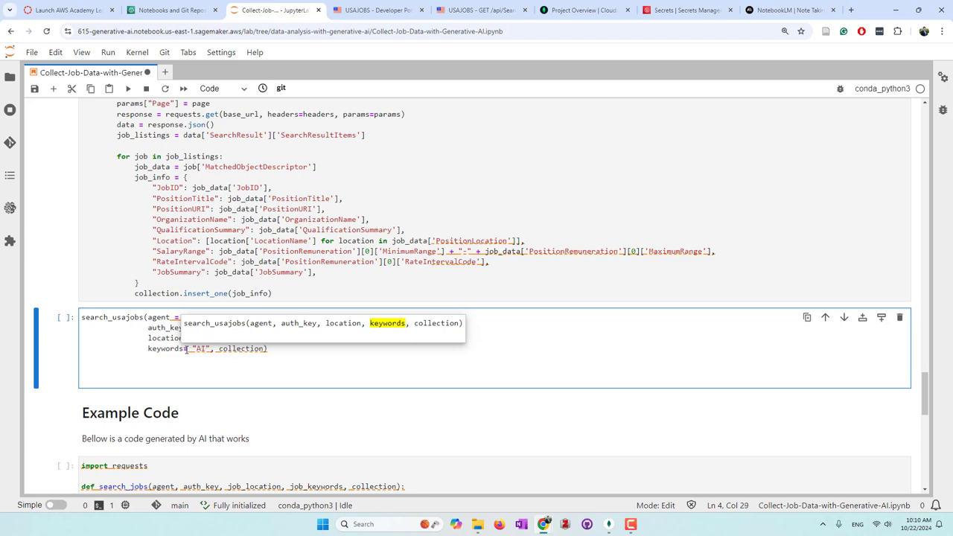
pyautogui.press('Return')
pyautogui.hotkey('ctrl', 'Right')
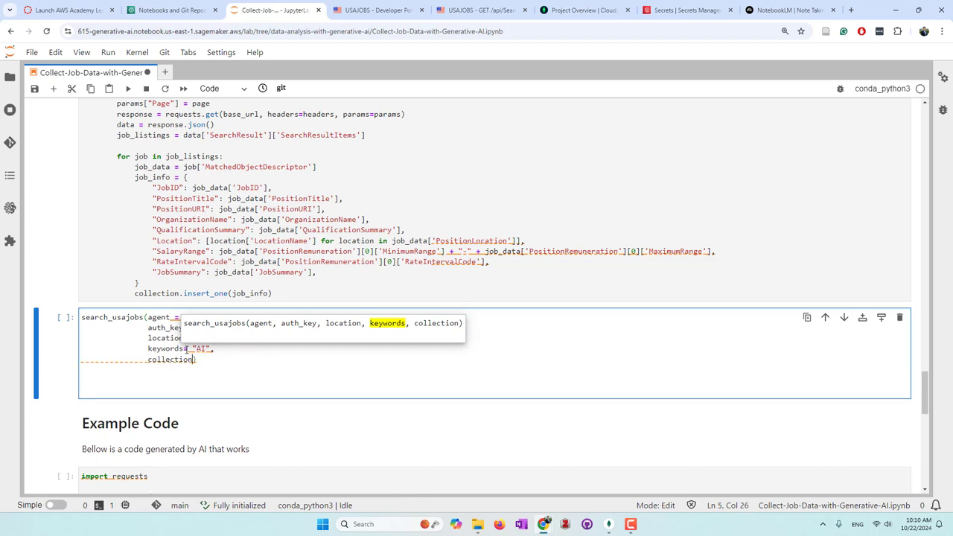
pyautogui.write('= job_collection')
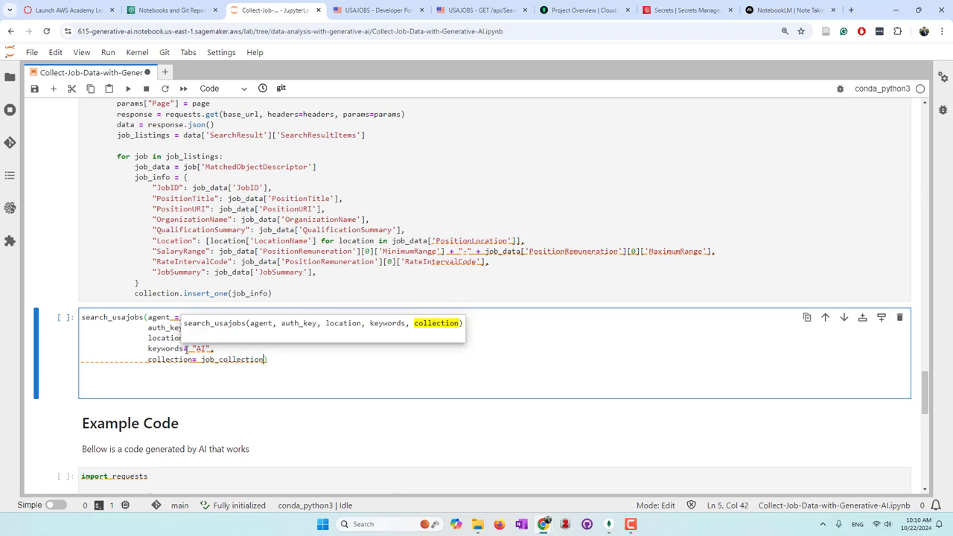
pyautogui.click(279, 364)
pyautogui.press('Return')
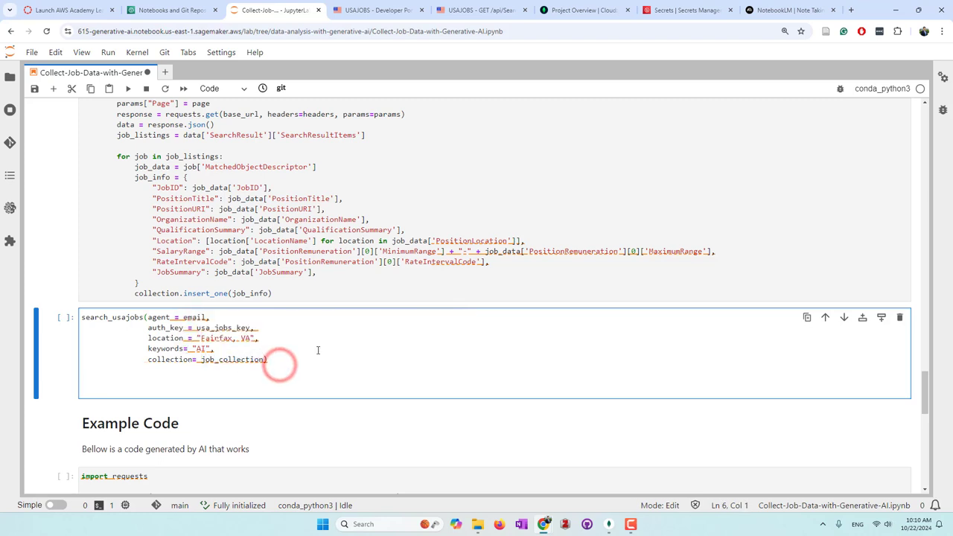
pyautogui.click(318, 350)
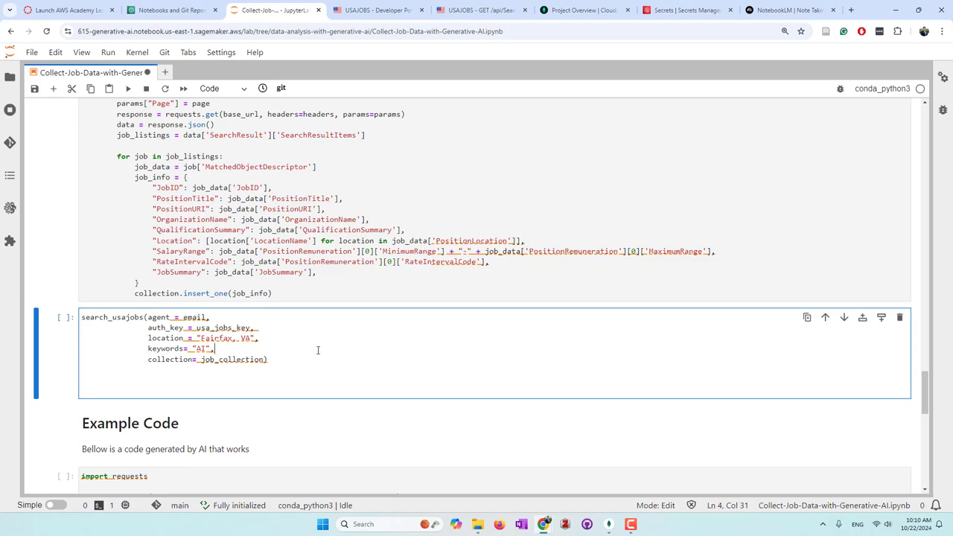
pyautogui.scroll(5, 318, 350)
pyautogui.scroll(3, 318, 350)
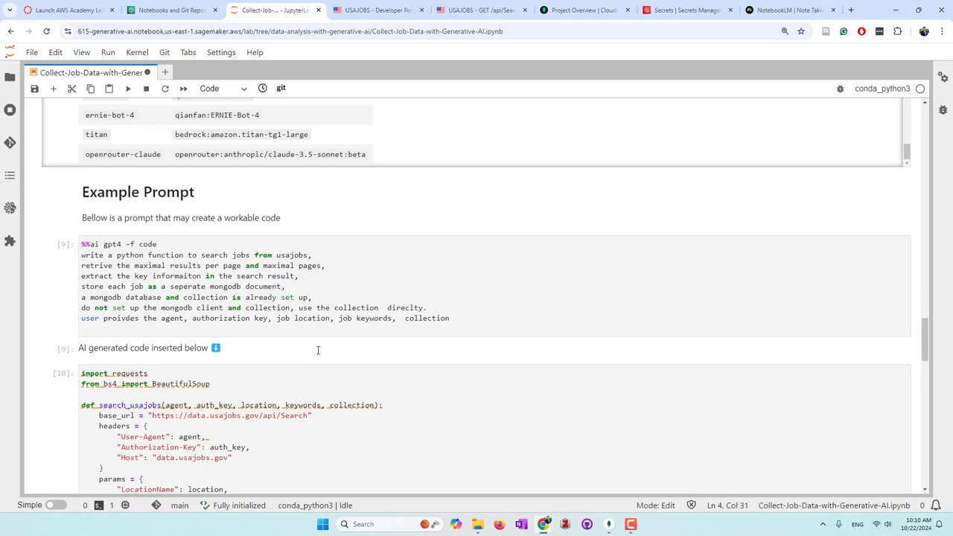
pyautogui.scroll(-6, 318, 350)
pyautogui.scroll(4, 318, 350)
pyautogui.scroll(3, 318, 350)
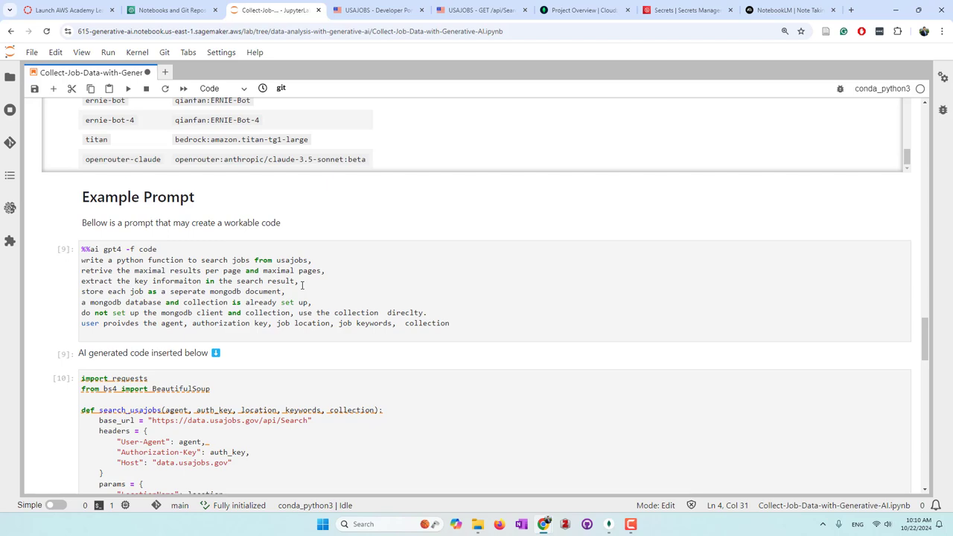
pyautogui.scroll(-6, 302, 284)
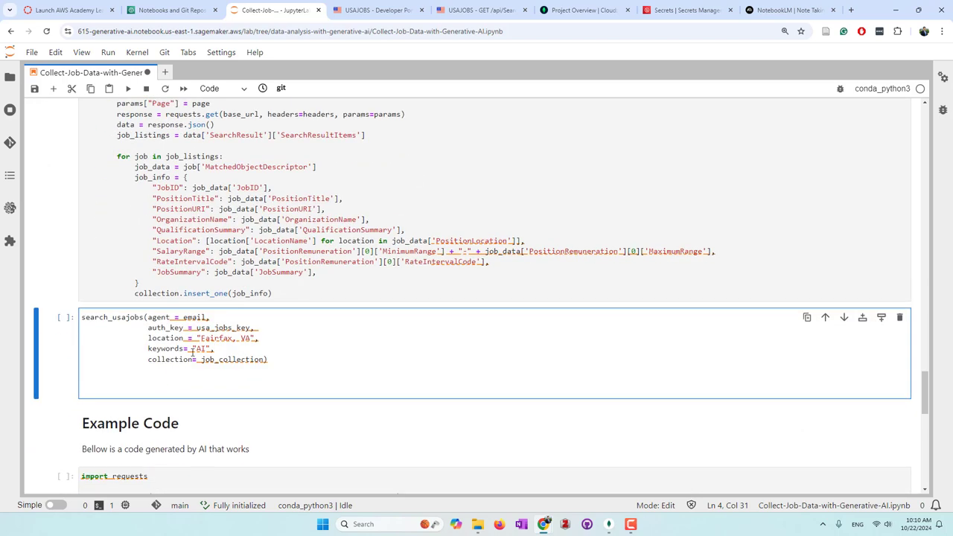
# - Run the search_usajobs call as cell [11] and read its str/int concatenation TypeError traceback
pyautogui.click(192, 359)
pyautogui.click(282, 361)
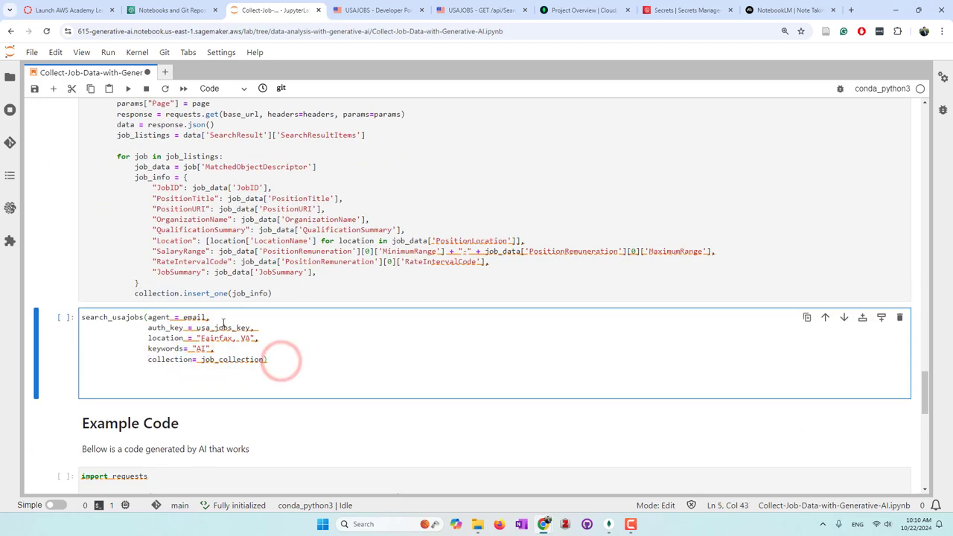
pyautogui.click(127, 91)
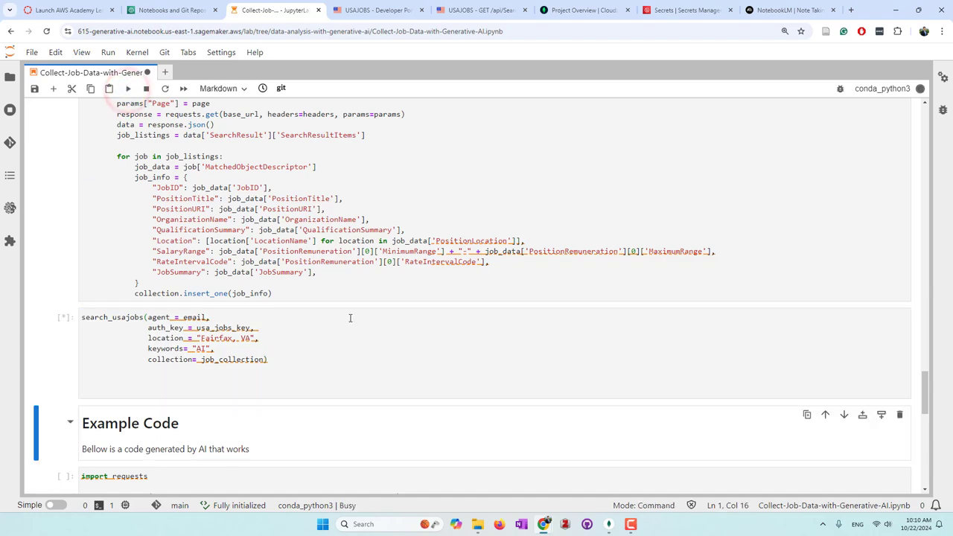
pyautogui.scroll(-3, 324, 345)
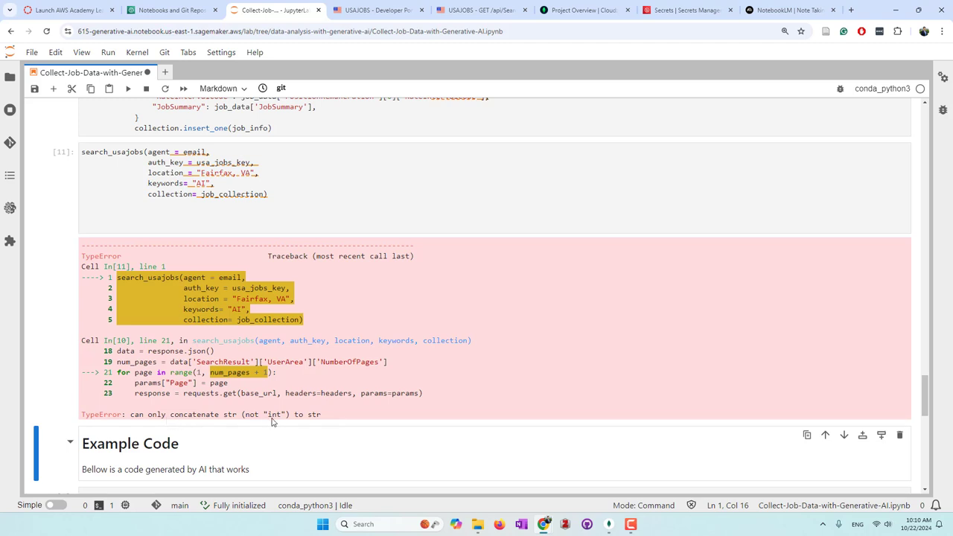
pyautogui.click(283, 386)
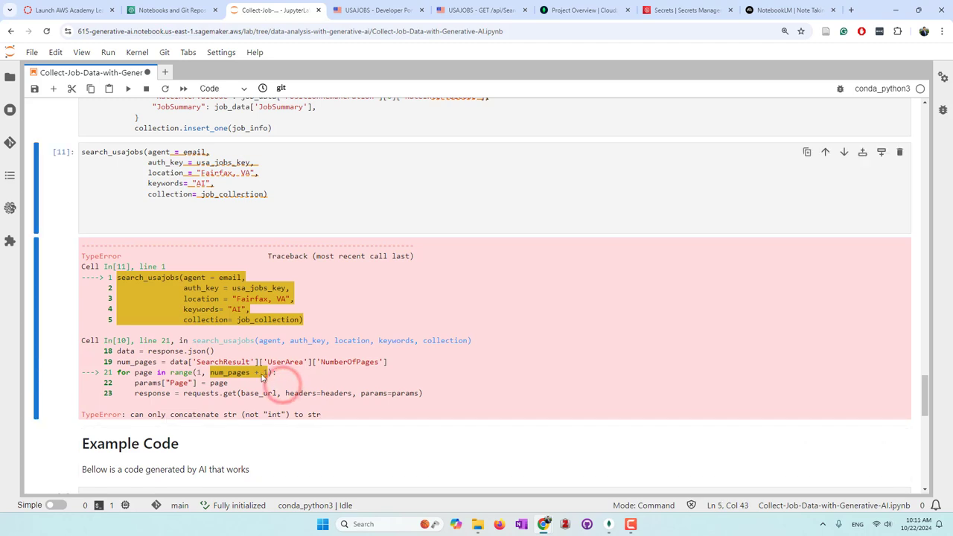
# - Inspect the job_info fields in the generated search_usajobs function
pyautogui.scroll(3, 182, 229)
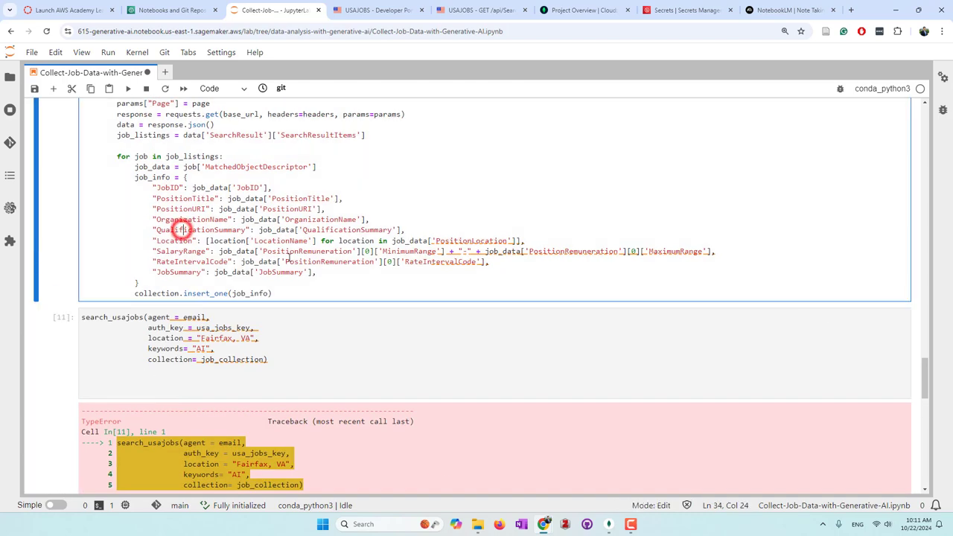
pyautogui.click(182, 230)
pyautogui.scroll(5, 267, 294)
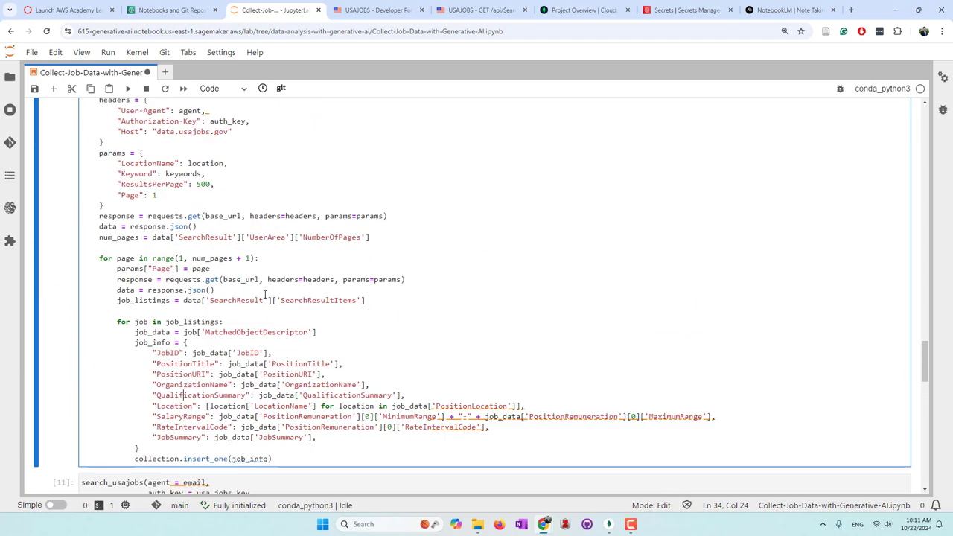
pyautogui.scroll(-4, 264, 295)
pyautogui.scroll(4, 275, 325)
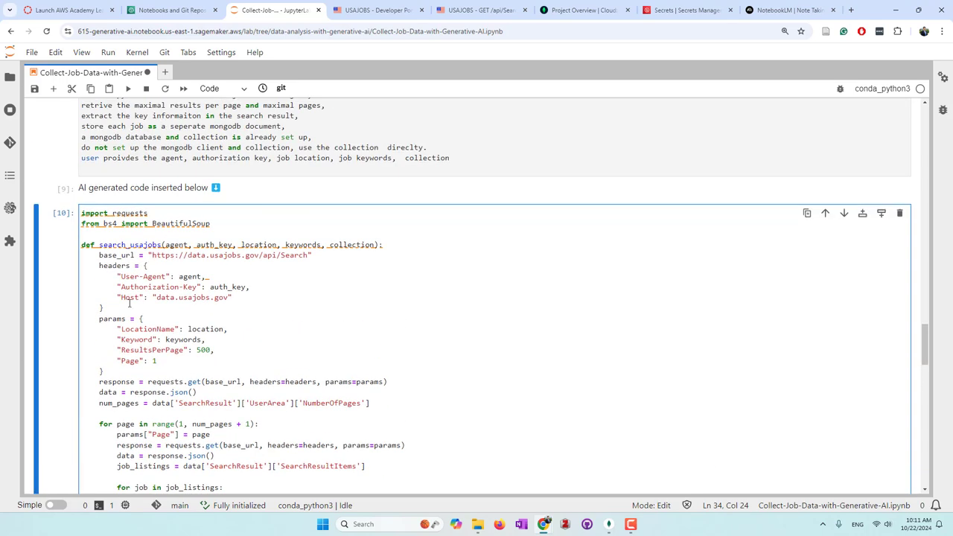
pyautogui.click(60, 284)
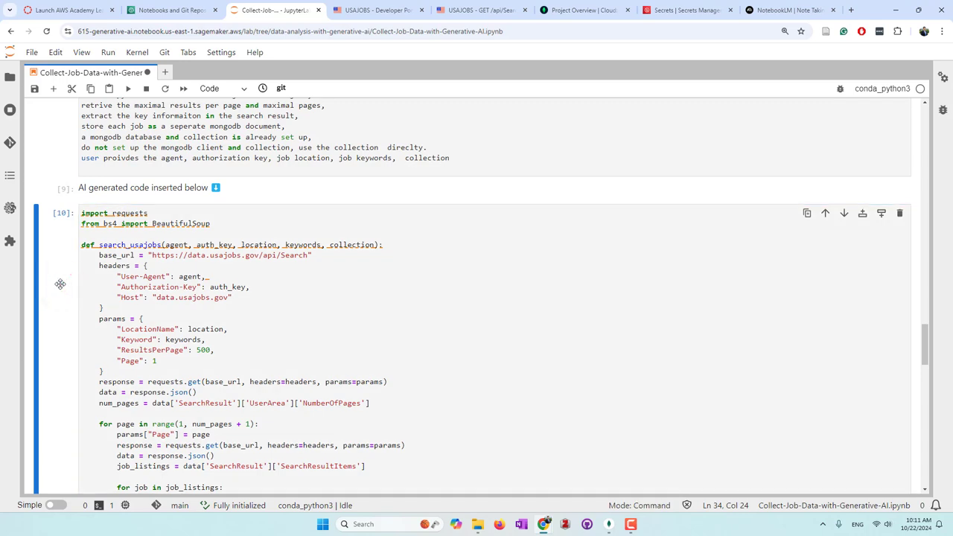
# - Rerun the %%ai prompt cell [9] and cut the old generated cell [10]
pyautogui.click(138, 149)
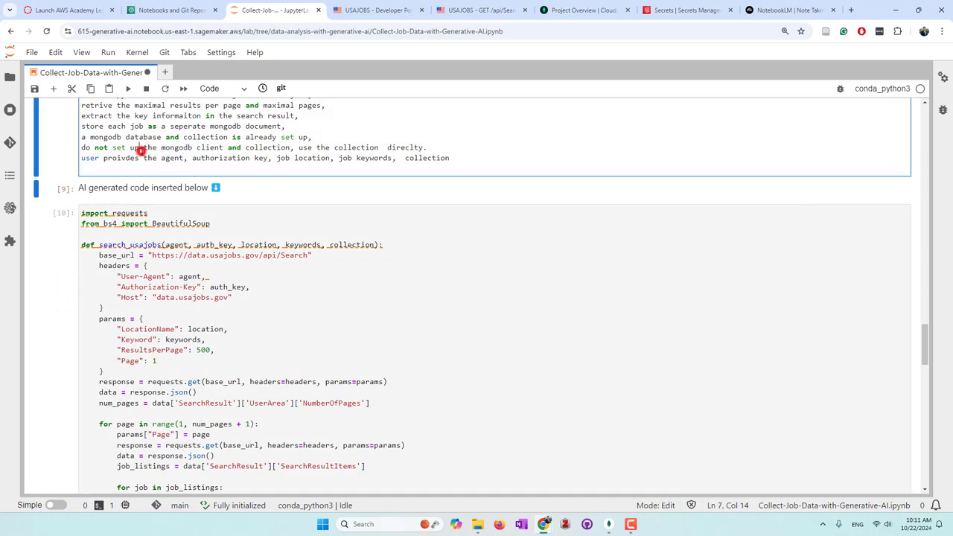
pyautogui.scroll(4, 138, 153)
pyautogui.click(151, 260)
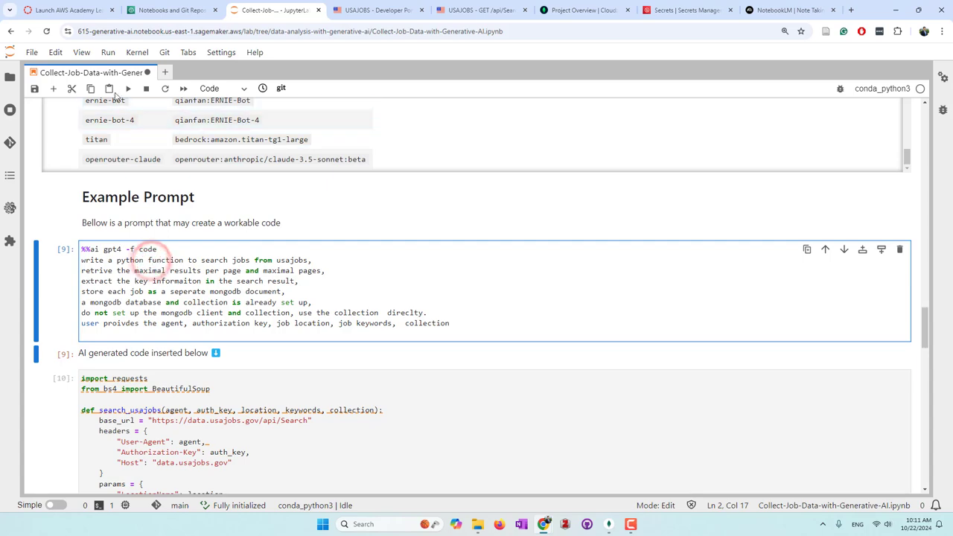
pyautogui.click(128, 88)
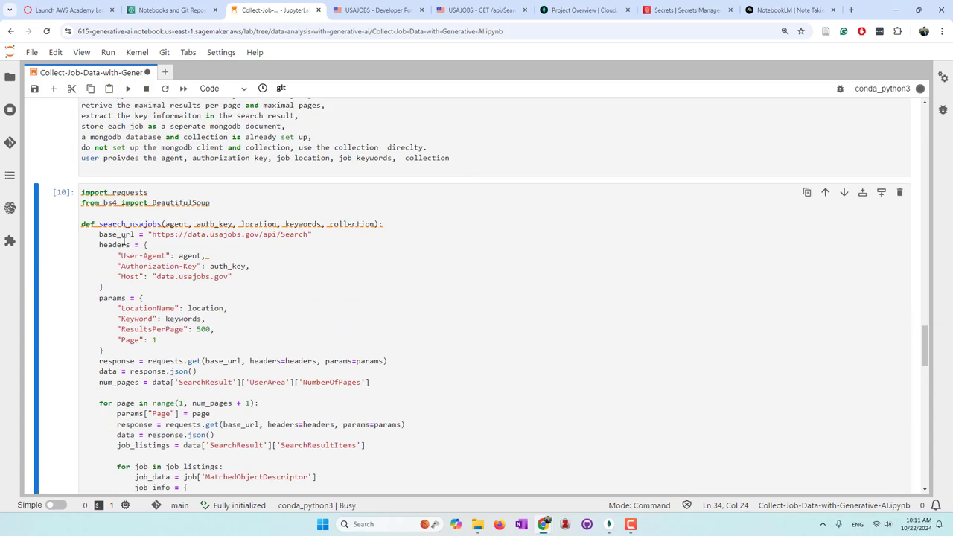
pyautogui.click(72, 89)
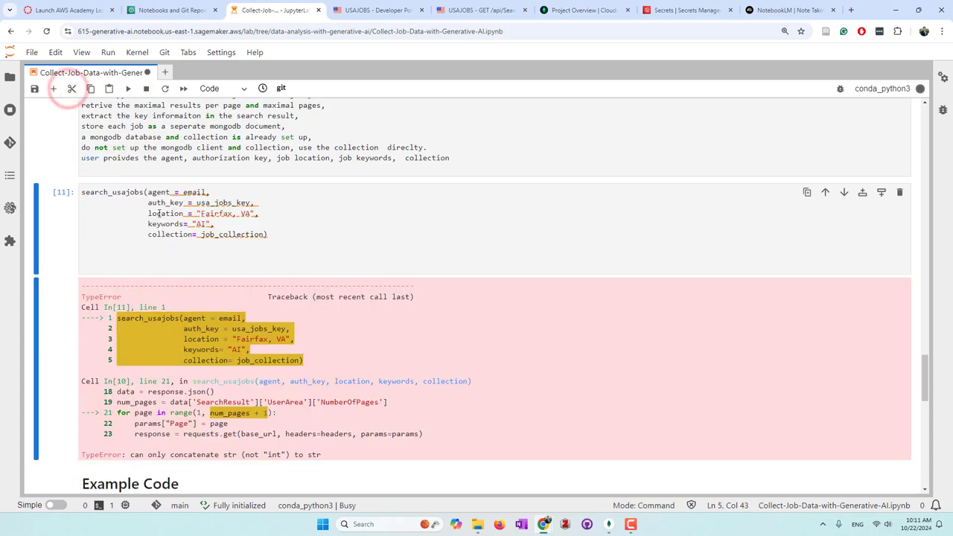
pyautogui.click(134, 231)
pyautogui.click(156, 291)
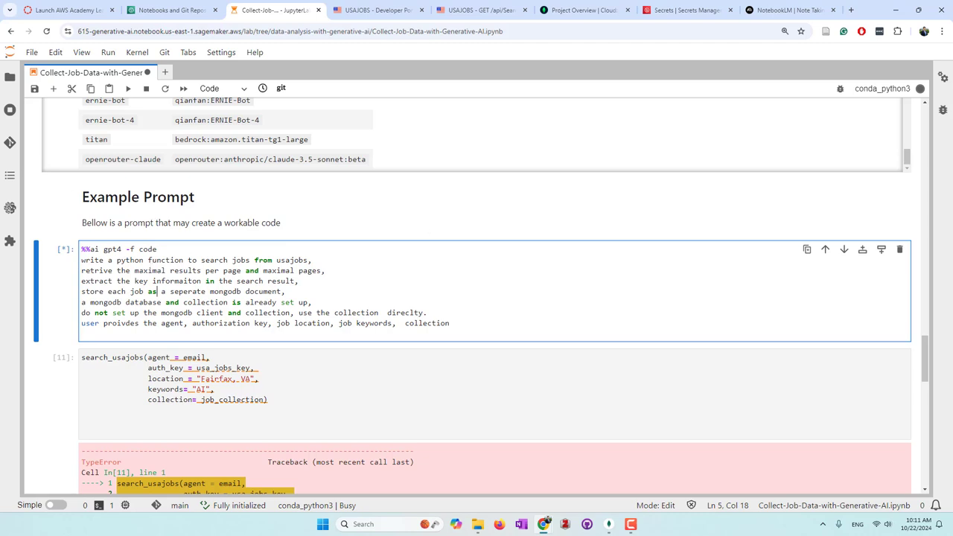
# - Rerun the call as [14] and inspect the NumberOfPages lookup in regenerated cell [13]
pyautogui.hotkey('shift', 'Return')
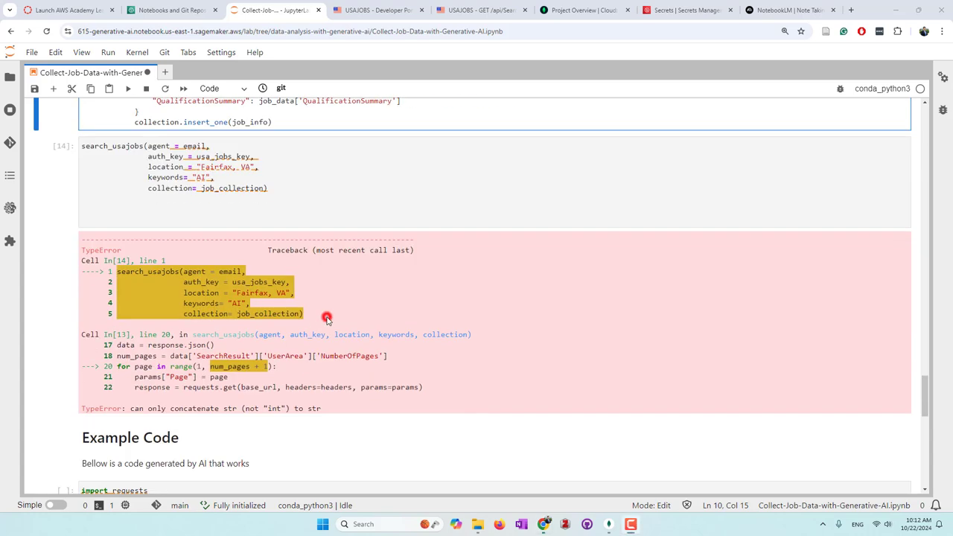
pyautogui.click(326, 319)
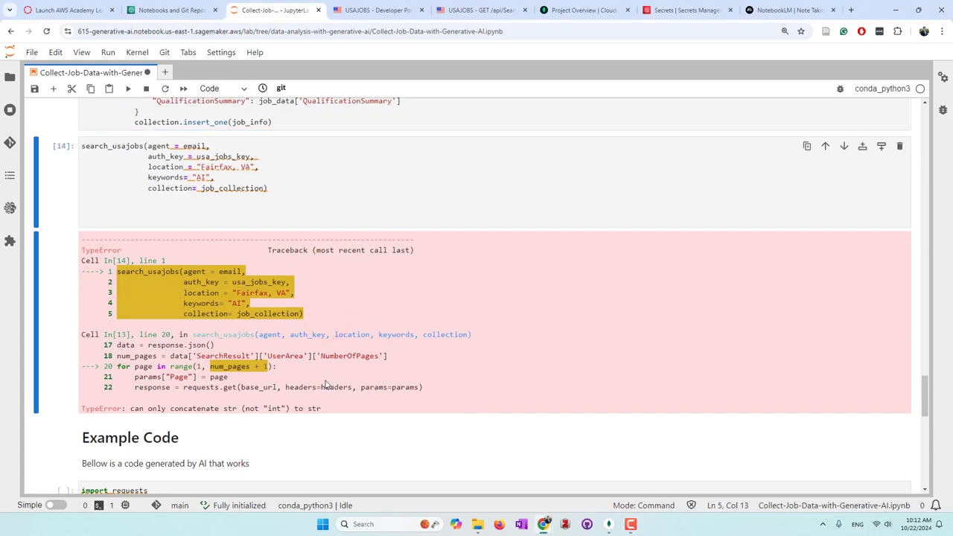
pyautogui.scroll(5, 328, 379)
pyautogui.scroll(-2, 331, 373)
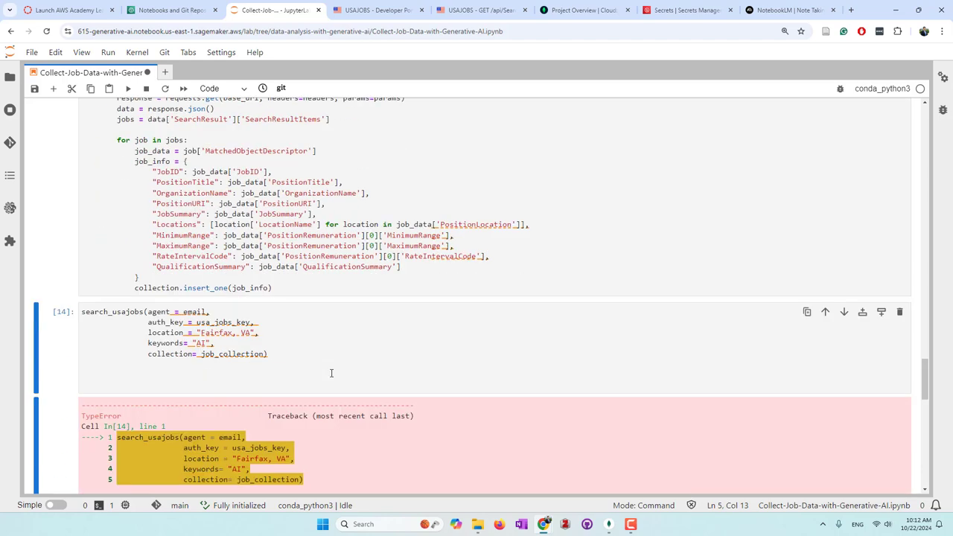
pyautogui.scroll(-2, 331, 373)
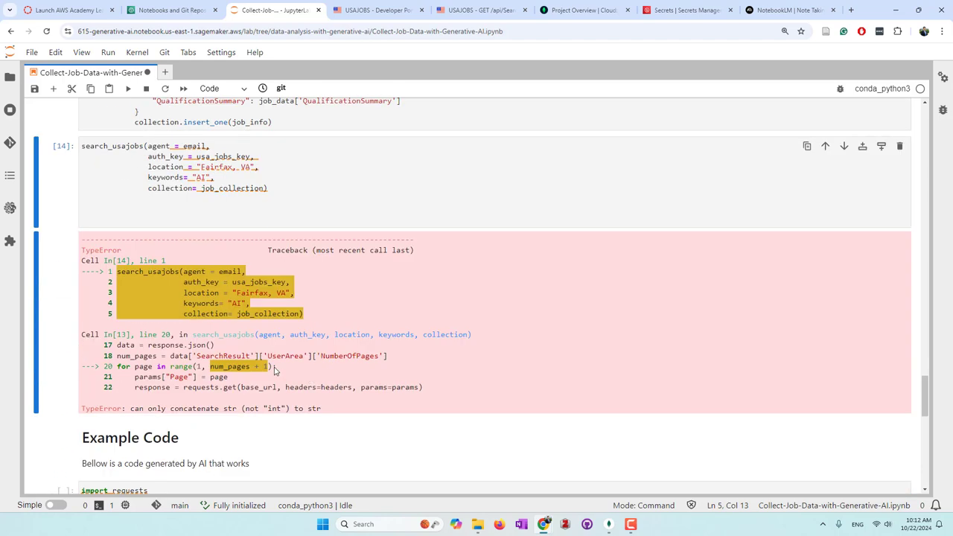
pyautogui.scroll(10, 274, 370)
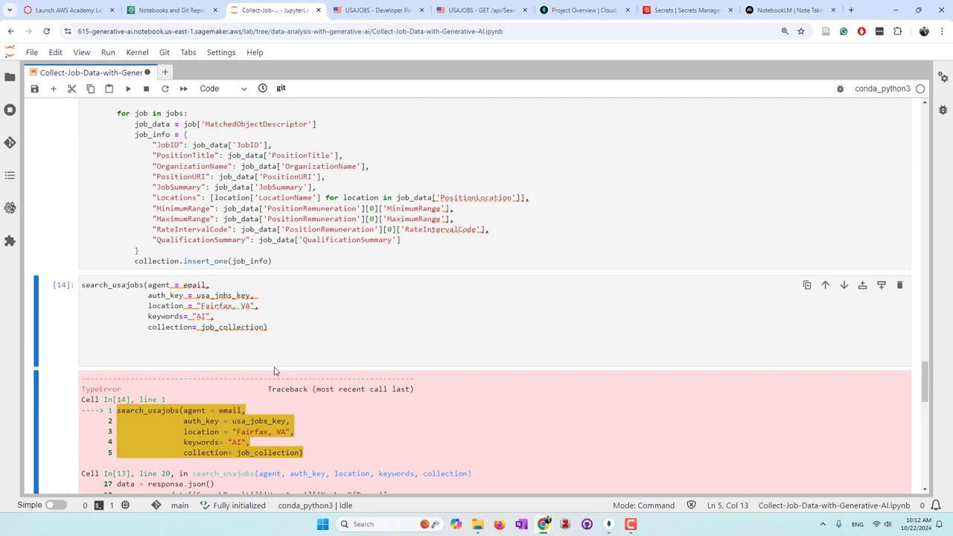
pyautogui.click(274, 346)
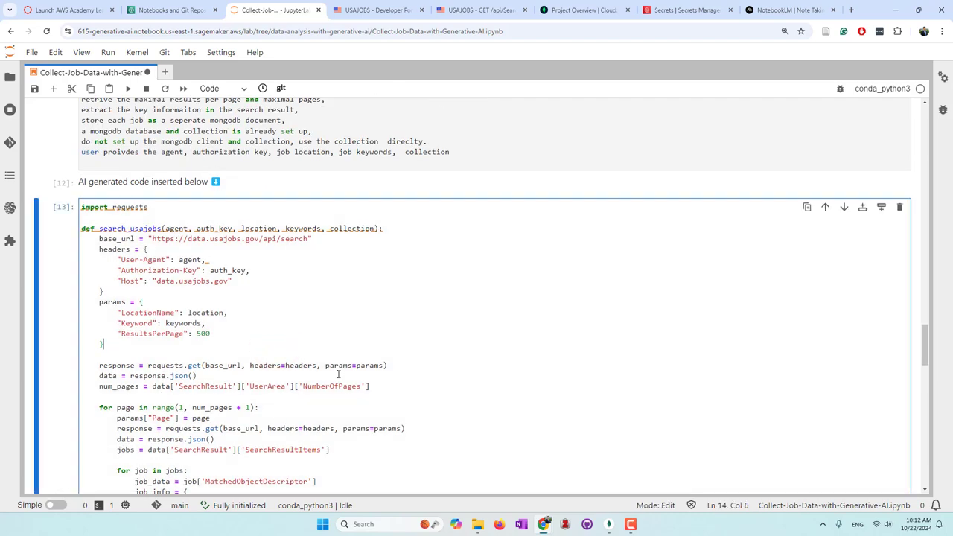
pyautogui.scroll(-2, 312, 370)
pyautogui.moveTo(153, 221); pyautogui.dragTo(373, 222)
# - Wrap the NumberOfPages lookup on the num_pages line in int()
pyautogui.click(379, 238)
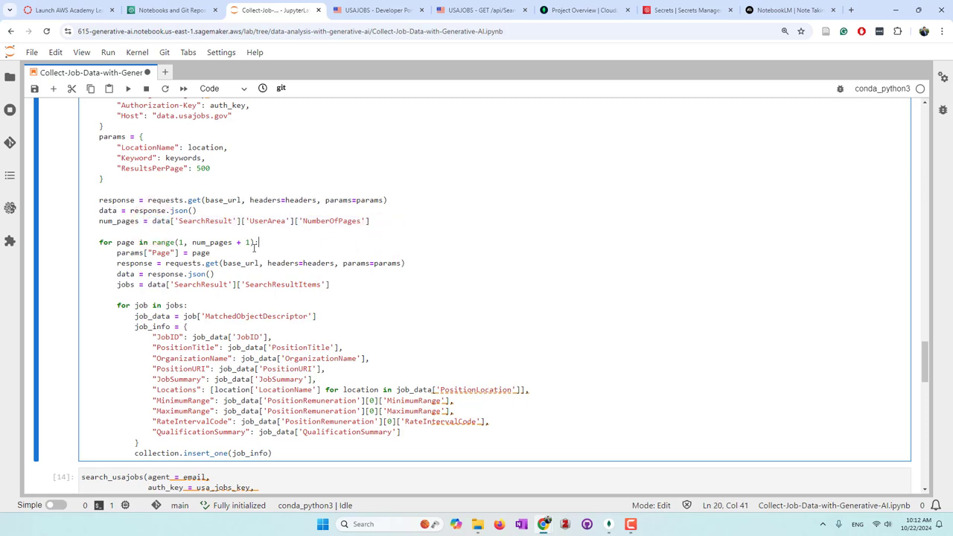
pyautogui.click(155, 222)
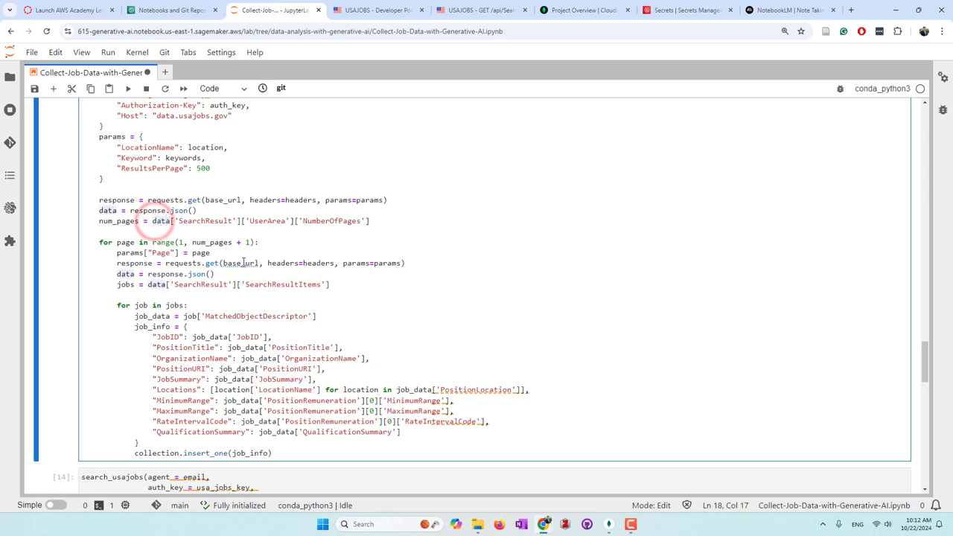
pyautogui.write('int(')
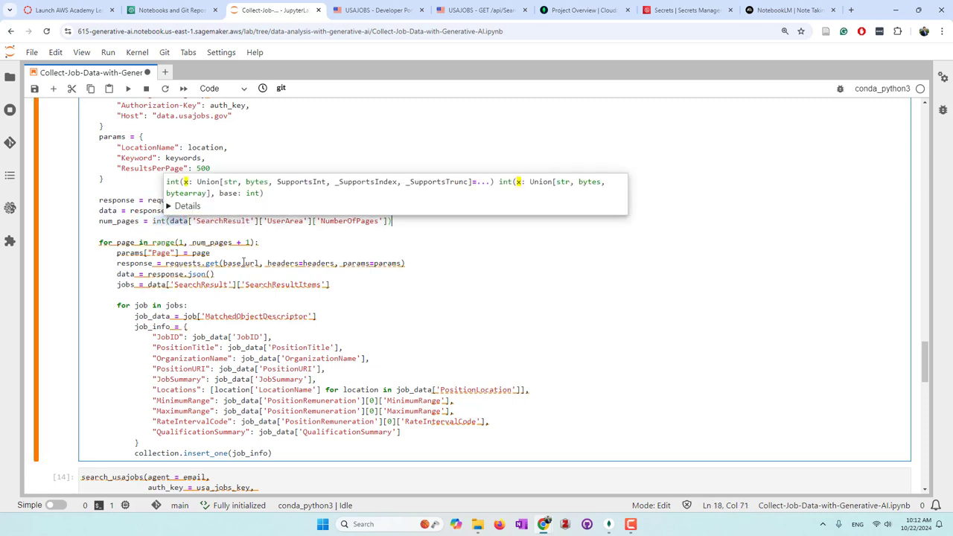
pyautogui.press('End')
pyautogui.write(')')
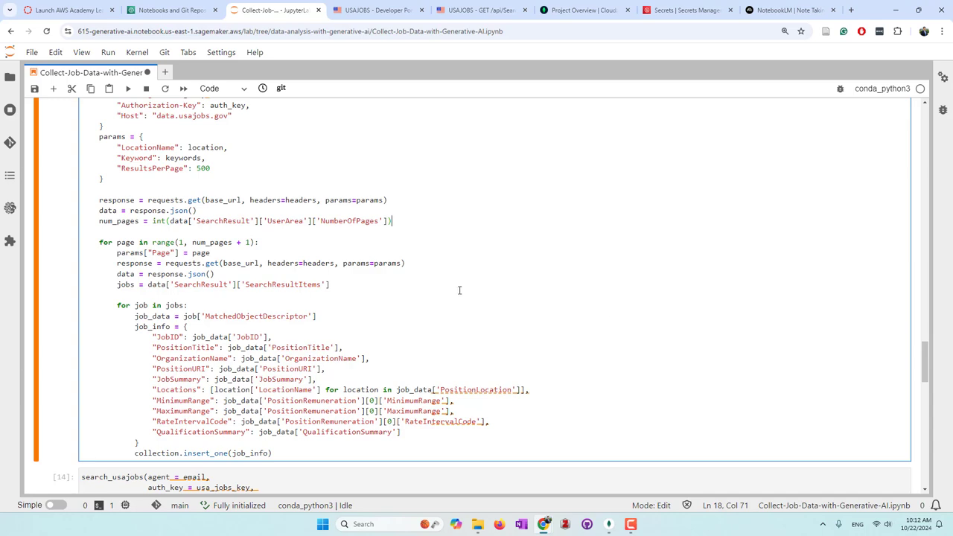
# - Rerun the generated search function and the search_usajobs call, revealing KeyError: 'JobID'
pyautogui.scroll(2, 311, 289)
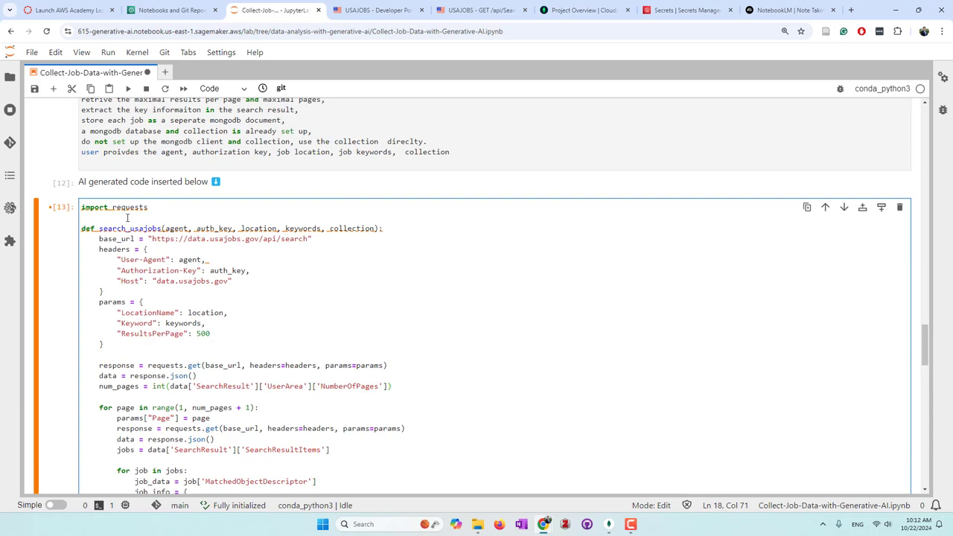
pyautogui.click(128, 88)
pyautogui.click(128, 88)
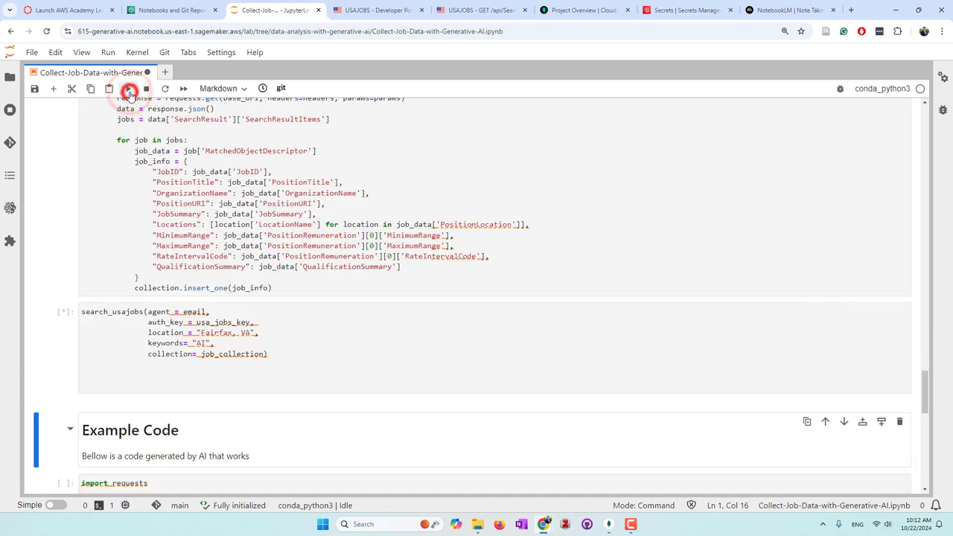
pyautogui.scroll(-2, 308, 312)
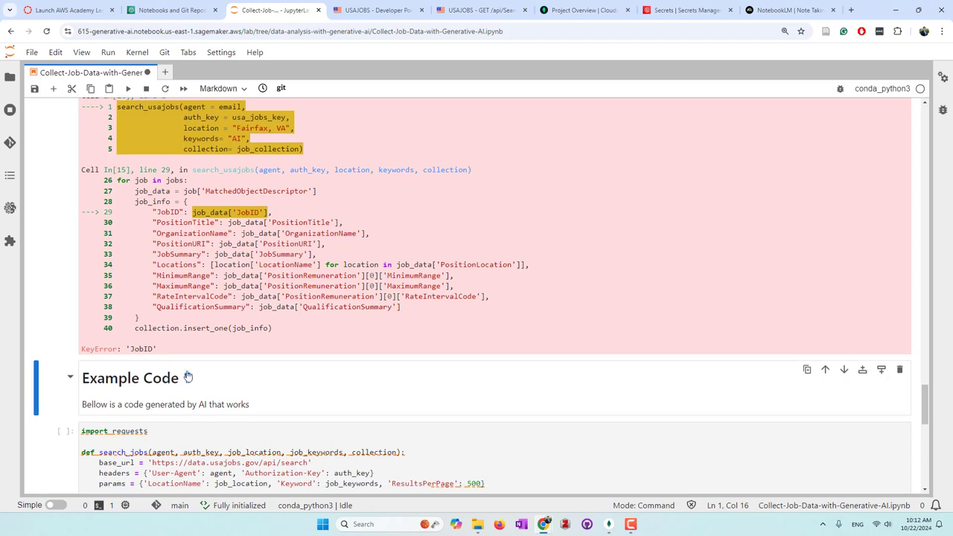
# - Trace the KeyError: 'JobID' back to the failing JobID line in the generated function
pyautogui.scroll(2, 253, 356)
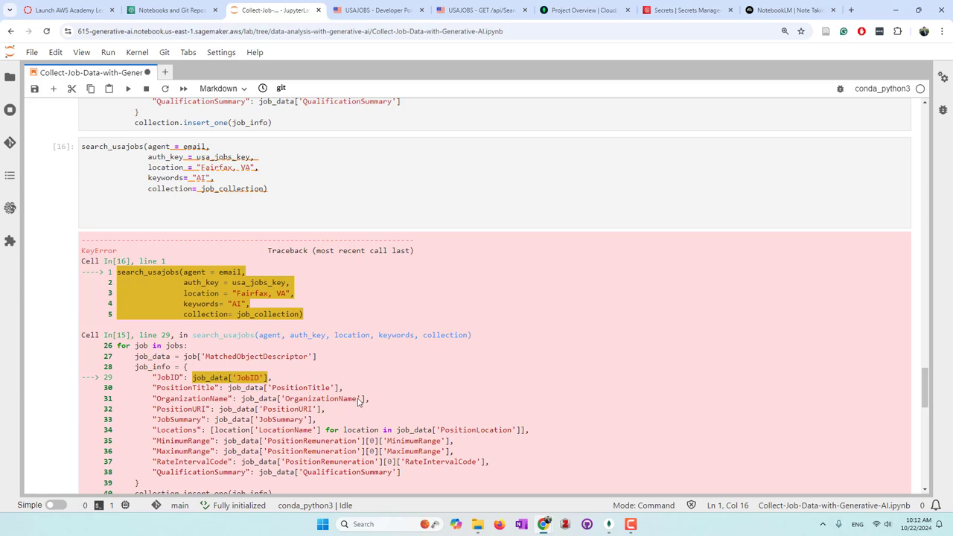
pyautogui.scroll(2, 357, 402)
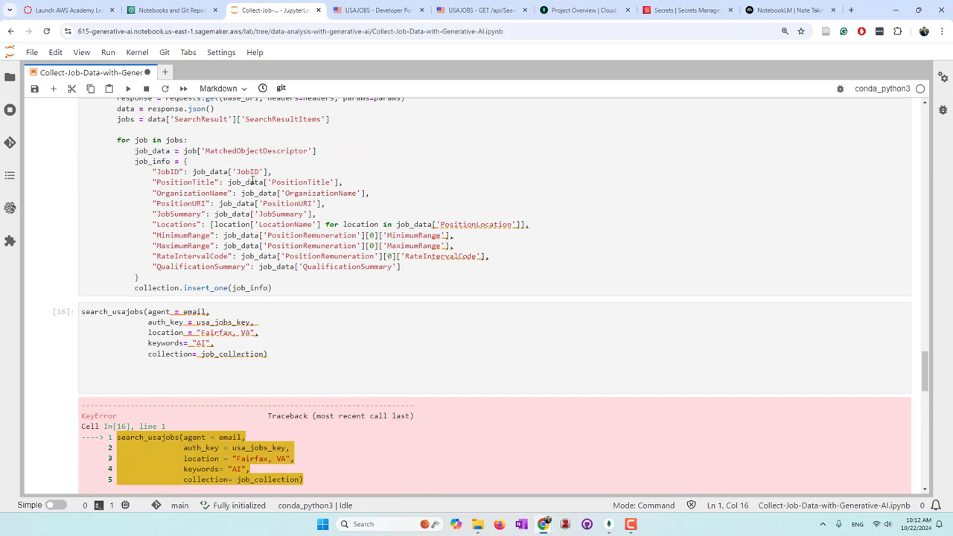
pyautogui.click(252, 181)
pyautogui.click(273, 171)
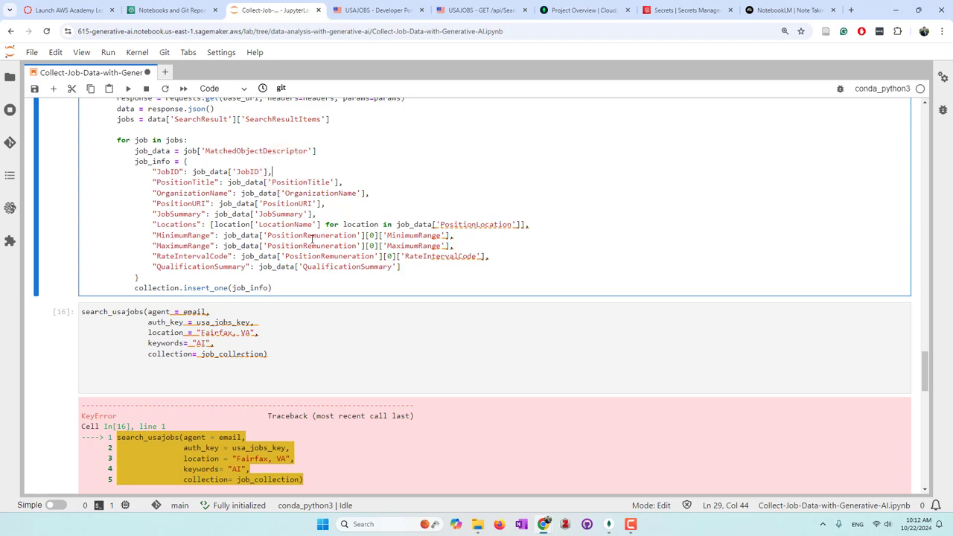
pyautogui.scroll(2, 312, 239)
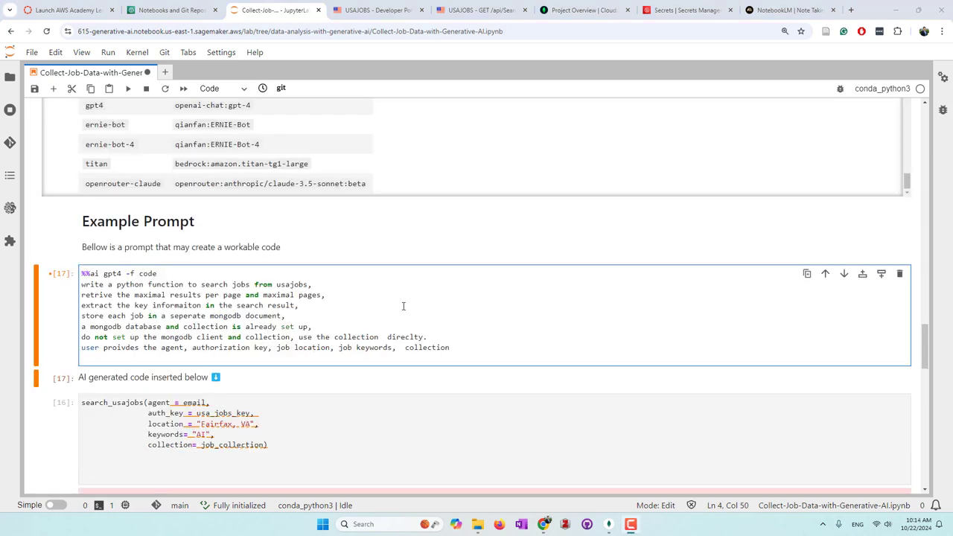
# - Delete the 'extract the key informaiton' line from the prompt and rerun it to regenerate code
pyautogui.click(404, 305)
pyautogui.moveTo(301, 306); pyautogui.dragTo(75, 306)
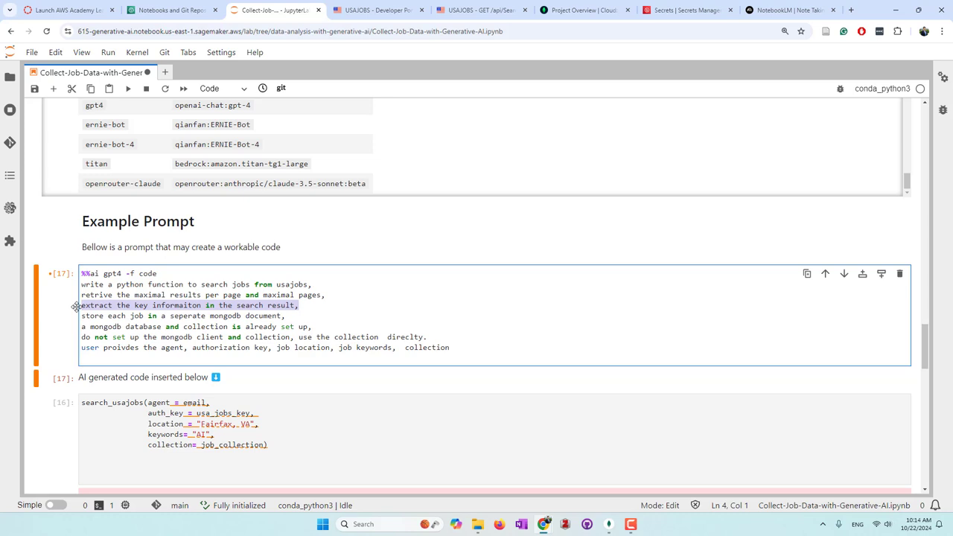
pyautogui.press('BackSpace')
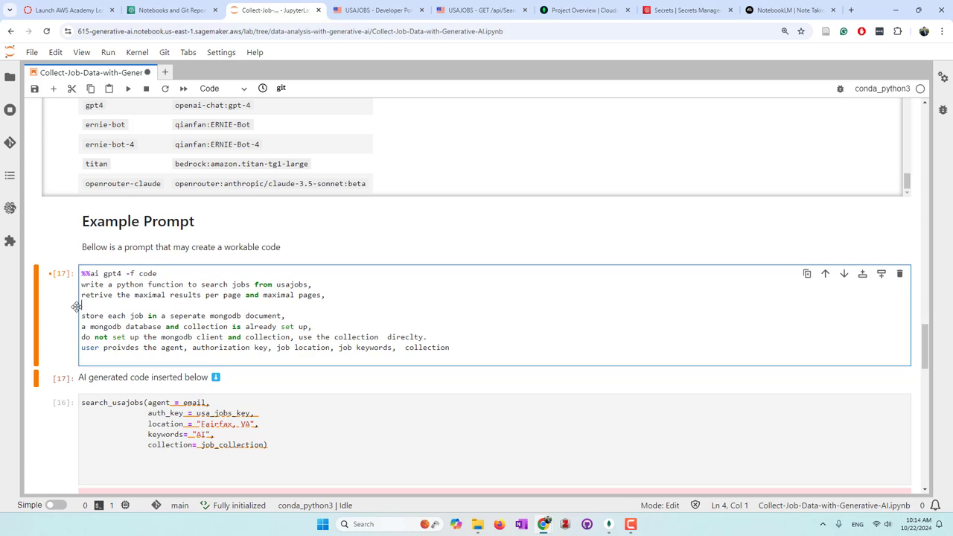
pyautogui.click(212, 284)
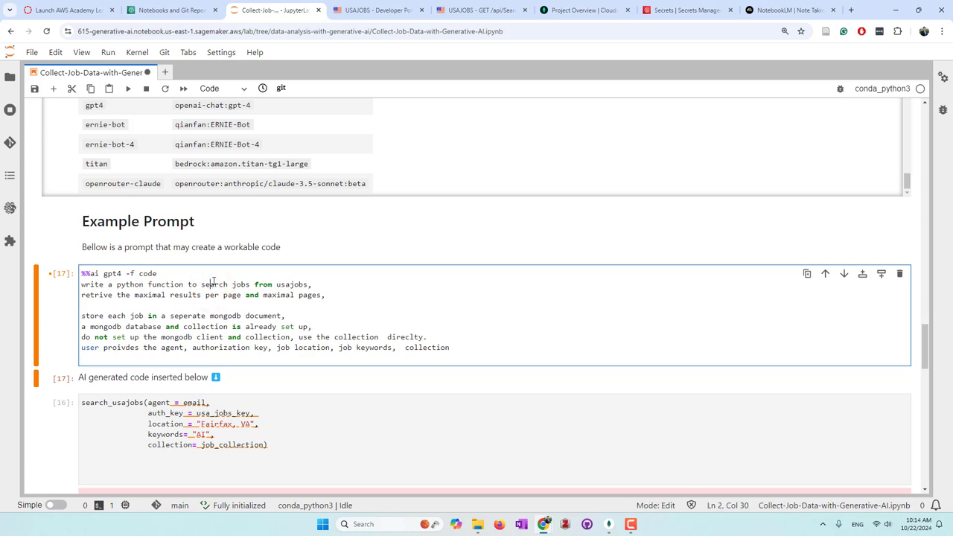
pyautogui.click(126, 91)
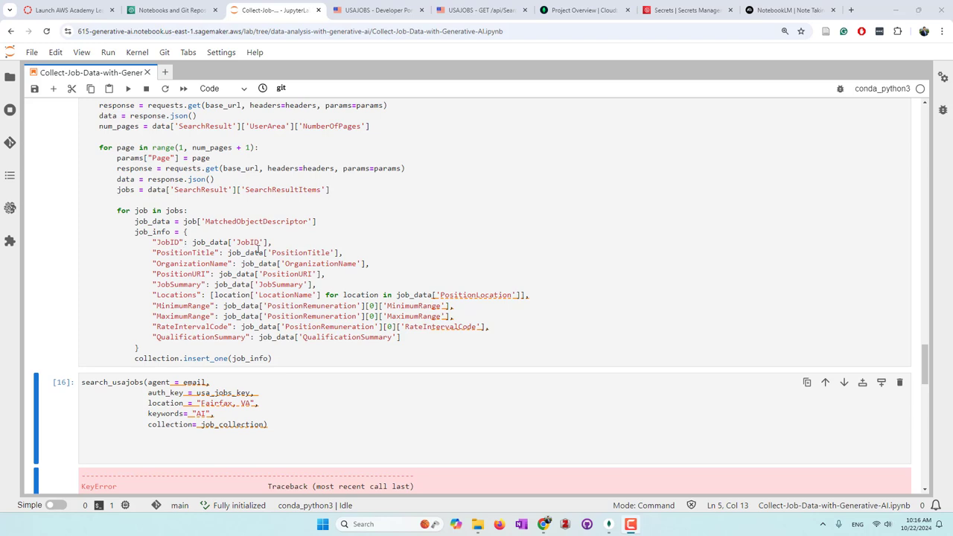
pyautogui.moveTo(272, 242); pyautogui.dragTo(240, 240)
# - Add 'don't extract job informaiton form the returned results,' to the prompt and rerun it
pyautogui.click(297, 242)
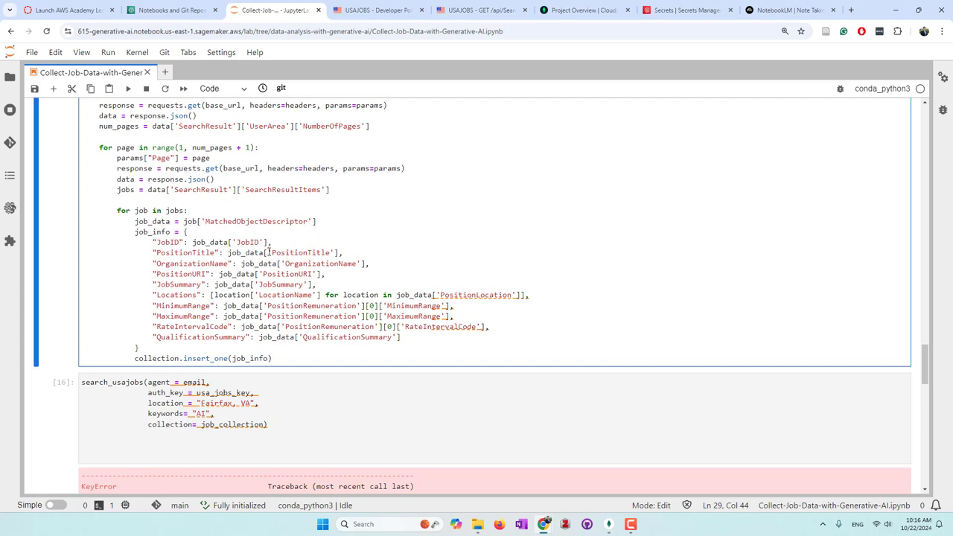
pyautogui.scroll(5, 242, 252)
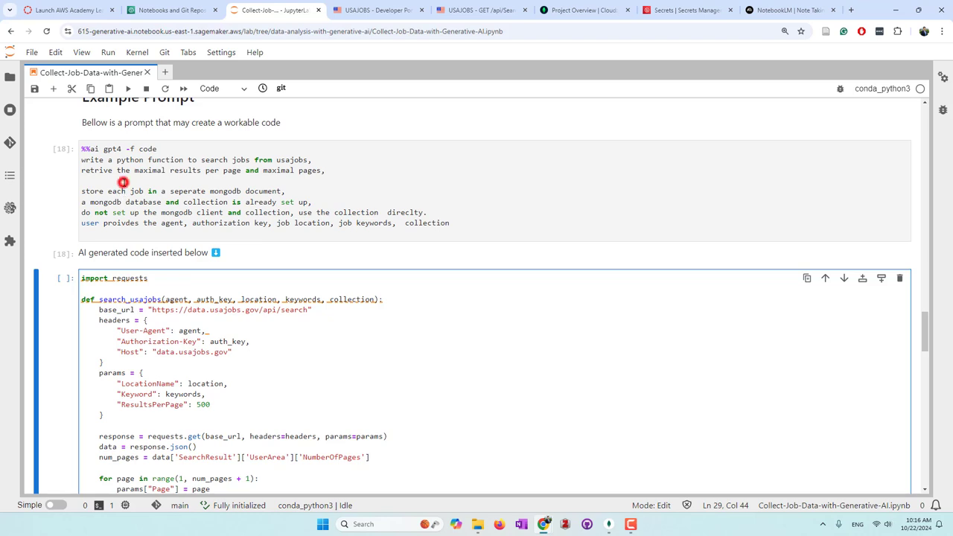
pyautogui.click(123, 181)
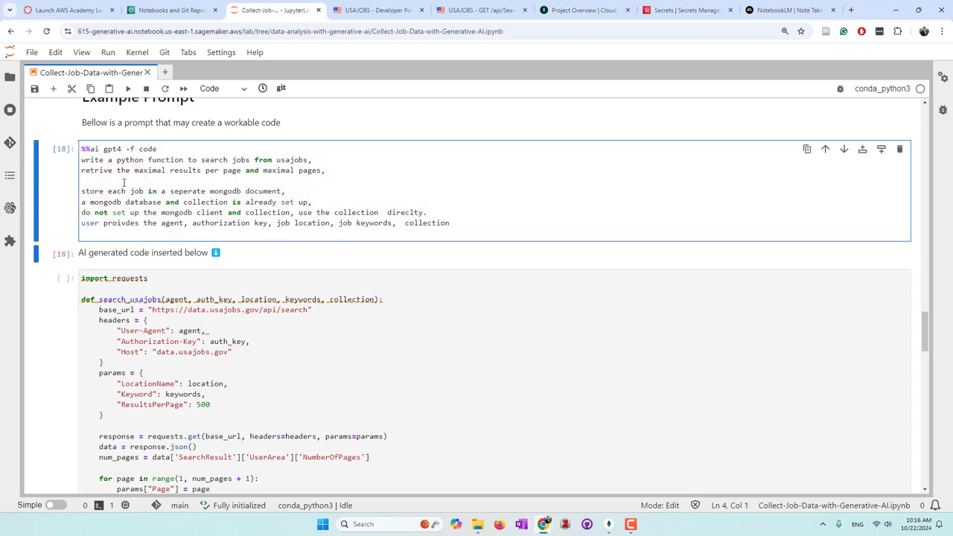
pyautogui.write("don't extract")
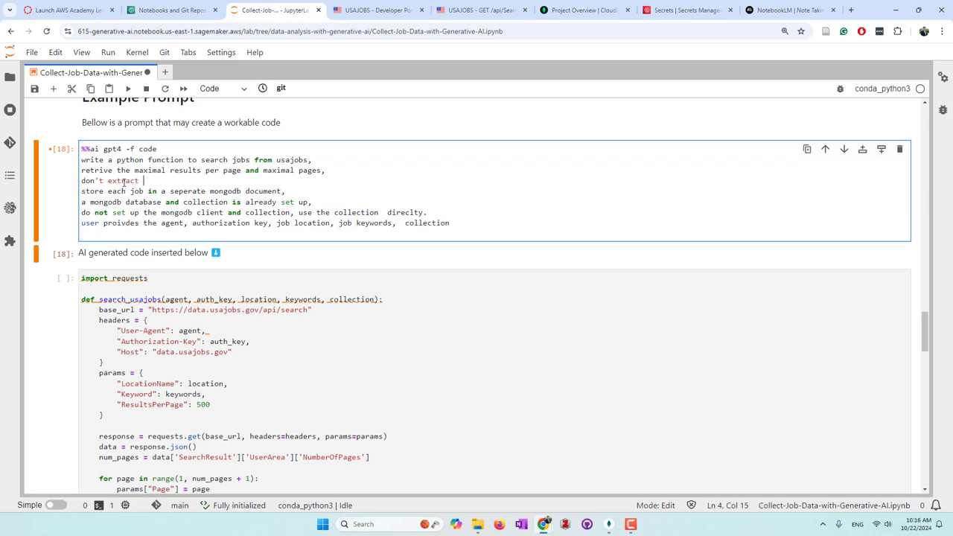
pyautogui.write(' job informaiton form the r')
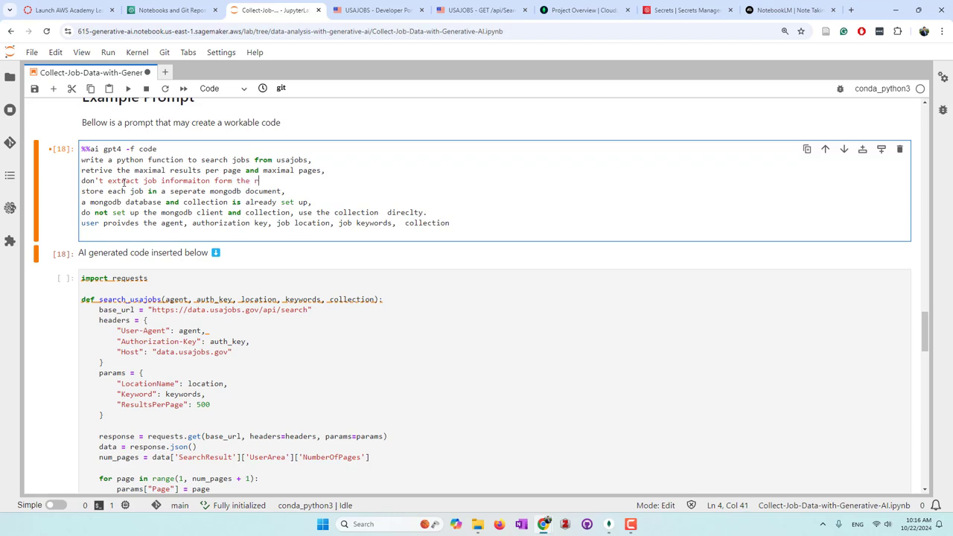
pyautogui.write('eturned results,')
pyautogui.hotkey('shift', 'Return')
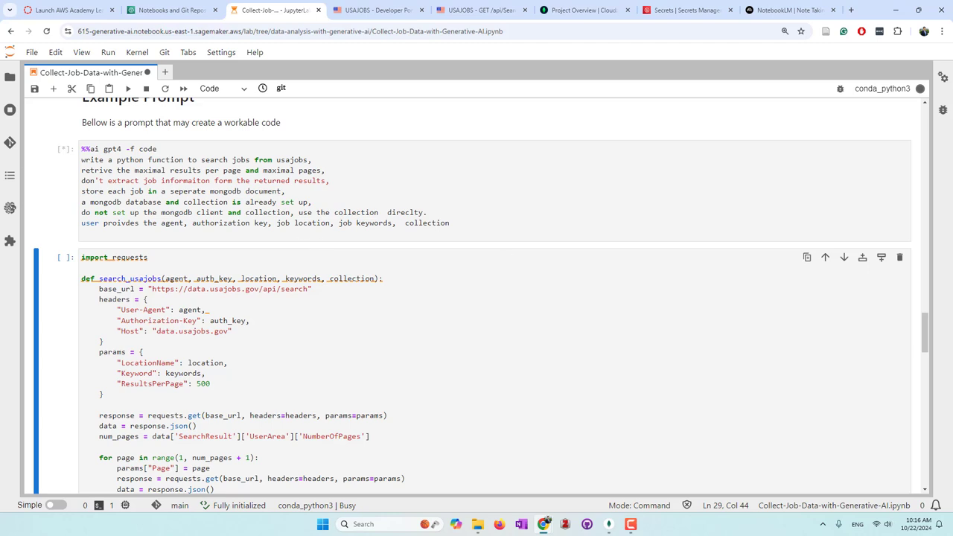
# - Remove the older duplicate generated code cell below the prompt
pyautogui.click(362, 178)
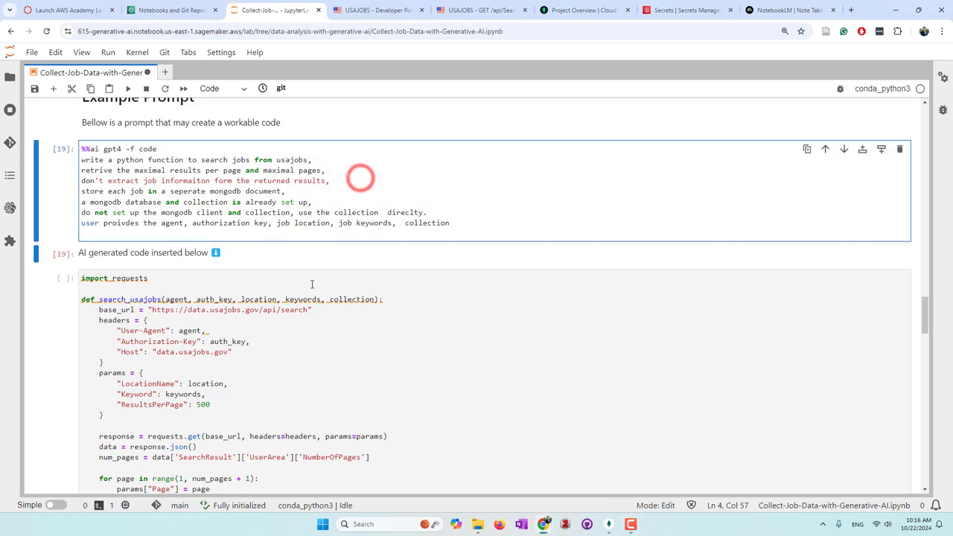
pyautogui.scroll(-2, 312, 302)
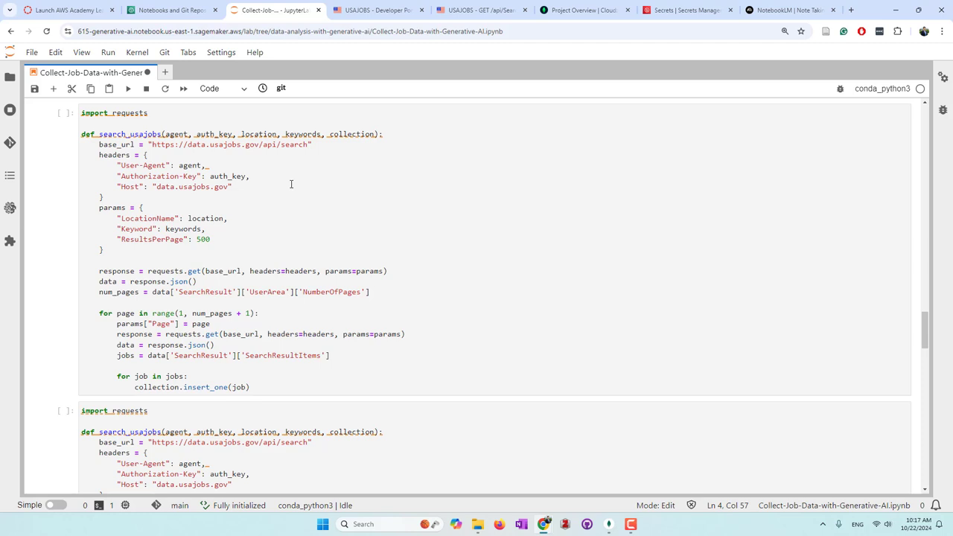
pyautogui.scroll(-2, 112, 282)
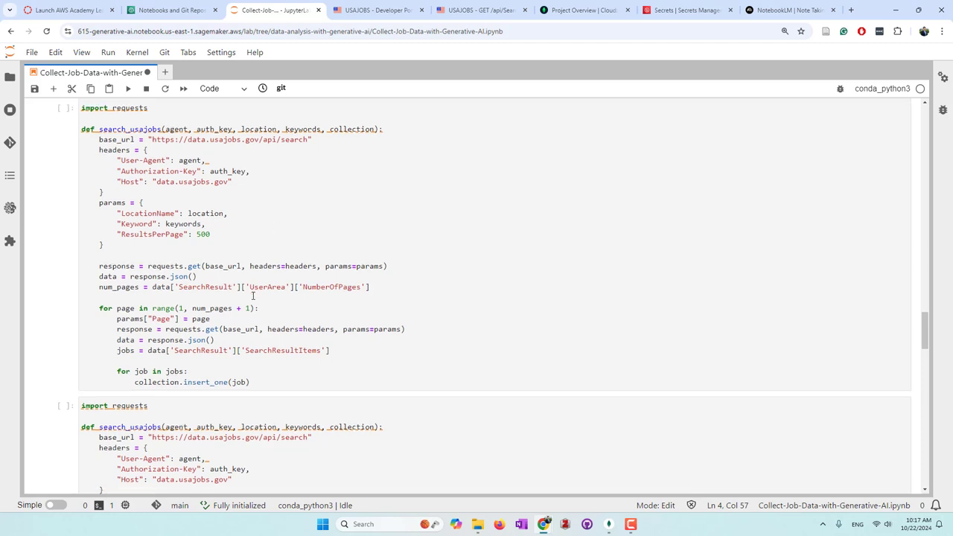
pyautogui.click(54, 287)
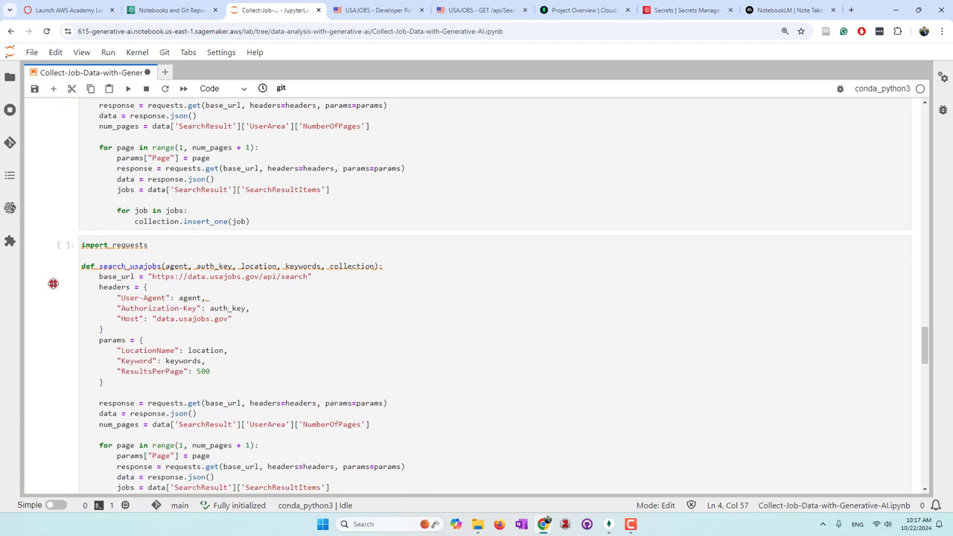
pyautogui.click(72, 89)
pyautogui.hotkey('ctrl', 'z')
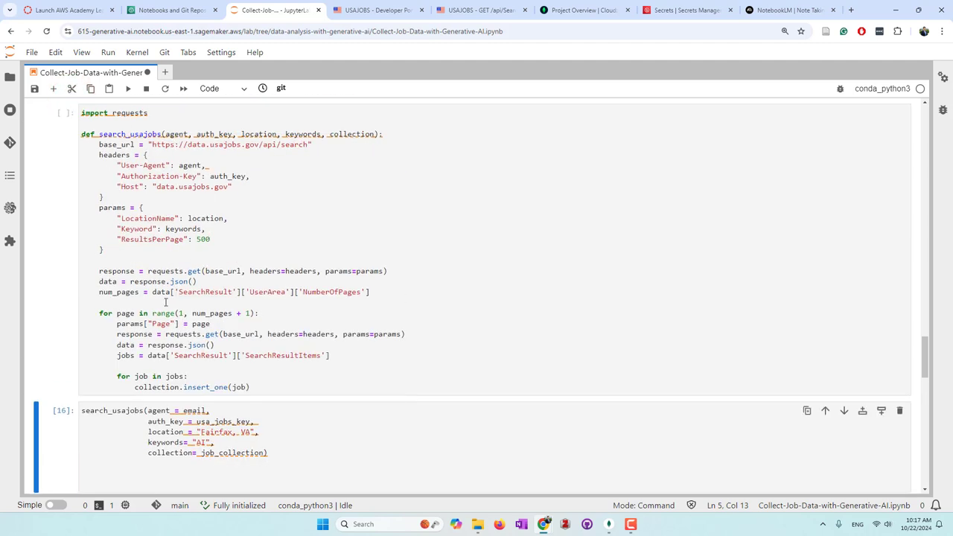
# - Wrap num_pages in int() in the new generated function and check the request params
pyautogui.click(153, 293)
pyautogui.write('int')
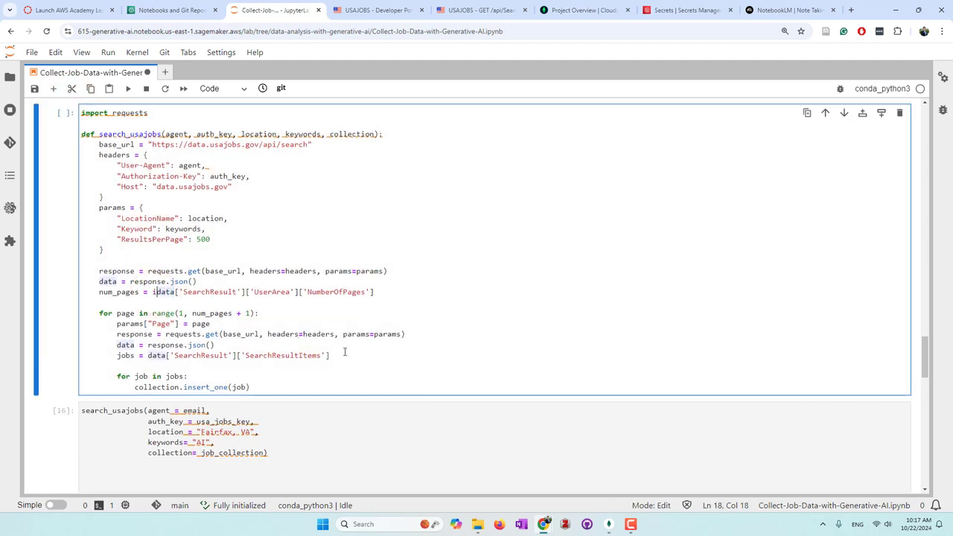
pyautogui.write('(')
pyautogui.press('End')
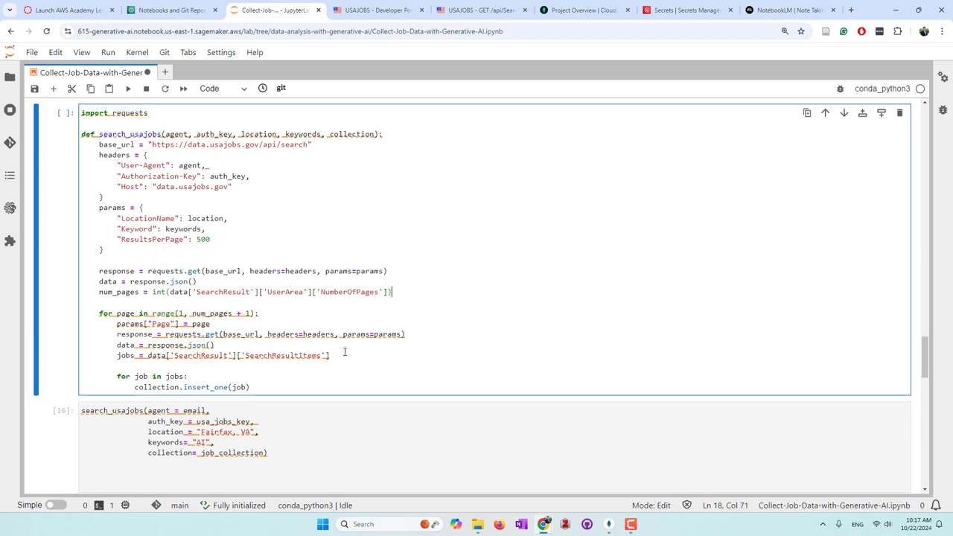
pyautogui.write(')')
pyautogui.click(361, 274)
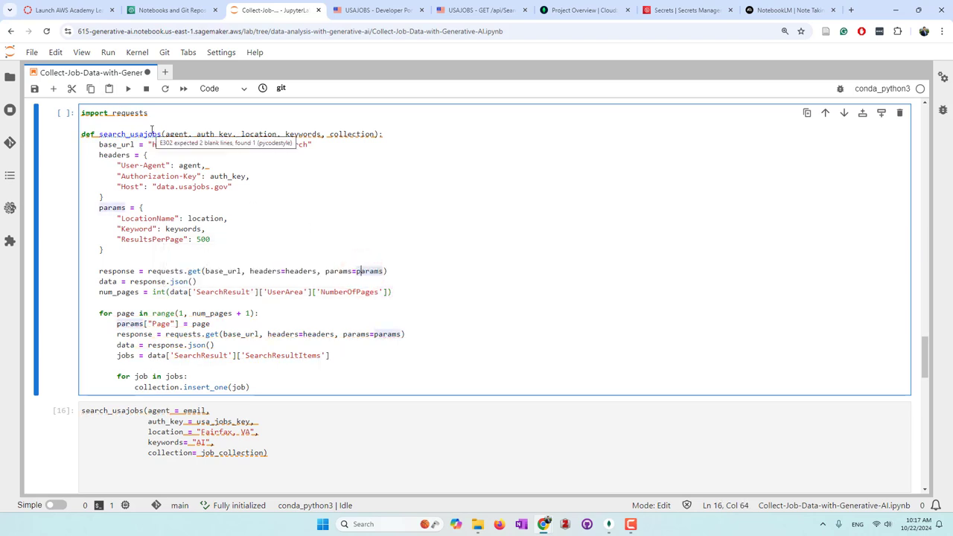
pyautogui.click(401, 237)
# - Review the paging loop and SearchResultItems lines, save the notebook, and run the function cell
pyautogui.moveTo(335, 358); pyautogui.dragTo(288, 336)
pyautogui.click(286, 334)
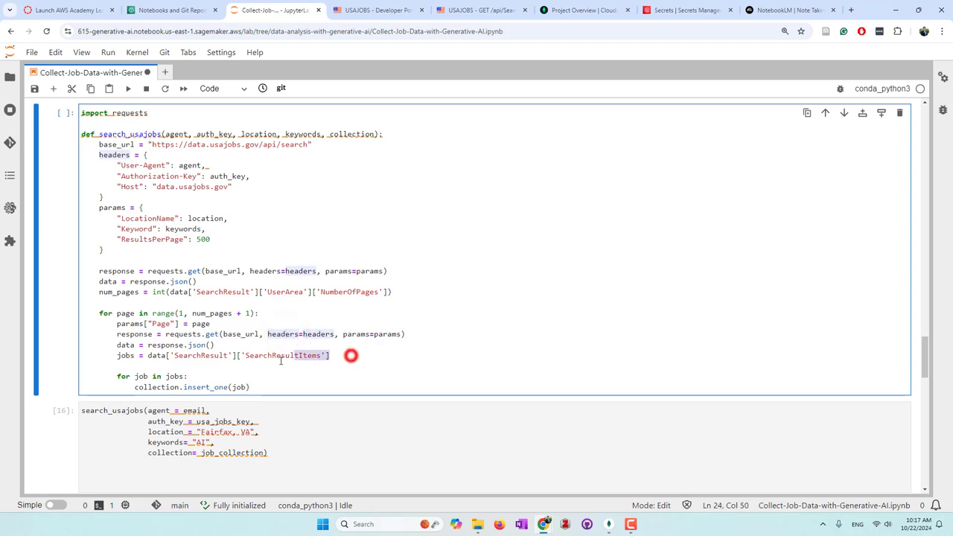
pyautogui.tripleClick(351, 356)
pyautogui.click(286, 374)
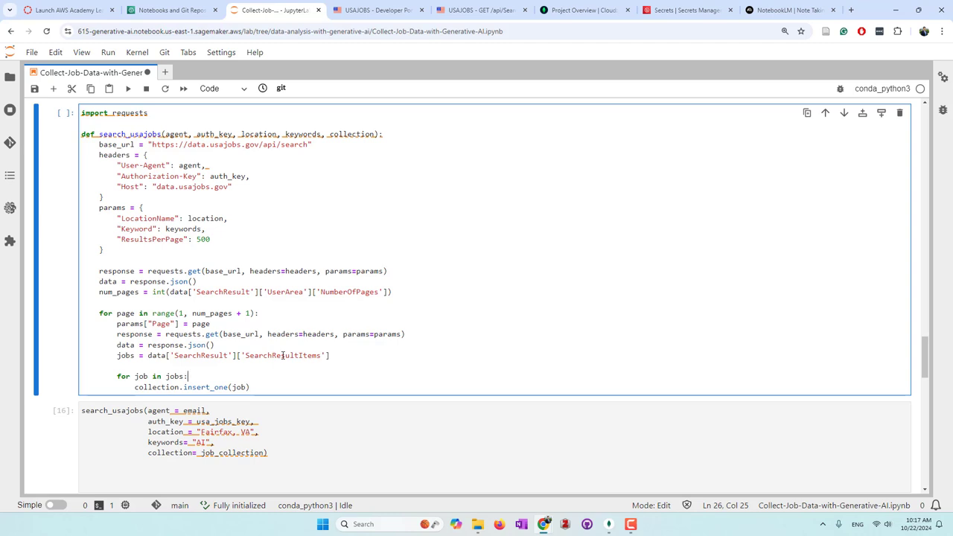
pyautogui.hotkey('ctrl', 's')
pyautogui.click(125, 90)
pyautogui.click(125, 90)
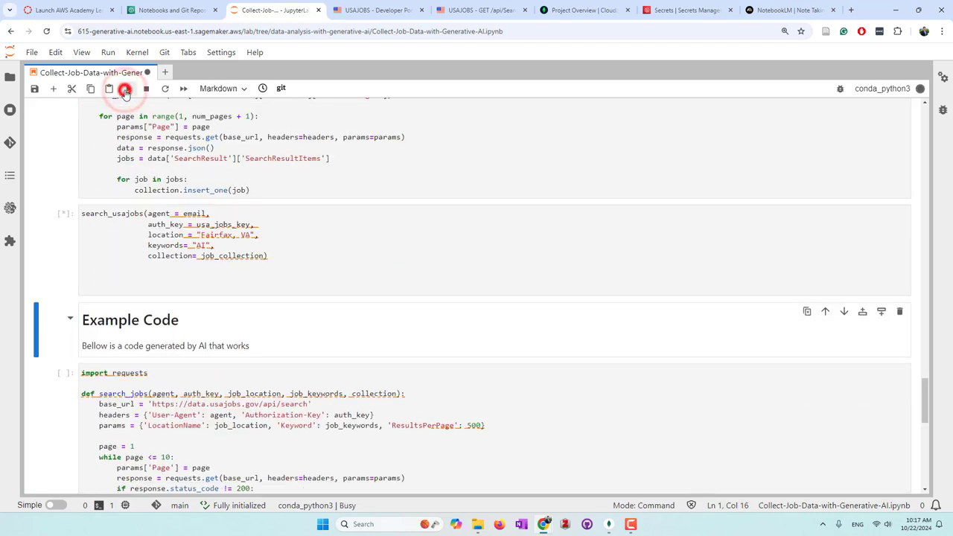
pyautogui.click(235, 255)
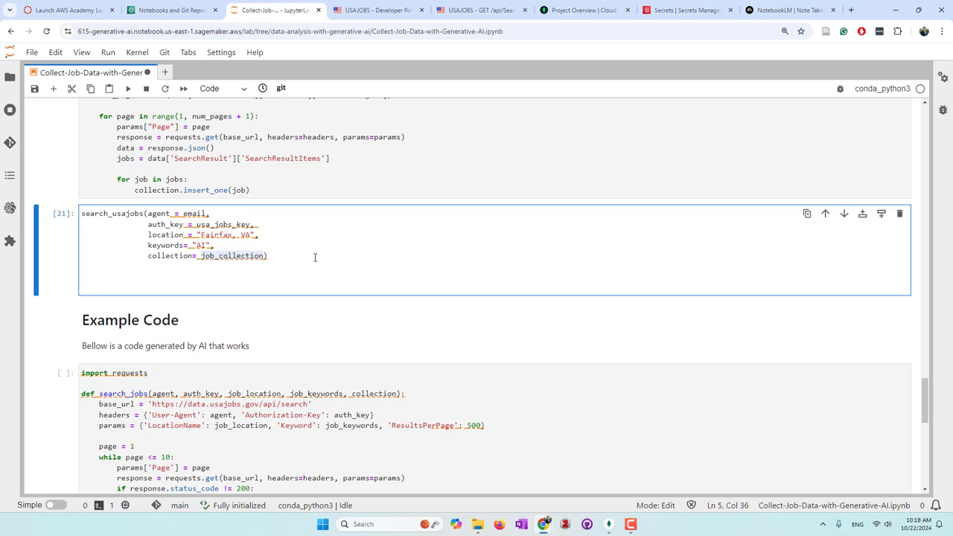
pyautogui.scroll(2, 315, 257)
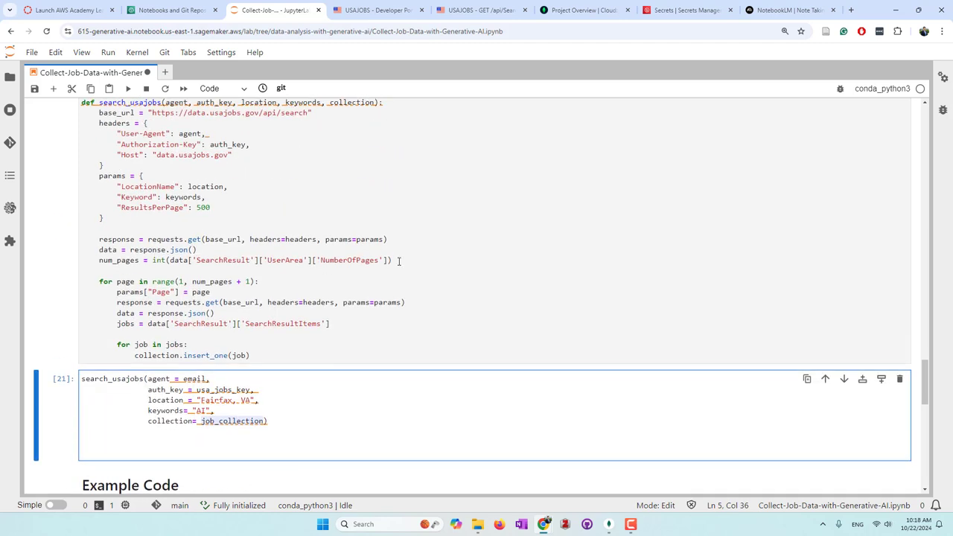
pyautogui.moveTo(399, 260); pyautogui.dragTo(289, 260)
pyautogui.click(207, 258)
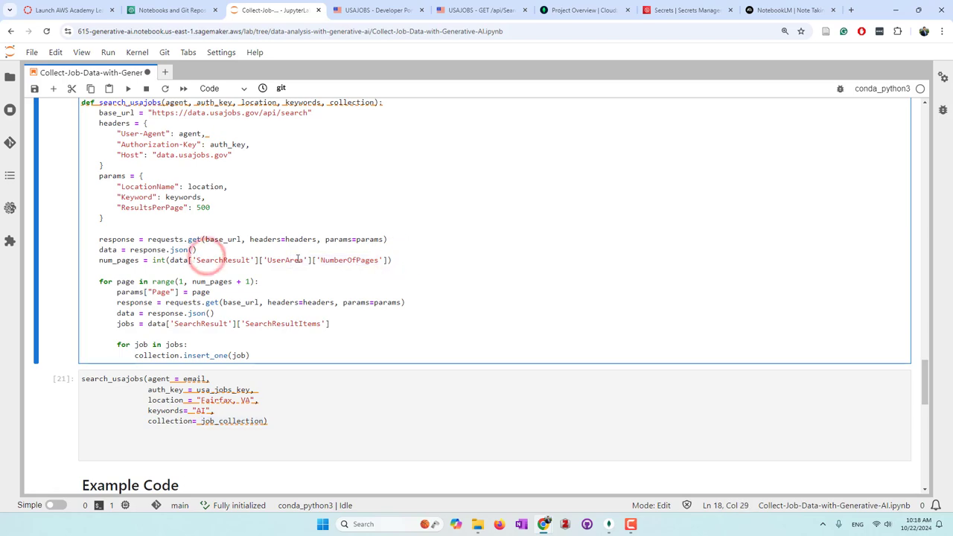
pyautogui.click(159, 260)
pyautogui.click(304, 282)
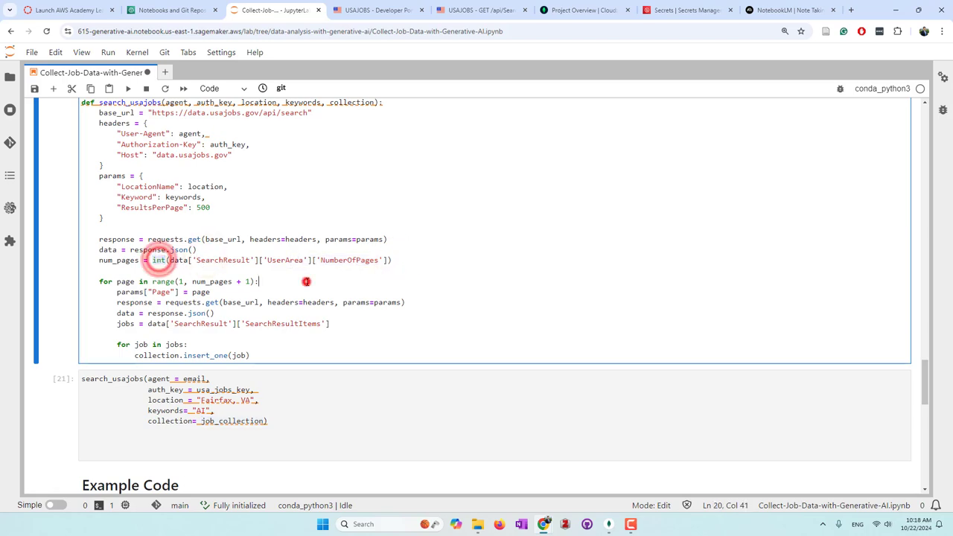
pyautogui.scroll(2, 306, 297)
pyautogui.scroll(2, 305, 309)
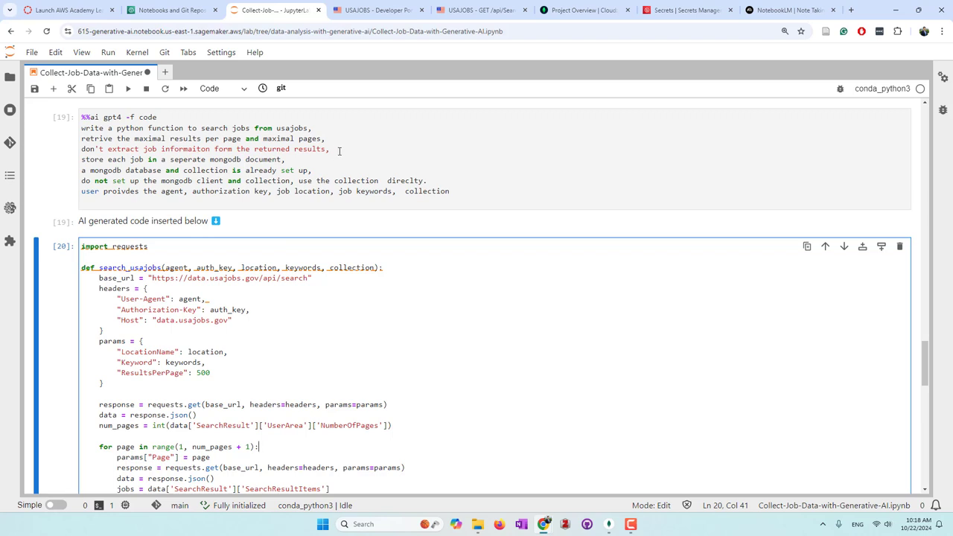
pyautogui.moveTo(330, 149); pyautogui.dragTo(84, 149)
pyautogui.click(148, 158)
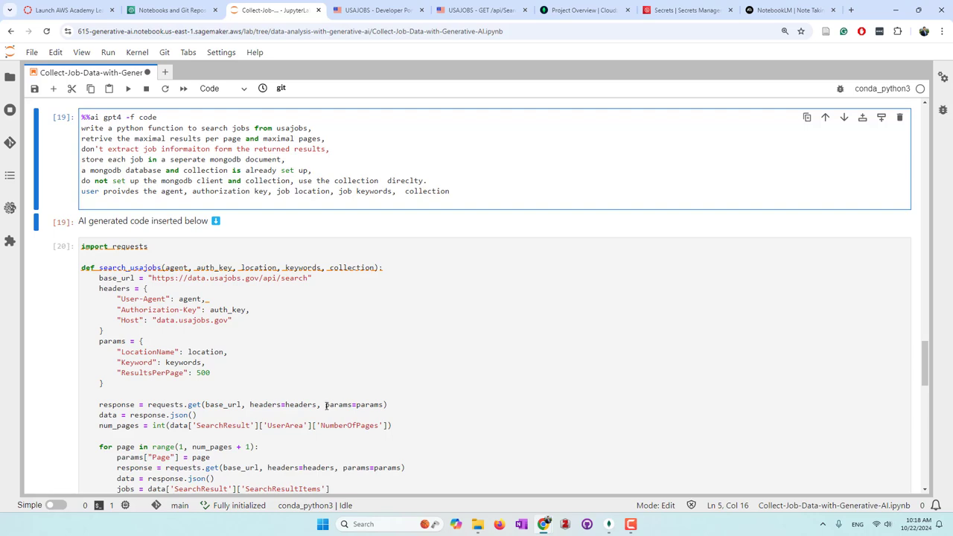
pyautogui.scroll(-5, 290, 309)
pyautogui.scroll(5, 298, 312)
pyautogui.scroll(-3, 299, 312)
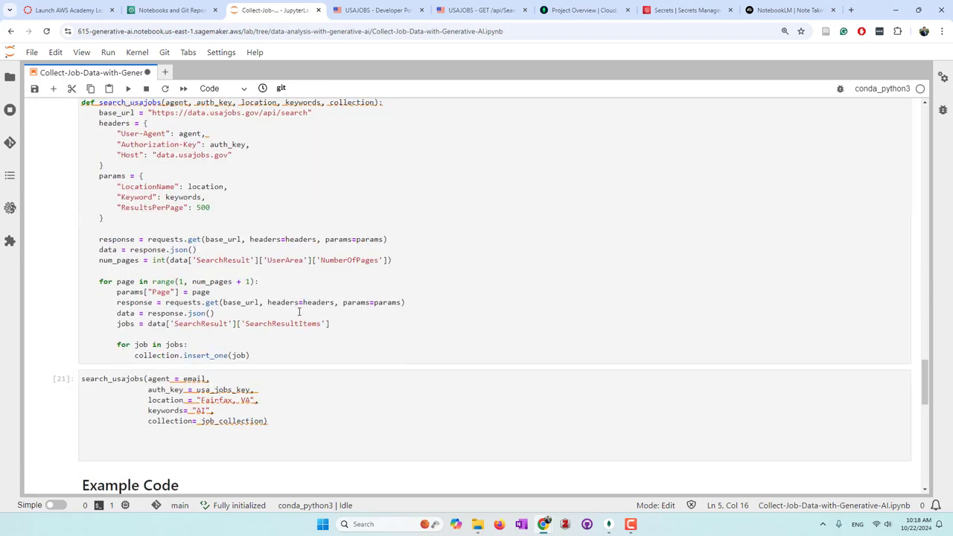
pyautogui.scroll(3, 298, 311)
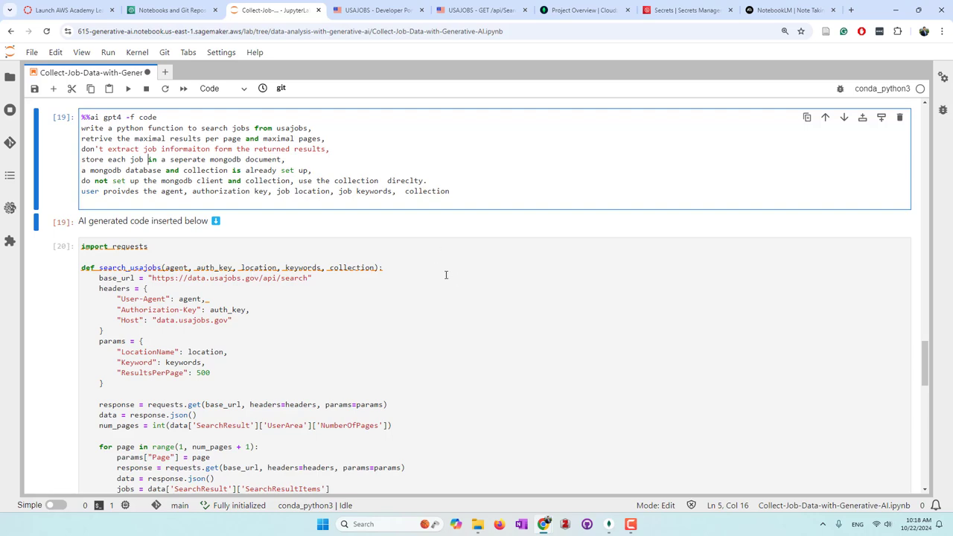
pyautogui.scroll(-3, 340, 256)
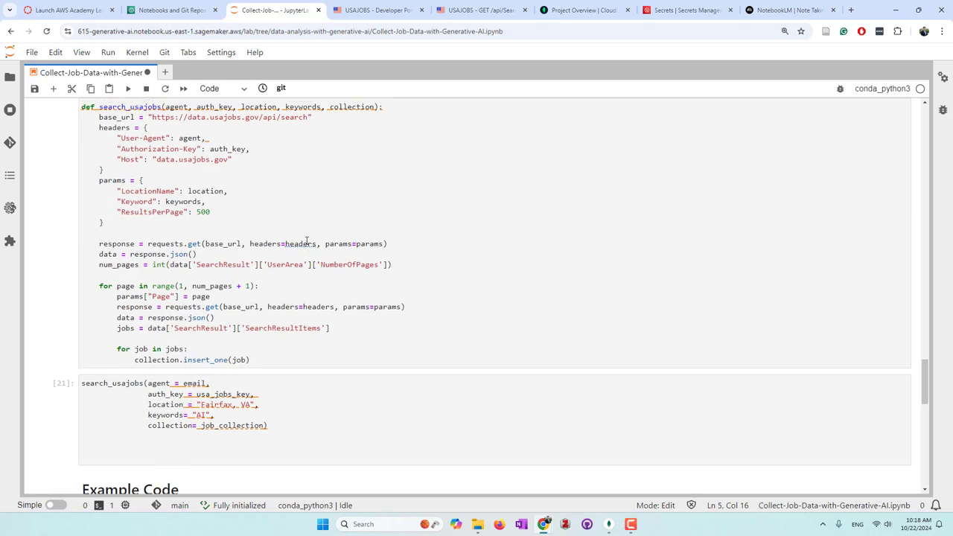
pyautogui.scroll(3, 306, 240)
# - Replace the prompt's 'don't extract job informaiton' line with 'extract the key informaiton in the search result,'
pyautogui.click(353, 355)
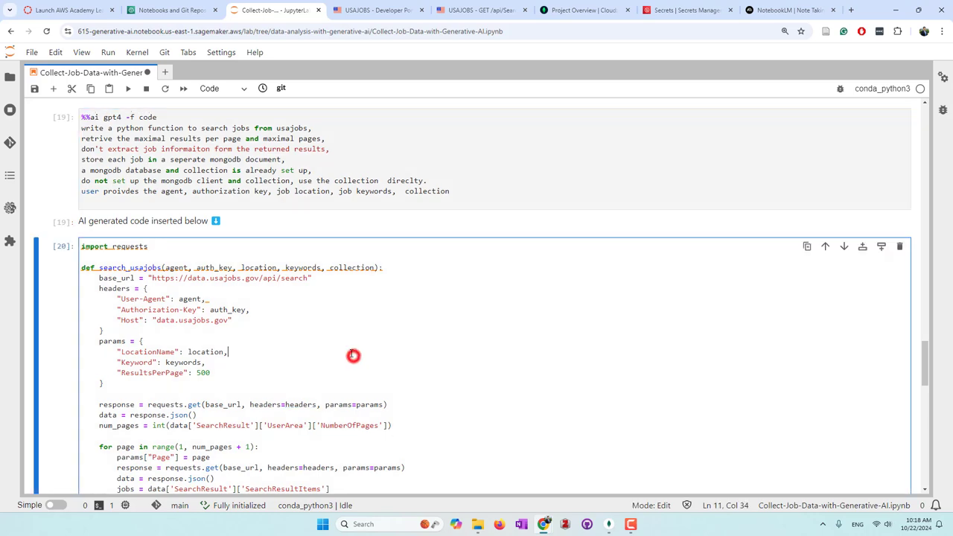
pyautogui.scroll(-3, 353, 355)
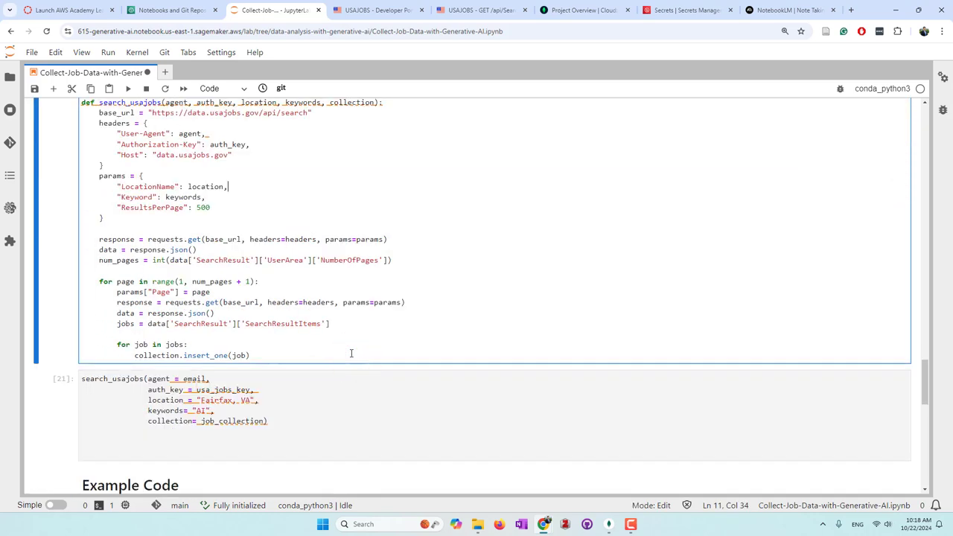
pyautogui.scroll(3, 352, 354)
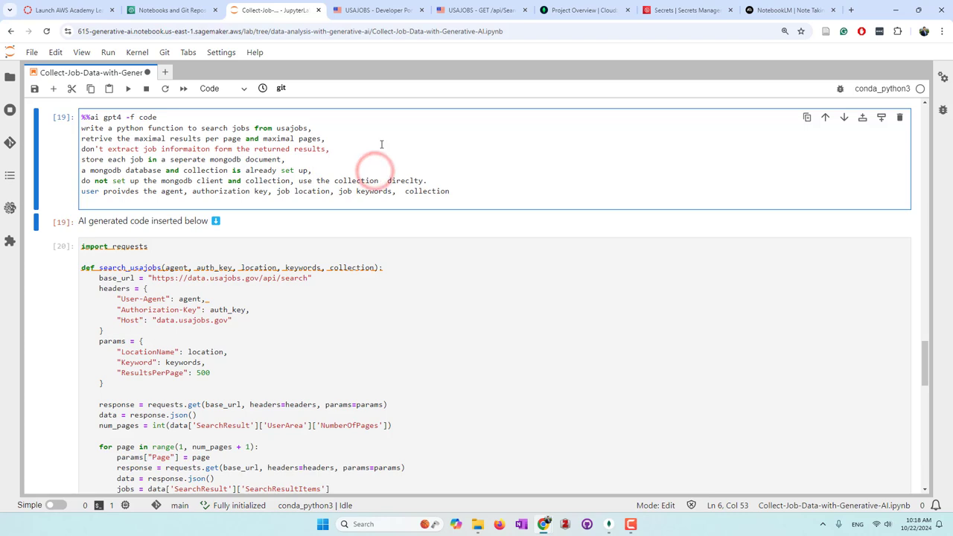
pyautogui.press('Up')
pyautogui.press('Up')
pyautogui.press('End')
pyautogui.hotkey('ctrl', 'shift', 'Left')
pyautogui.hotkey('ctrl', 'shift', 'Left')
pyautogui.hotkey('ctrl', 'shift', 'Left')
pyautogui.hotkey('ctrl', 'shift', 'Left')
pyautogui.hotkey('ctrl', 'shift', 'Left')
pyautogui.hotkey('ctrl', 'shift', 'Left')
pyautogui.press('BackSpace')
pyautogui.hotkey('ctrl', 'BackSpace')
pyautogui.hotkey('ctrl', 'BackSpace')
pyautogui.hotkey('ctrl', 'BackSpace')
pyautogui.hotkey('ctrl', 'BackSpace')
pyautogui.hotkey('ctrl', 'BackSpace')
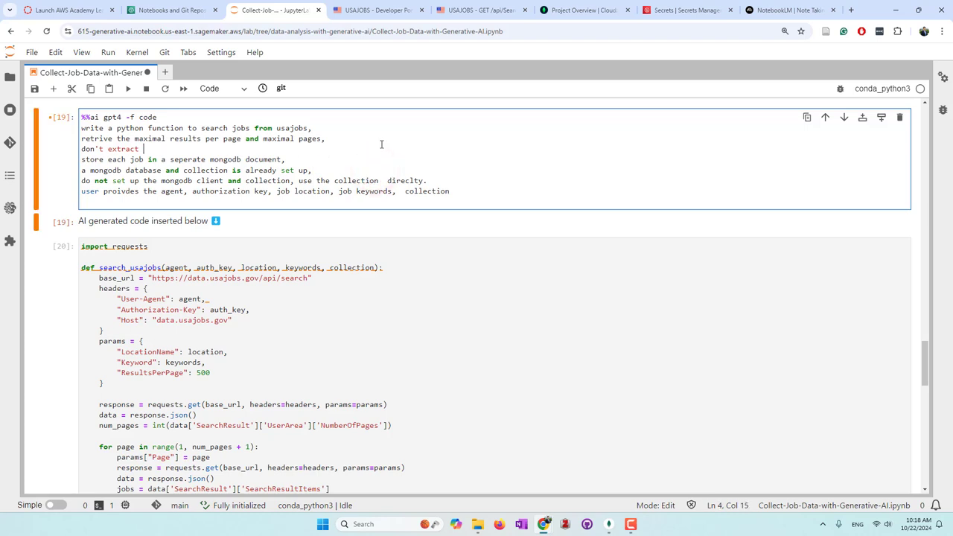
pyautogui.write('extract the key informaiton in the search result,')
pyautogui.click(381, 143)
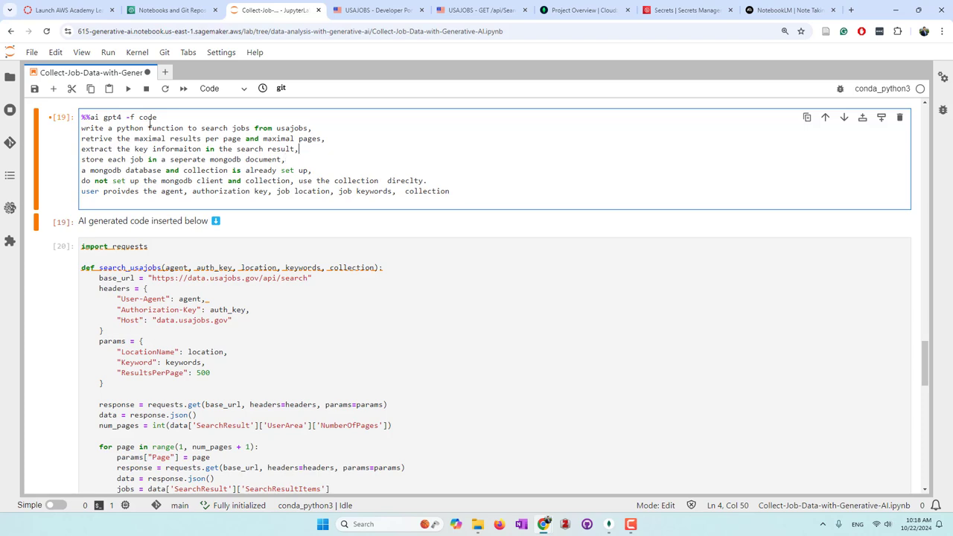
# - Save the notebook and review the revised prompt and generated code cell
pyautogui.click(34, 89)
pyautogui.click(158, 148)
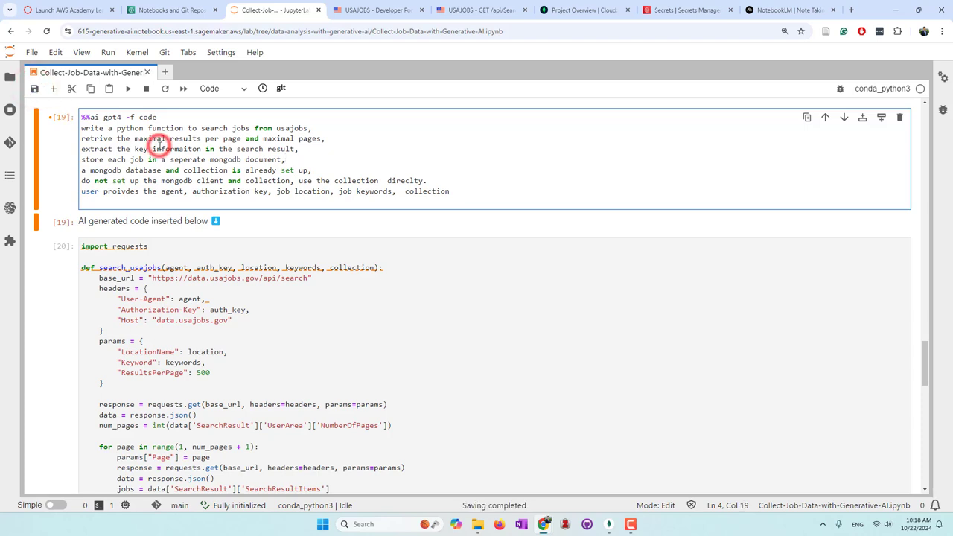
pyautogui.click(60, 280)
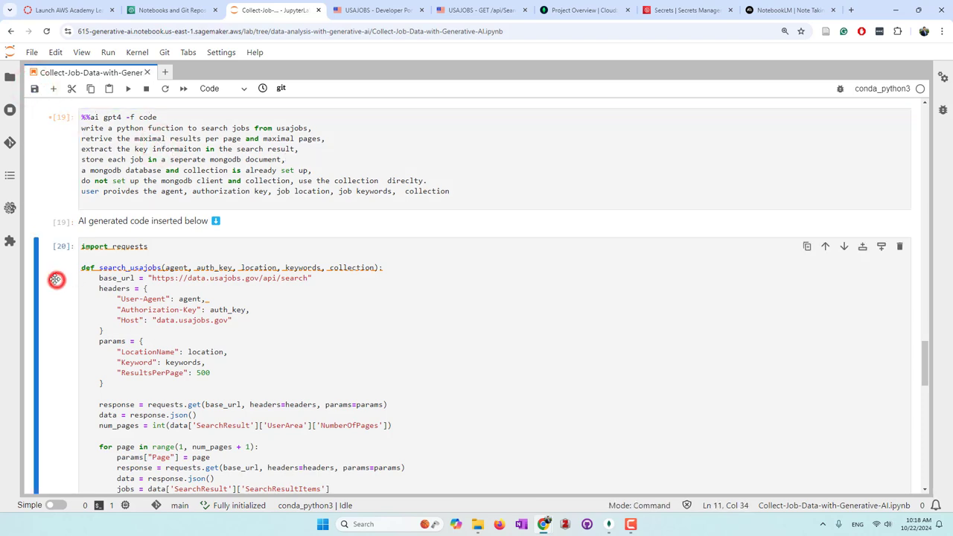
pyautogui.click(118, 159)
pyautogui.scroll(-10, 151, 305)
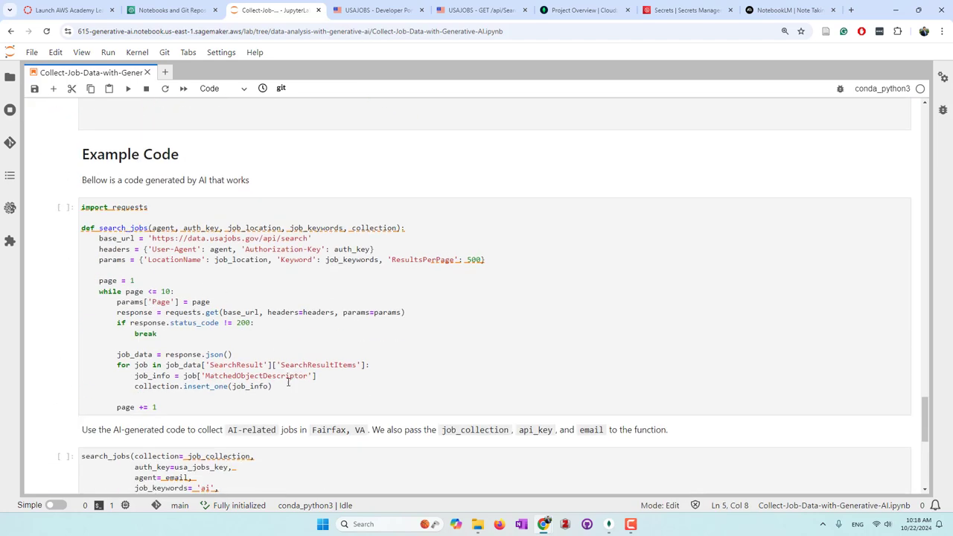
pyautogui.click(229, 406)
pyautogui.hotkey('shift', 'Up')
pyautogui.hotkey('shift', 'Up')
pyautogui.hotkey('shift', 'Up')
pyautogui.hotkey('shift', 'Up')
pyautogui.hotkey('shift', 'Up')
pyautogui.hotkey('shift', 'Up')
pyautogui.hotkey('shift', 'Up')
pyautogui.hotkey('shift', 'Up')
pyautogui.hotkey('shift', 'Up')
pyautogui.hotkey('shift', 'Up')
pyautogui.hotkey('shift', 'Up')
pyautogui.hotkey('shift', 'Up')
pyautogui.hotkey('shift', 'Up')
pyautogui.hotkey('shift', 'Up')
pyautogui.hotkey('shift', 'Up')
pyautogui.hotkey('shift', 'Up')
pyautogui.hotkey('shift', 'Up')
pyautogui.hotkey('shift', 'Up')
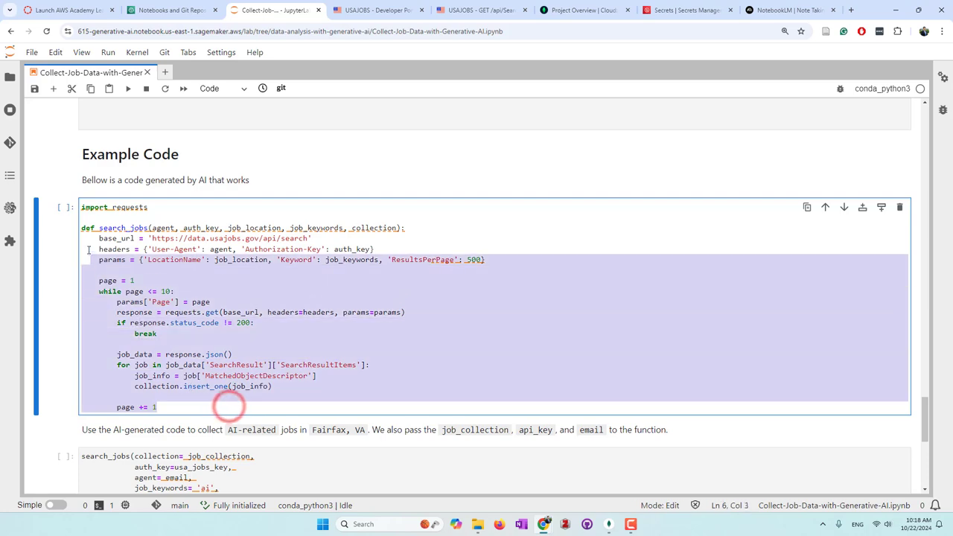
pyautogui.click(211, 301)
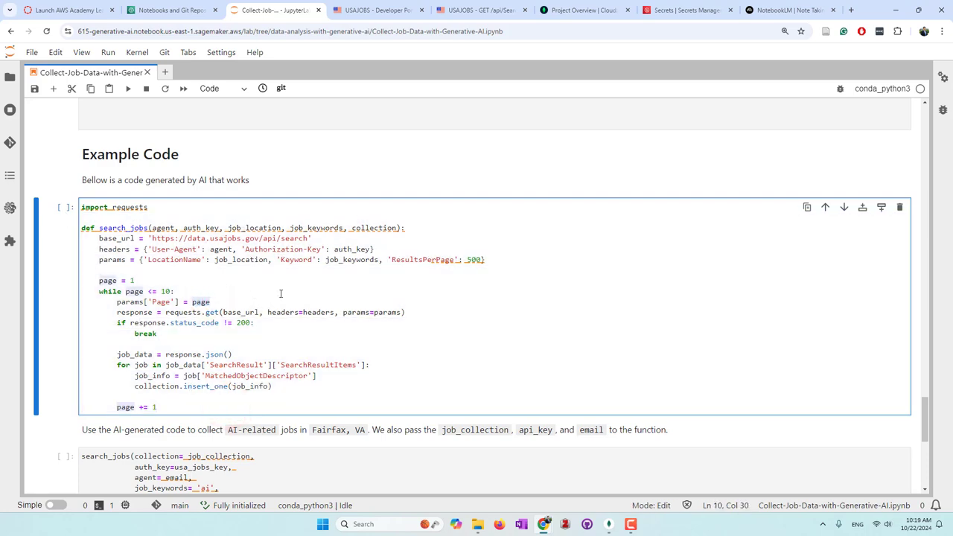
pyautogui.scroll(10, 210, 301)
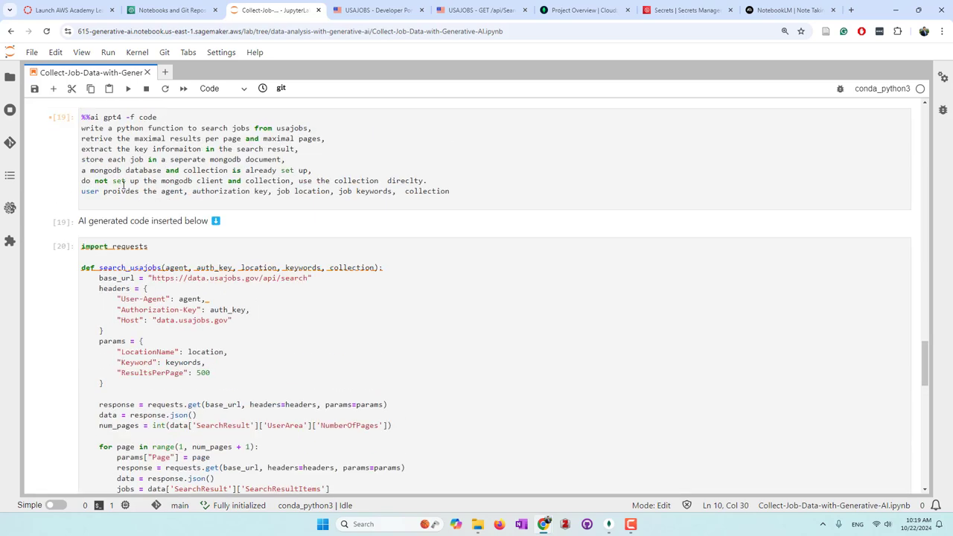
pyautogui.scroll(-15, 178, 324)
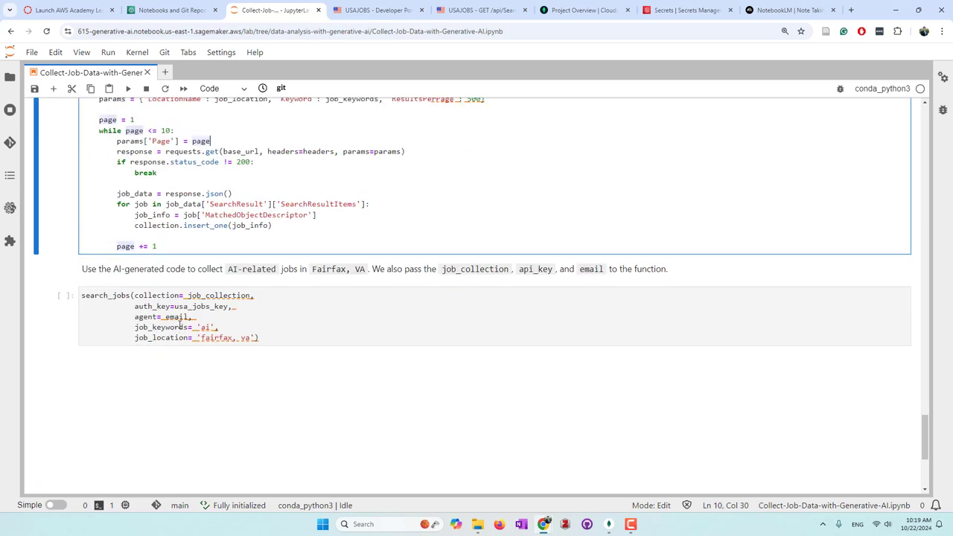
pyautogui.scroll(3, 195, 303)
pyautogui.click(200, 302)
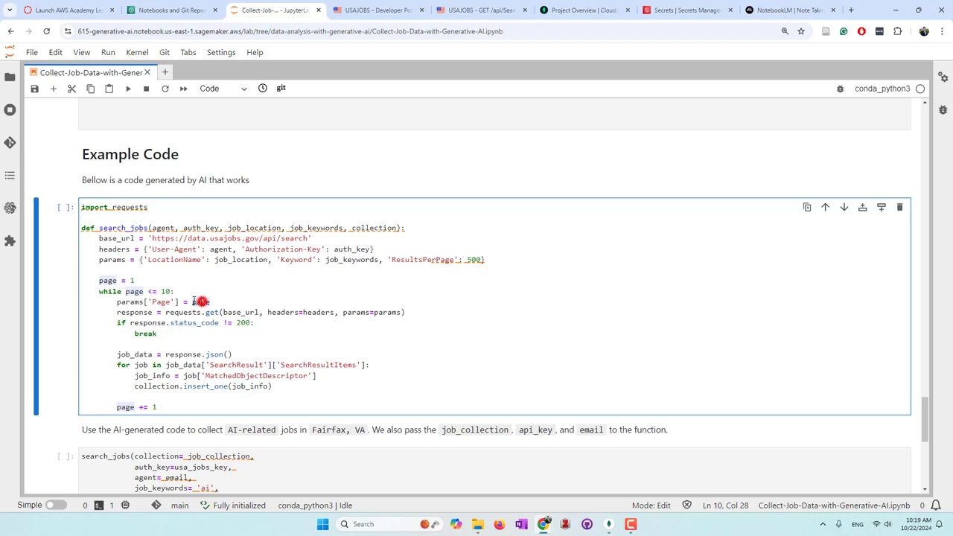
pyautogui.scroll(-3, 238, 335)
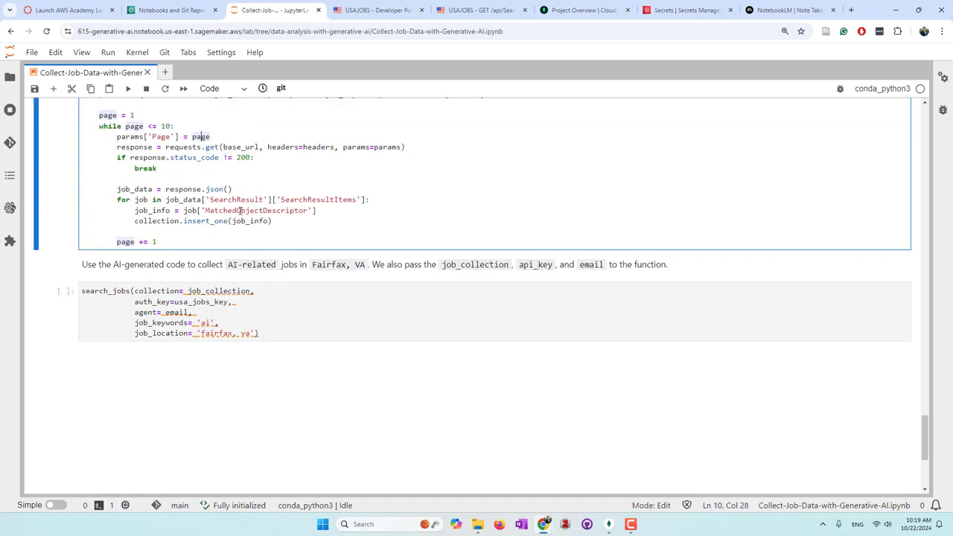
pyautogui.scroll(3, 222, 254)
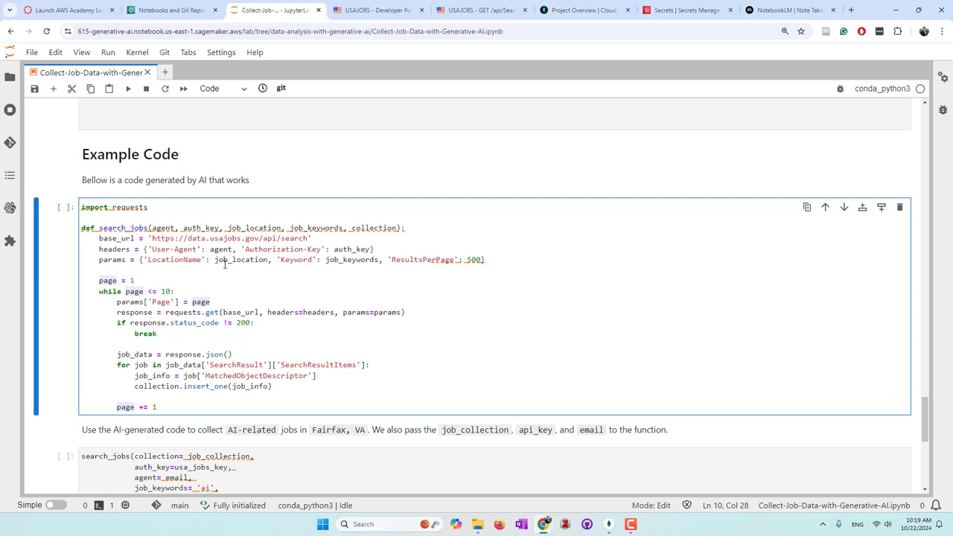
pyautogui.scroll(6, 634, 415)
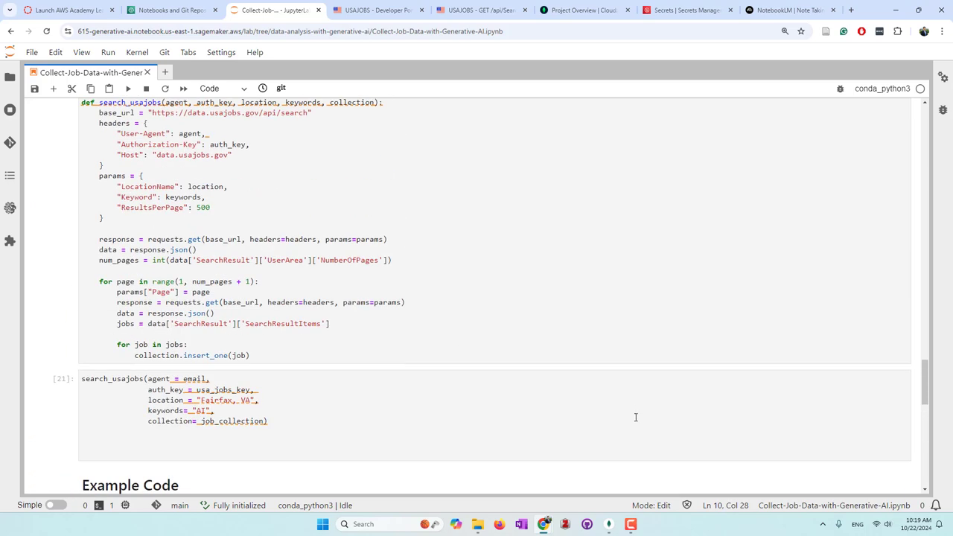
# - In MongoDB Compass, show the demo database's collections and bring up the data reload options
pyautogui.click(611, 525)
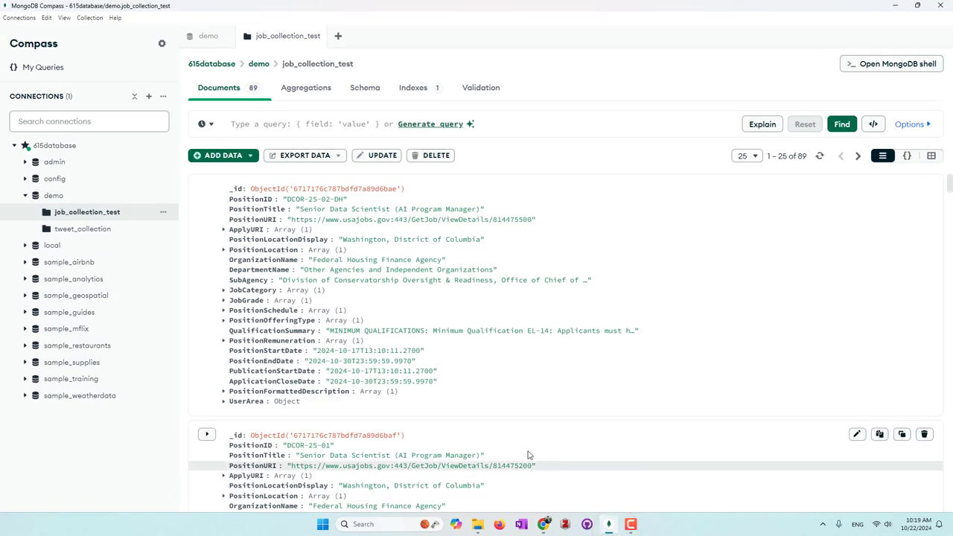
pyautogui.click(55, 198)
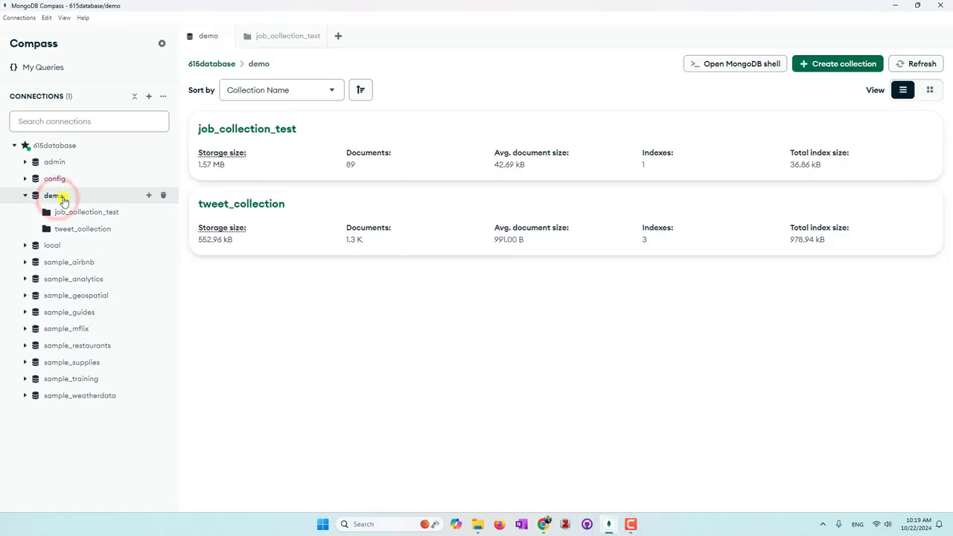
pyautogui.click(64, 17)
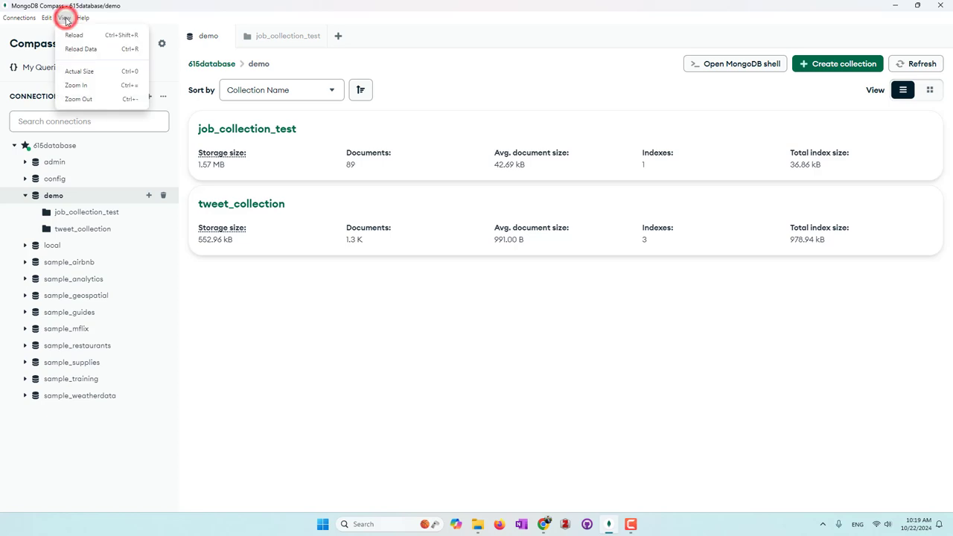
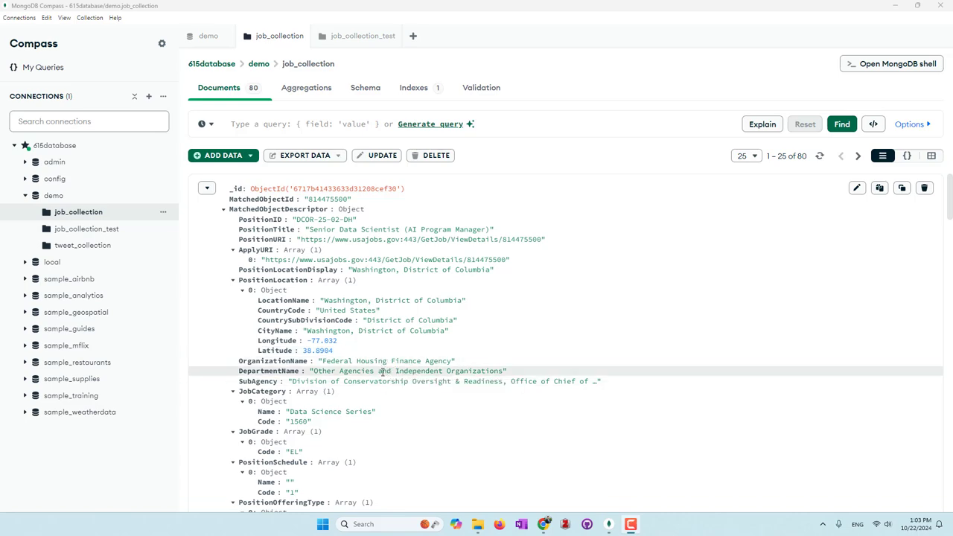
# - Scroll through the first job posting's fields in the demo.job_collection document list
pyautogui.scroll(-5, 383, 371)
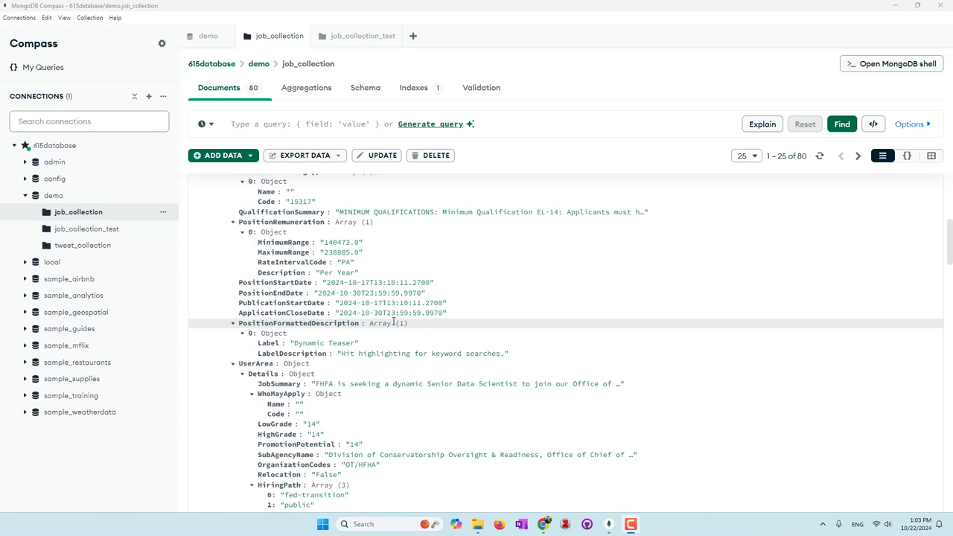
pyautogui.scroll(-3, 394, 322)
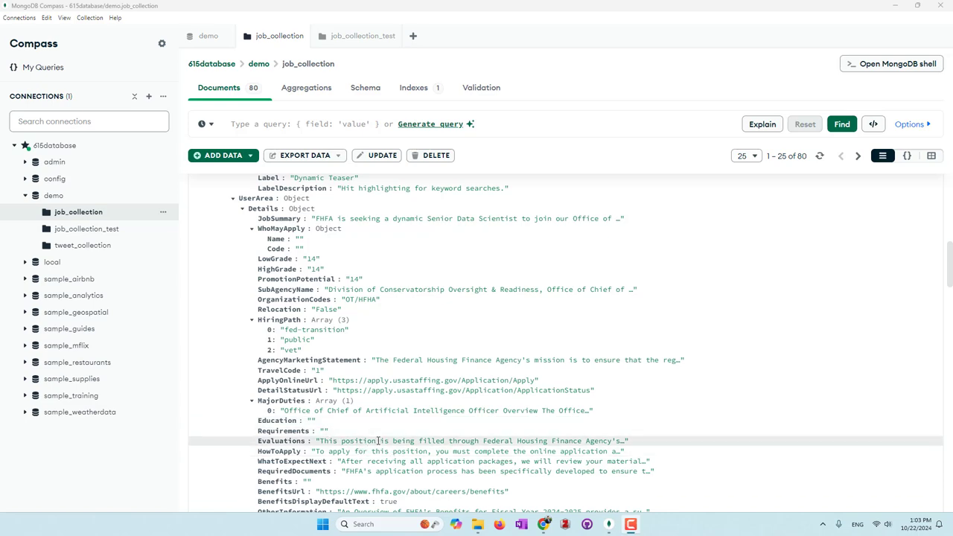
pyautogui.scroll(-3, 387, 435)
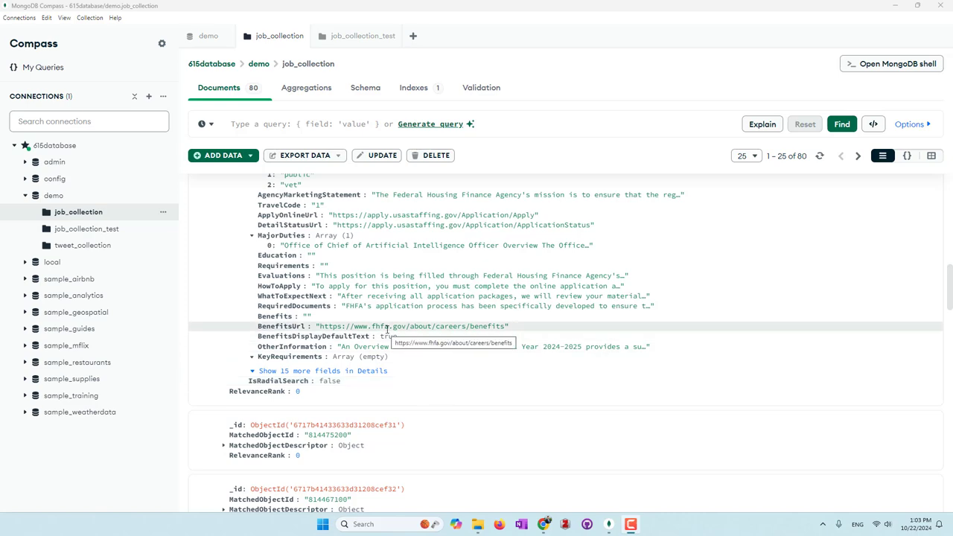
pyautogui.scroll(3, 394, 309)
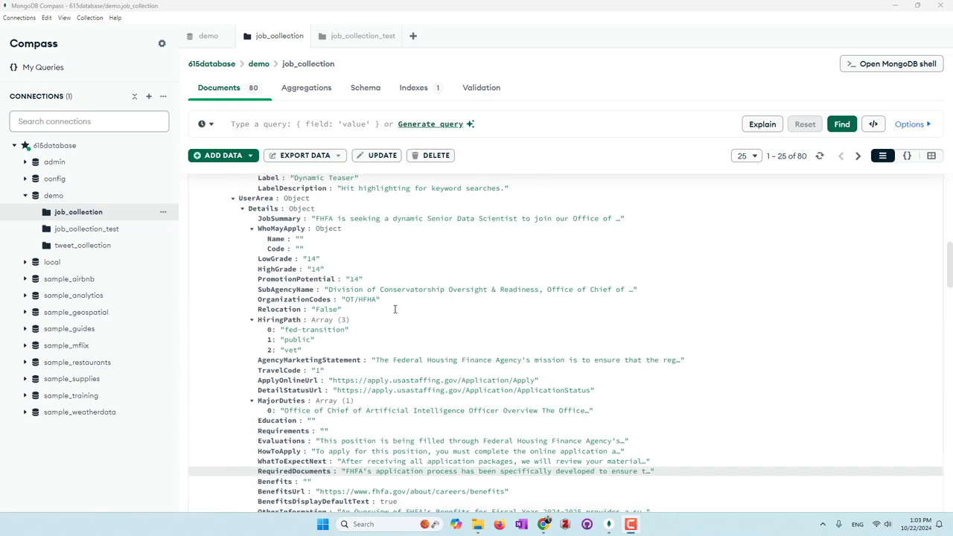
pyautogui.scroll(3, 395, 309)
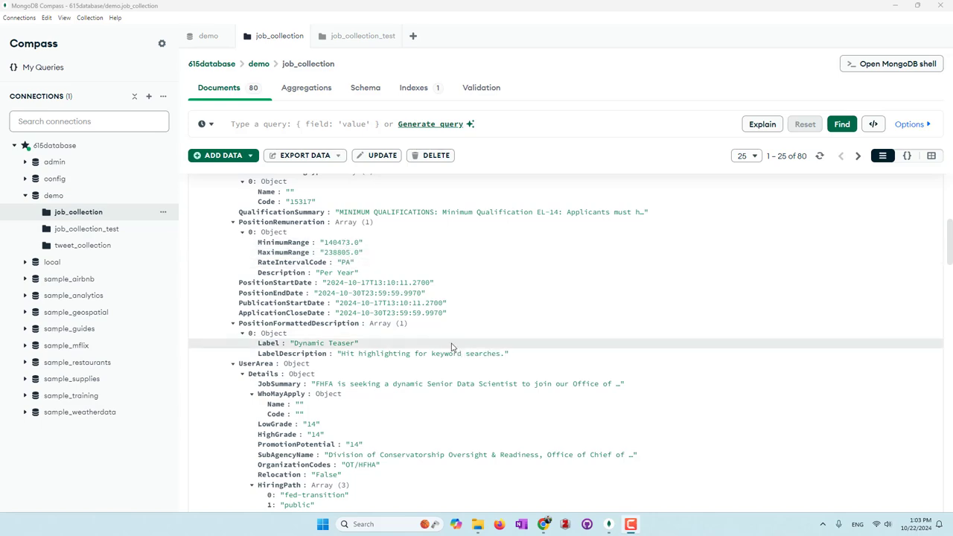
pyautogui.scroll(-10, 451, 347)
pyautogui.scroll(8, 451, 347)
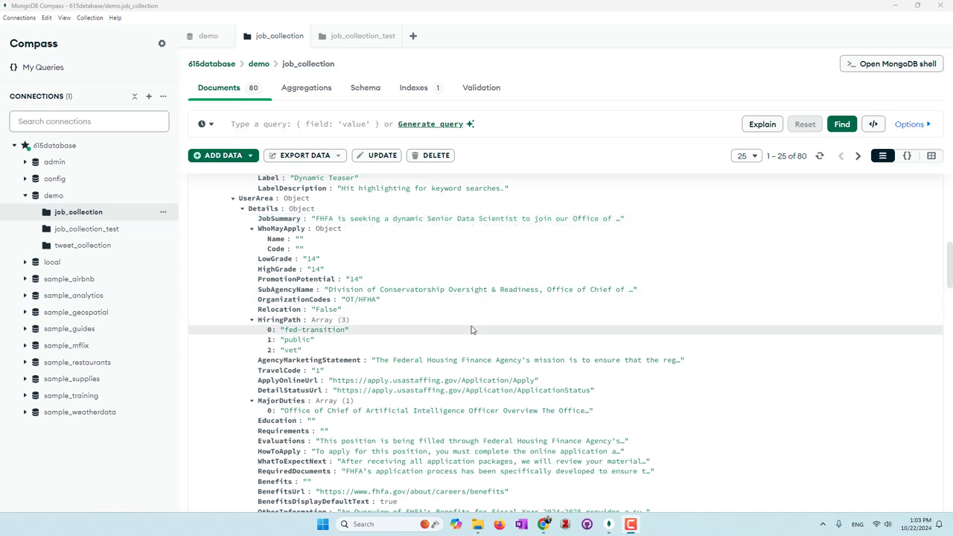
pyautogui.scroll(-2, 471, 330)
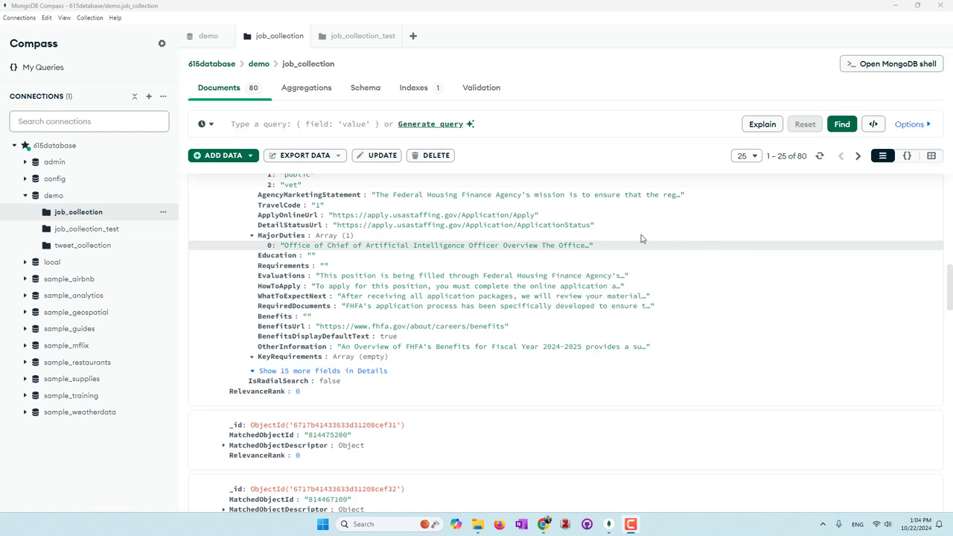
# - Ask the AI query bar 'what is the max salary' to generate a query
pyautogui.click(418, 126)
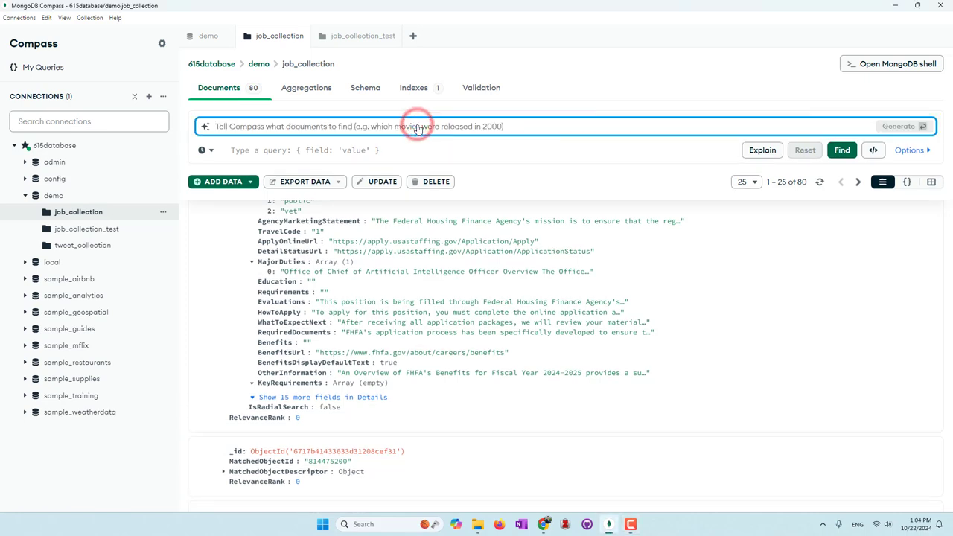
pyautogui.click(418, 127)
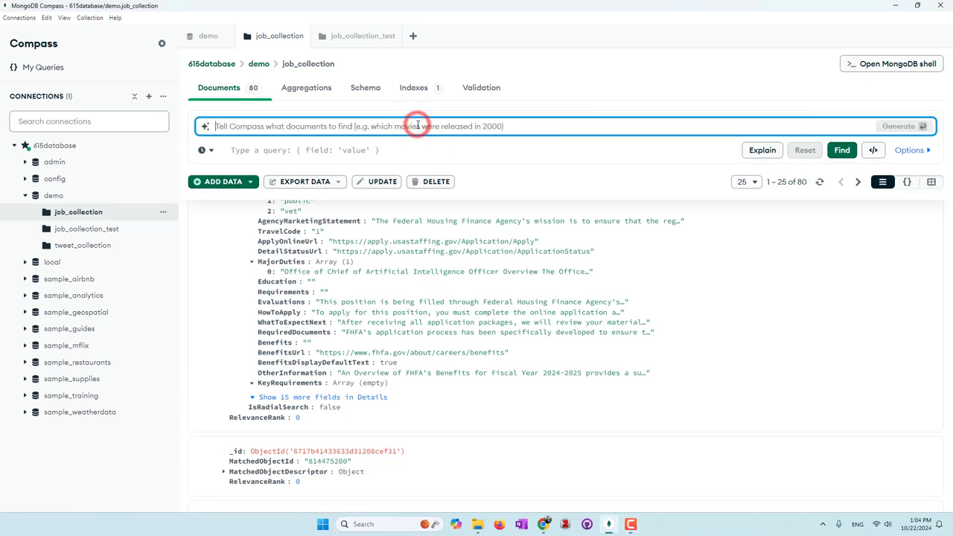
pyautogui.write('what is ')
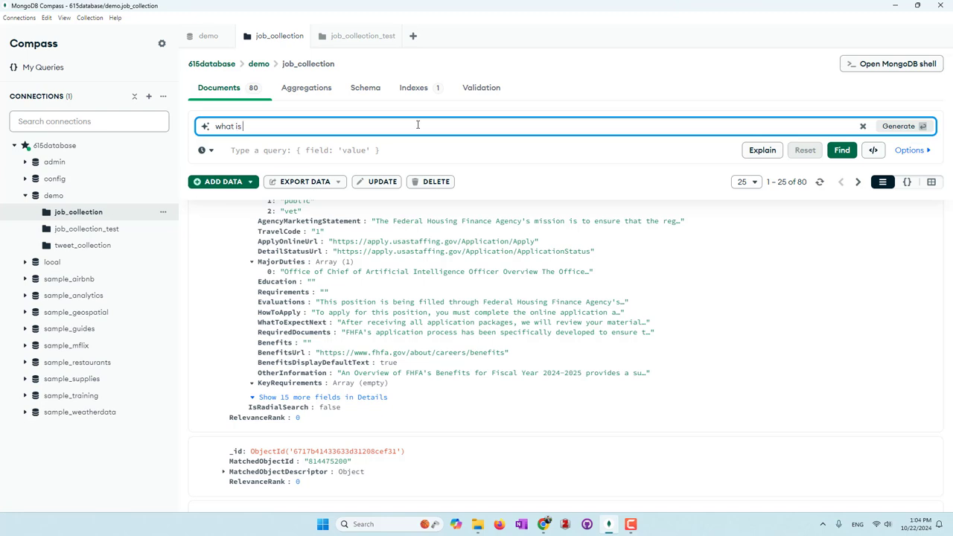
pyautogui.write('the max slo')
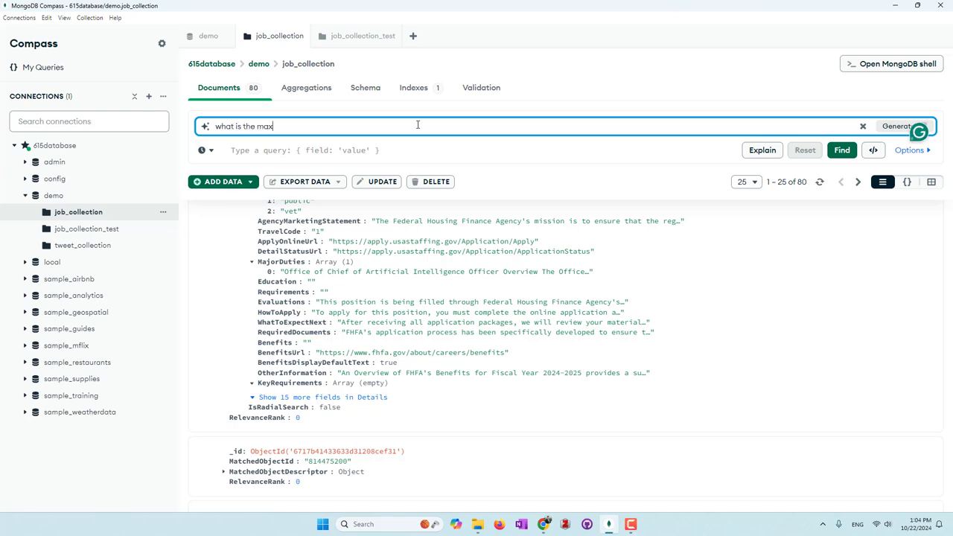
pyautogui.press('BackSpace')
pyautogui.press('BackSpace')
pyautogui.write('alary')
pyautogui.press('Return')
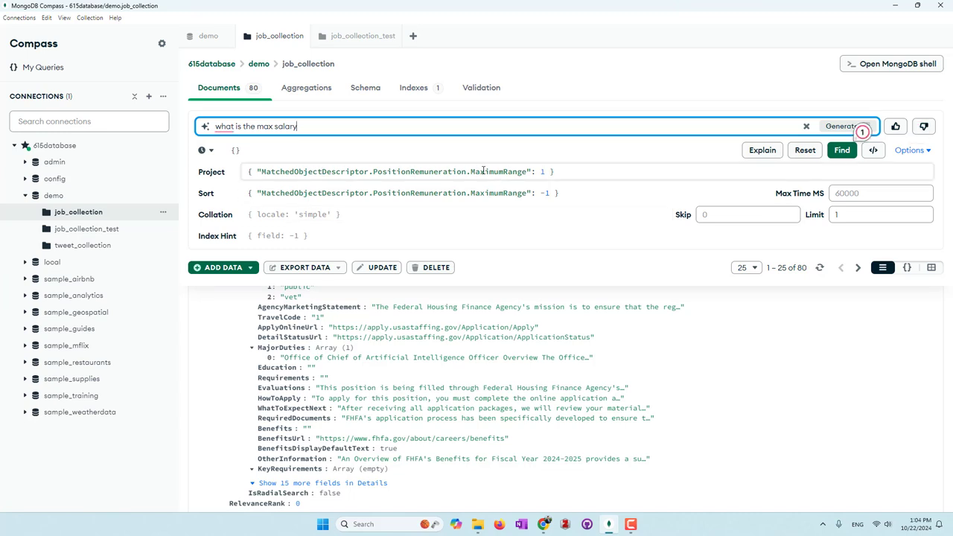
# - Review the generated MaximumRange projection, descending sort and limit 1
pyautogui.click(549, 192)
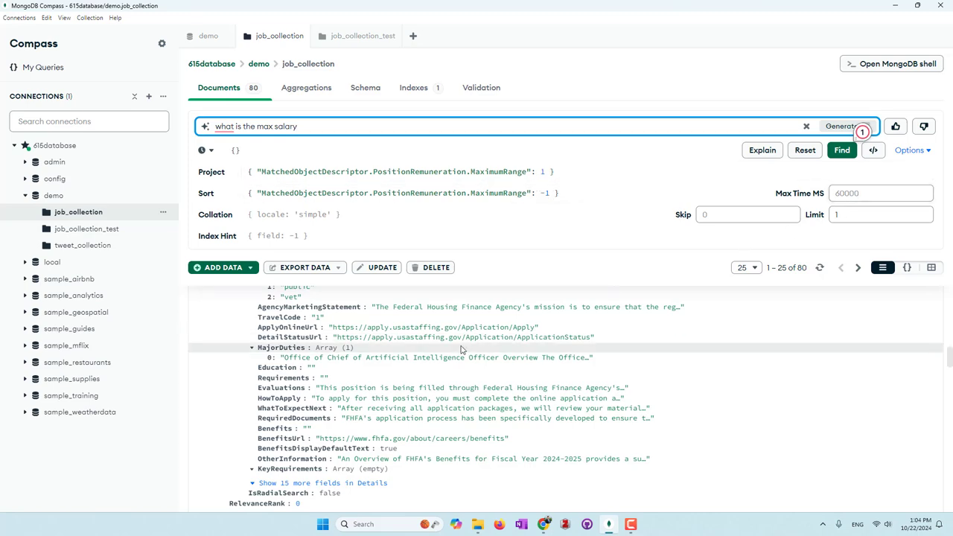
pyautogui.scroll(10, 462, 350)
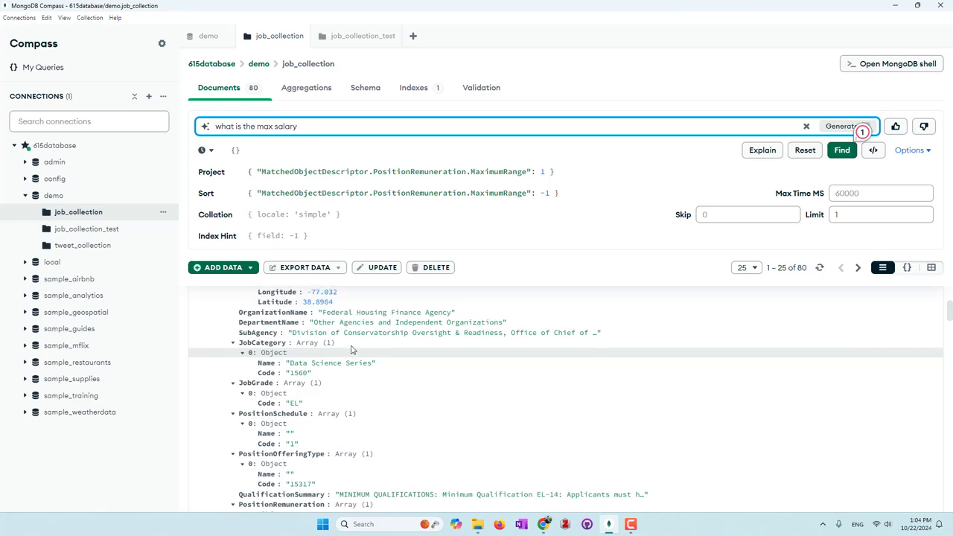
pyautogui.scroll(-5, 484, 387)
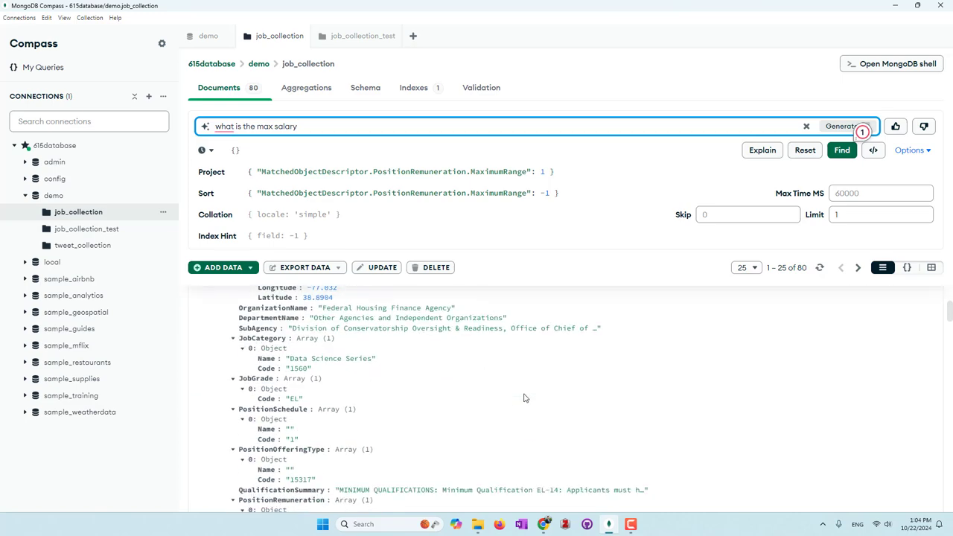
pyautogui.scroll(5, 524, 397)
pyautogui.scroll(-10, 521, 397)
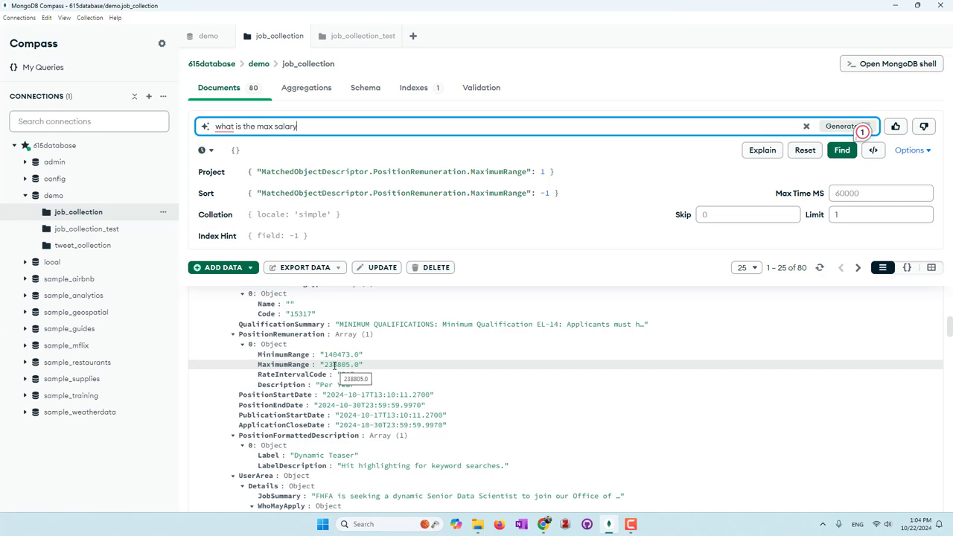
# - Replace the prompt with 'count the number of posts in different locations' and generate the aggregation
pyautogui.tripleClick(336, 127)
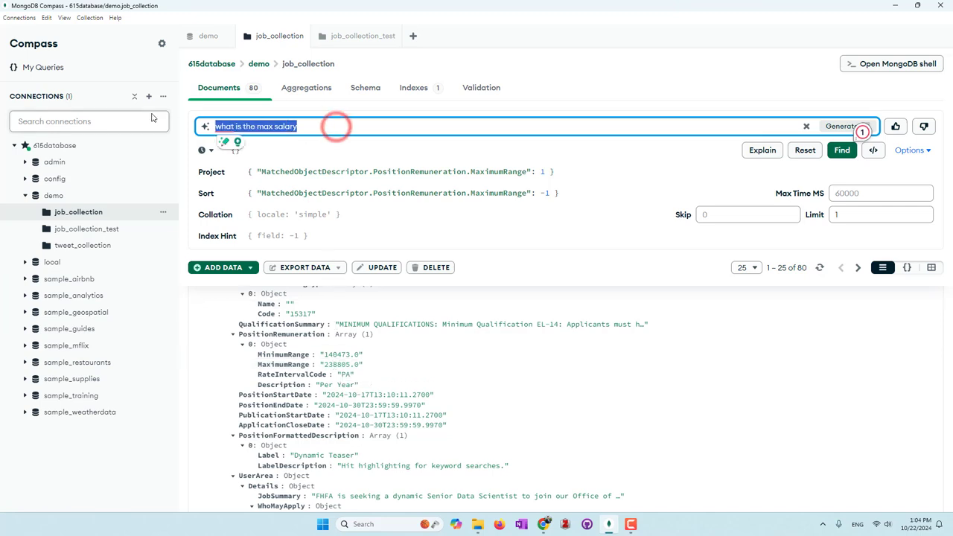
pyautogui.write('what are')
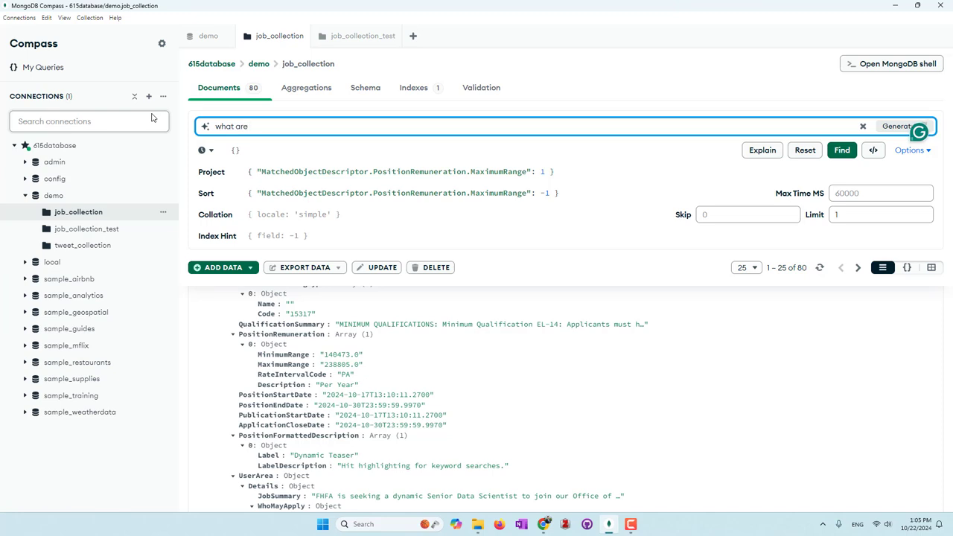
pyautogui.hotkey('ctrl', 'a')
pyautogui.press('BackSpace')
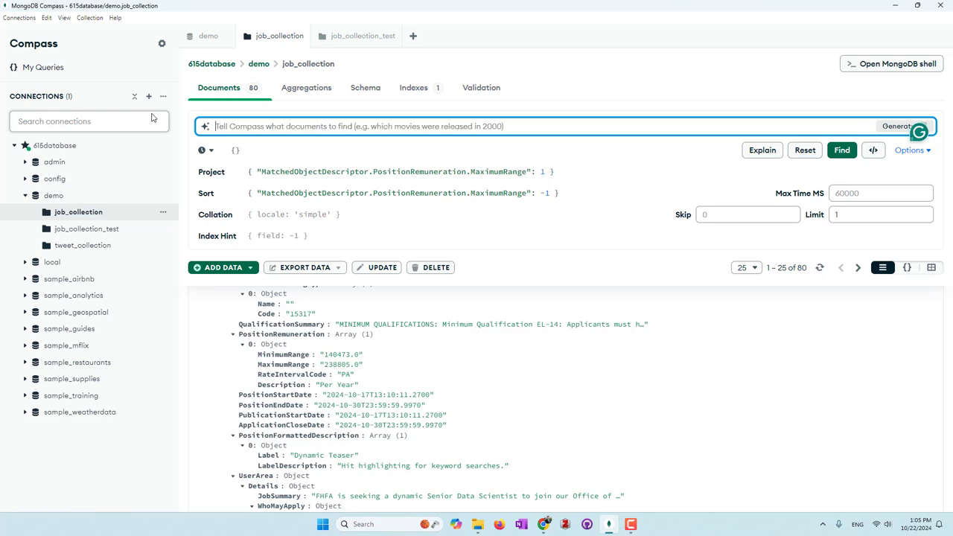
pyautogui.write('coun')
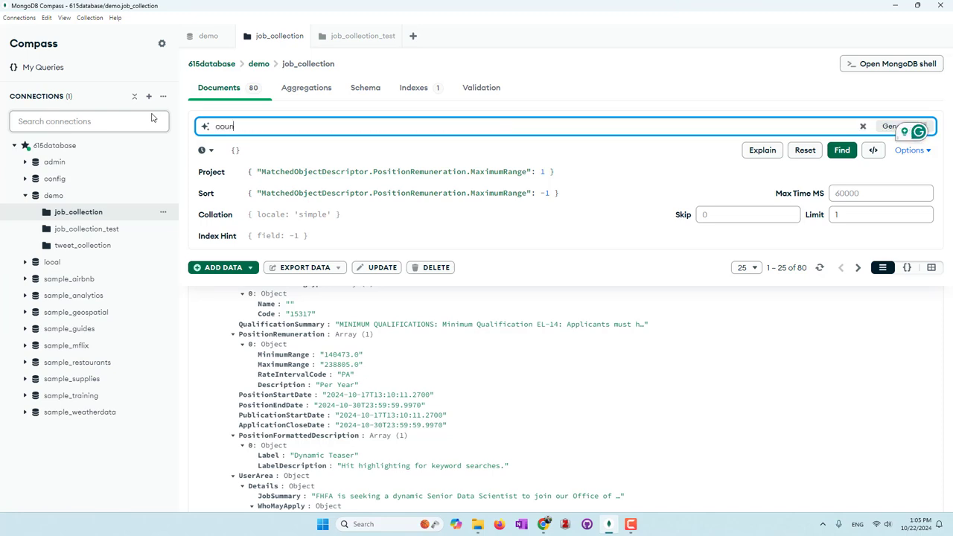
pyautogui.write('t the um')
pyautogui.press('BackSpace')
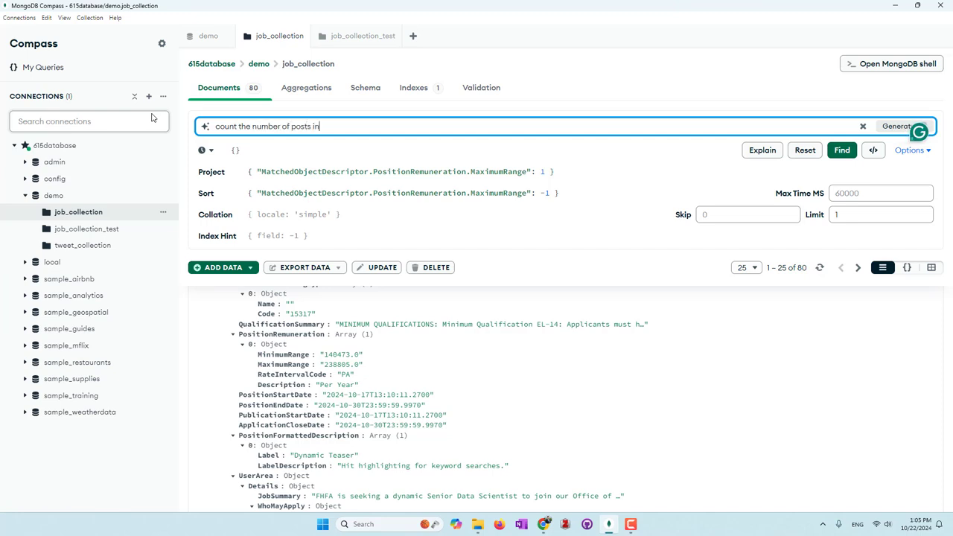
pyautogui.write('oications')
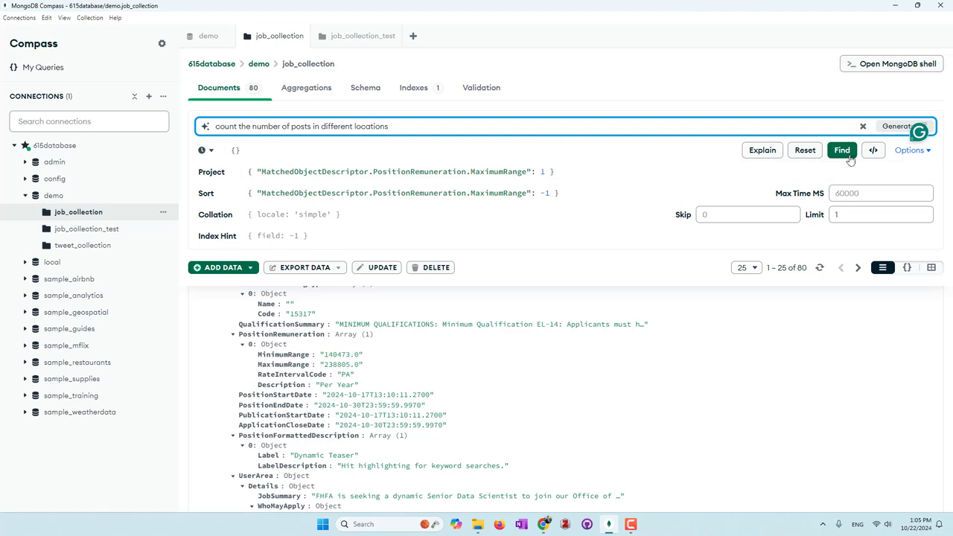
pyautogui.click(890, 128)
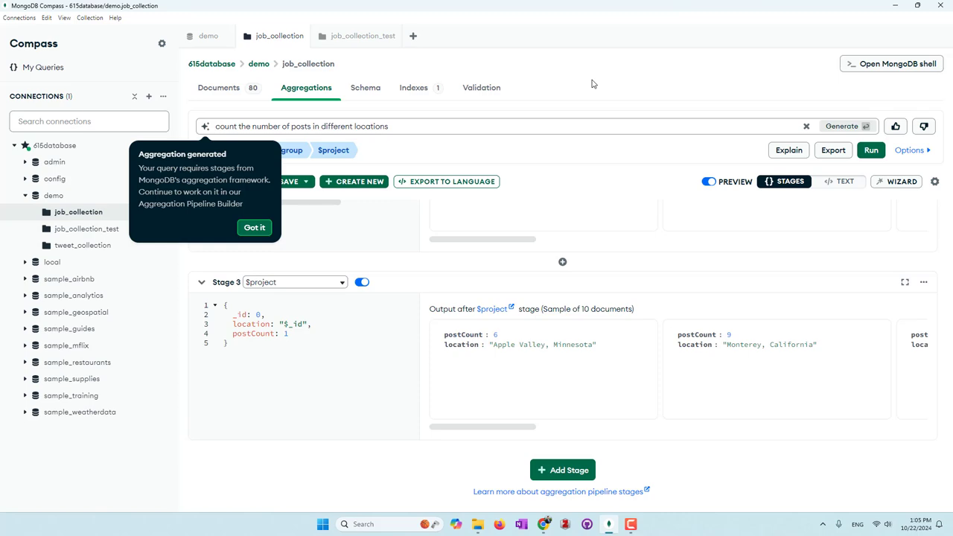
# - Dismiss the aggregation notice and review Stages 1–3 with their per-location postCount outputs
pyautogui.click(255, 227)
pyautogui.scroll(5, 429, 276)
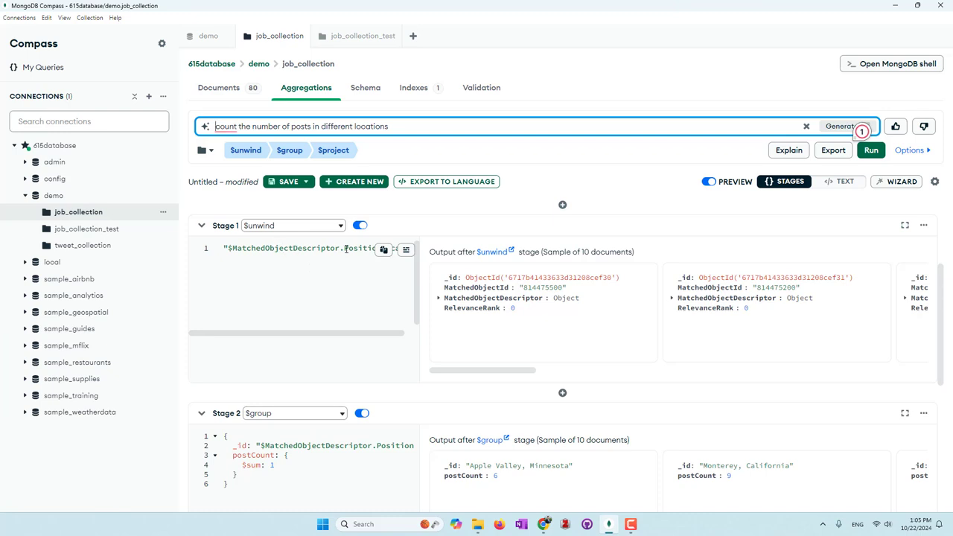
pyautogui.scroll(-1, 343, 294)
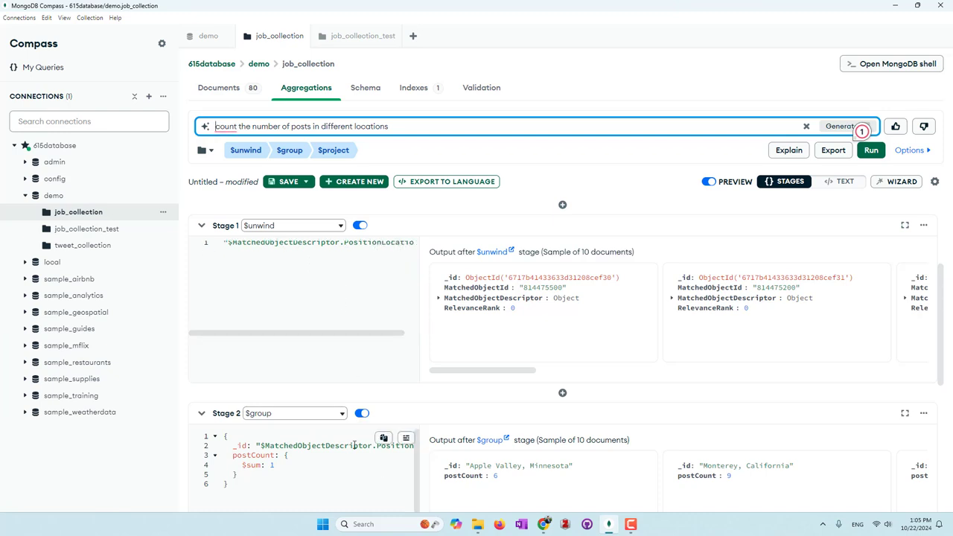
pyautogui.scroll(-2, 520, 458)
pyautogui.scroll(-3, 330, 440)
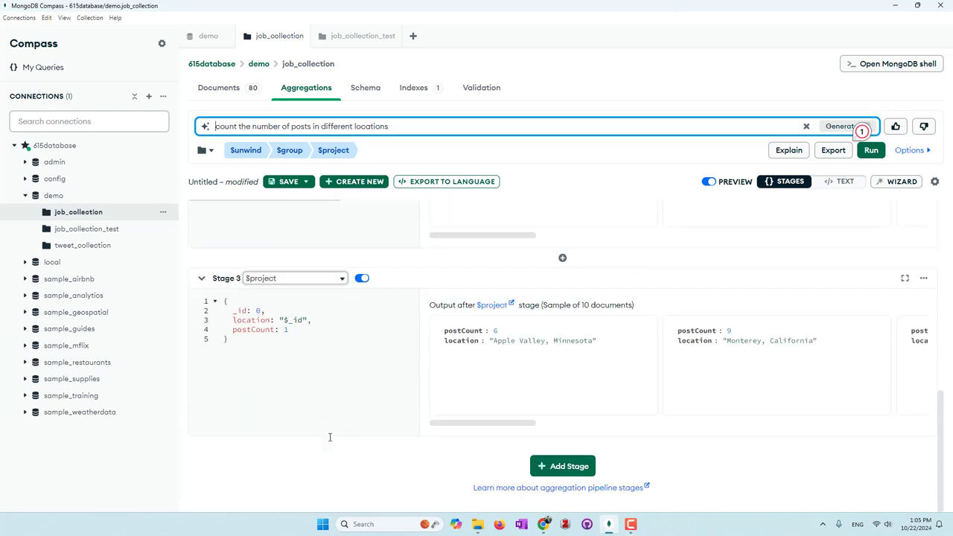
pyautogui.scroll(2, 370, 368)
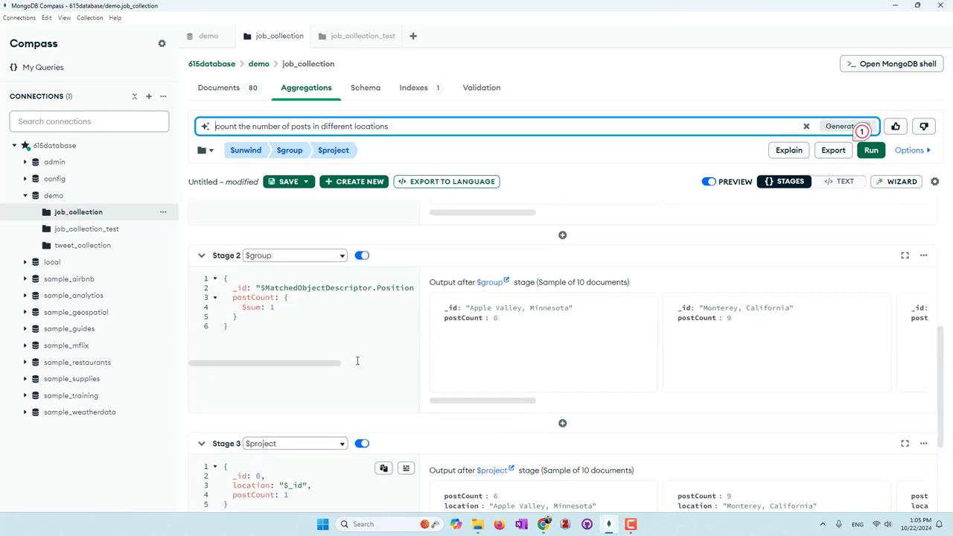
pyautogui.scroll(-2, 361, 417)
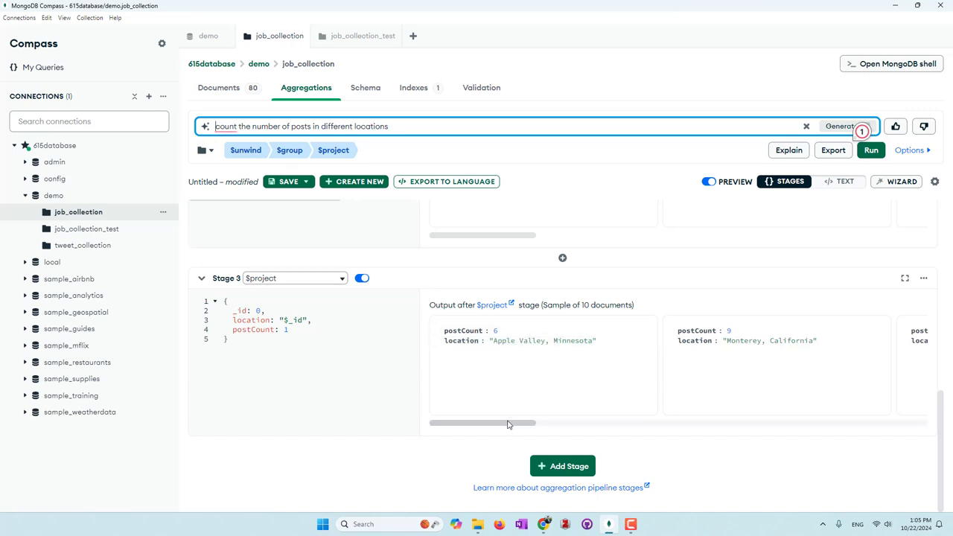
pyautogui.moveTo(508, 424); pyautogui.dragTo(435, 423)
# - Reword the prompt to 'show the top 10 locations with most job posts'
pyautogui.doubleClick(225, 127)
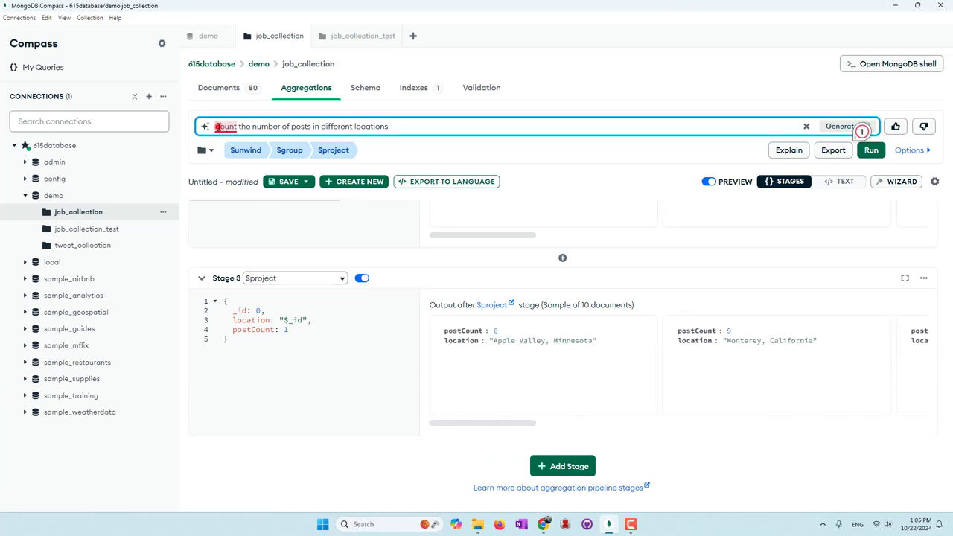
pyautogui.write('show the most')
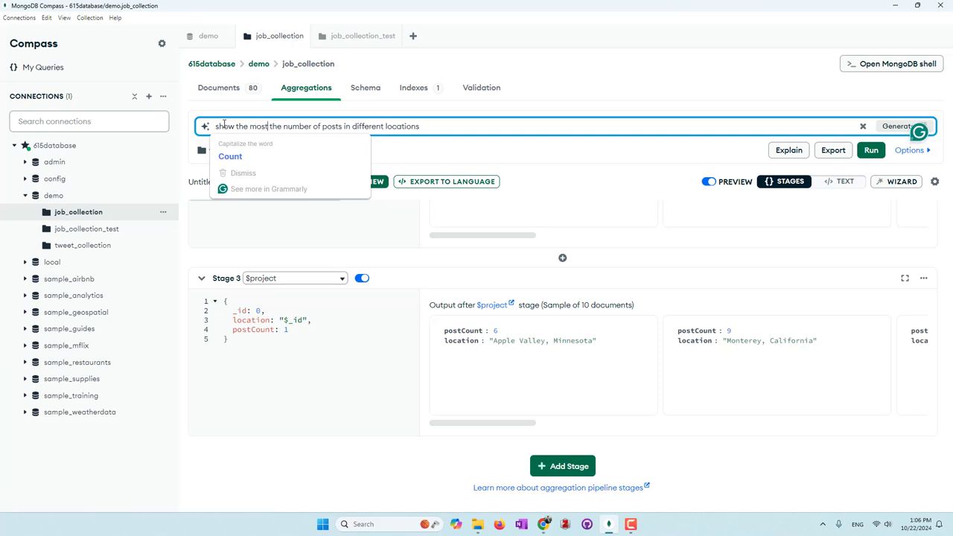
pyautogui.press('BackSpace')
pyautogui.press('BackSpace')
pyautogui.press('BackSpace')
pyautogui.press('BackSpace')
pyautogui.write('to')
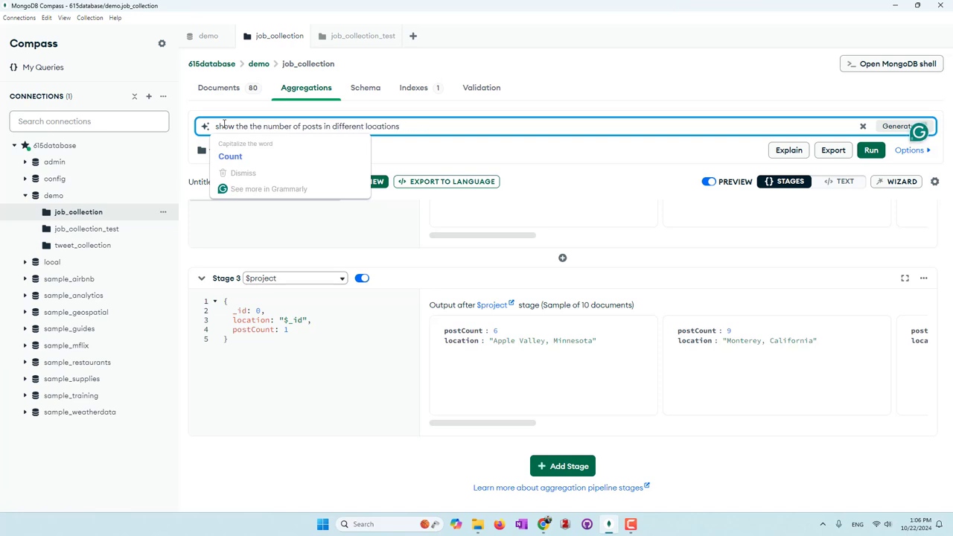
pyautogui.write('p 10 ')
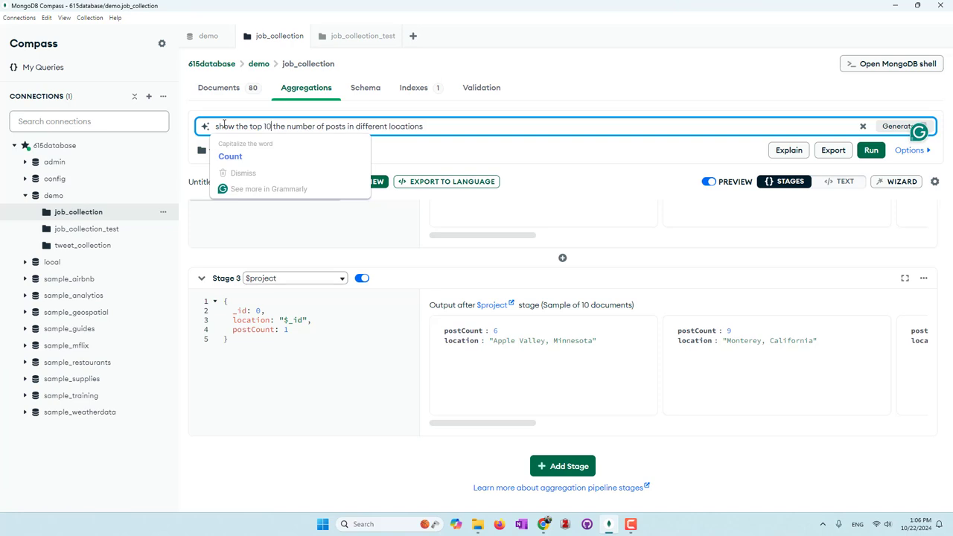
pyautogui.write('locaitons')
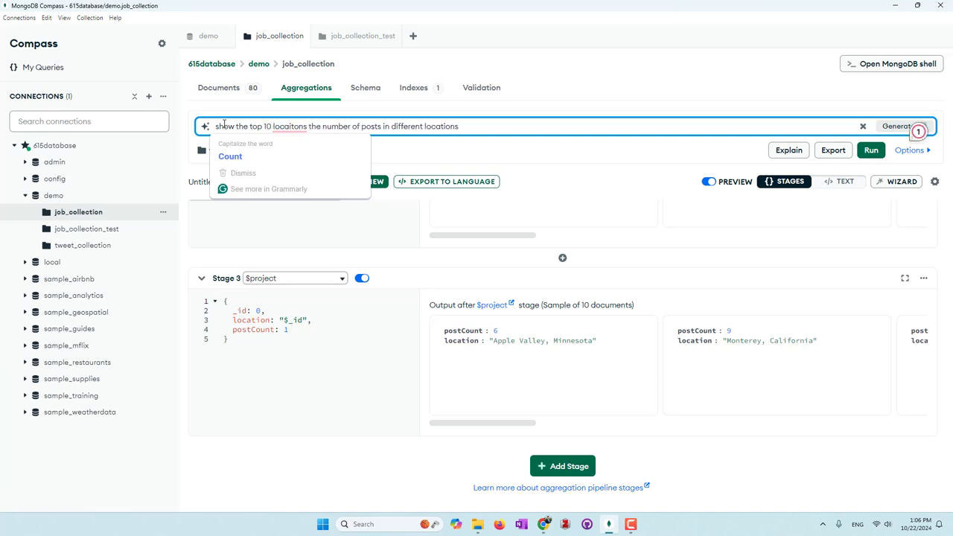
pyautogui.press('BackSpace')
pyautogui.press('BackSpace')
pyautogui.write('tions with ')
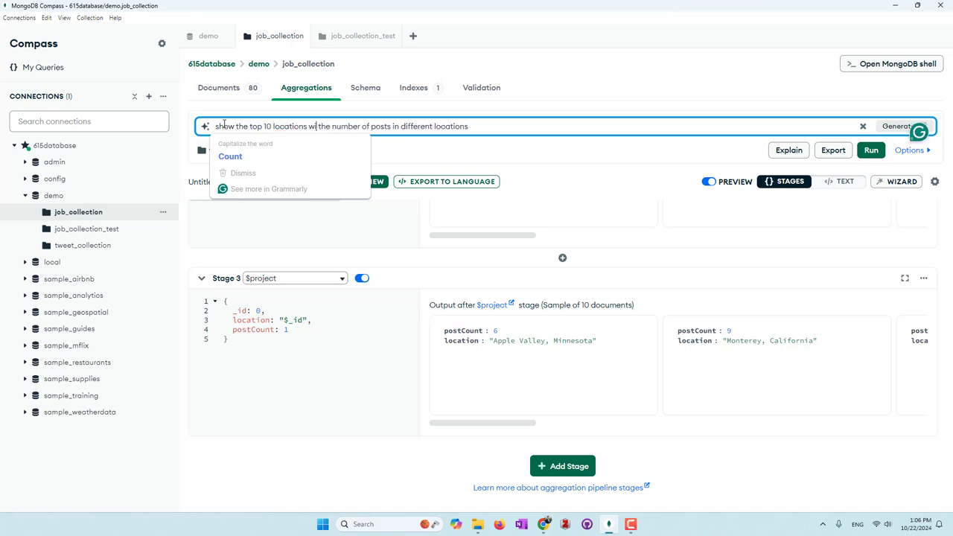
pyautogui.write('most job ')
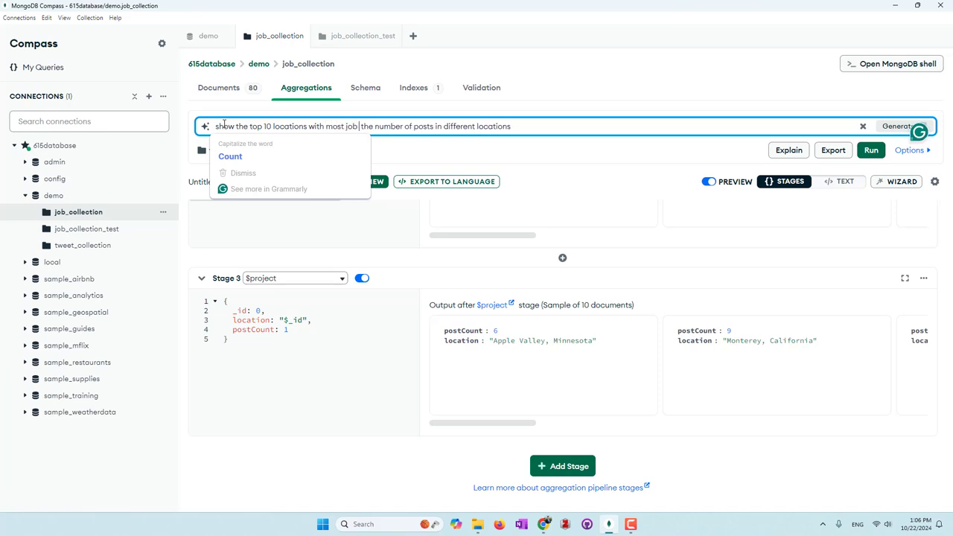
pyautogui.write('posts')
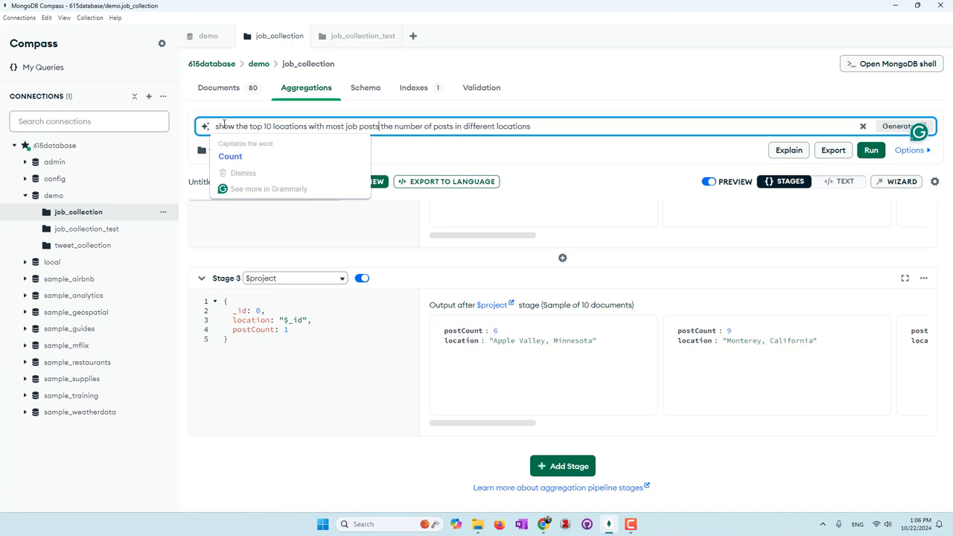
pyautogui.press('Delete')
pyautogui.press('Delete')
pyautogui.press('Delete')
pyautogui.press('Delete')
pyautogui.press('Delete')
pyautogui.press('Delete')
pyautogui.press('Delete')
pyautogui.press('Delete')
pyautogui.press('Delete')
pyautogui.press('Delete')
pyautogui.press('Delete')
pyautogui.press('Delete')
pyautogui.press('Delete')
pyautogui.press('Delete')
pyautogui.press('Delete')
pyautogui.press('Delete')
pyautogui.press('Delete')
pyautogui.press('Delete')
pyautogui.press('Delete')
pyautogui.press('Delete')
pyautogui.press('Delete')
pyautogui.press('Delete')
pyautogui.press('Delete')
pyautogui.press('Delete')
pyautogui.press('Delete')
pyautogui.press('Delete')
pyautogui.press('Delete')
pyautogui.press('Delete')
pyautogui.press('Delete')
pyautogui.press('Delete')
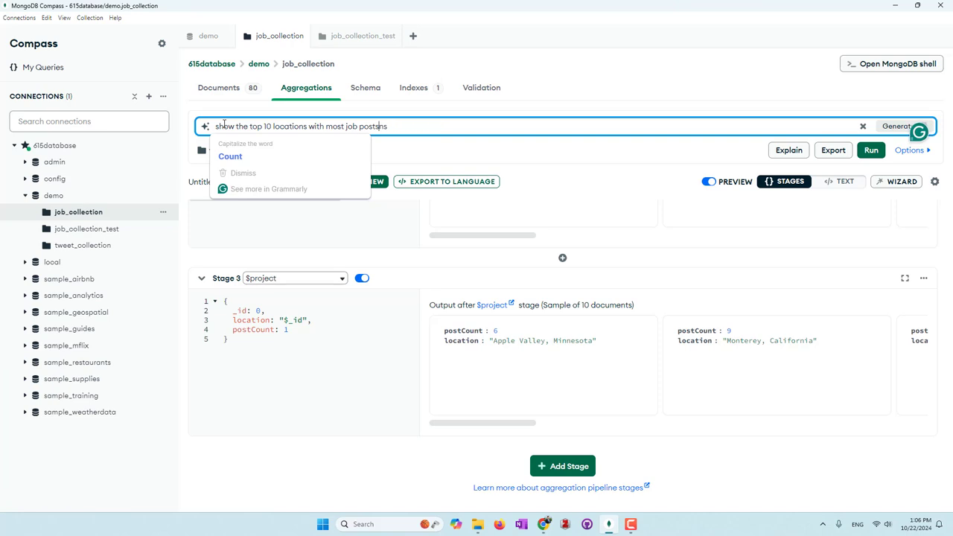
# - Generate the five-stage top-locations pipeline and inspect its output, led by Washington, District of Columbia (40)
pyautogui.click(586, 87)
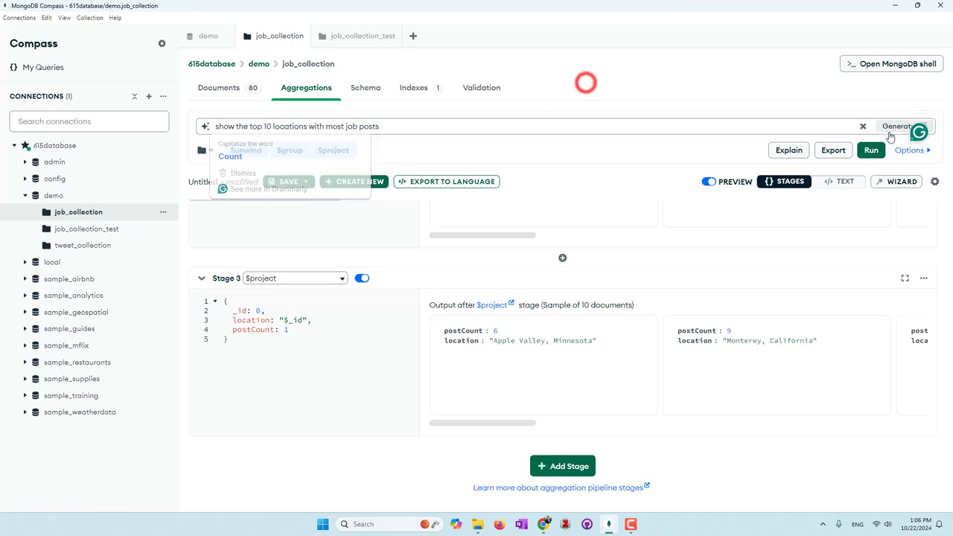
pyautogui.click(893, 125)
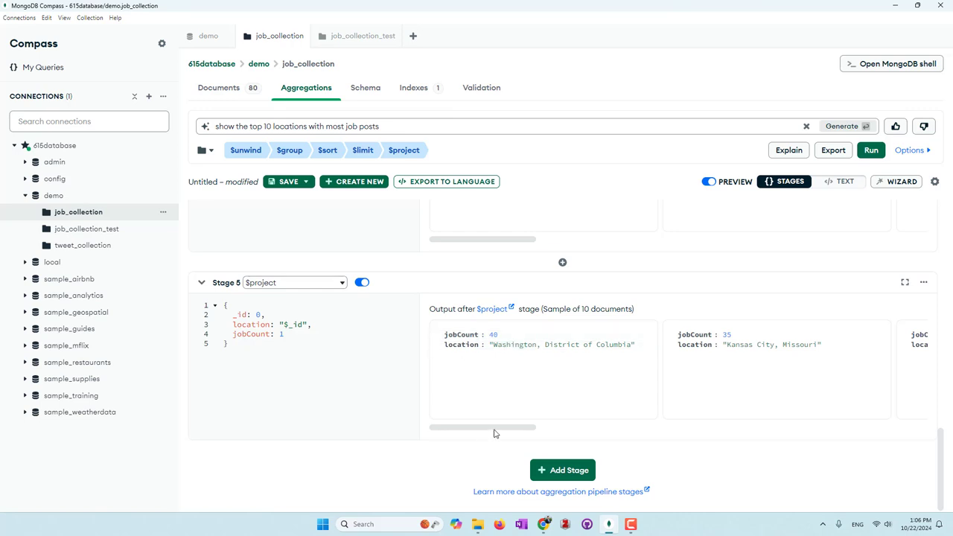
pyautogui.moveTo(497, 431); pyautogui.dragTo(464, 413)
pyautogui.scroll(2, 482, 381)
pyautogui.scroll(-2, 482, 381)
pyautogui.scroll(10, 482, 381)
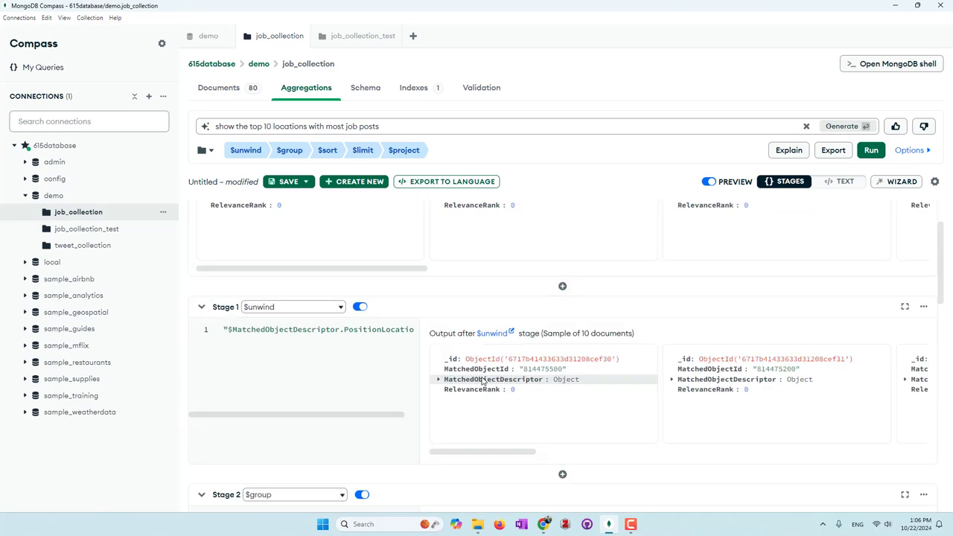
# - Swap 'locations' for 'organizations' in the prompt and regenerate, showing Federal Aviation Administration first at 18
pyautogui.doubleClick(290, 127)
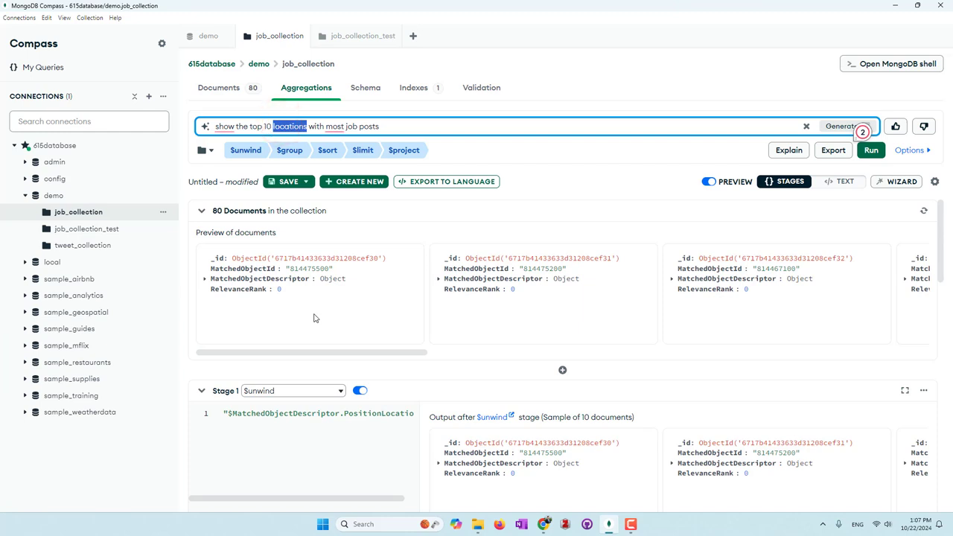
pyautogui.write('orga')
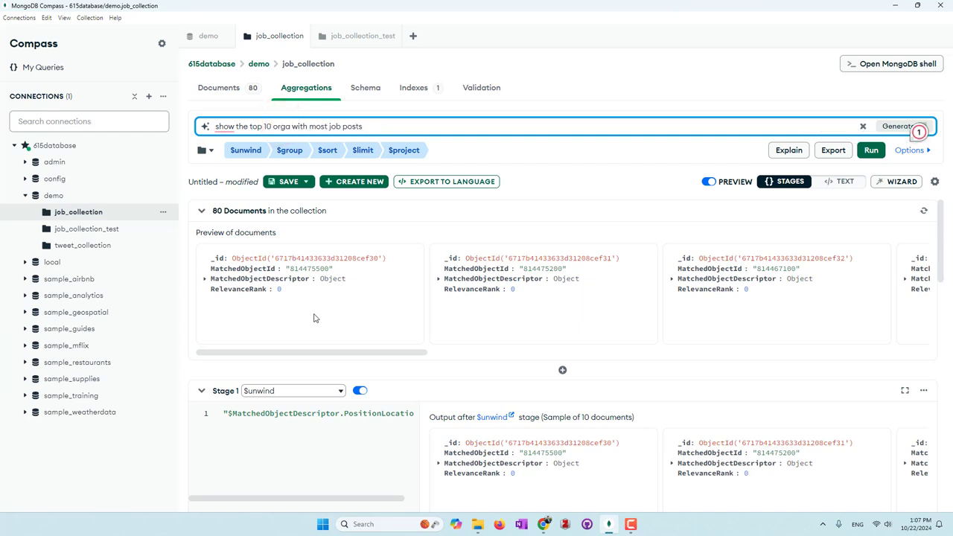
pyautogui.press('BackSpace')
pyautogui.press('BackSpace')
pyautogui.write('gnizations')
pyautogui.click(286, 126)
pyautogui.write('a')
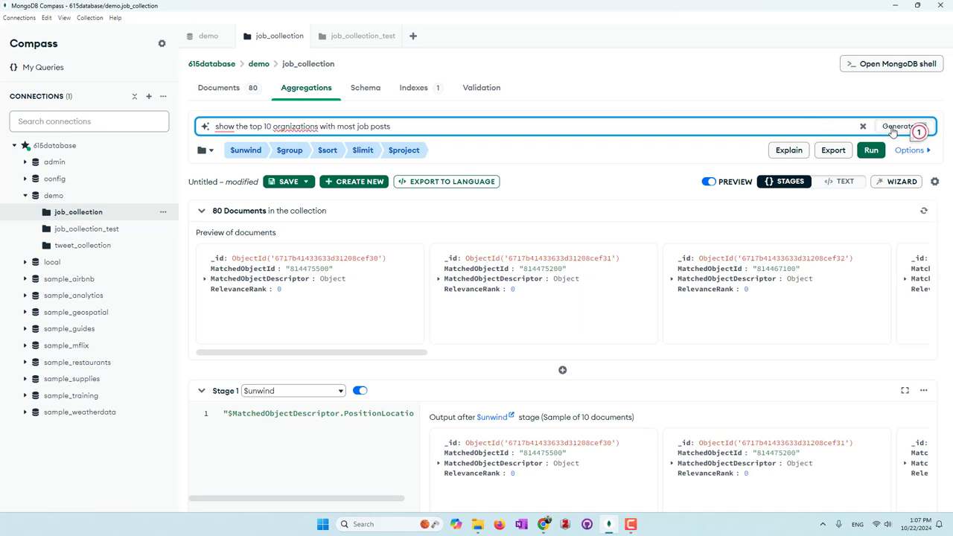
pyautogui.press('Return')
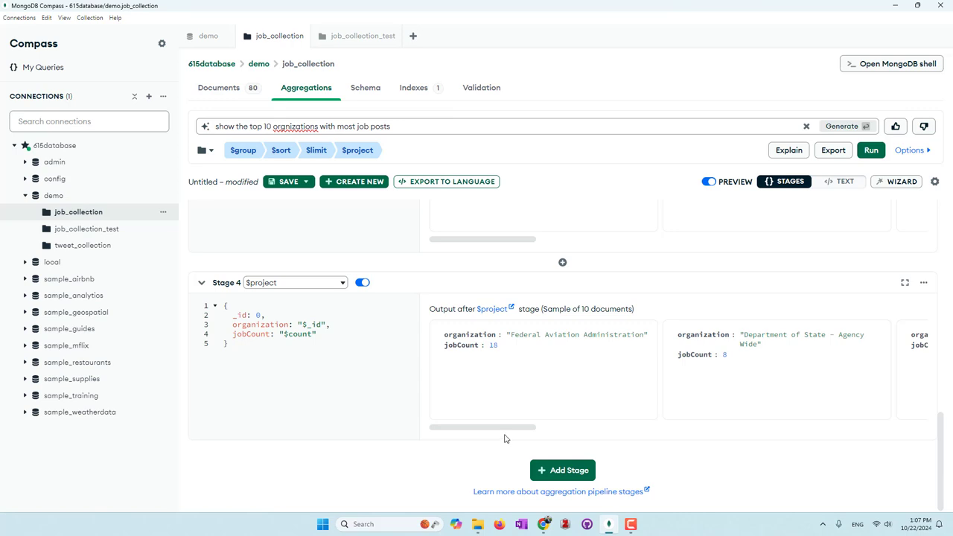
pyautogui.moveTo(512, 429); pyautogui.dragTo(593, 434)
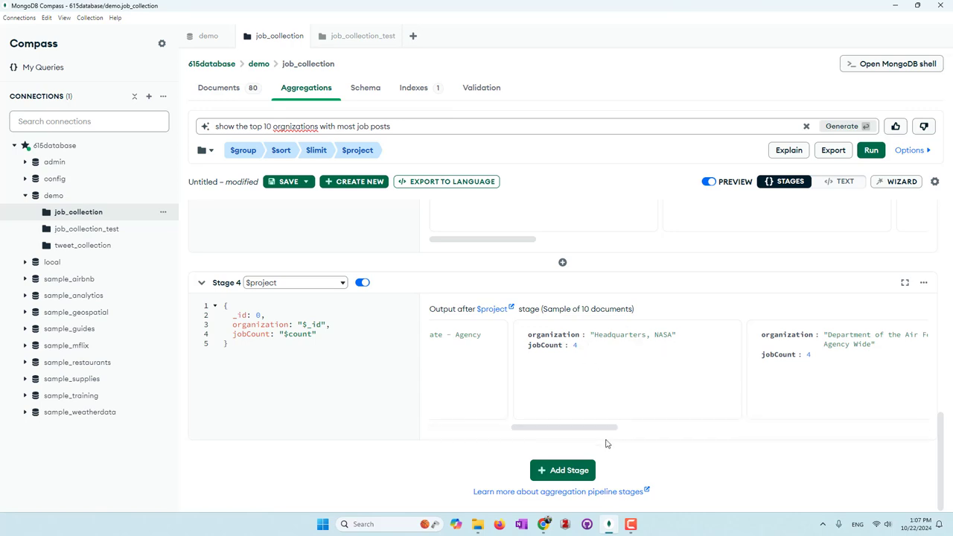
pyautogui.moveTo(605, 431)
pyautogui.mouseDown()
pyautogui.moveTo(653, 430)
pyautogui.moveTo(606, 433)
pyautogui.mouseUp()
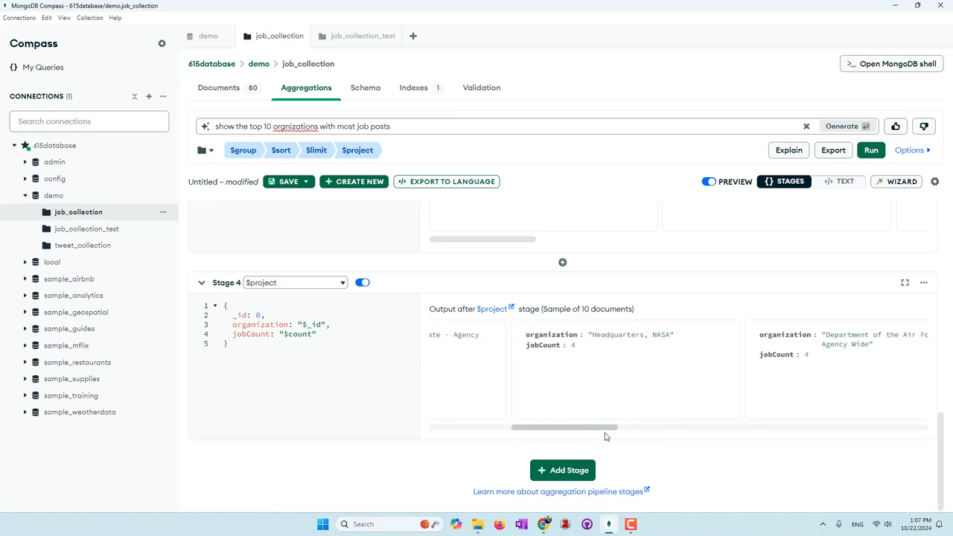
# - Generate a $match pipeline from 'show me the jobs from nasa', which previews 0 documents
pyautogui.tripleClick(408, 123)
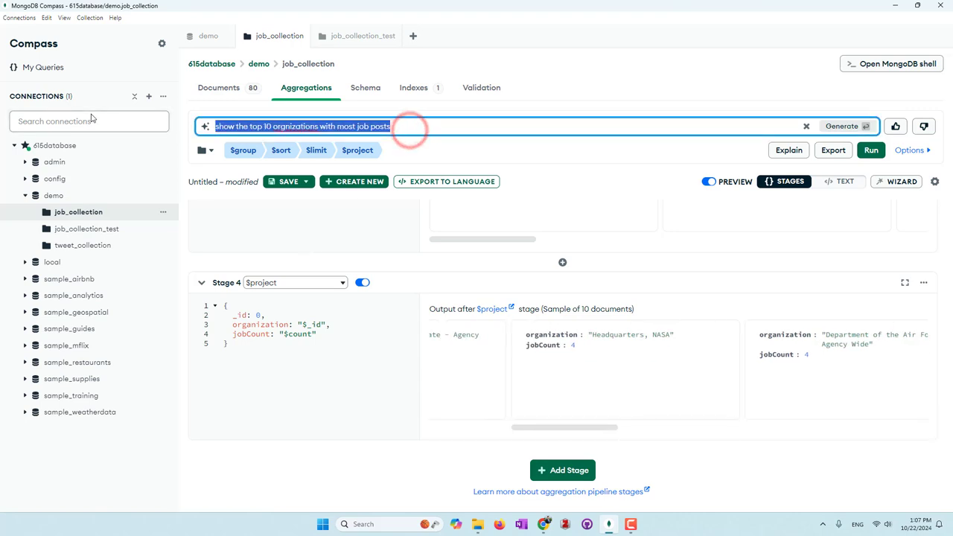
pyautogui.write('show me the jo')
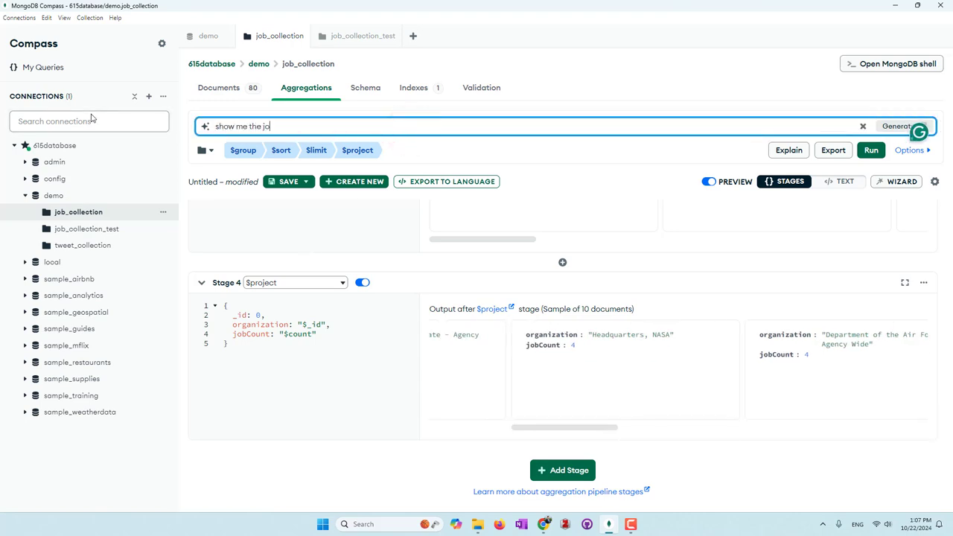
pyautogui.write('bs from nasa')
pyautogui.press('Return')
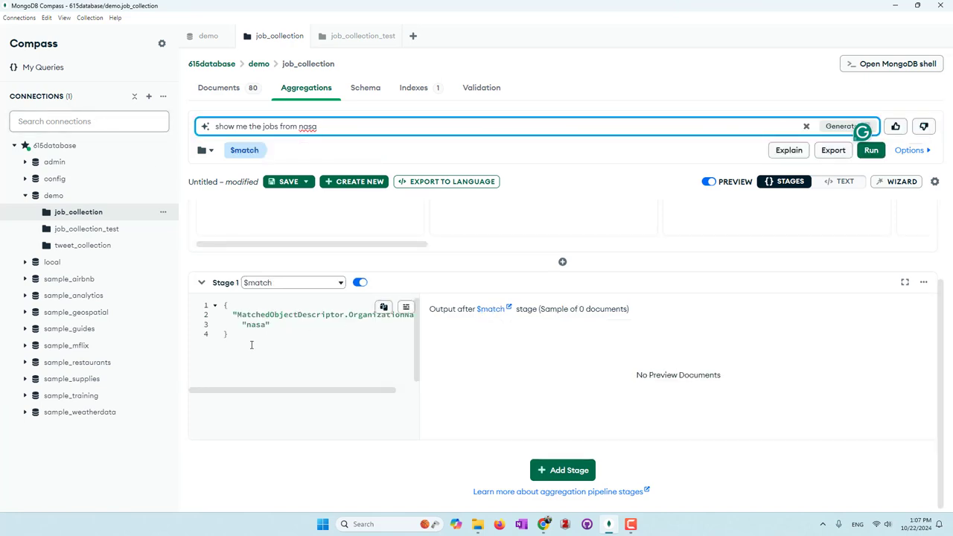
pyautogui.scroll(-2, 251, 344)
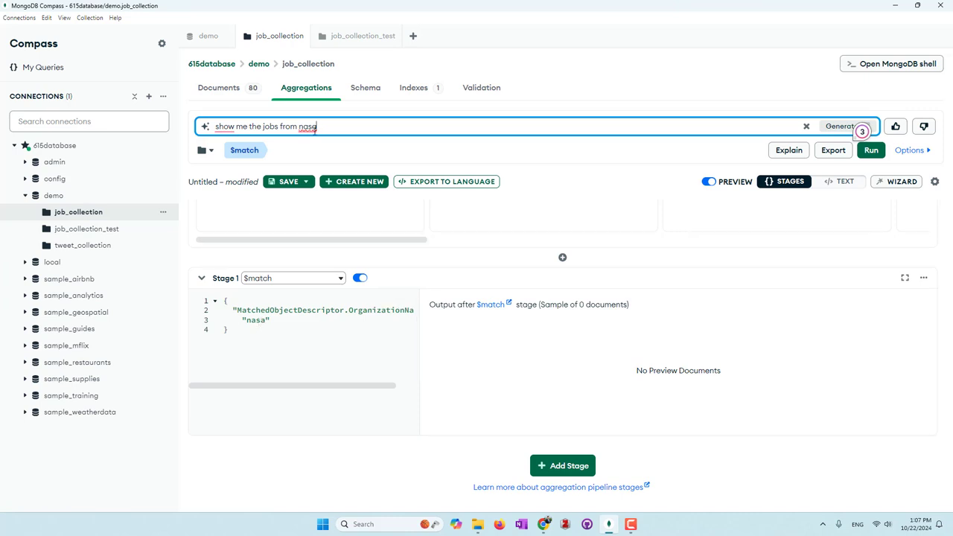
pyautogui.moveTo(307, 128)
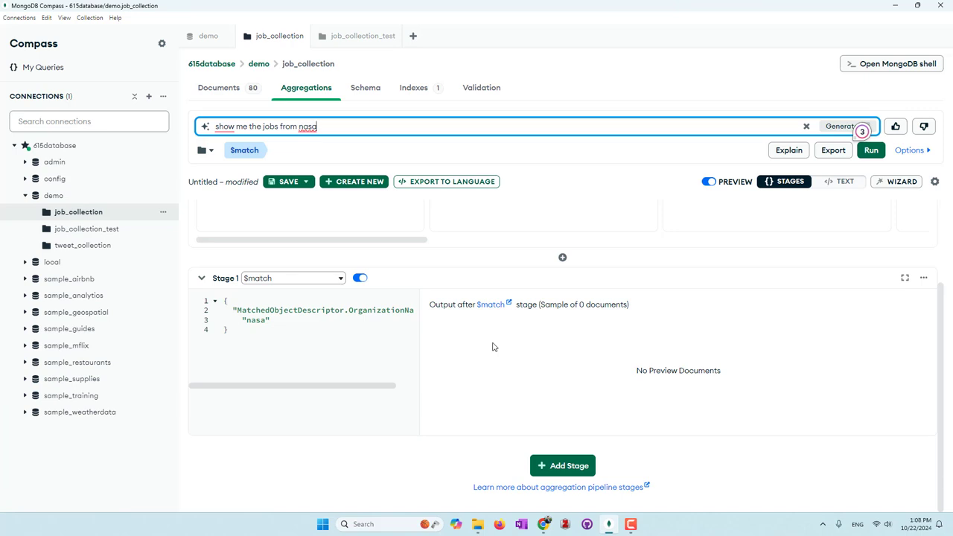
# - Toggle query Options and revisit Aggregations, ending on the Documents list showing 1–25 of 80
pyautogui.click(233, 90)
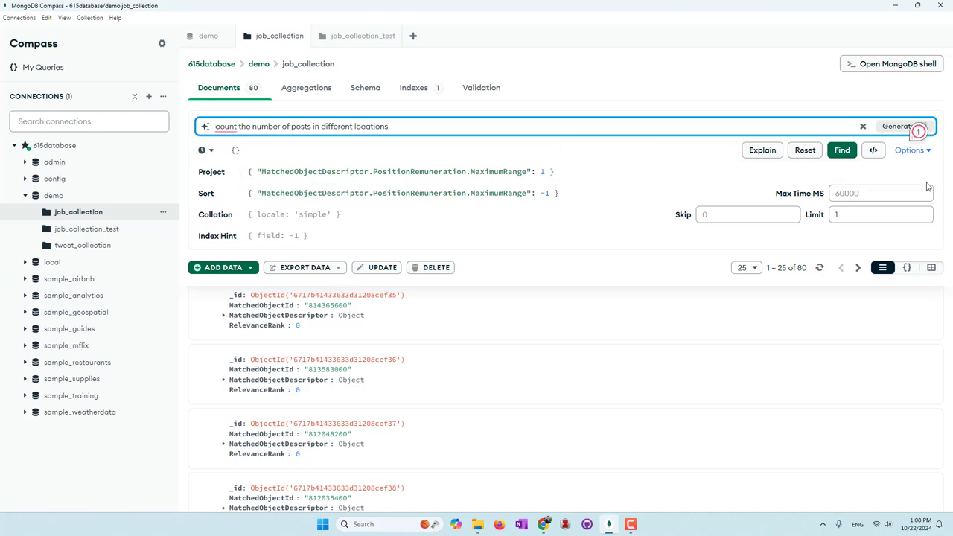
pyautogui.click(909, 151)
pyautogui.click(909, 150)
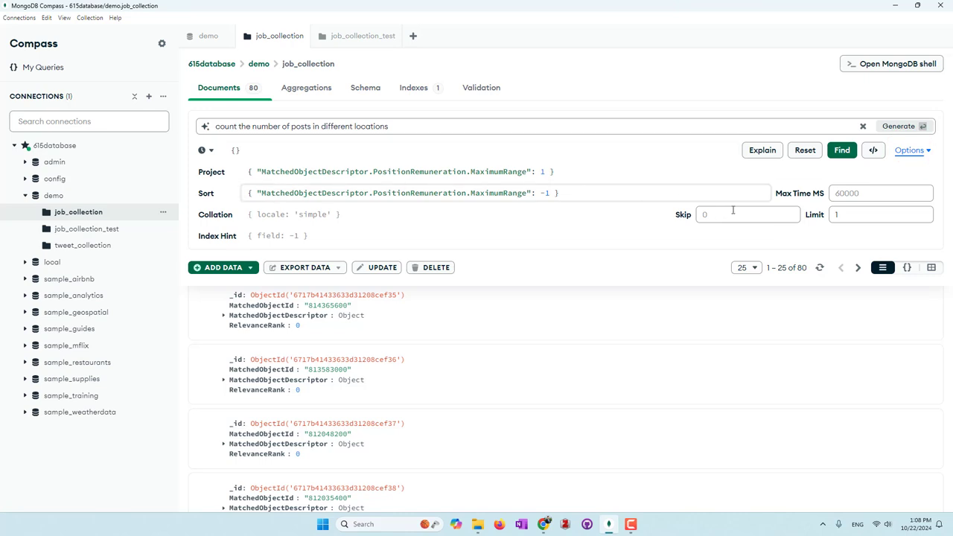
pyautogui.click(295, 91)
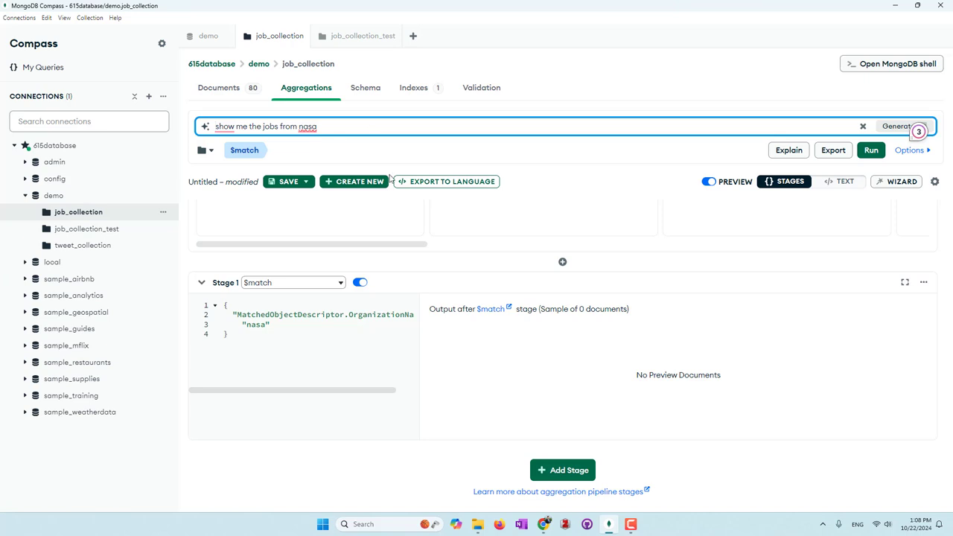
pyautogui.scroll(3, 536, 385)
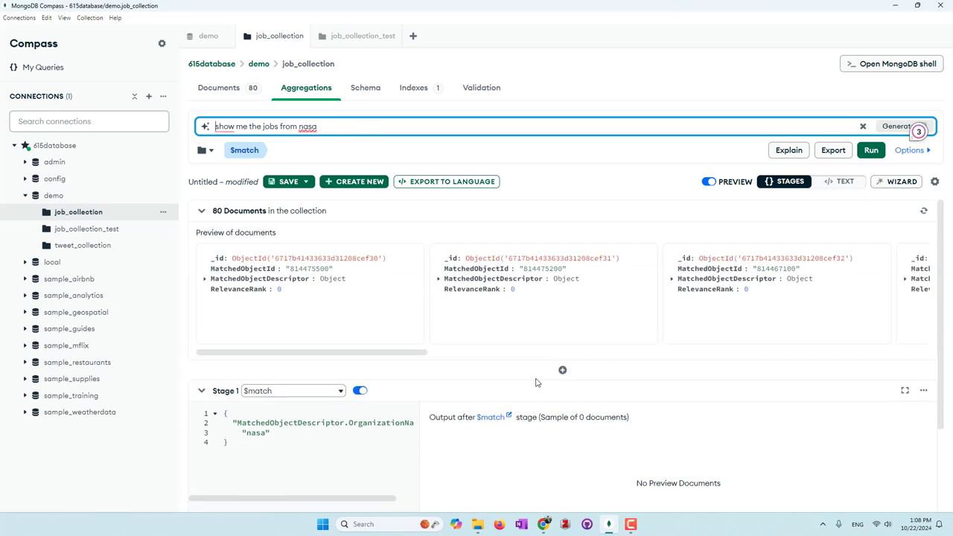
pyautogui.scroll(-3, 536, 367)
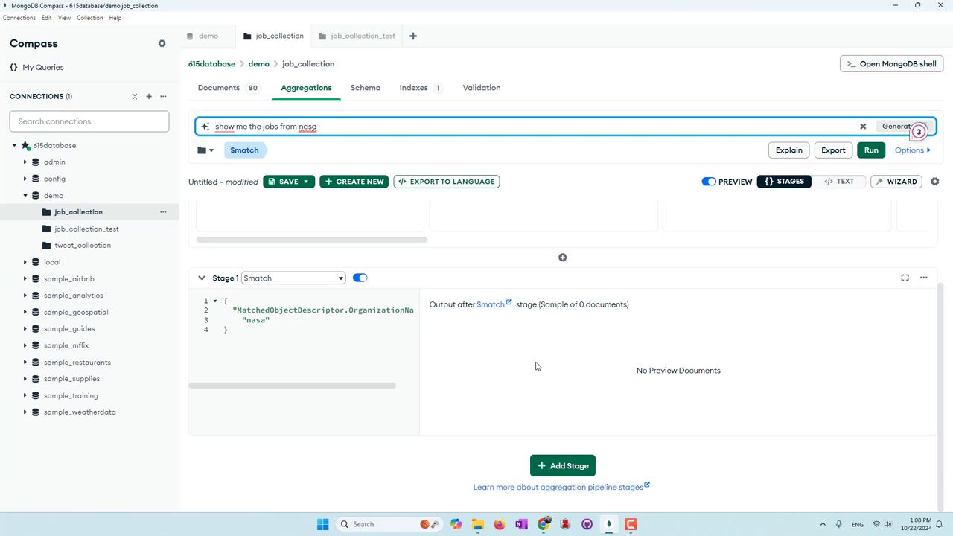
pyautogui.click(223, 88)
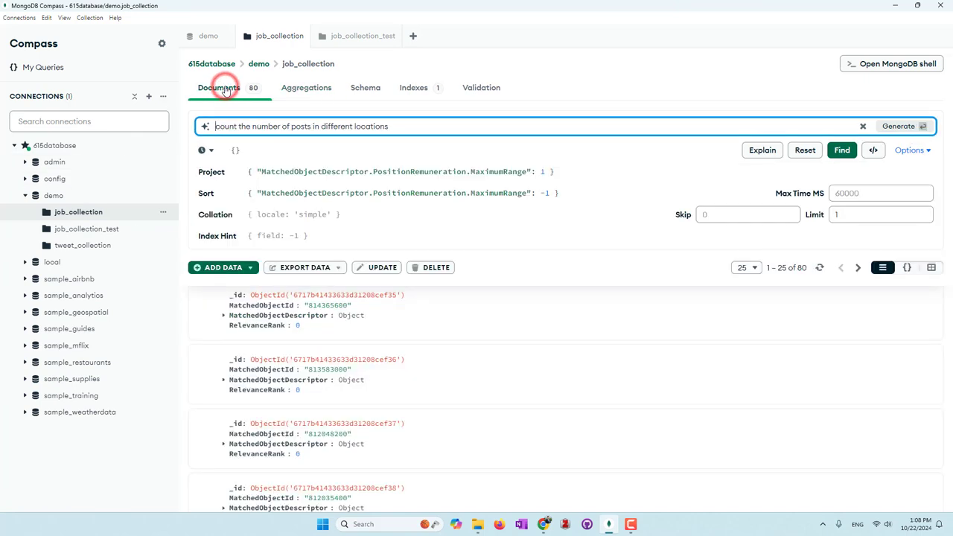
# - Reset the query and expand the first job document's nested fields
pyautogui.click(808, 153)
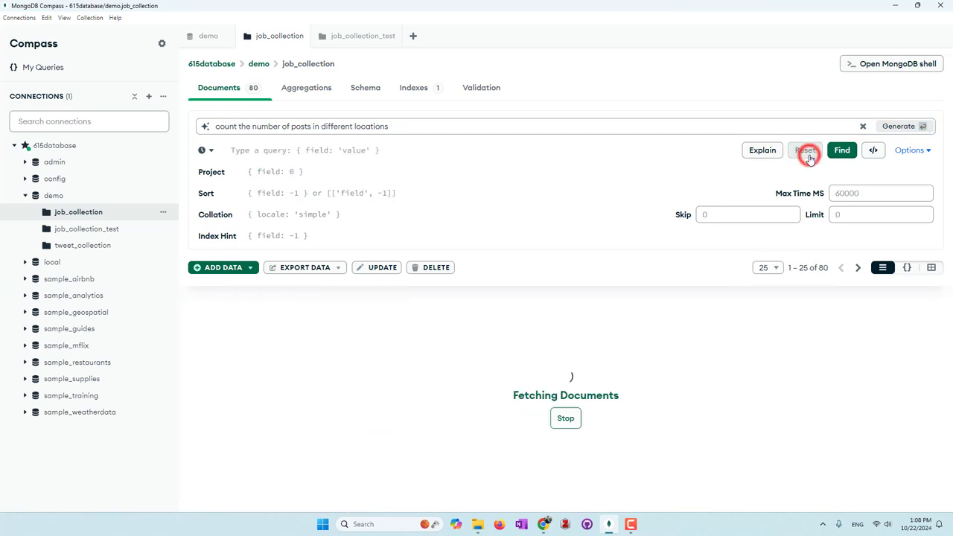
pyautogui.scroll(-1, 212, 335)
pyautogui.scroll(1, 212, 335)
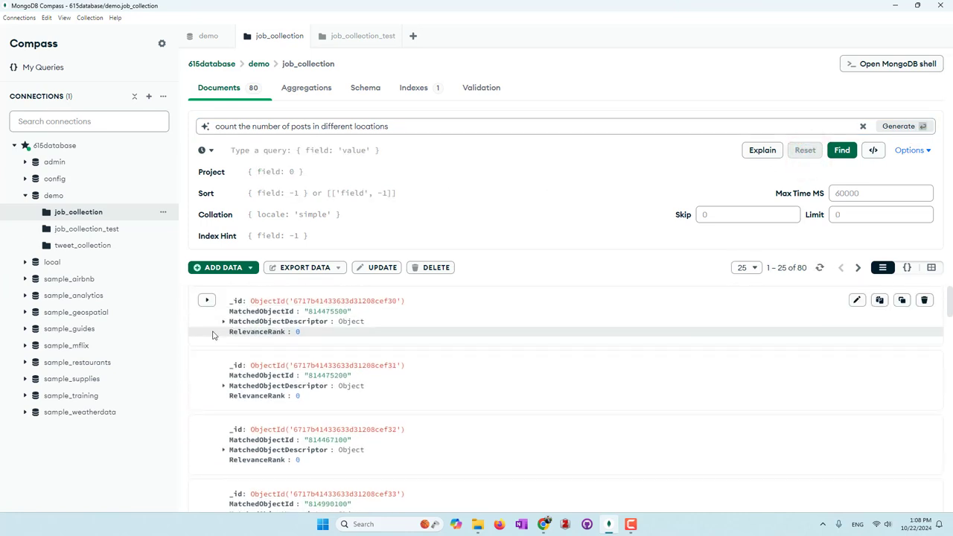
pyautogui.click(206, 300)
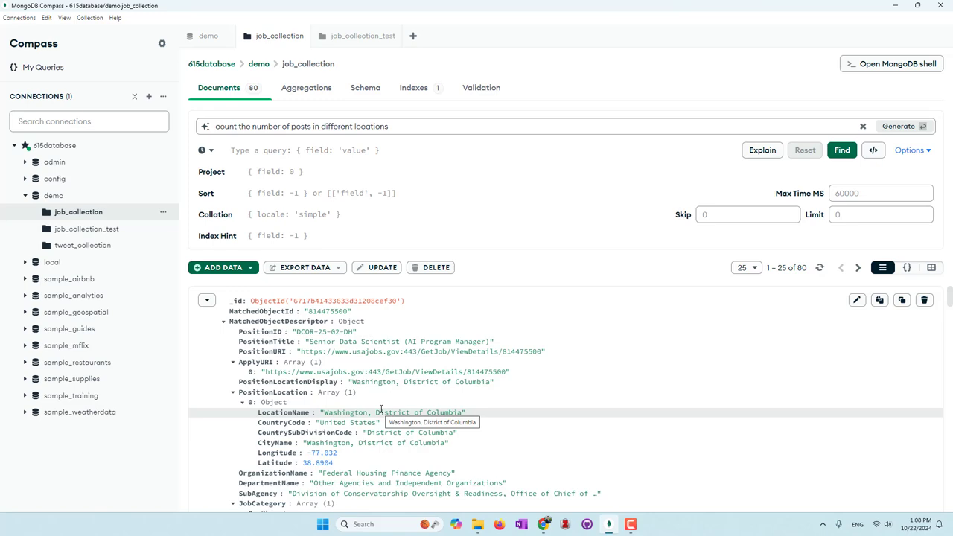
pyautogui.scroll(-3, 381, 411)
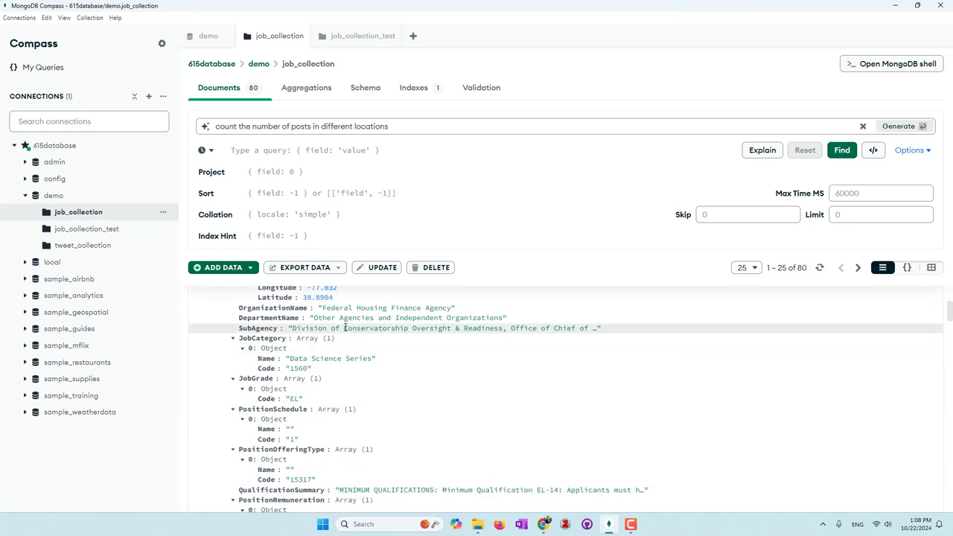
pyautogui.scroll(-3, 415, 426)
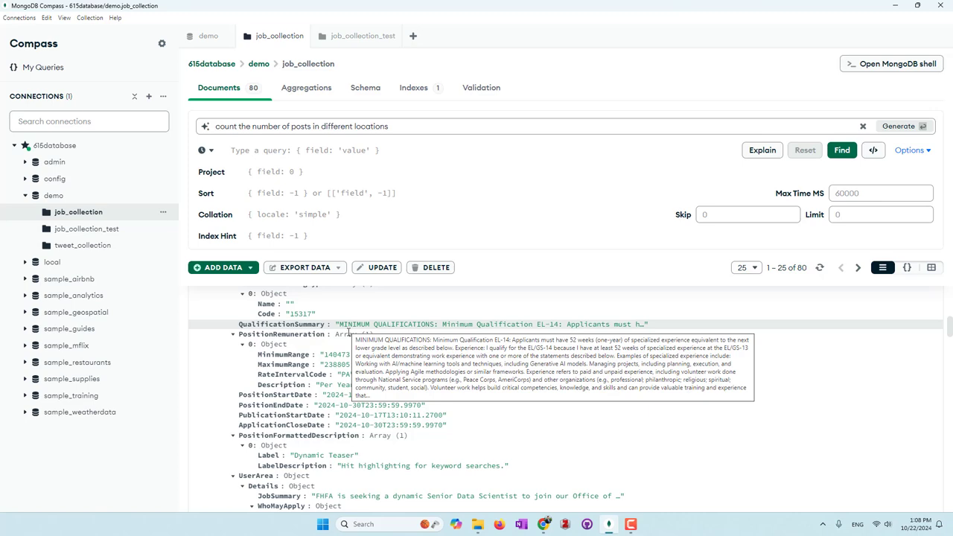
pyautogui.scroll(-3, 408, 435)
pyautogui.scroll(-10, 408, 434)
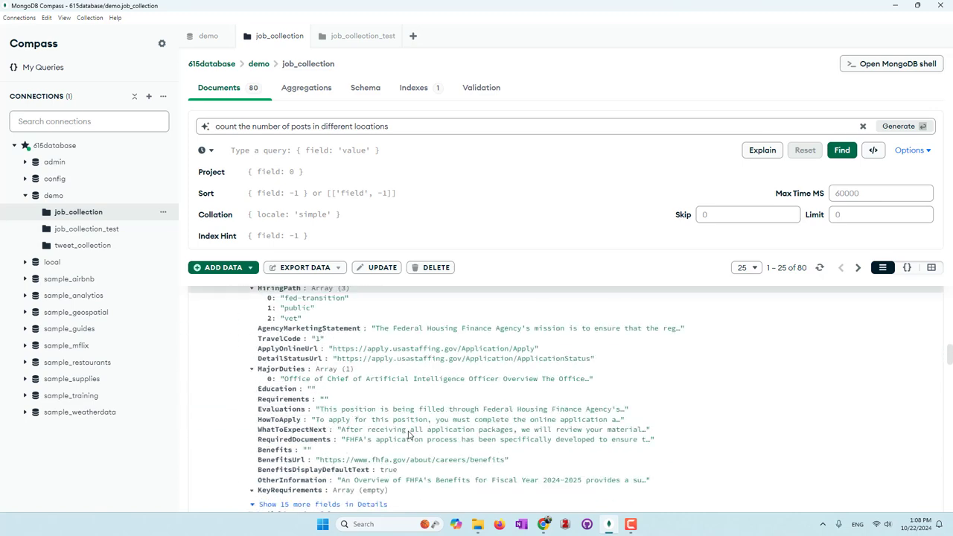
pyautogui.scroll(3, 408, 435)
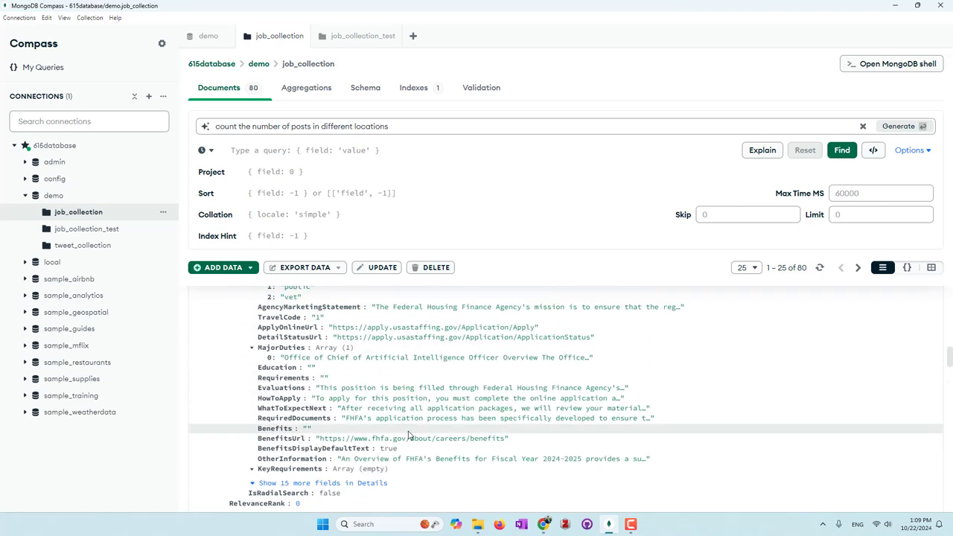
# - Reveal the 15 extra Details fields, including KeyRequirements, WithinArea and CommuteDistance
pyautogui.click(361, 485)
pyautogui.scroll(-3, 440, 450)
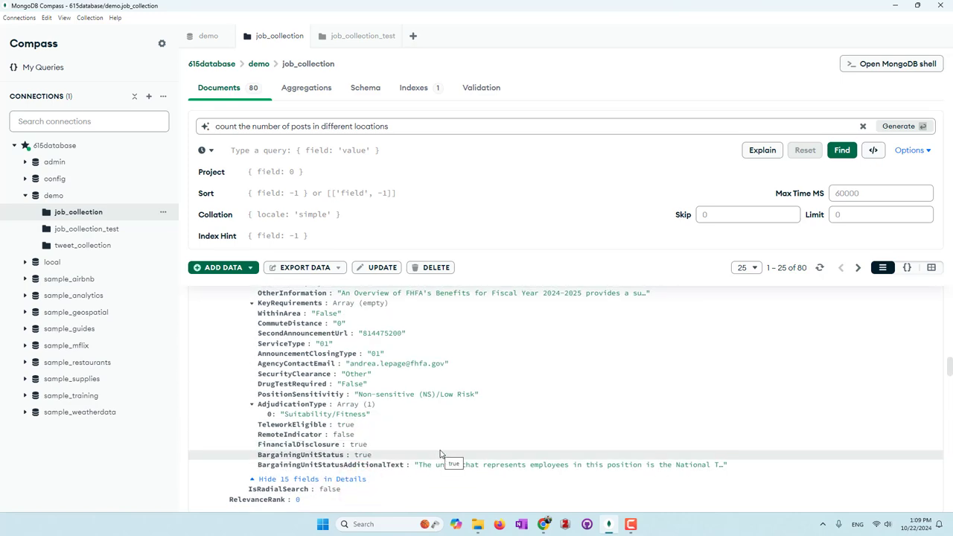
pyautogui.scroll(3, 440, 455)
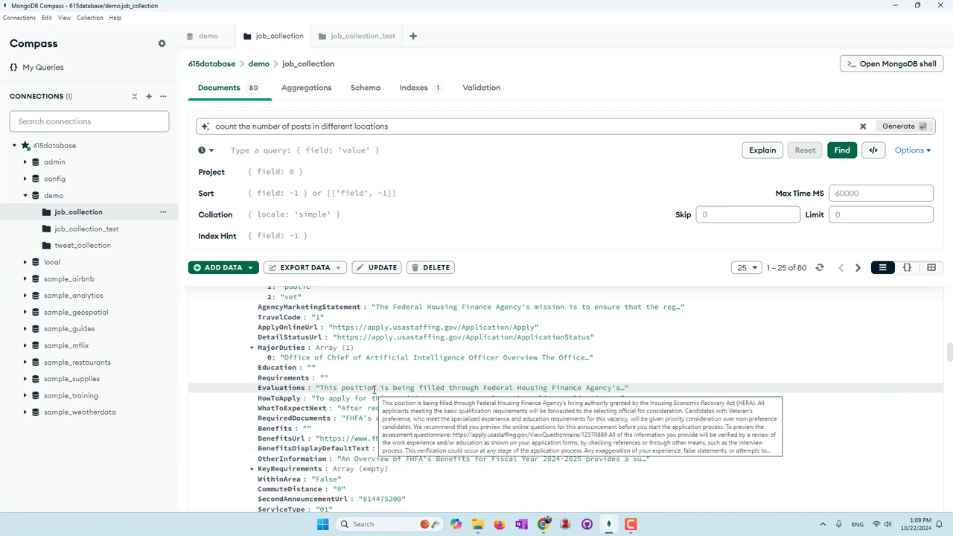
pyautogui.scroll(-2, 464, 473)
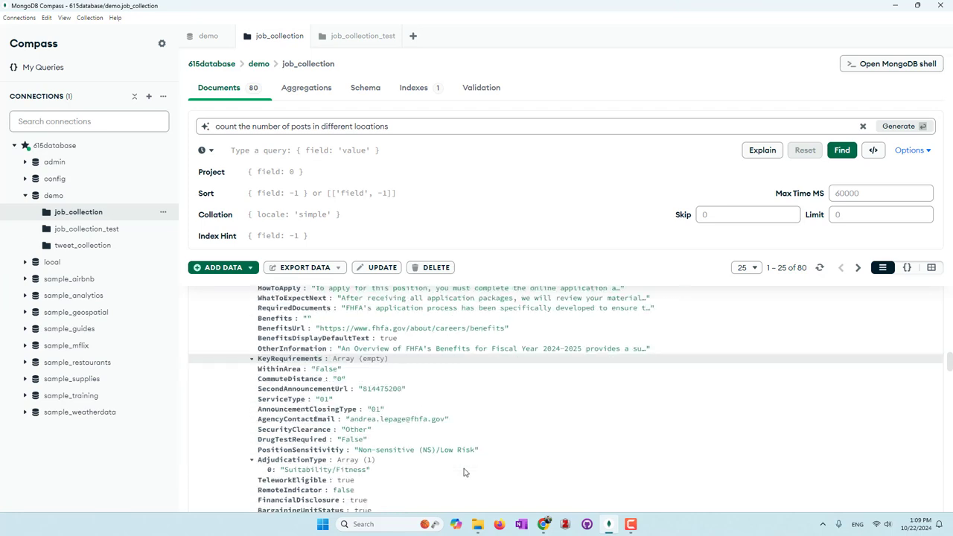
pyautogui.scroll(-4, 464, 472)
pyautogui.scroll(6, 356, 388)
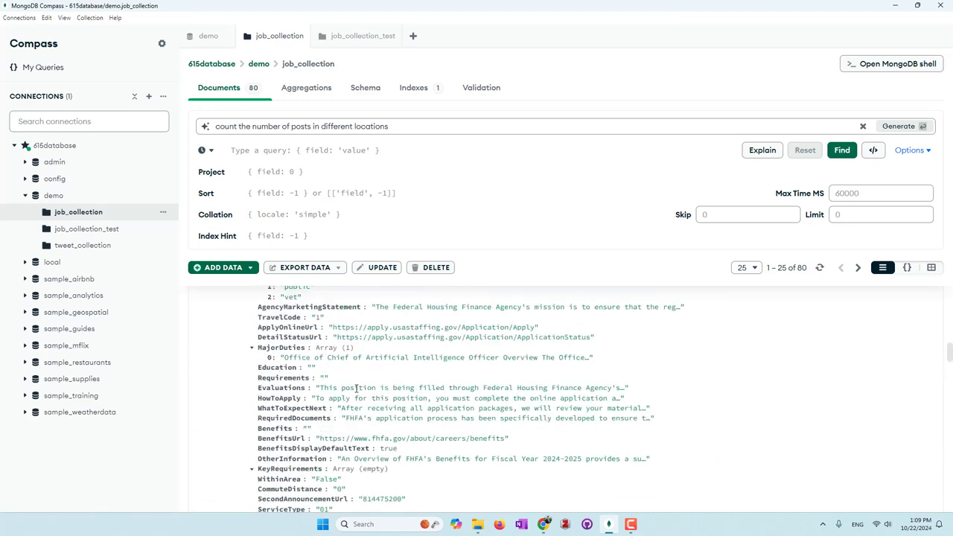
pyautogui.scroll(6, 355, 388)
pyautogui.scroll(-3, 325, 369)
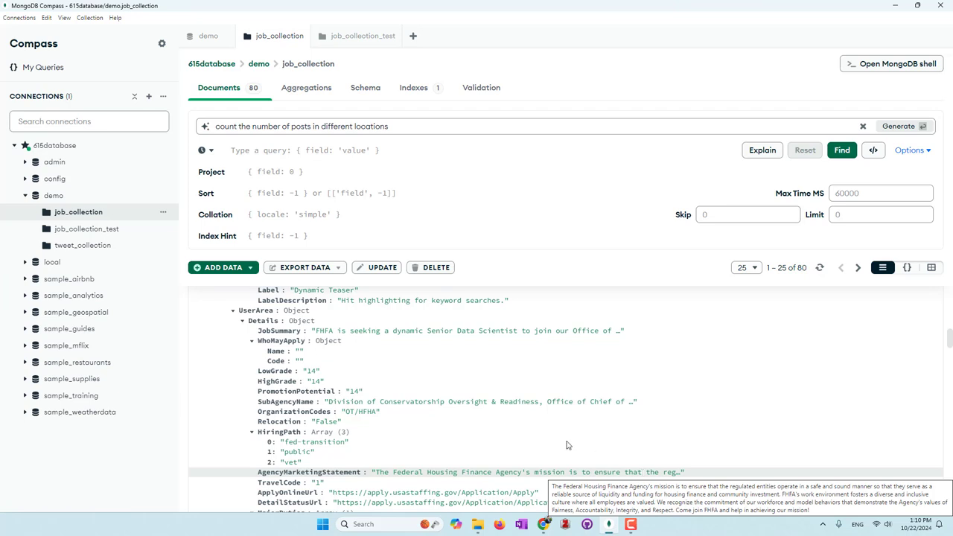
# - Start exporting job_collection from MongoDB Compass in CSV format
pyautogui.click(163, 212)
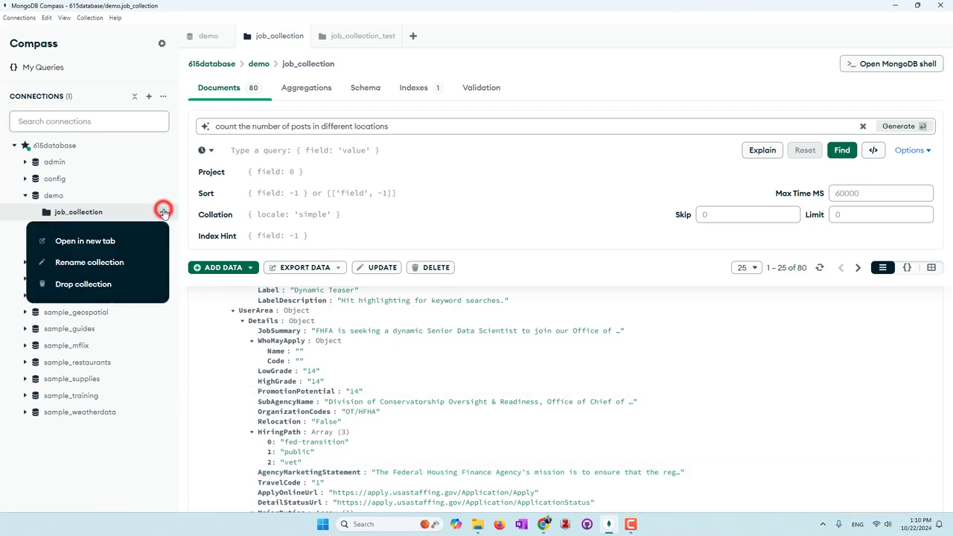
pyautogui.click(129, 214)
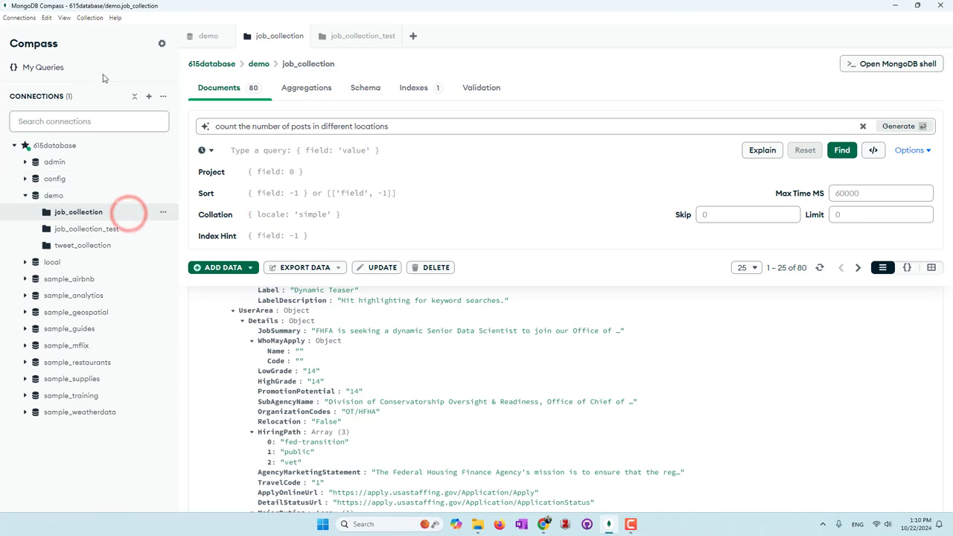
pyautogui.click(89, 17)
pyautogui.click(110, 71)
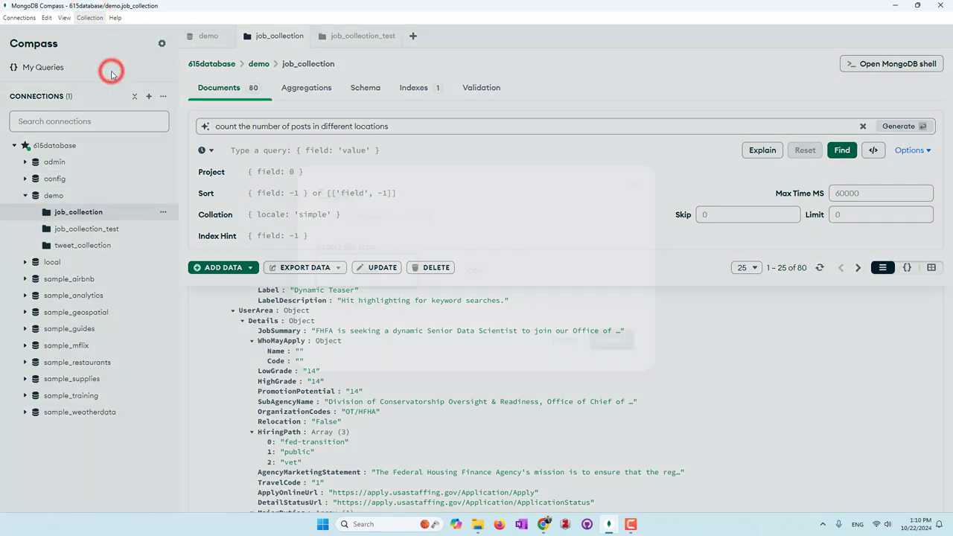
pyautogui.click(506, 275)
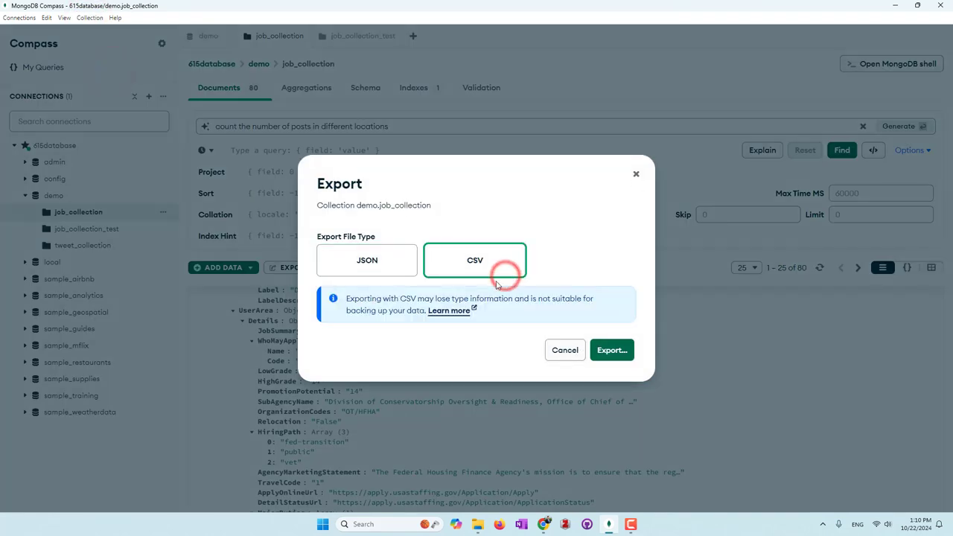
pyautogui.click(632, 357)
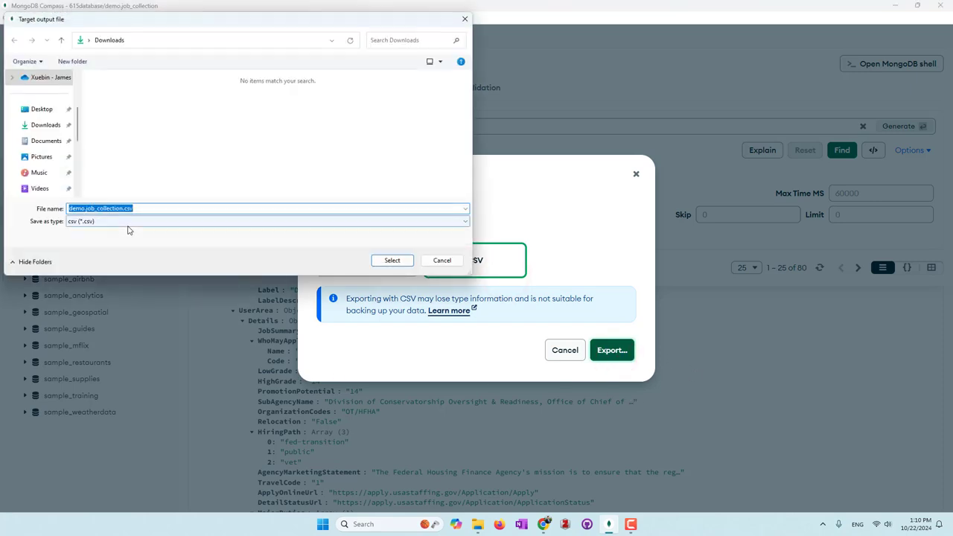
# - Save the export to Downloads as demo.job_collection.txt using the All Files type
pyautogui.click(158, 220)
pyautogui.click(155, 238)
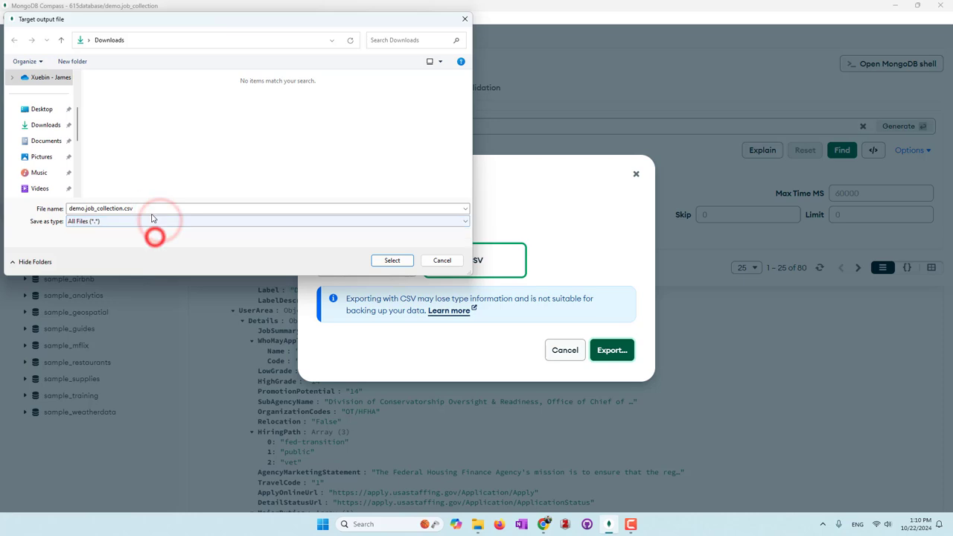
pyautogui.click(154, 209)
pyautogui.click(160, 208)
pyautogui.press('BackSpace')
pyautogui.press('BackSpace')
pyautogui.press('BackSpace')
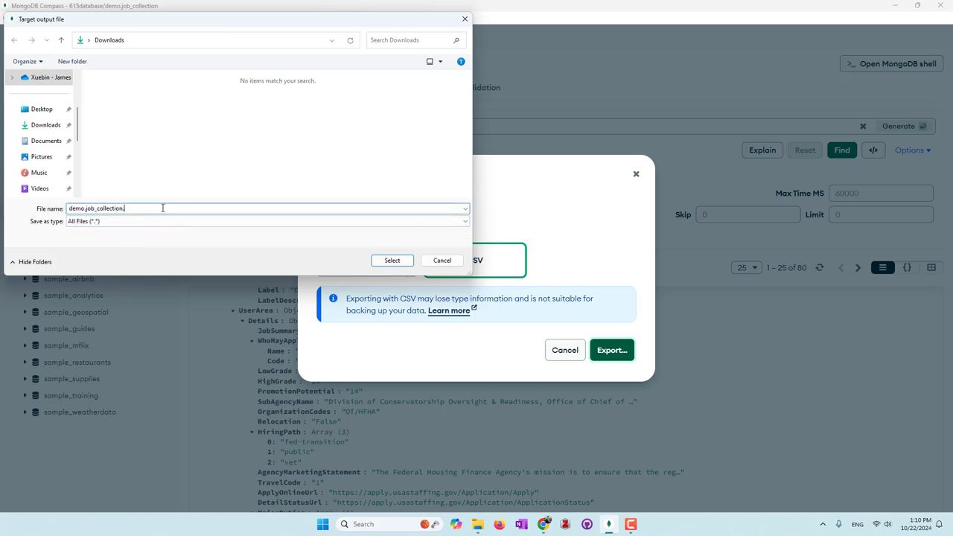
pyautogui.write('txt')
pyautogui.click(393, 259)
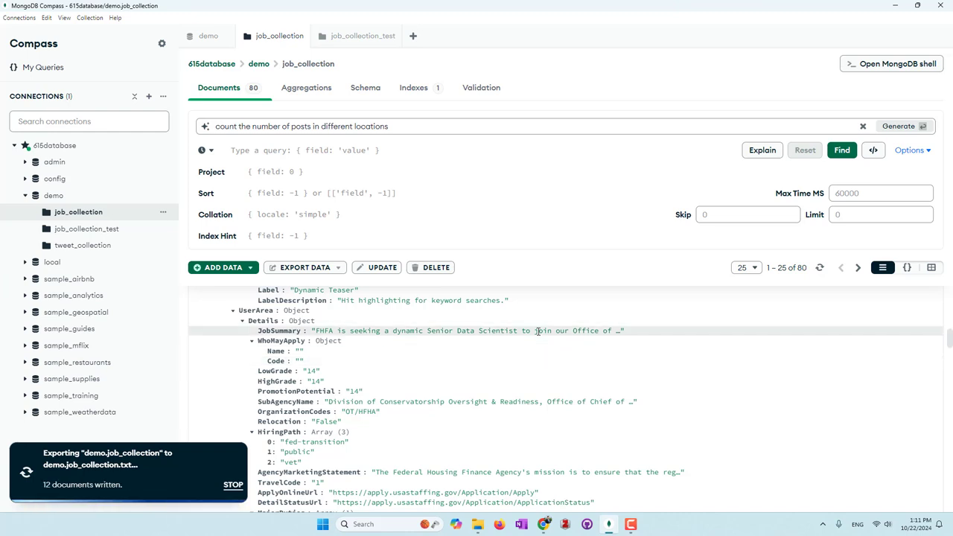
# - Maximize the Downloads folder and open demo.job_collection.txt with Edit with Notepad++
pyautogui.click(479, 525)
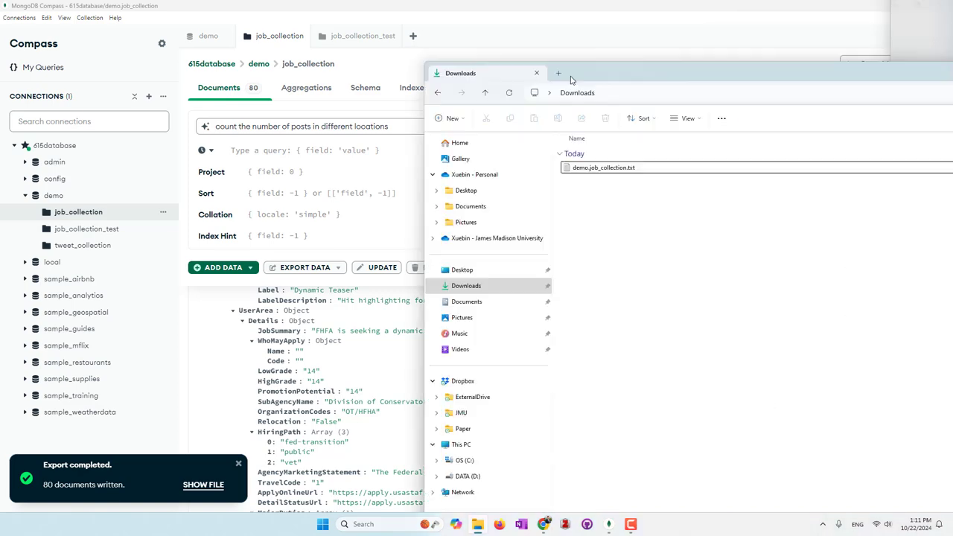
pyautogui.moveTo(671, 74); pyautogui.dragTo(464, 77)
pyautogui.doubleClick(525, 77)
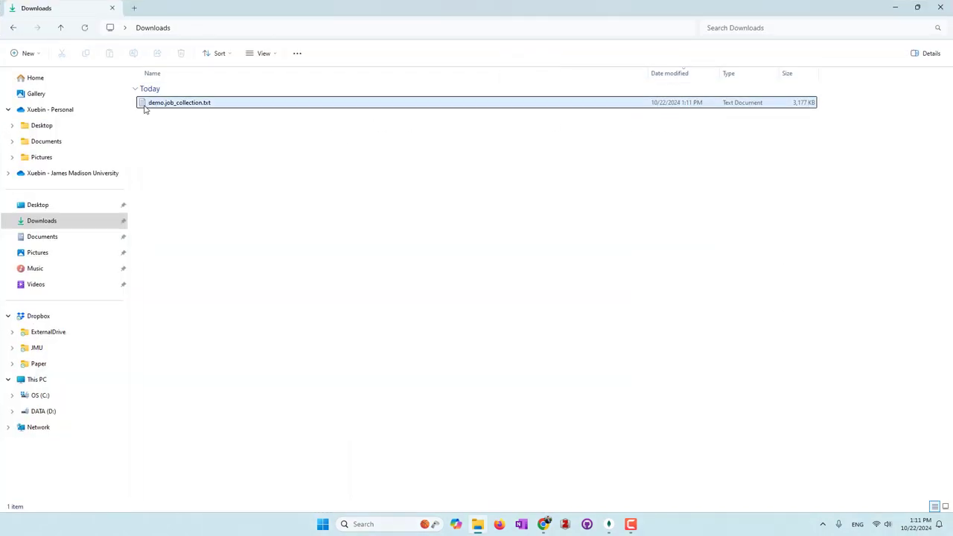
pyautogui.click(179, 104)
pyautogui.rightClick(178, 104)
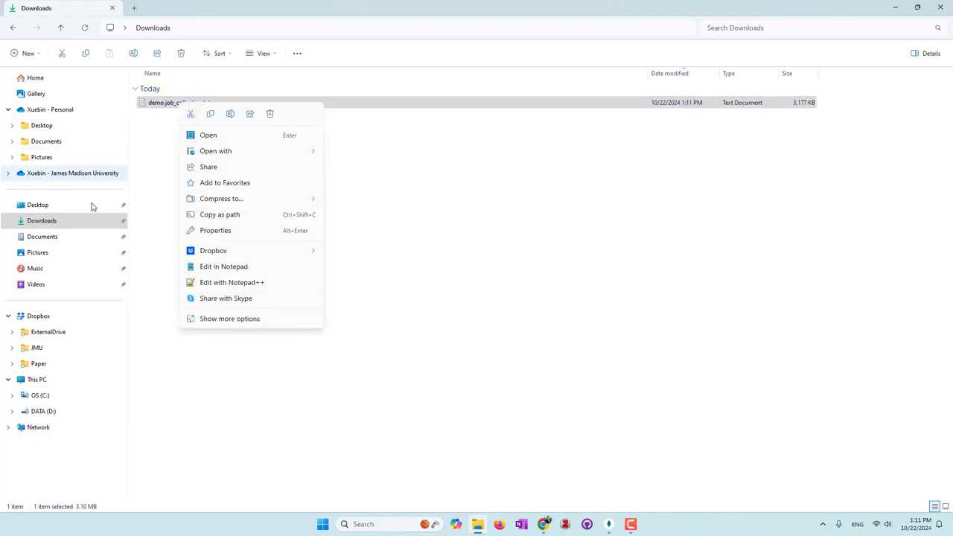
pyautogui.click(275, 283)
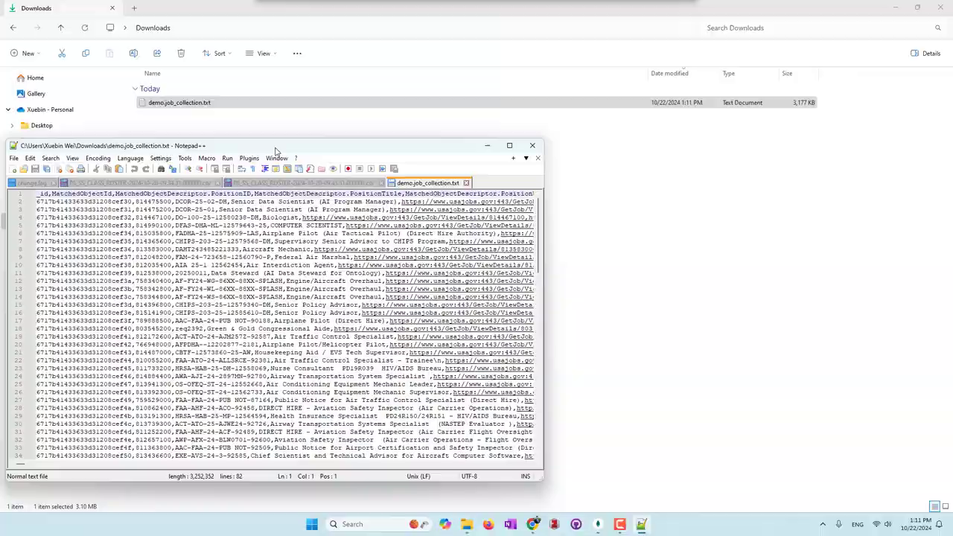
# - Maximize Notepad++ and scroll through the comma-separated job postings in demo.job_collection.txt
pyautogui.doubleClick(275, 147)
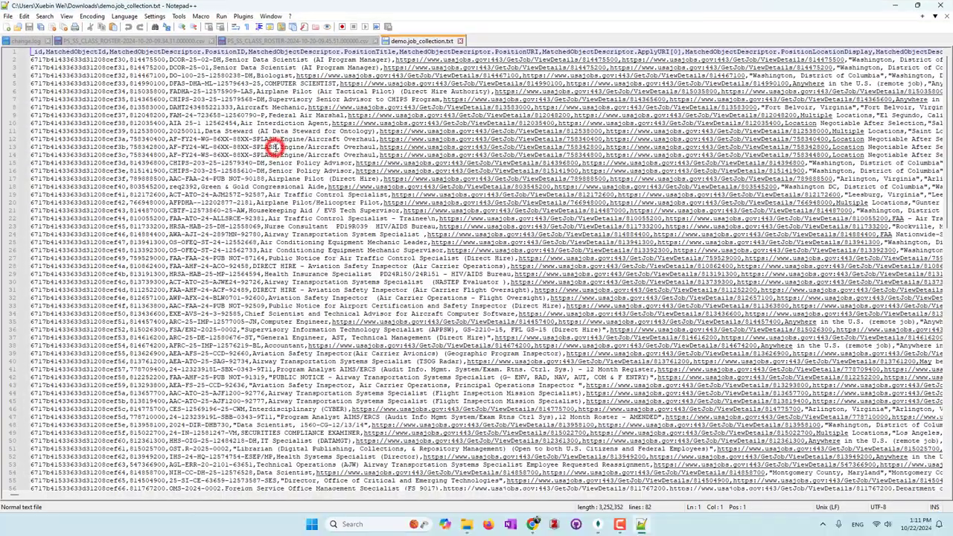
pyautogui.scroll(-20, 351, 412)
pyautogui.scroll(20, 351, 412)
pyautogui.moveTo(13, 494); pyautogui.dragTo(112, 514)
# - Close Notepad++ and switch the browser to the NotebookLM tab
pyautogui.click(946, 6)
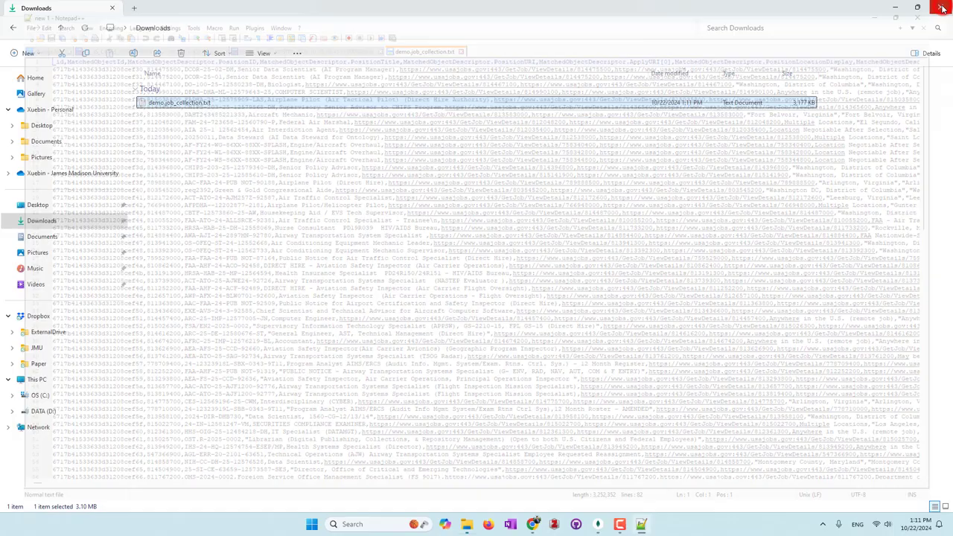
pyautogui.click(547, 525)
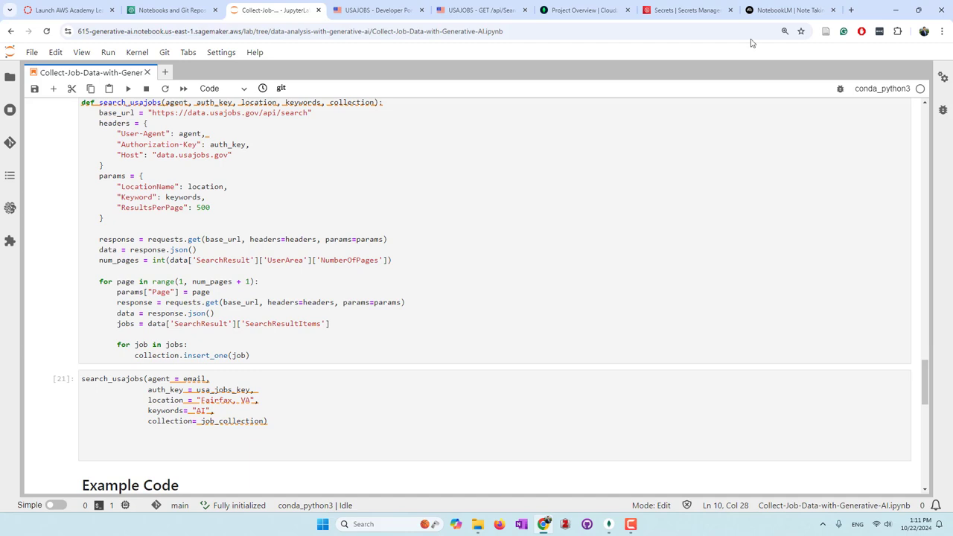
pyautogui.click(761, 17)
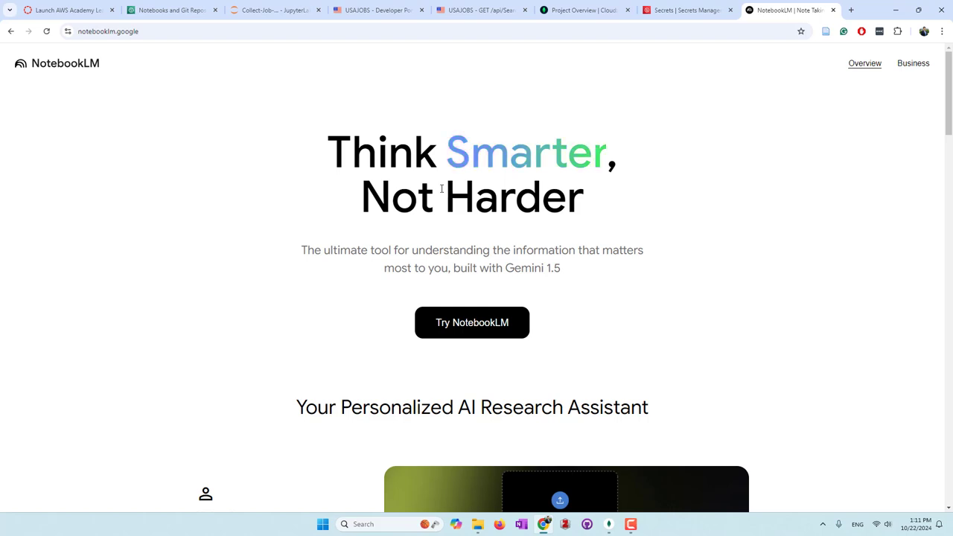
# - Create a new notebook and drag demo.job_collection.txt from File Explorer in as its source
pyautogui.click(504, 328)
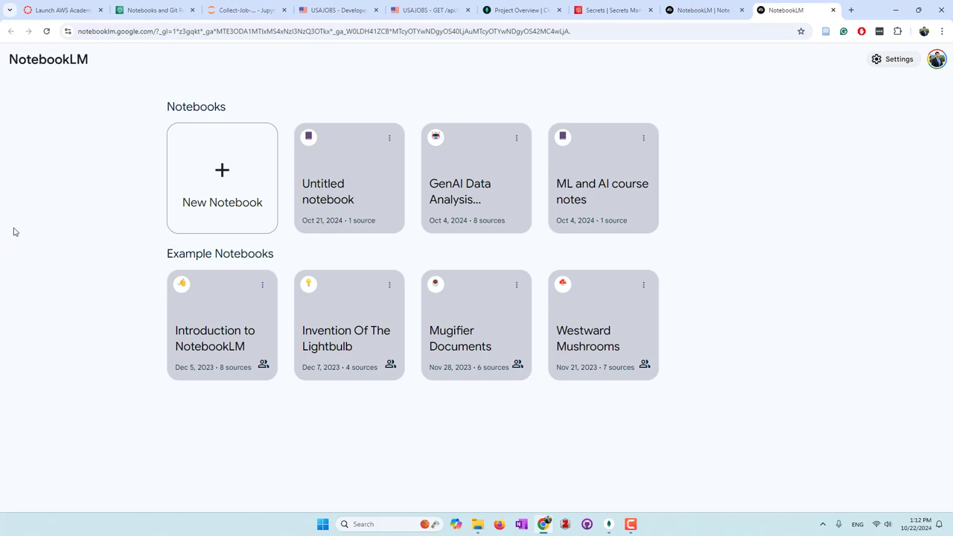
pyautogui.click(204, 172)
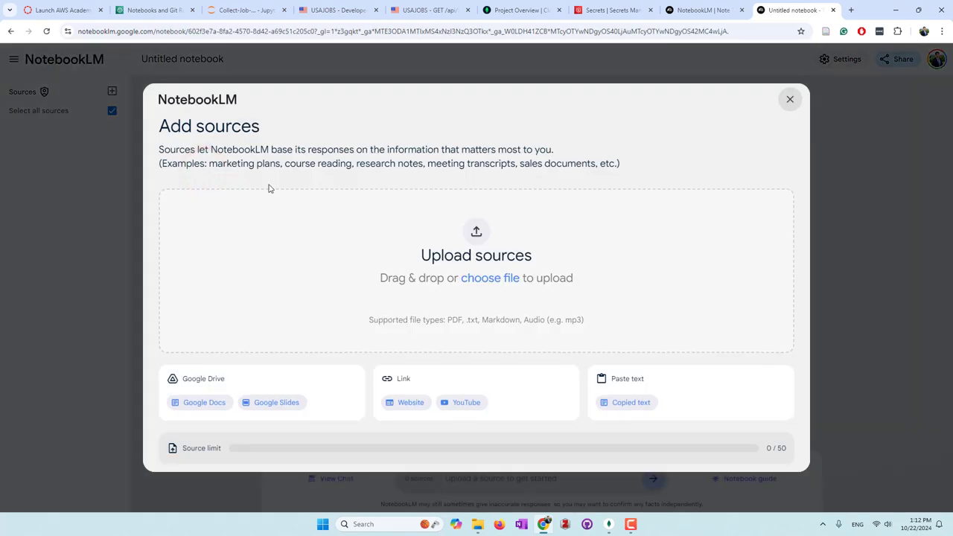
pyautogui.click(476, 523)
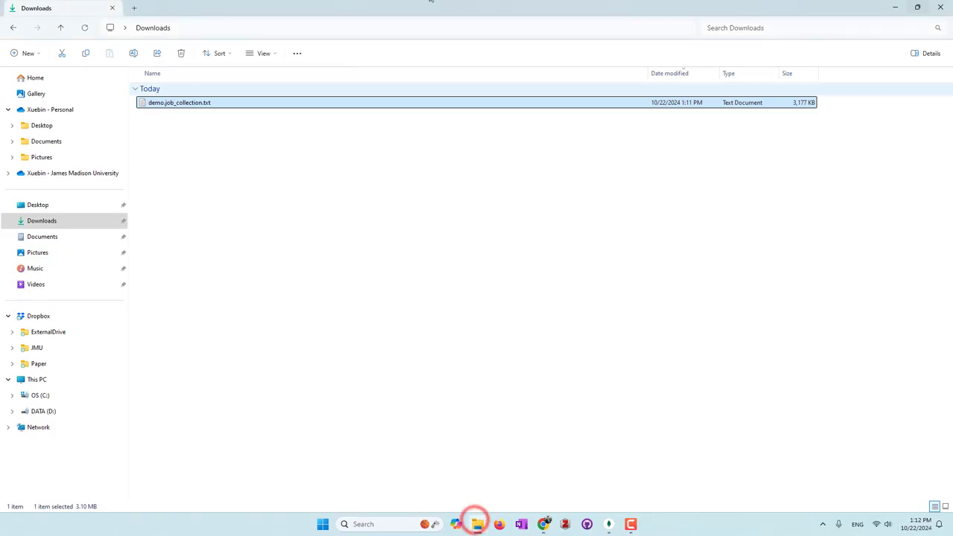
pyautogui.click(454, 6)
pyautogui.moveTo(912, 242); pyautogui.dragTo(519, 239)
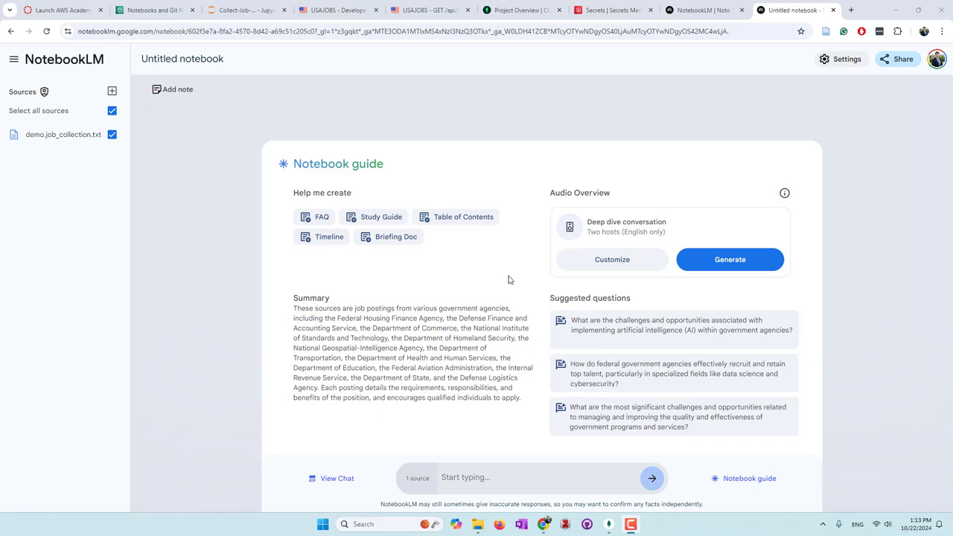
# - Generate a customized audio overview on common job requirements and how to prepare applications
pyautogui.click(578, 259)
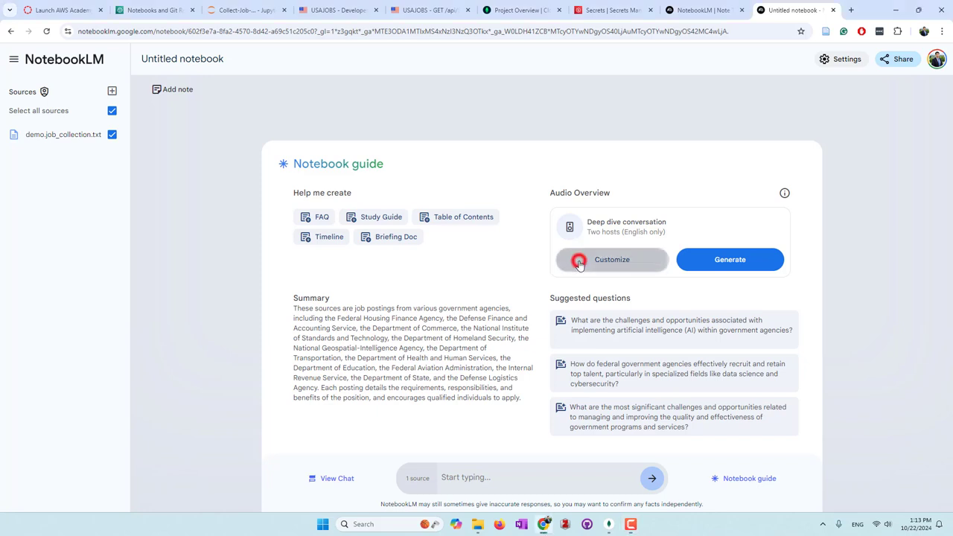
pyautogui.click(426, 259)
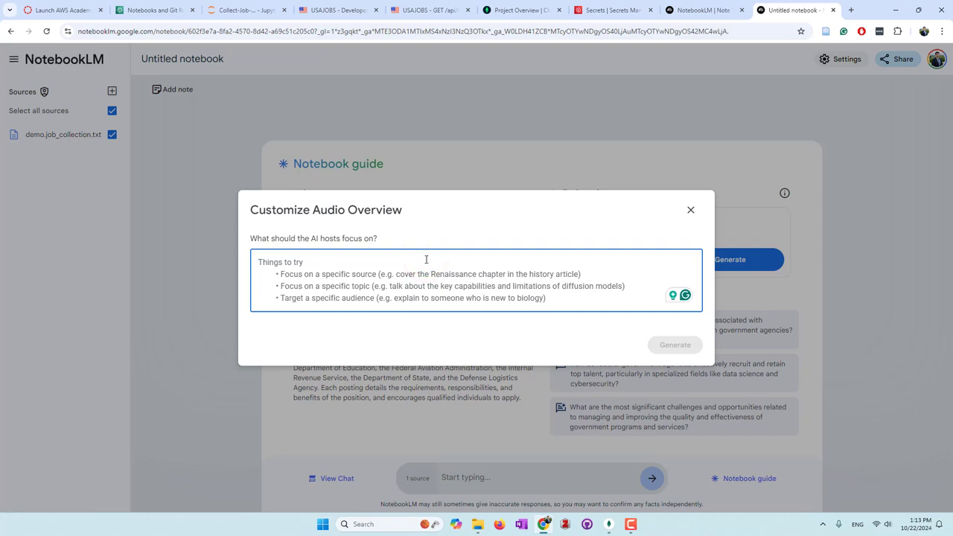
pyautogui.write('tell')
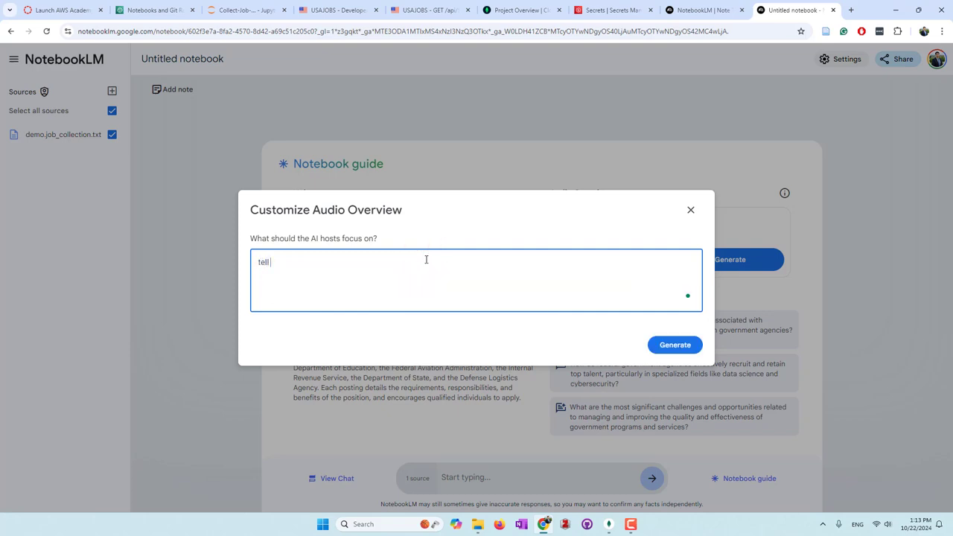
pyautogui.write(' me what are the common requirments in the ')
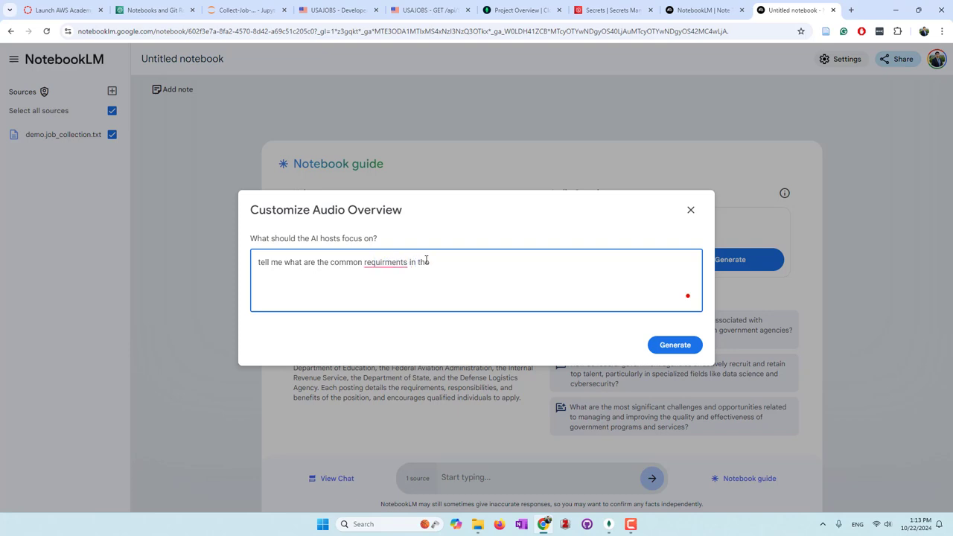
pyautogui.write('jobs')
pyautogui.moveTo(387, 263)
pyautogui.click(397, 292)
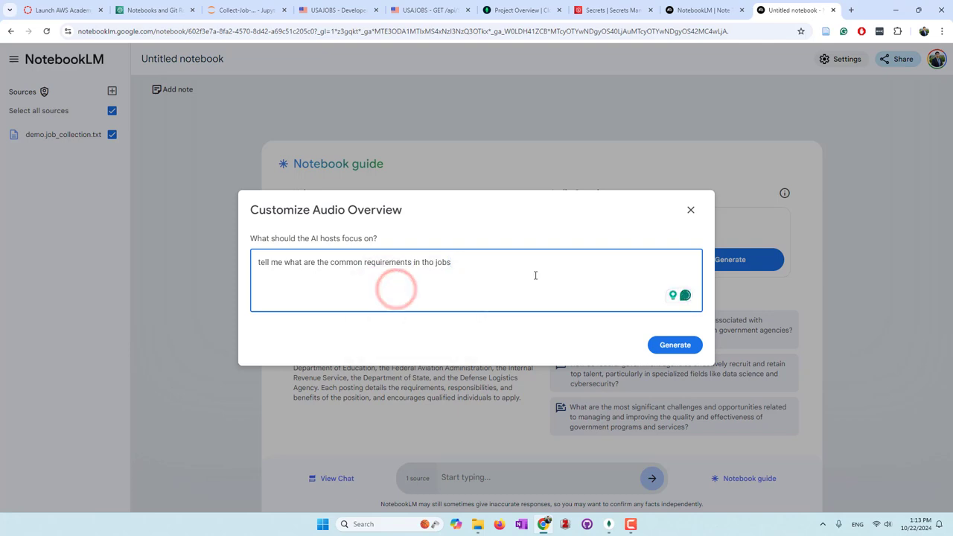
pyautogui.click(535, 275)
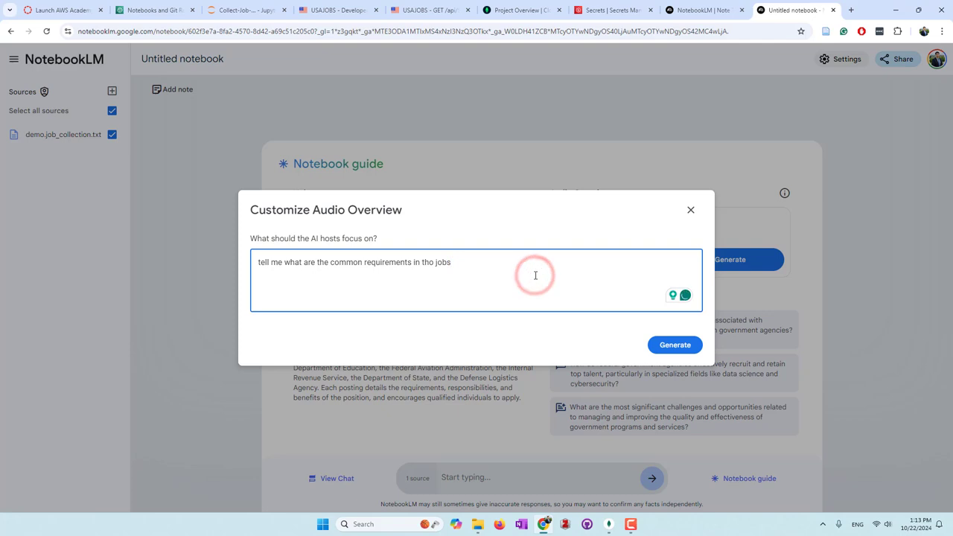
pyautogui.write(', and how should I ')
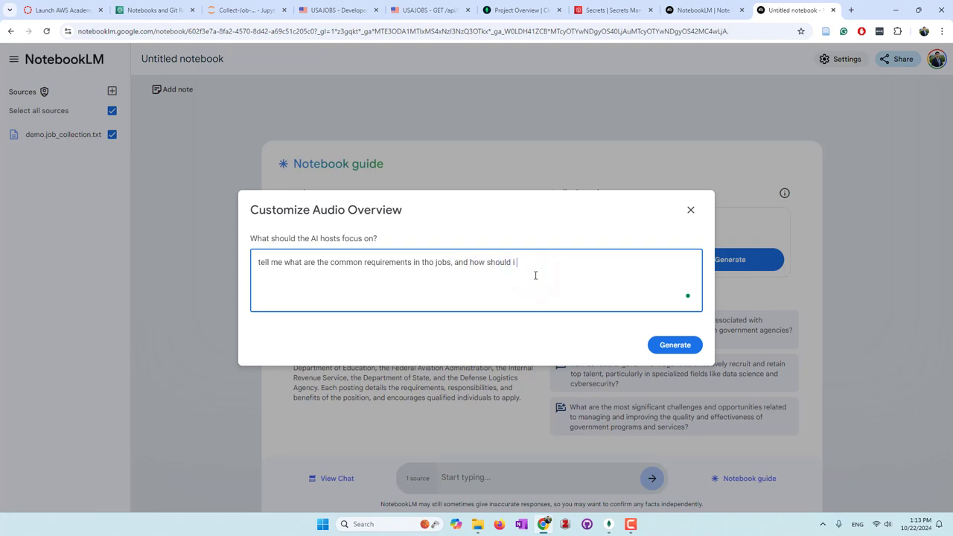
pyautogui.write('prepare for the applications.')
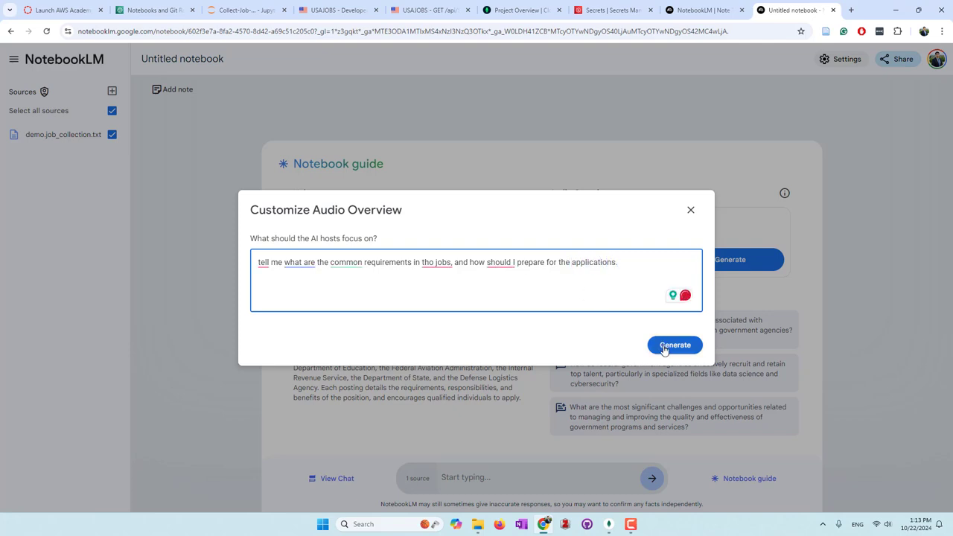
pyautogui.moveTo(456, 268)
pyautogui.click(493, 298)
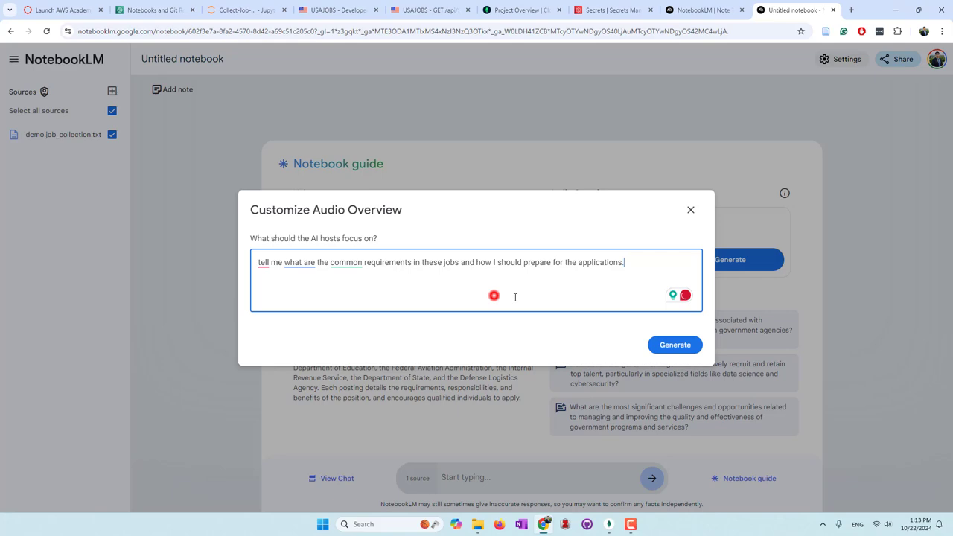
pyautogui.click(662, 344)
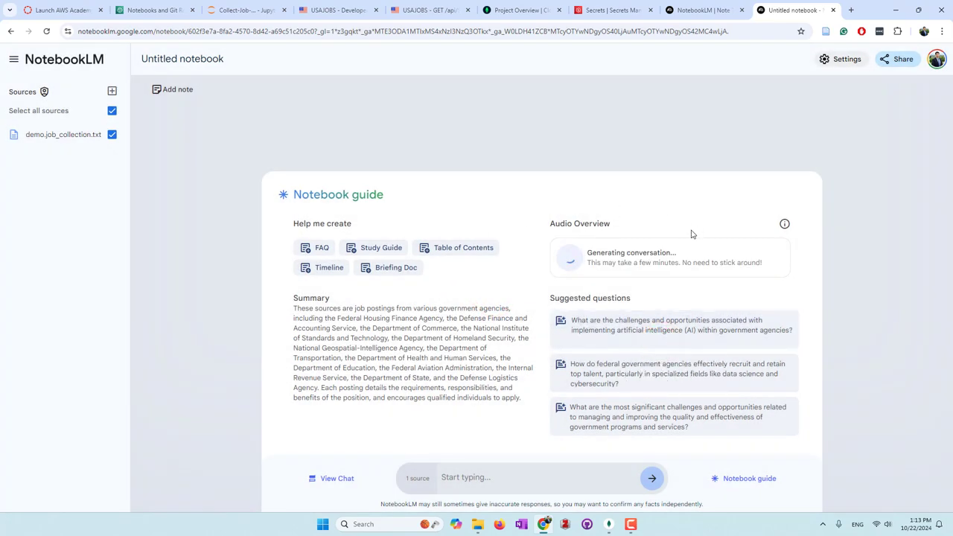
# - Ask the notebook chat 'what are the common salaries'
pyautogui.click(510, 487)
pyautogui.write('what are the commo')
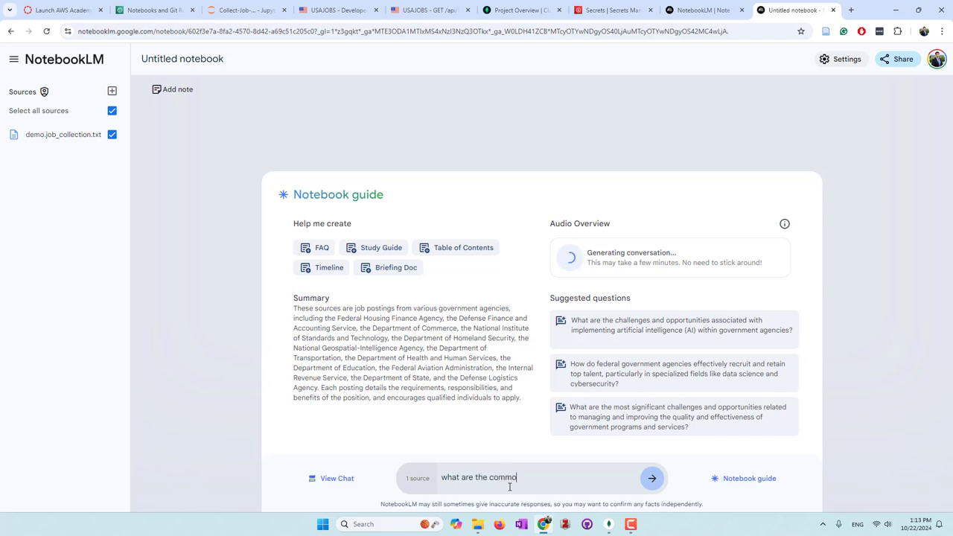
pyautogui.write('n salaries')
pyautogui.press('Return')
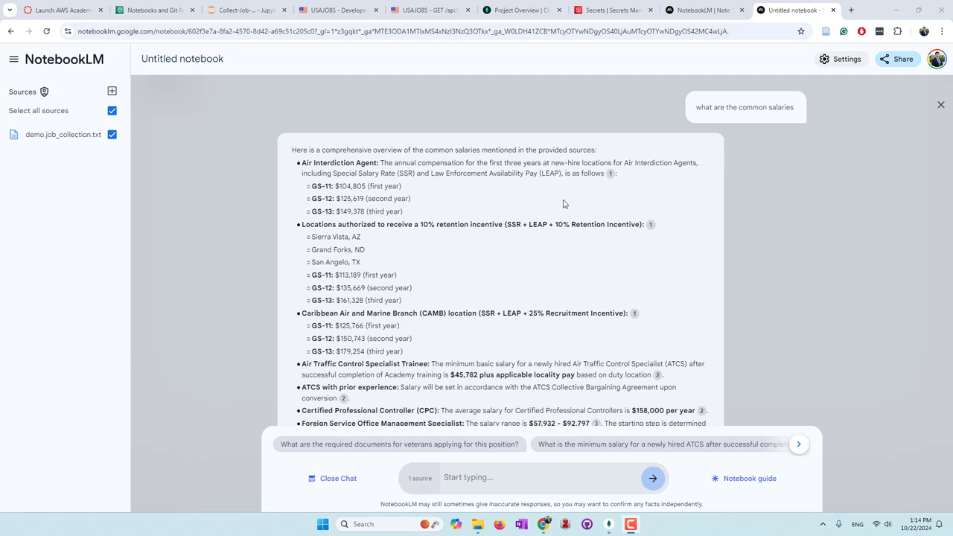
# - Read through the salary answer, opening and closing a source citation preview
pyautogui.moveTo(611, 177)
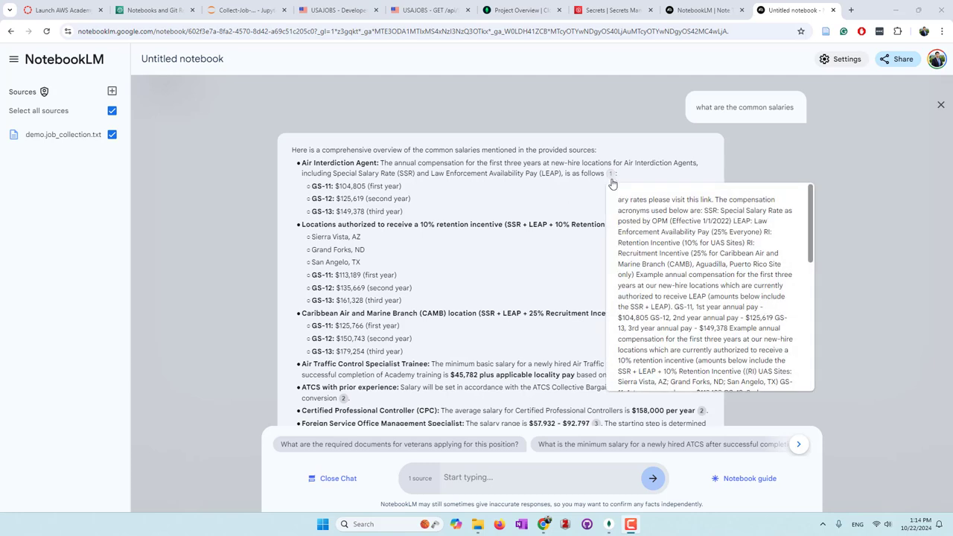
pyautogui.click(811, 256)
pyautogui.moveTo(811, 256); pyautogui.dragTo(495, 218)
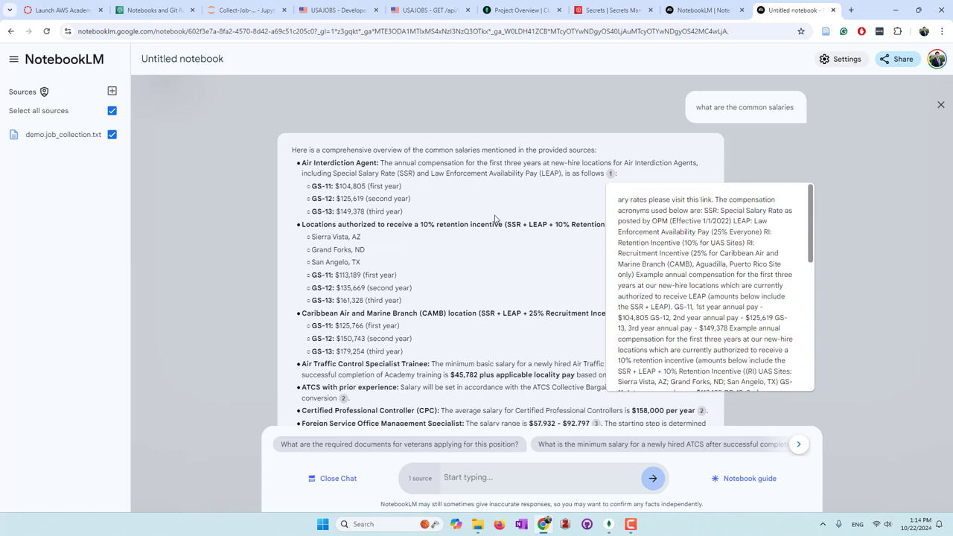
pyautogui.click(495, 217)
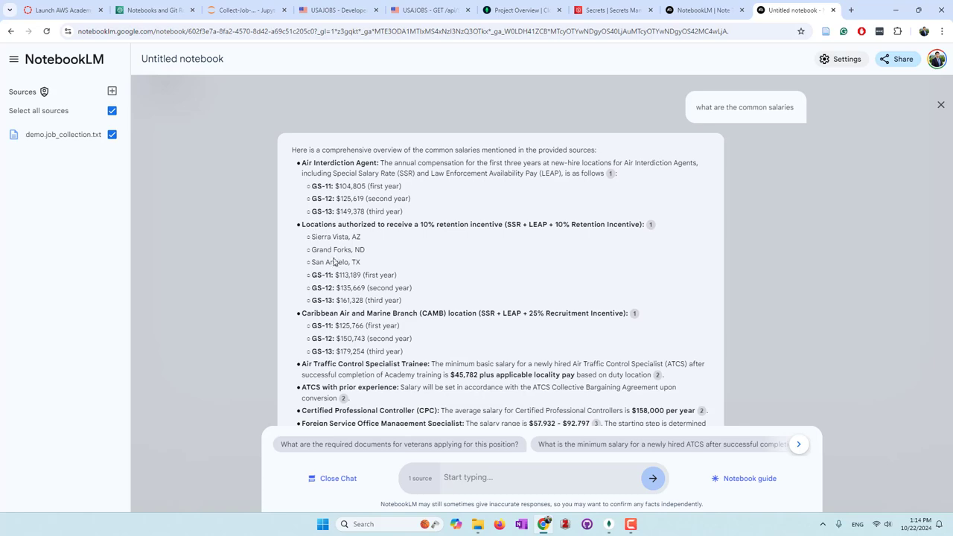
pyautogui.scroll(-3, 445, 298)
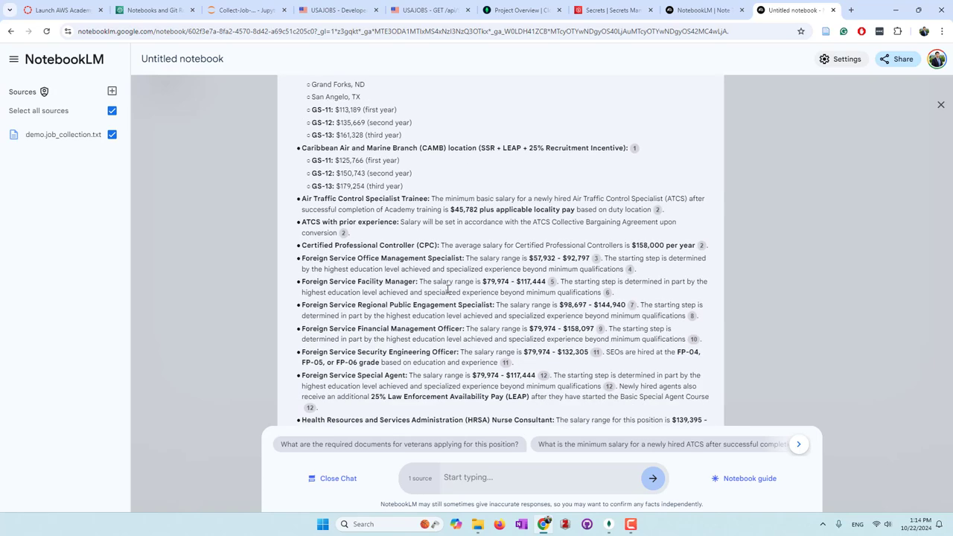
pyautogui.scroll(-2, 447, 284)
pyautogui.scroll(5, 446, 284)
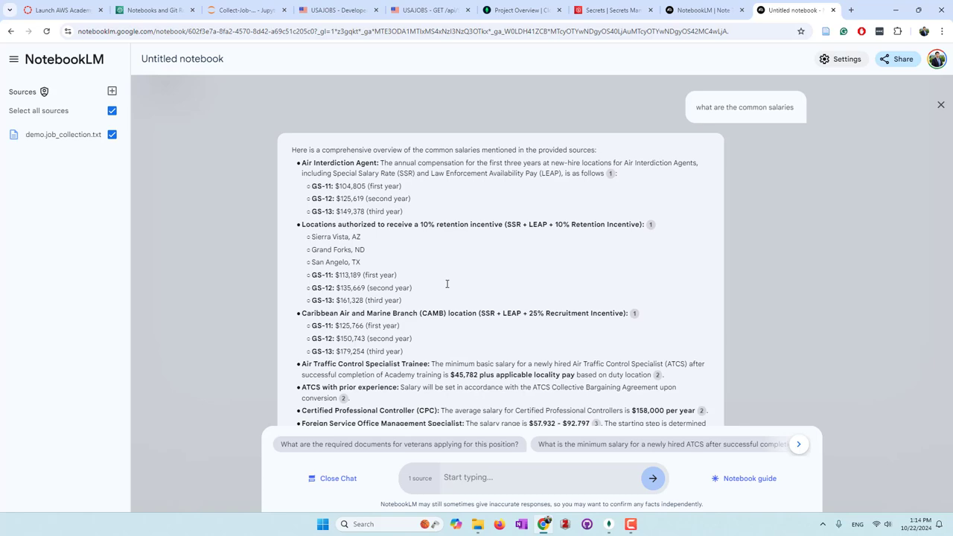
pyautogui.scroll(-4, 446, 284)
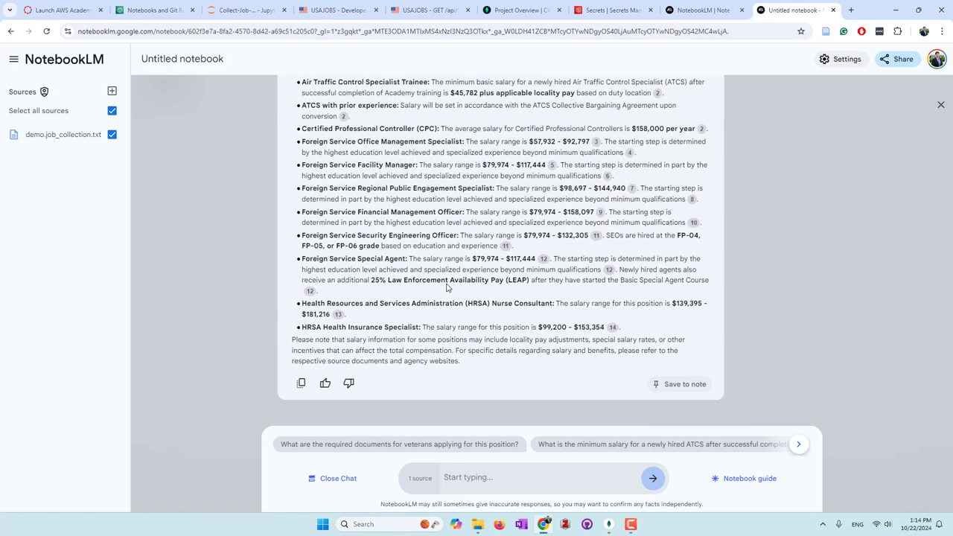
# - Check the job documents in MongoDB Compass, then return to the NotebookLM answer
pyautogui.click(610, 524)
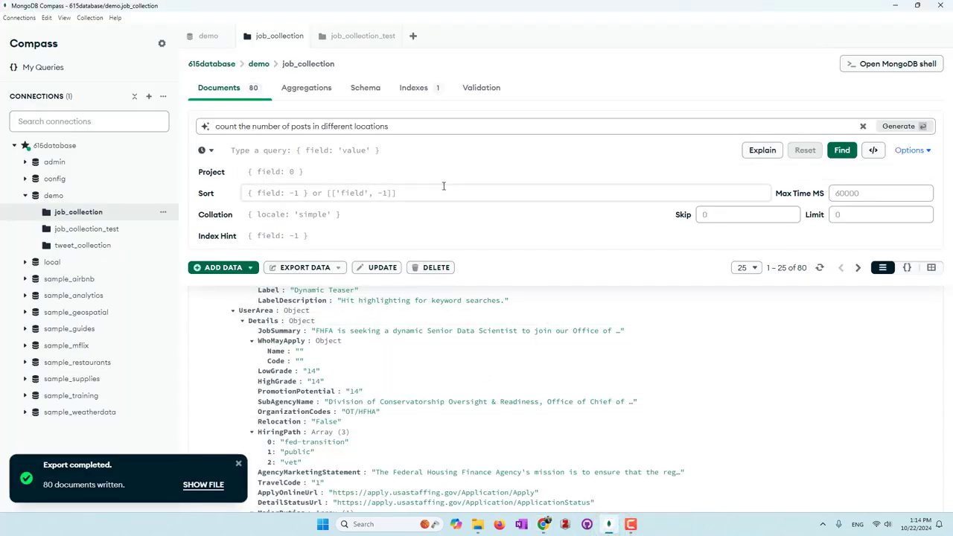
pyautogui.scroll(-4, 521, 372)
pyautogui.scroll(6, 542, 417)
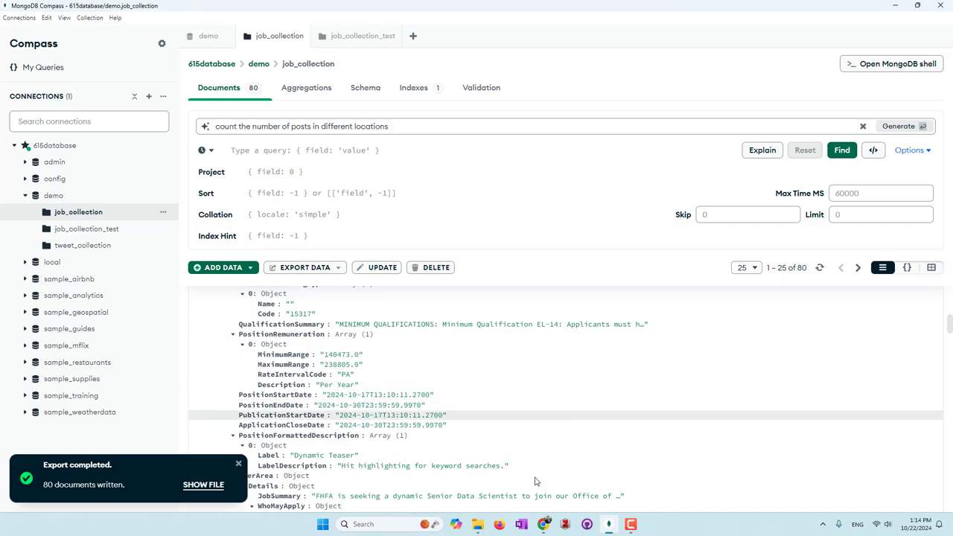
pyautogui.click(544, 525)
pyautogui.scroll(5, 437, 302)
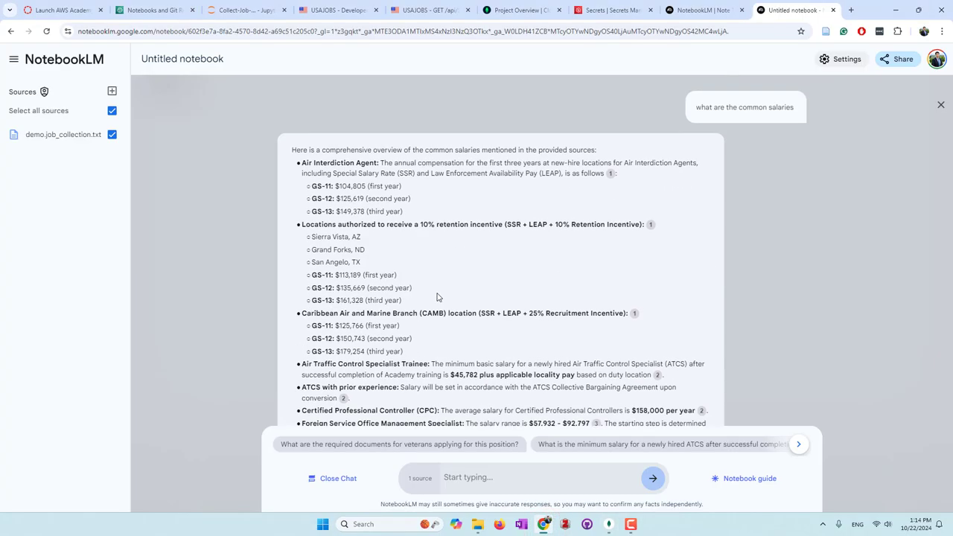
# - Ask the notebook chat 'what agencies are hiring'
pyautogui.scroll(-2, 437, 297)
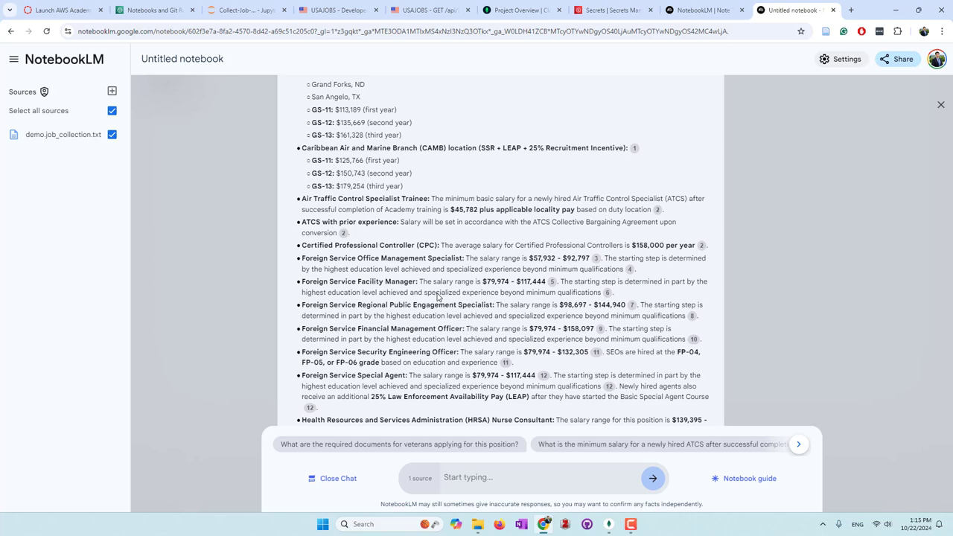
pyautogui.click(450, 476)
pyautogui.write('what agencies are hiring')
pyautogui.press('Return')
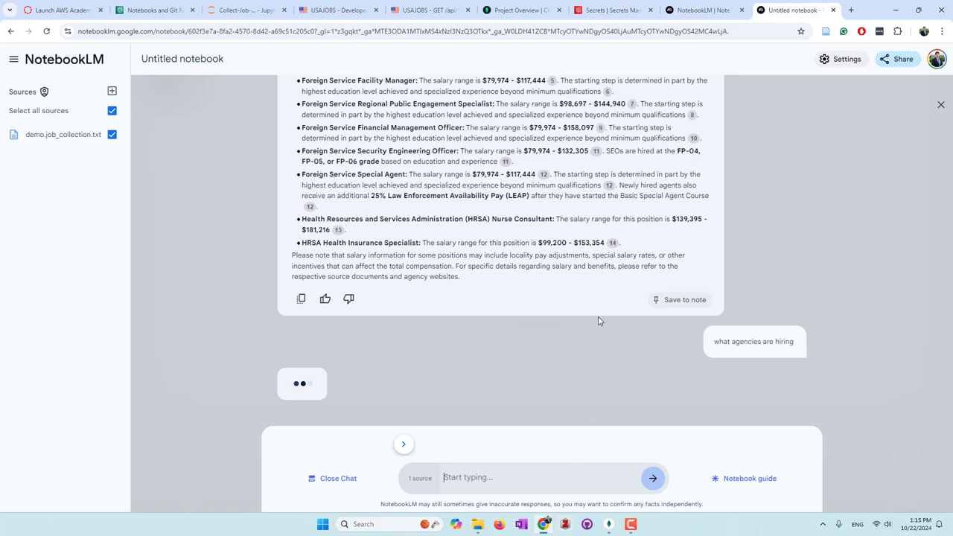
# - Review the job_collection aggregation pipeline in MongoDB Compass, then return to NotebookLM
pyautogui.click(609, 525)
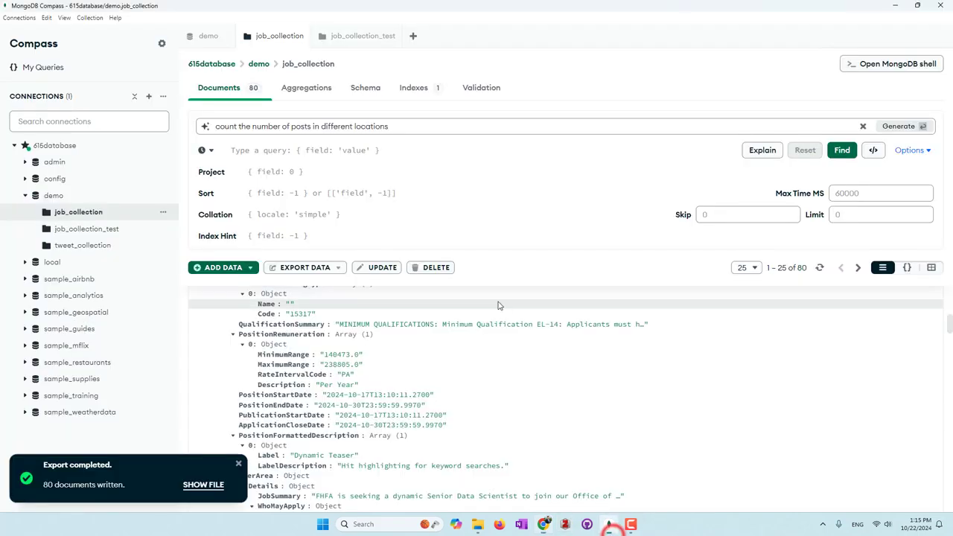
pyautogui.scroll(10, 491, 378)
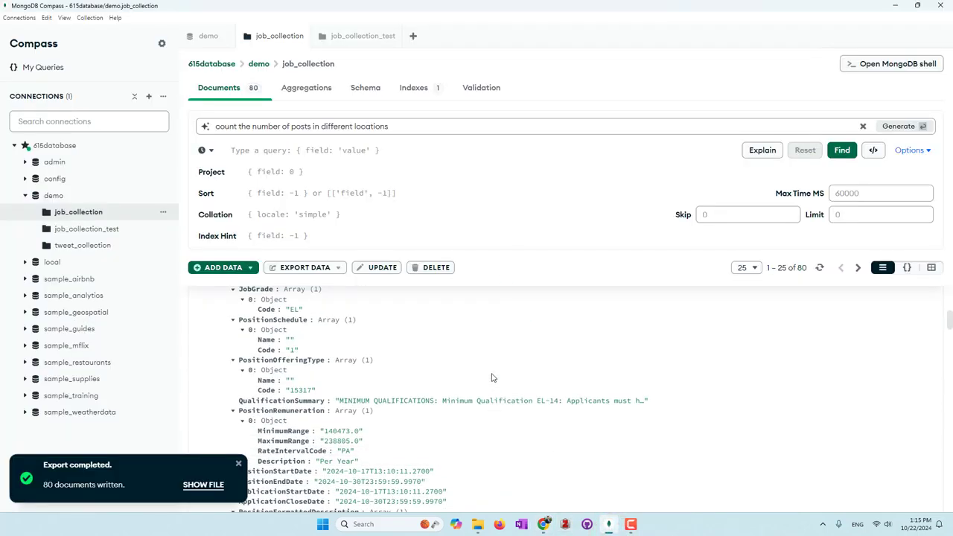
pyautogui.click(305, 90)
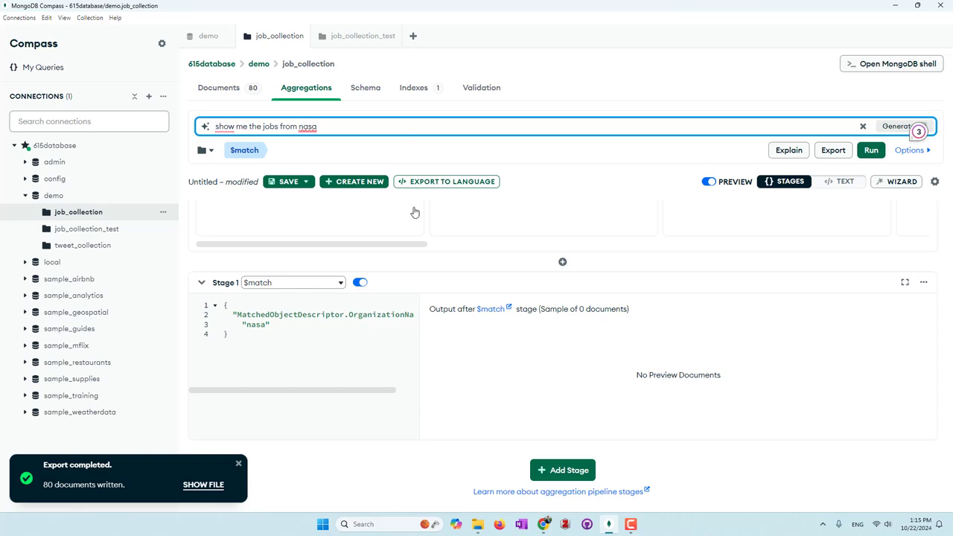
pyautogui.click(543, 524)
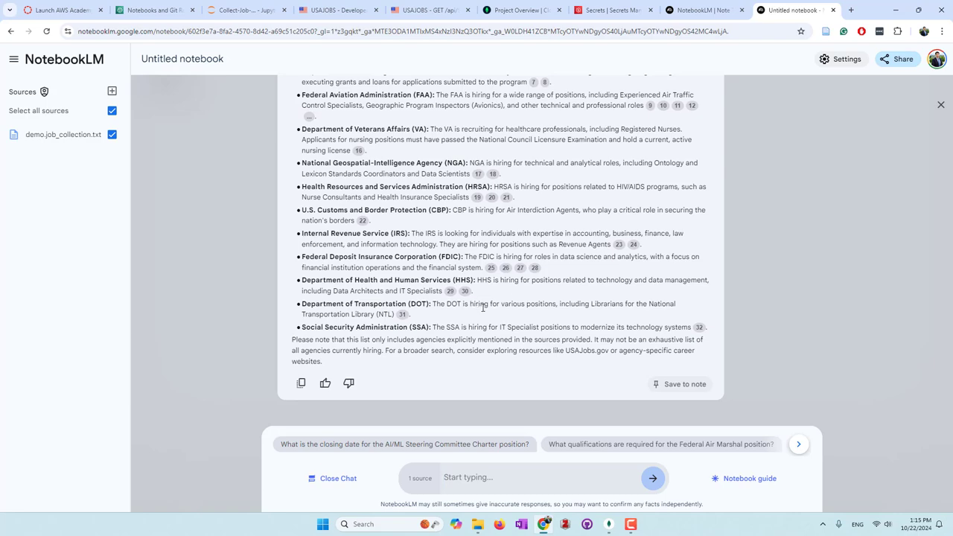
pyautogui.scroll(2, 499, 327)
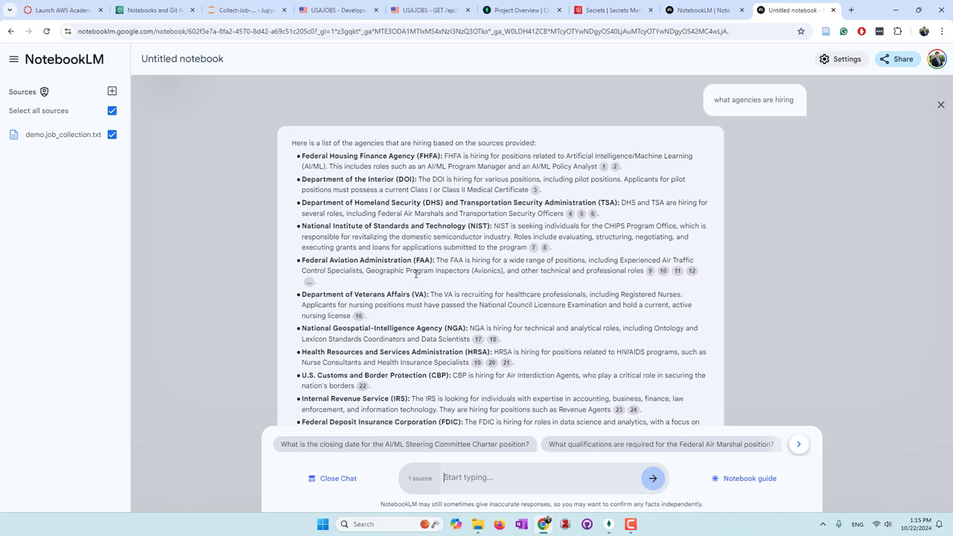
pyautogui.scroll(-3, 416, 273)
pyautogui.scroll(3, 416, 275)
pyautogui.moveTo(569, 217)
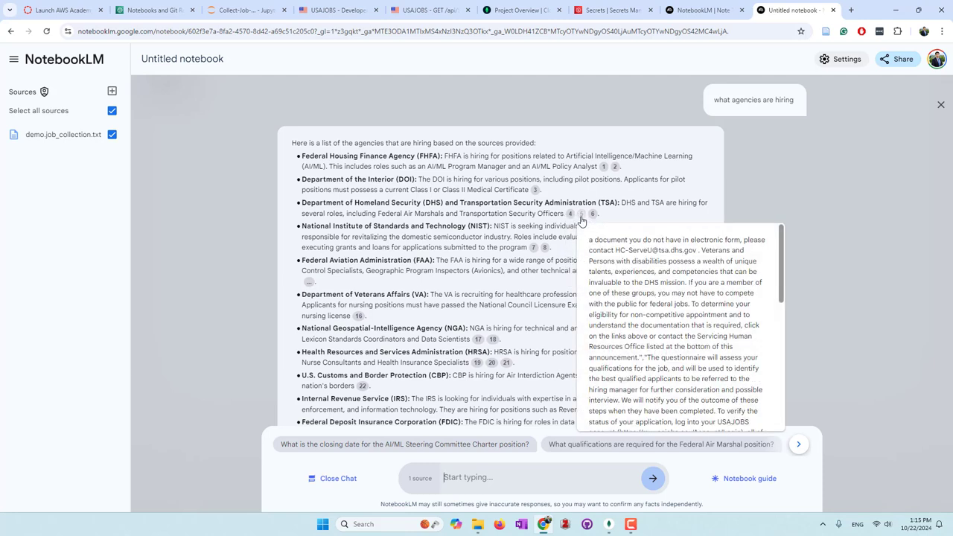
pyautogui.scroll(-5, 633, 297)
pyautogui.scroll(5, 637, 301)
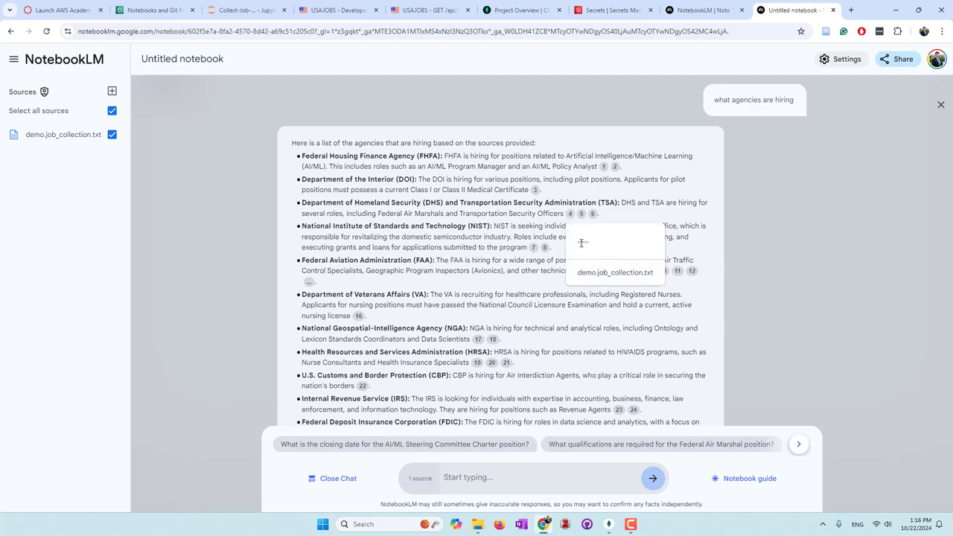
pyautogui.moveTo(536, 192)
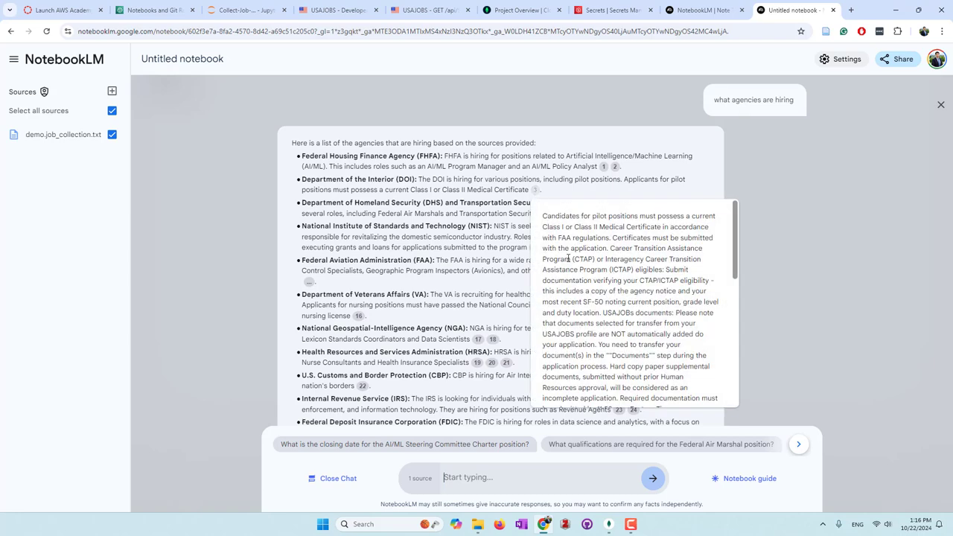
pyautogui.scroll(-5, 568, 258)
pyautogui.click(815, 307)
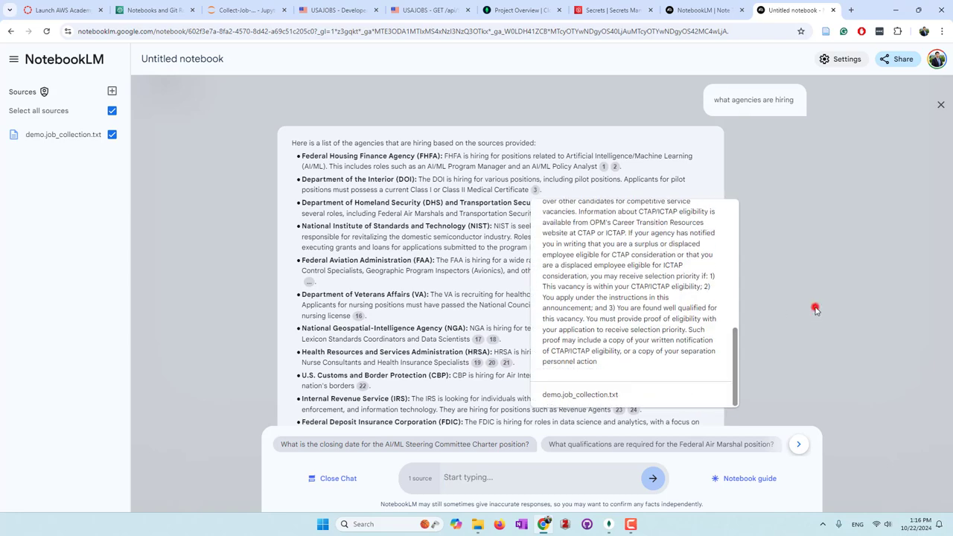
pyautogui.click(512, 480)
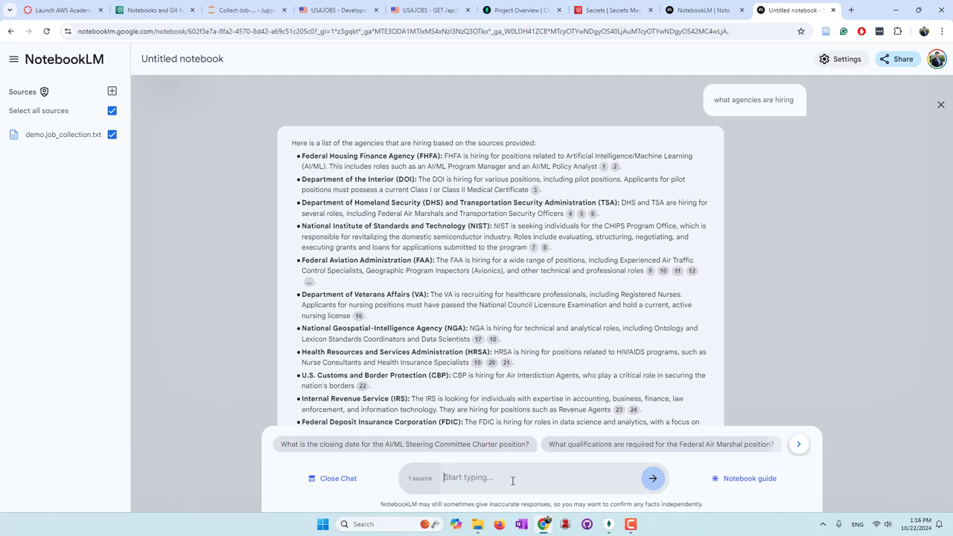
# - Ask the chat 'what are the general requirements for those jobs'
pyautogui.write('what are the general requiements f')
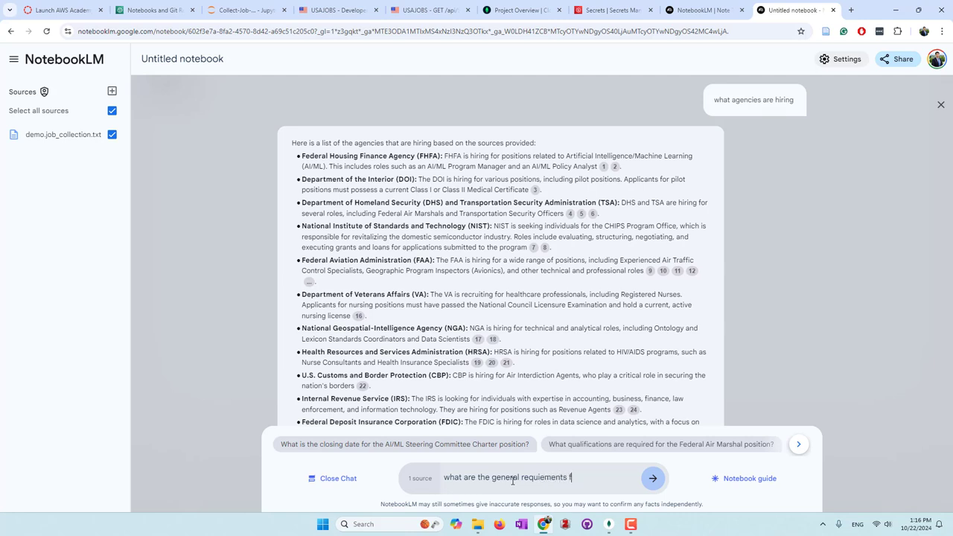
pyautogui.write('thos jobs')
pyautogui.press('BackSpace')
pyautogui.press('BackSpace')
pyautogui.press('BackSpace')
pyautogui.write('se jobs')
pyautogui.press('Return')
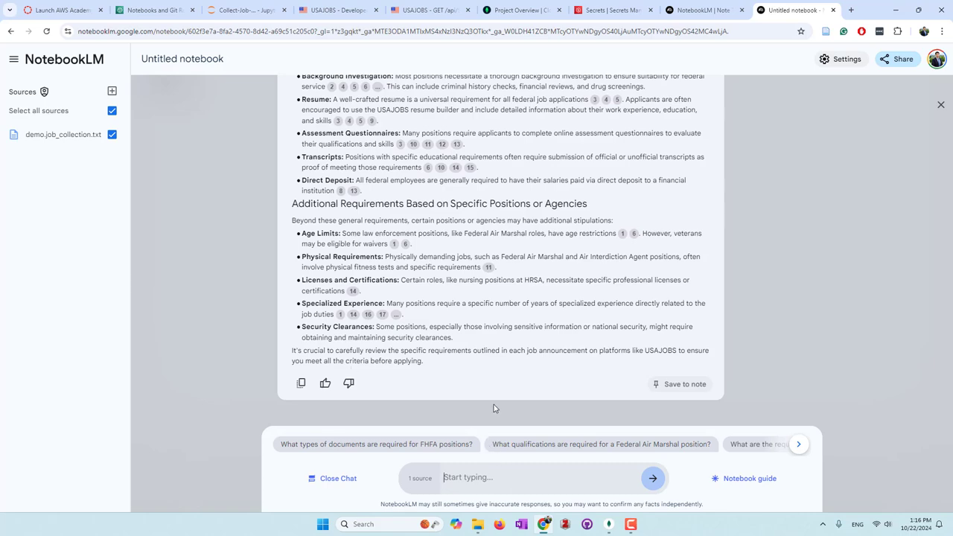
pyautogui.scroll(2, 494, 404)
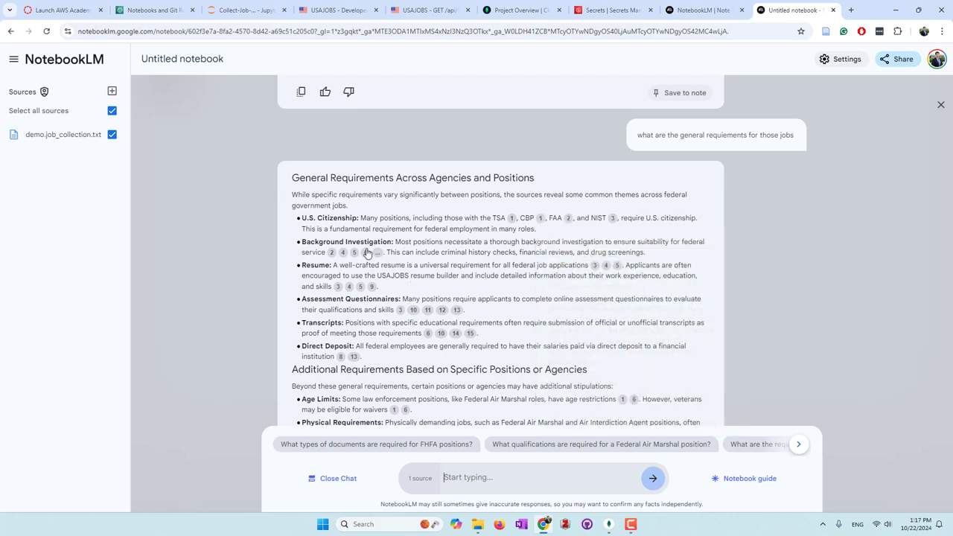
pyautogui.moveTo(334, 255)
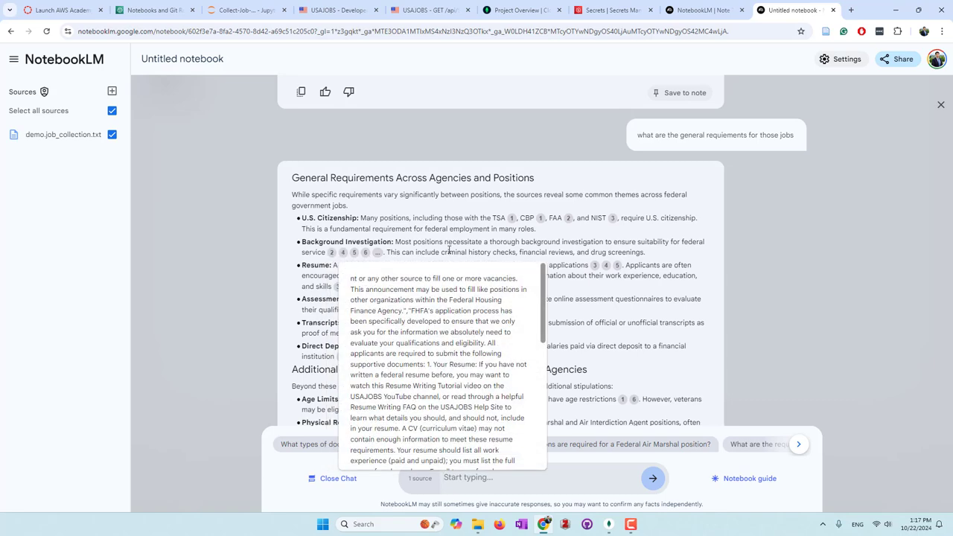
pyautogui.scroll(-2, 339, 197)
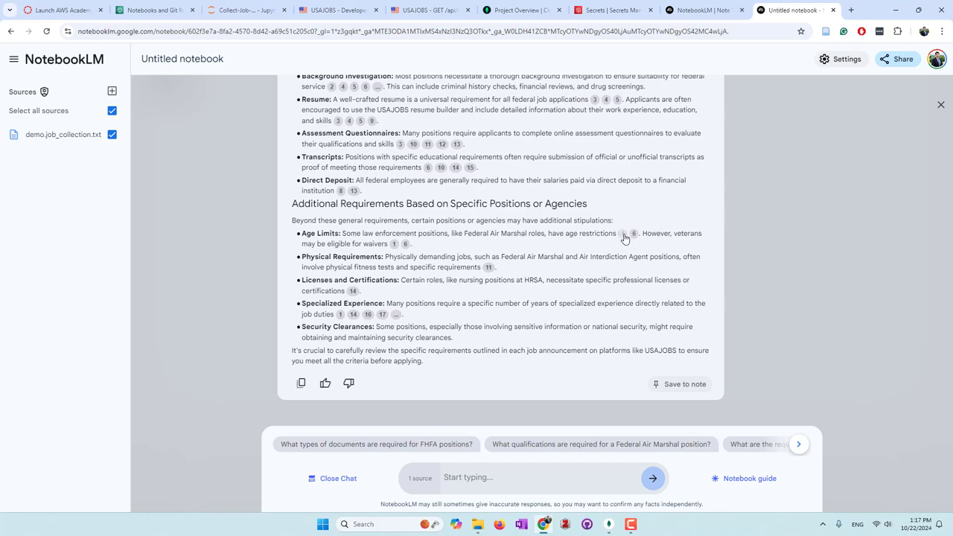
pyautogui.moveTo(624, 237)
pyautogui.scroll(-3, 668, 300)
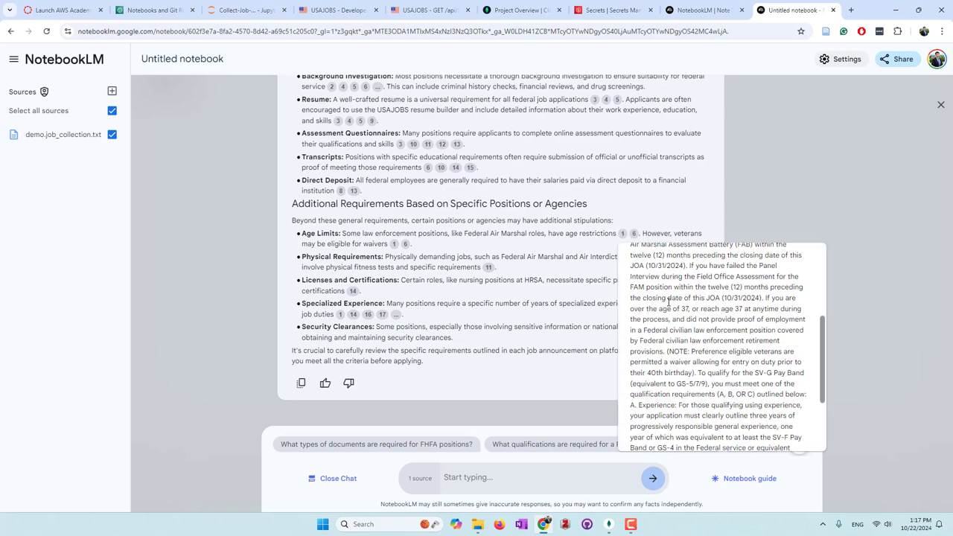
pyautogui.scroll(-3, 668, 301)
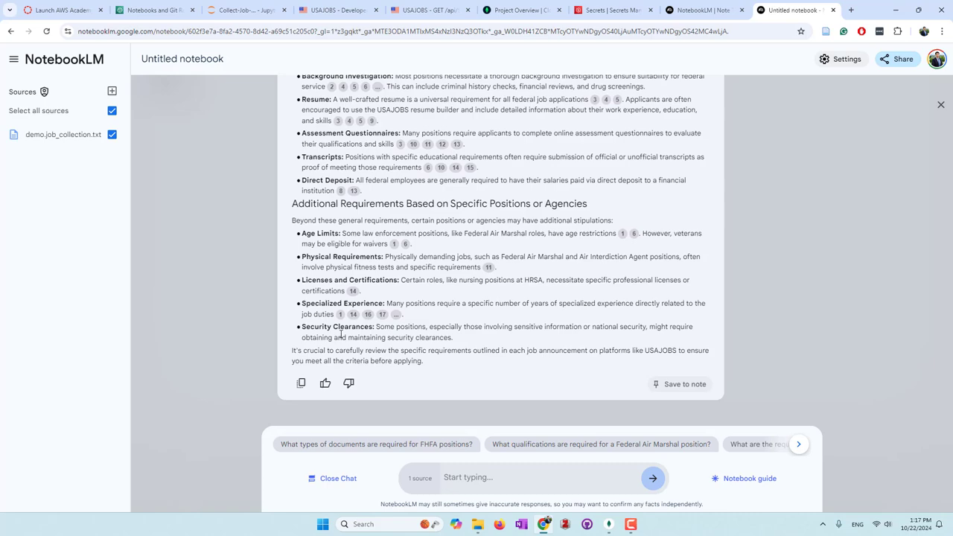
pyautogui.scroll(2, 499, 326)
pyautogui.scroll(-2, 499, 326)
# - Ask which jobs suit a geography PhD with 10 years in Python, databases, data viz, ML and AI
pyautogui.click(524, 483)
pyautogui.write('I have a PhD in geogrphy')
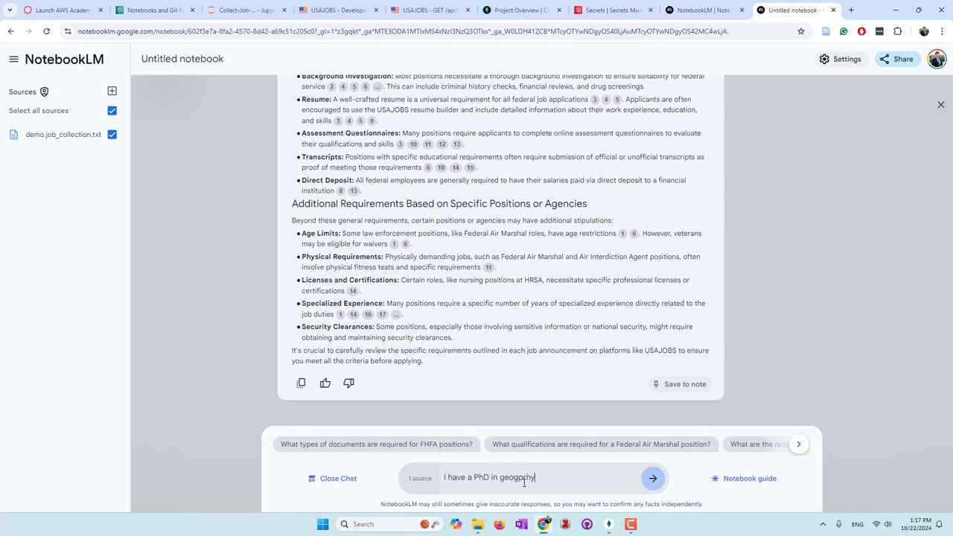
pyautogui.write(', and')
pyautogui.write(' 10 yers')
pyautogui.write('rs ')
pyautogui.write('in ptyh')
pyautogui.write('ython,')
pyautogui.write(' databa')
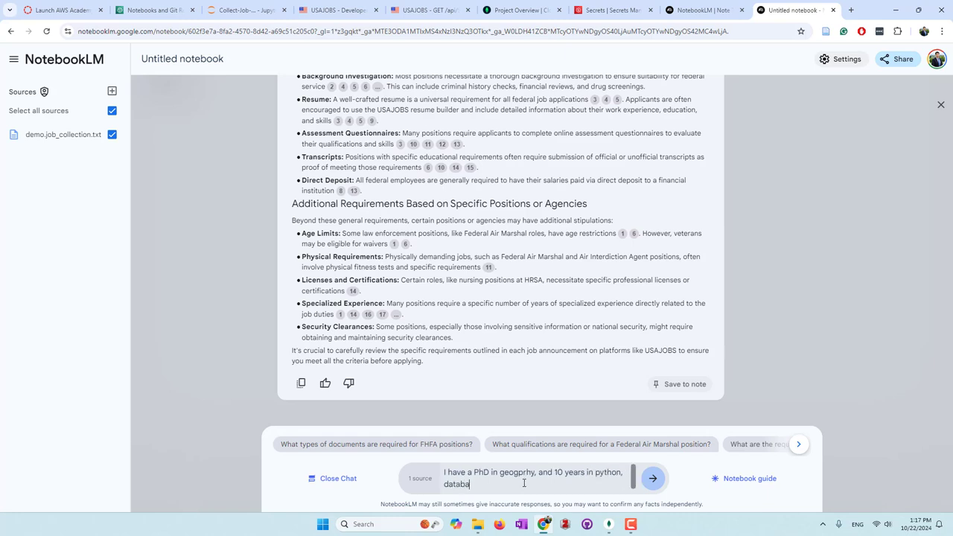
pyautogui.write('se, data viz, machine learning and')
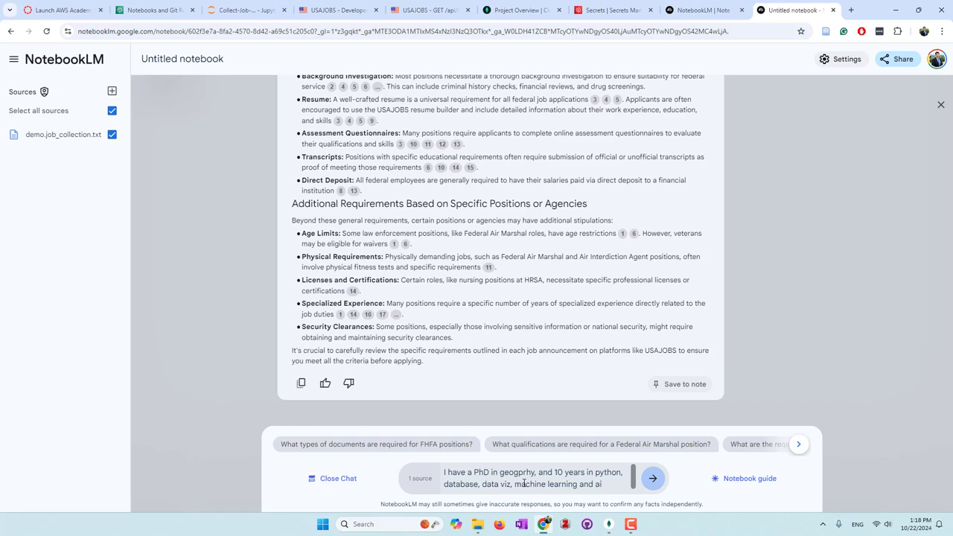
pyautogui.write('ai, where ther')
pyautogui.write('e')
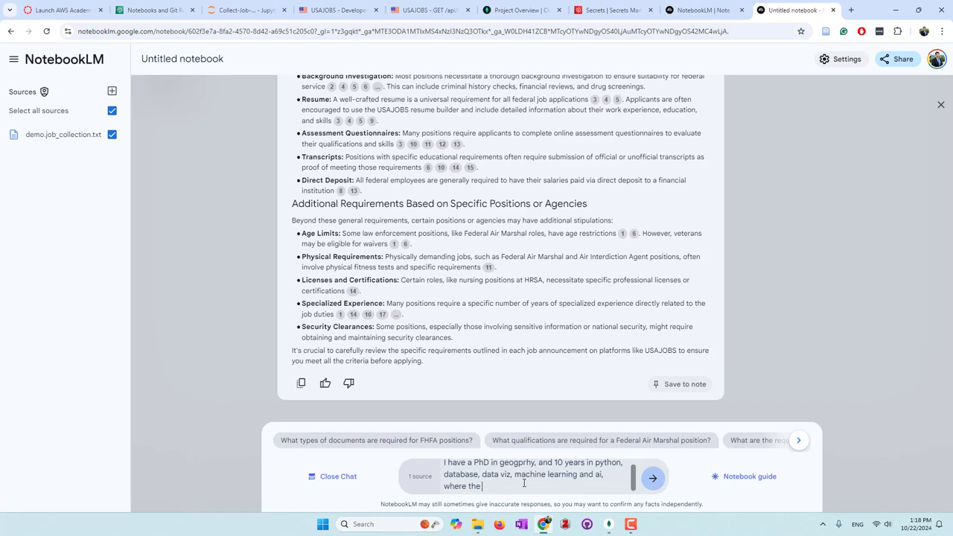
pyautogui.press('BackSpace')
pyautogui.press('BackSpace')
pyautogui.press('BackSpace')
pyautogui.press('BackSpace')
pyautogui.press('BackSpace')
pyautogui.press('BackSpace')
pyautogui.press('BackSpace')
pyautogui.press('BackSpace')
pyautogui.press('BackSpace')
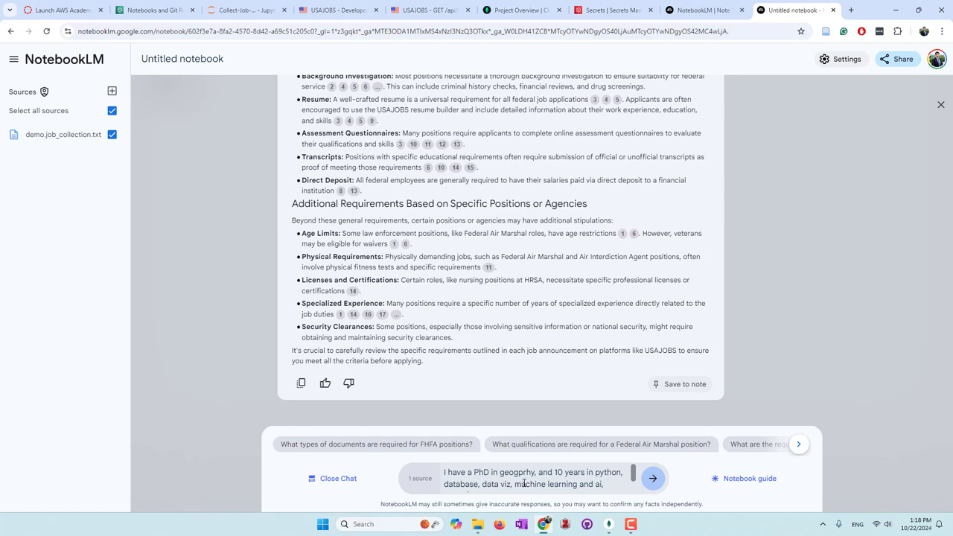
pyautogui.write('where wh')
pyautogui.press('BackSpace')
pyautogui.press('BackSpace')
pyautogui.press('BackSpace')
pyautogui.press('BackSpace')
pyautogui.press('BackSpace')
pyautogui.press('BackSpace')
pyautogui.press('BackSpace')
pyautogui.press('BackSpace')
pyautogui.write('whe')
pyautogui.write('at are the rec')
pyautogui.write('ommend')
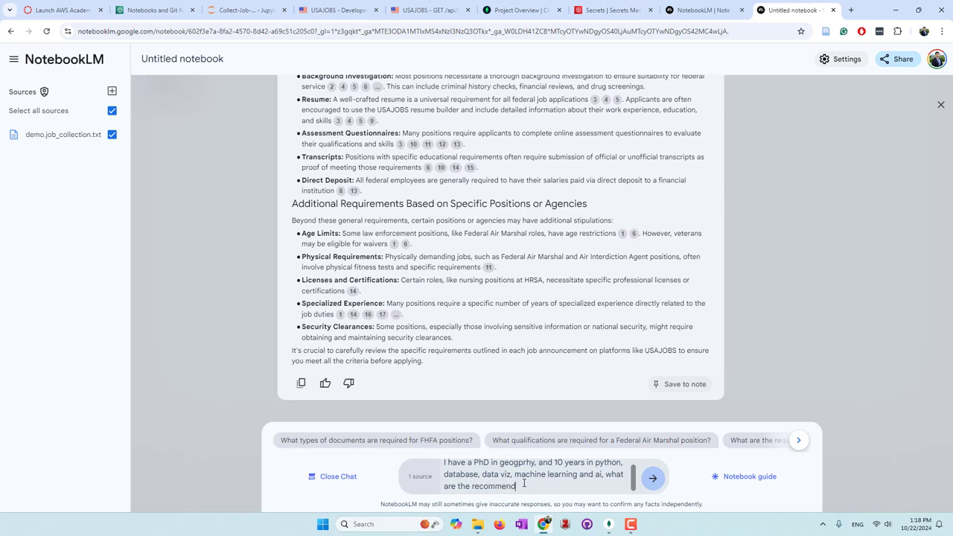
pyautogui.write(' jobs')
pyautogui.press('Return')
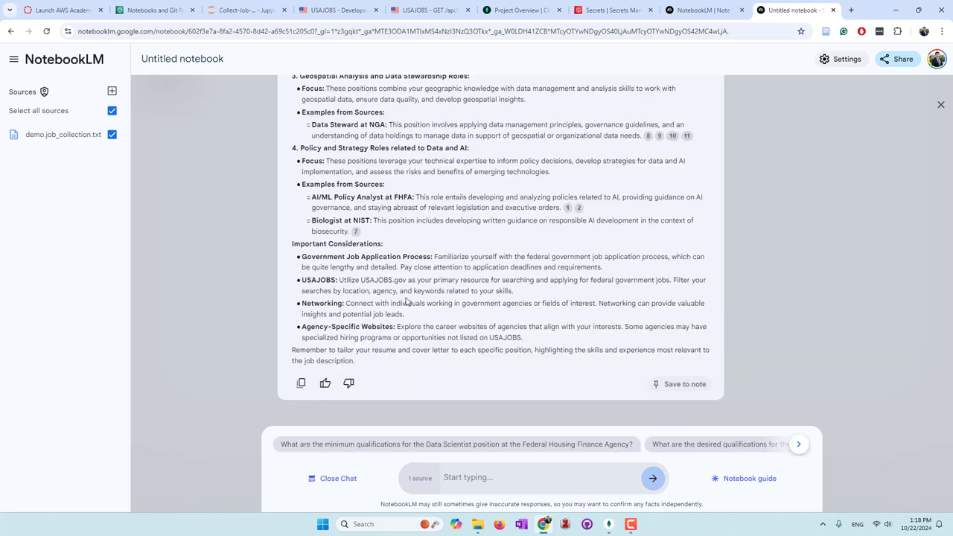
# - Review the recommended-jobs answer and its citation 7 source, then bring MongoDB Compass forward
pyautogui.scroll(5, 406, 298)
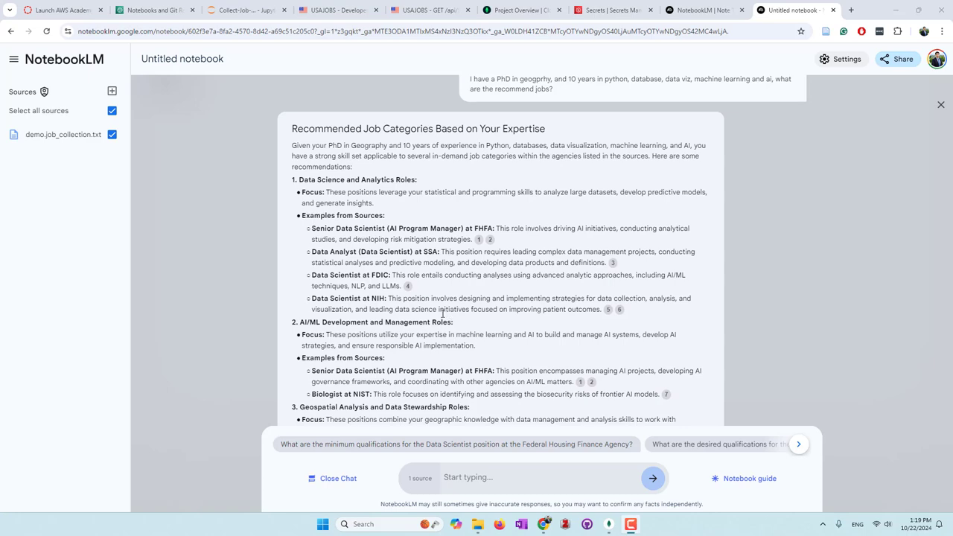
pyautogui.scroll(-2, 399, 346)
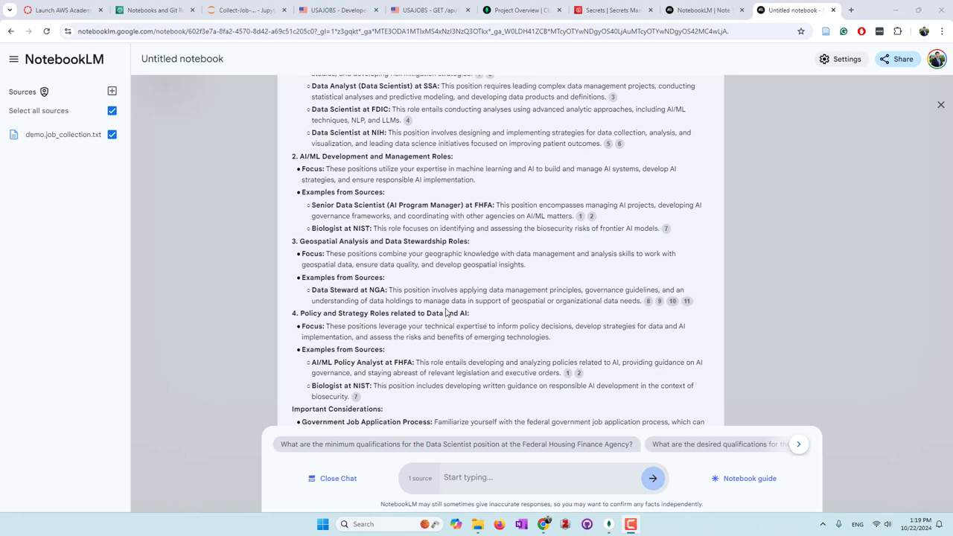
pyautogui.scroll(-2, 446, 313)
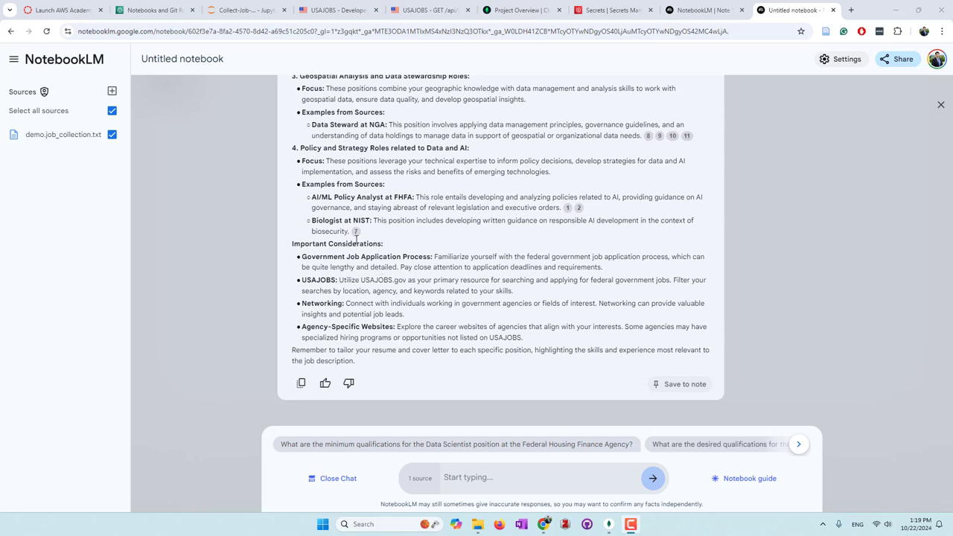
pyautogui.moveTo(355, 233)
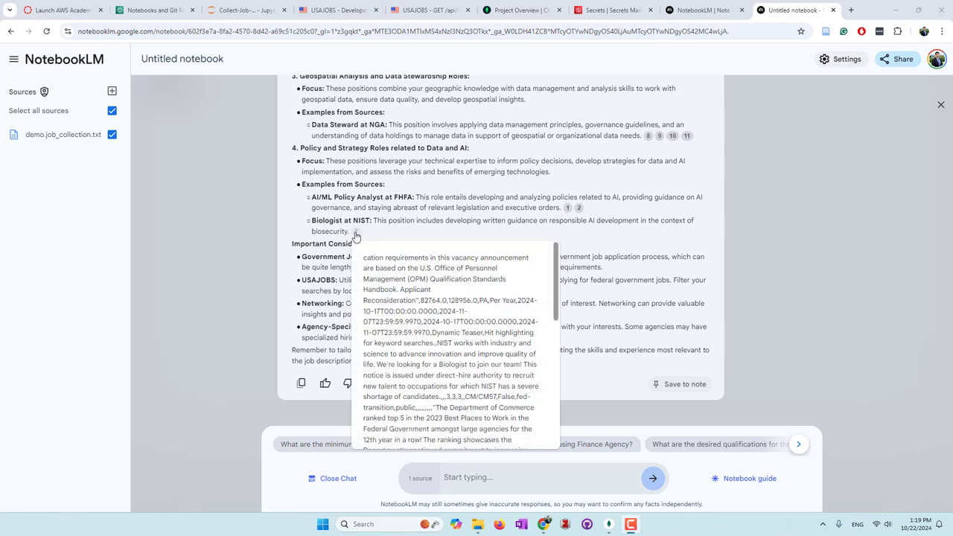
pyautogui.scroll(-10, 445, 324)
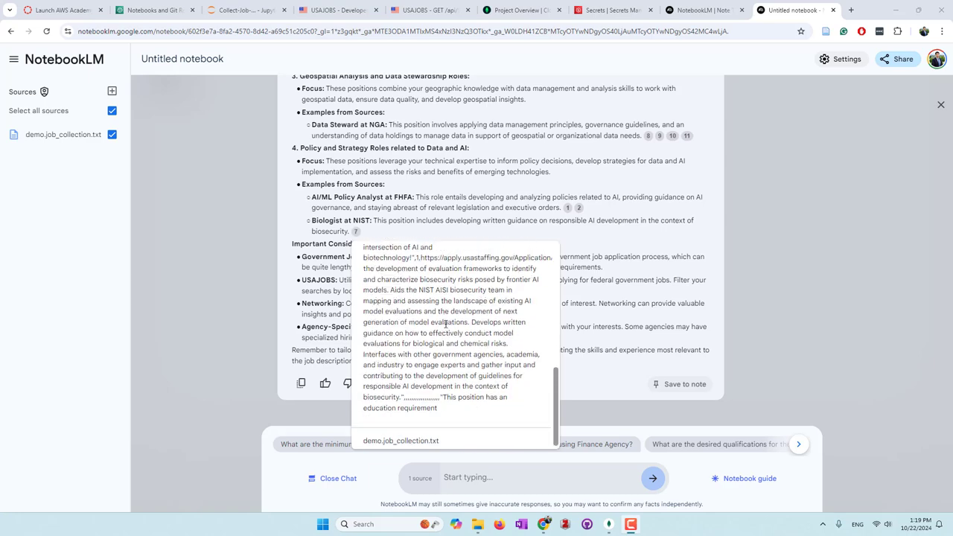
pyautogui.scroll(5, 445, 324)
pyautogui.click(447, 221)
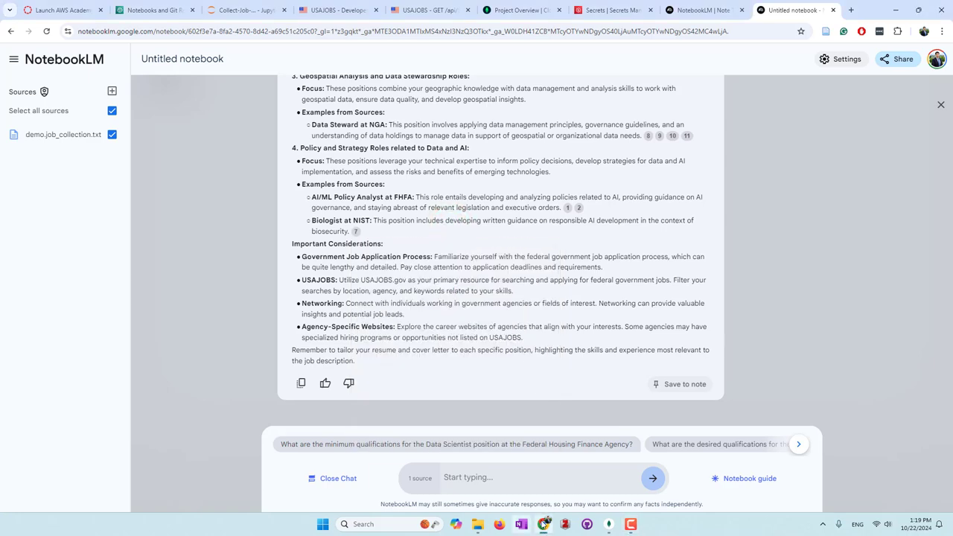
pyautogui.click(609, 524)
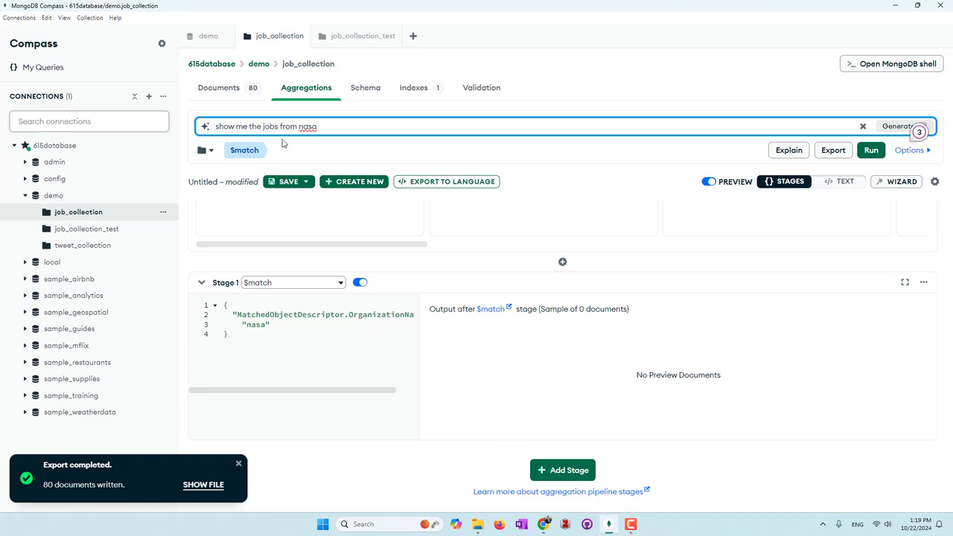
# - Glance over the nasa $match aggregation, then return to the NotebookLM chat box
pyautogui.moveTo(318, 127)
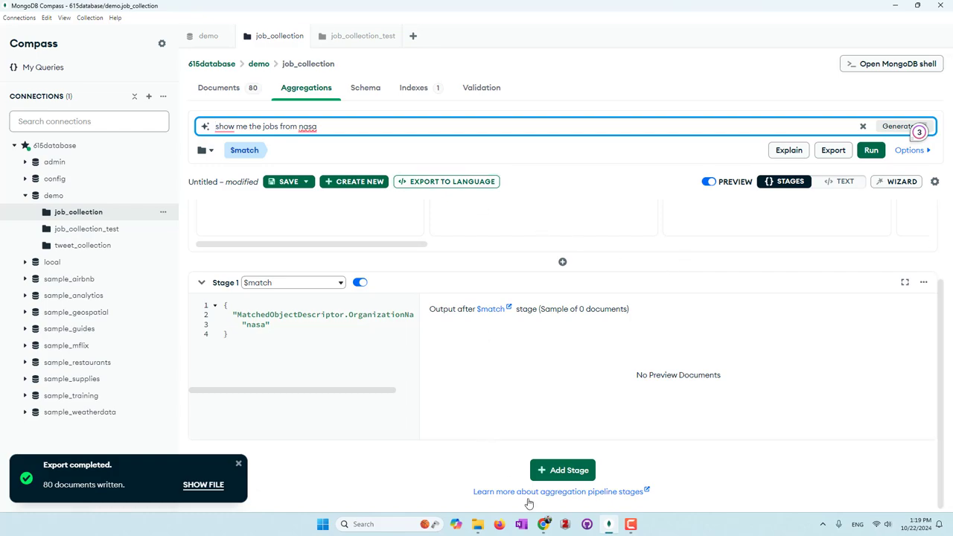
pyautogui.click(544, 524)
pyautogui.click(471, 477)
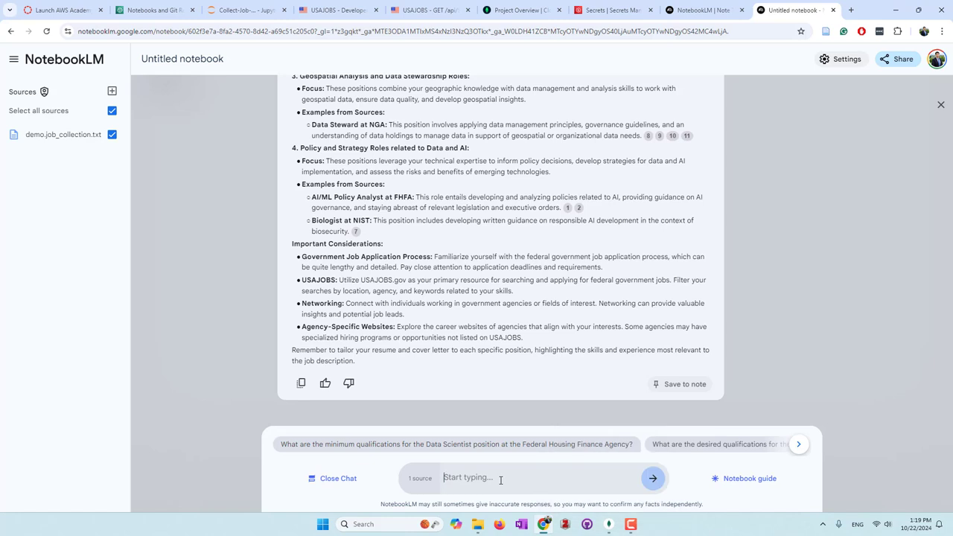
# - Ask 'are there any jobs from nasa?' and preview a cited source in the answer
pyautogui.write('are there any jobs from nasa')
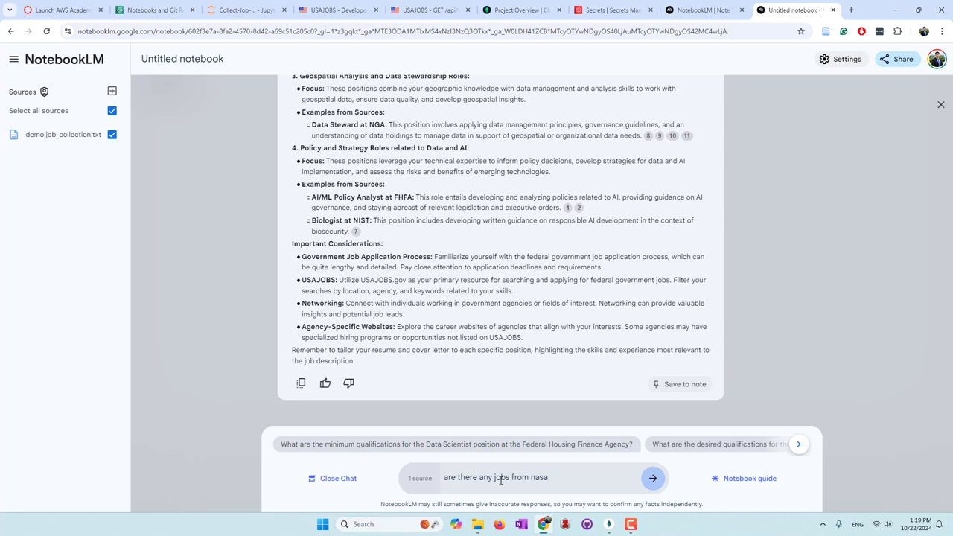
pyautogui.write('?')
pyautogui.press('Return')
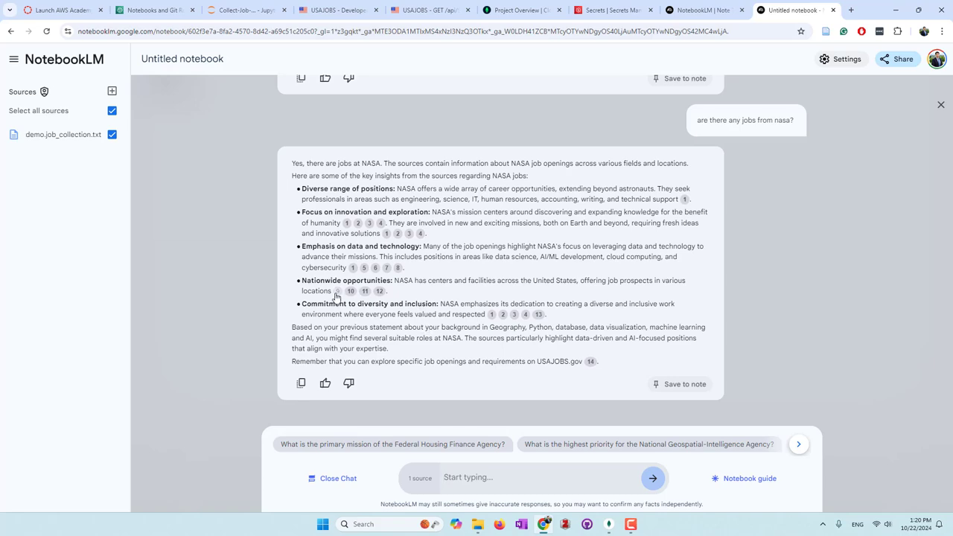
pyautogui.moveTo(337, 292)
# - Ask the chat to show the job posts from NASA
pyautogui.click(500, 484)
pyautogui.write('show me the job p')
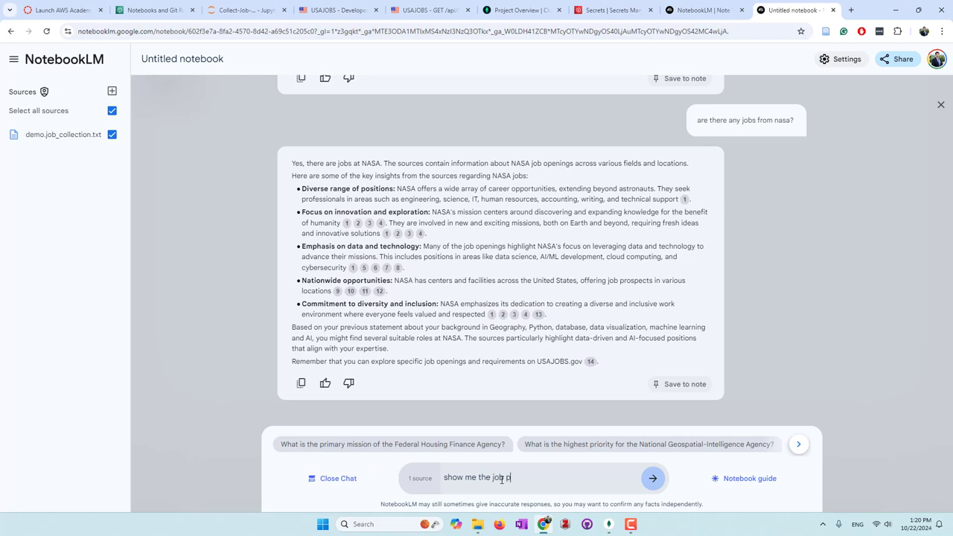
pyautogui.write('osts from nana')
pyautogui.write('a')
pyautogui.press('Return')
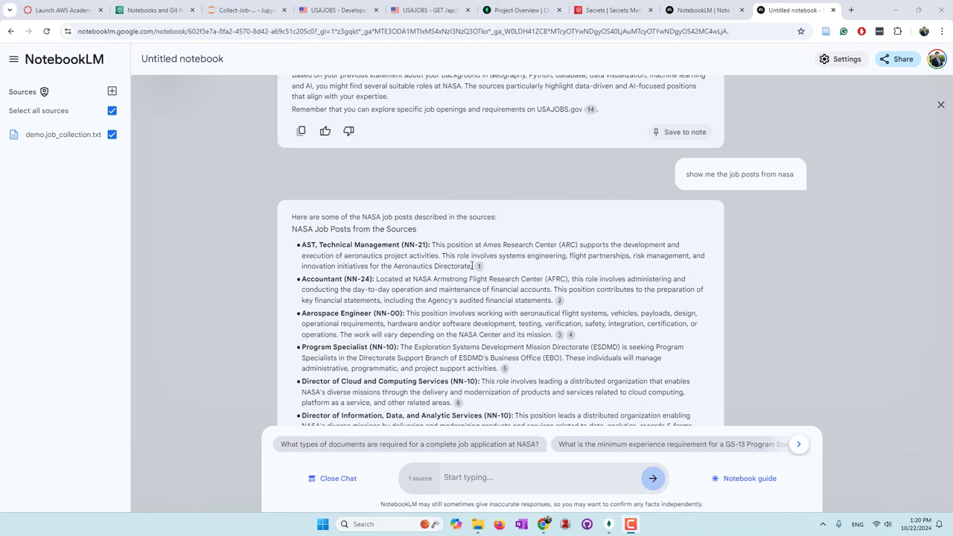
# - Review the listed NASA positions and select the Director of Information, Data, and Analytic Services title
pyautogui.moveTo(478, 268)
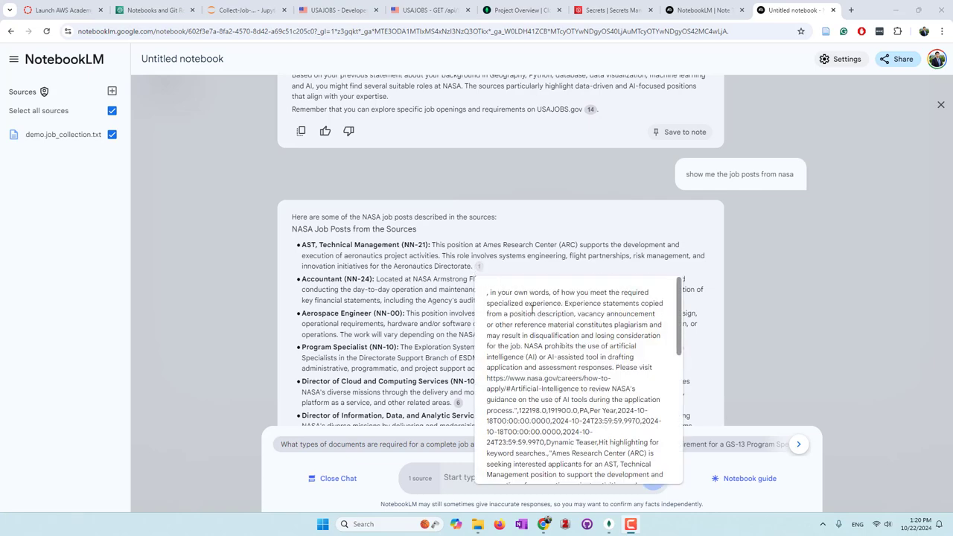
pyautogui.scroll(-10, 563, 366)
pyautogui.scroll(10, 563, 366)
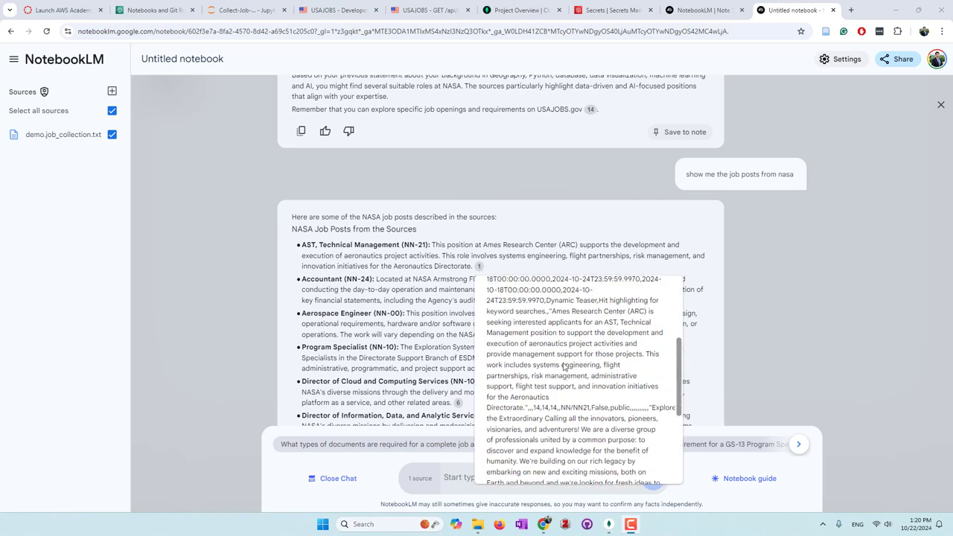
pyautogui.click(424, 285)
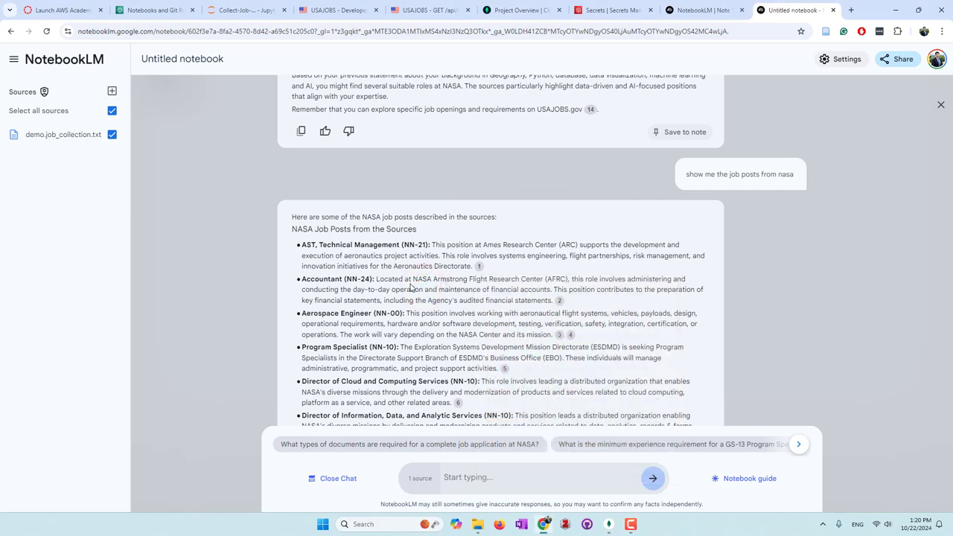
pyautogui.scroll(-2, 434, 312)
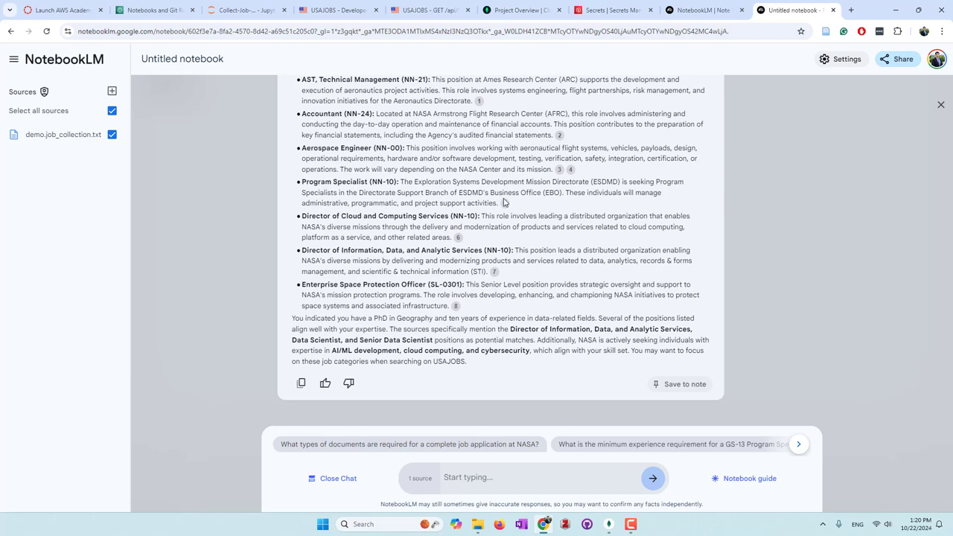
pyautogui.moveTo(504, 202)
pyautogui.moveTo(481, 254); pyautogui.dragTo(302, 250)
pyautogui.hotkey('ctrl', 'c')
pyautogui.click(472, 479)
pyautogui.write('tell me more about')
pyautogui.hotkey('ctrl', 'v')
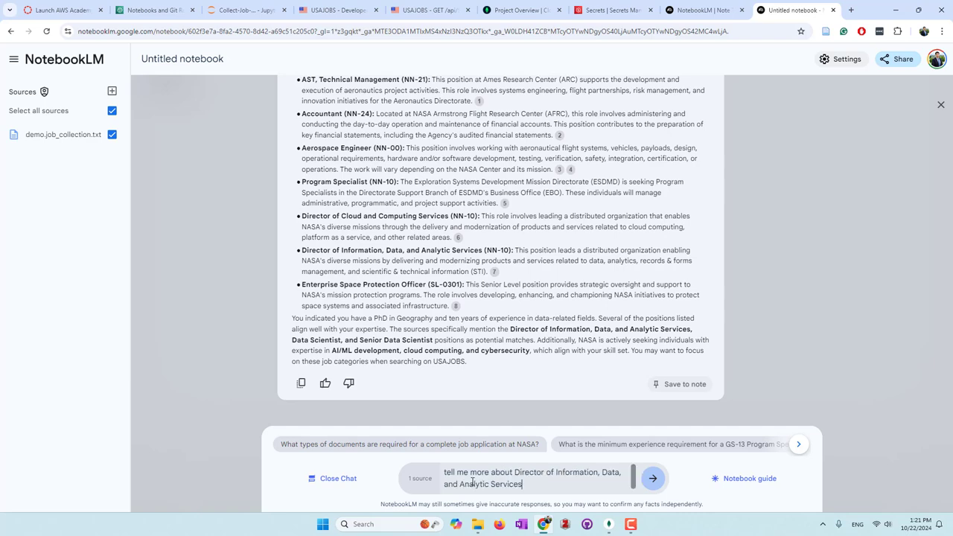
pyautogui.press('Return')
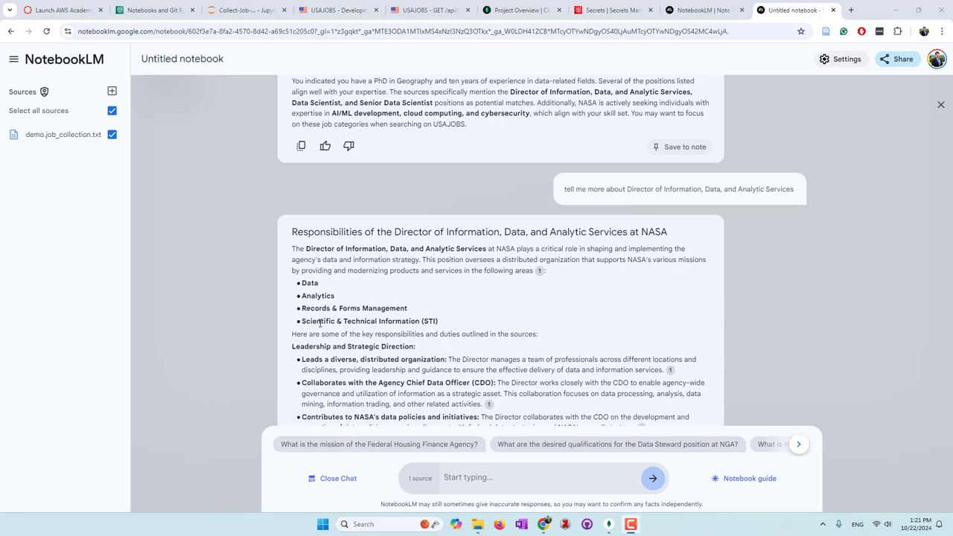
pyautogui.scroll(-2, 431, 336)
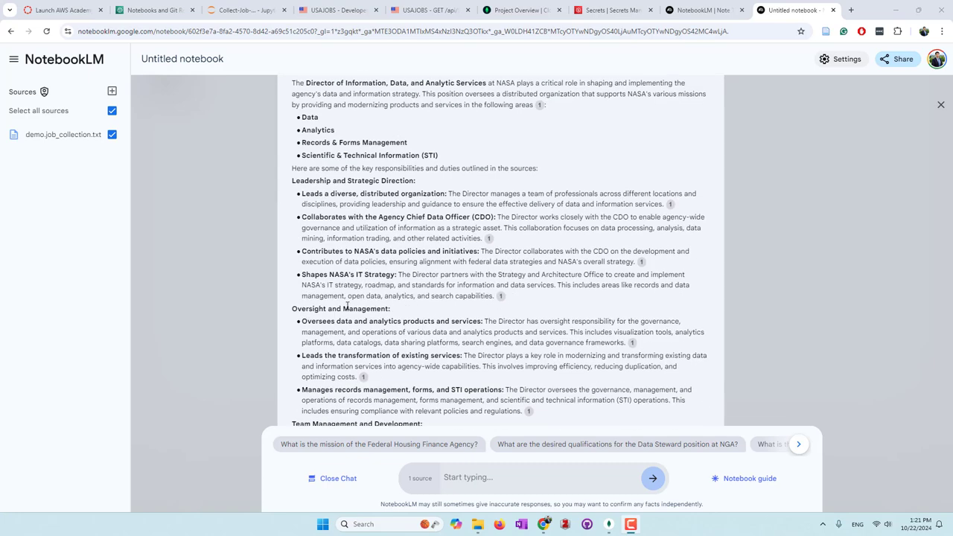
pyautogui.scroll(-3, 347, 307)
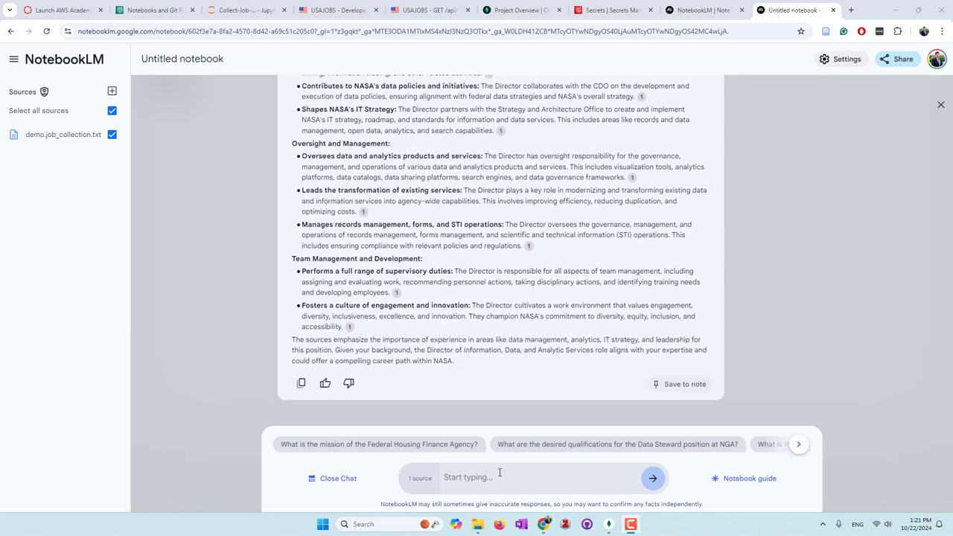
pyautogui.click(501, 484)
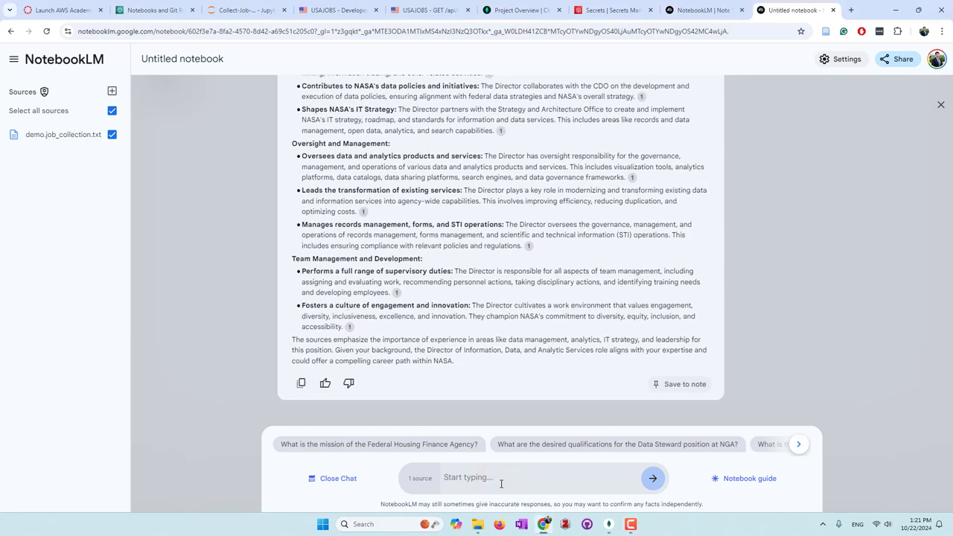
# - Ask 'do you think i am qualified?' and read through the Director-role fit assessment
pyautogui.write('a')
pyautogui.write('o you think')
pyautogui.write(' i am qualifie')
pyautogui.write('d?')
pyautogui.press('Return')
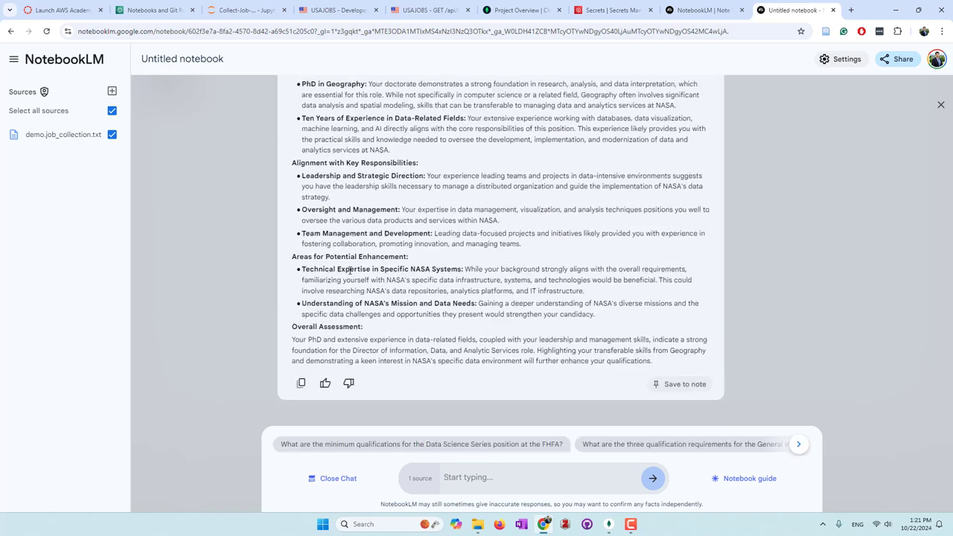
pyautogui.scroll(-2, 383, 314)
pyautogui.scroll(2, 383, 314)
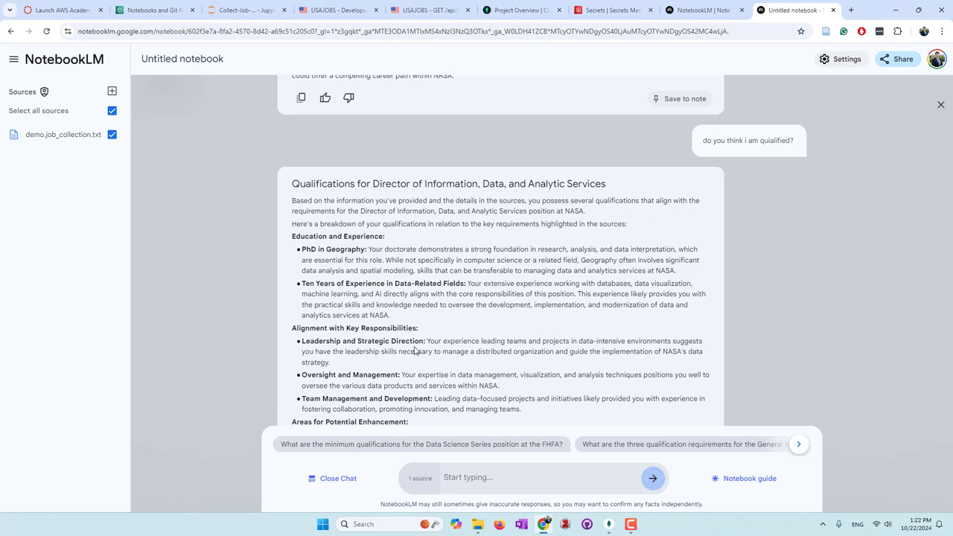
pyautogui.scroll(-2, 410, 339)
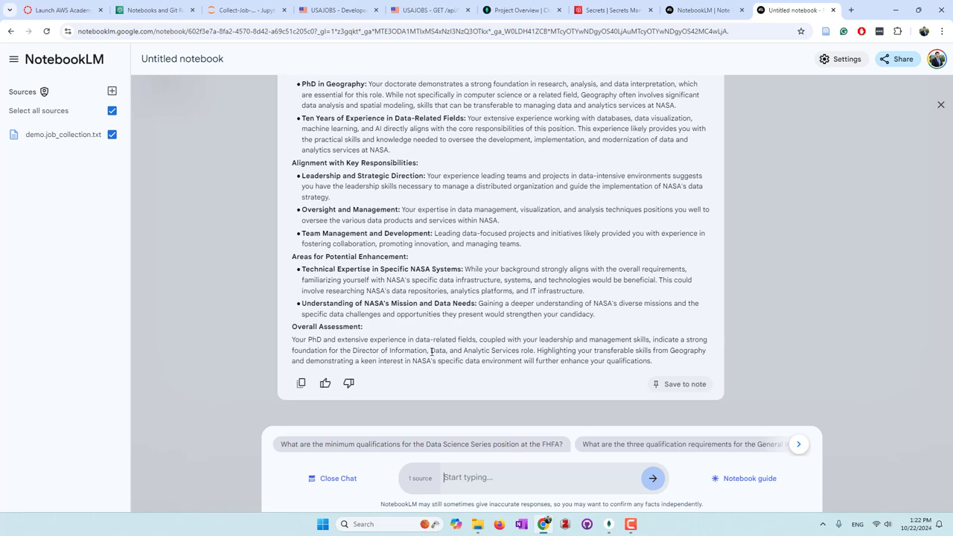
pyautogui.scroll(2, 432, 351)
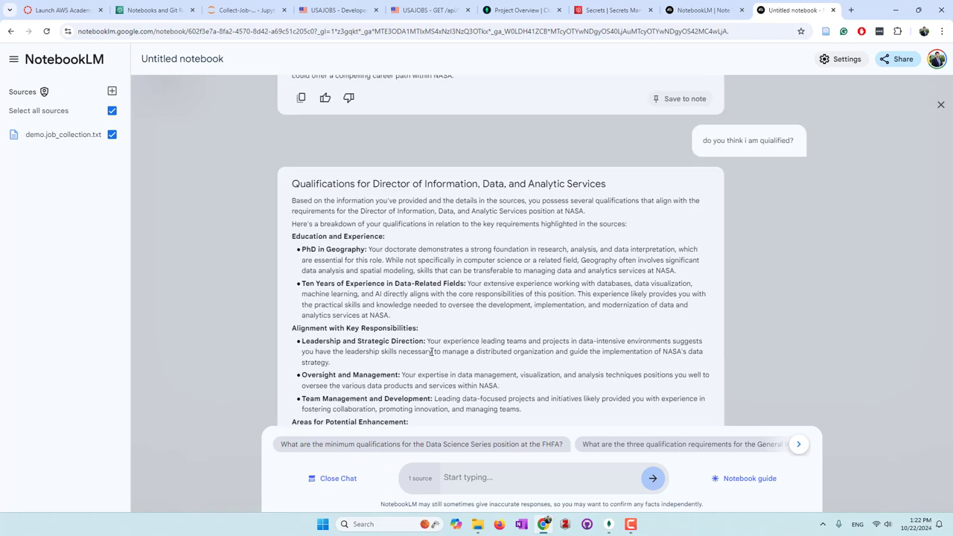
pyautogui.scroll(-2, 432, 352)
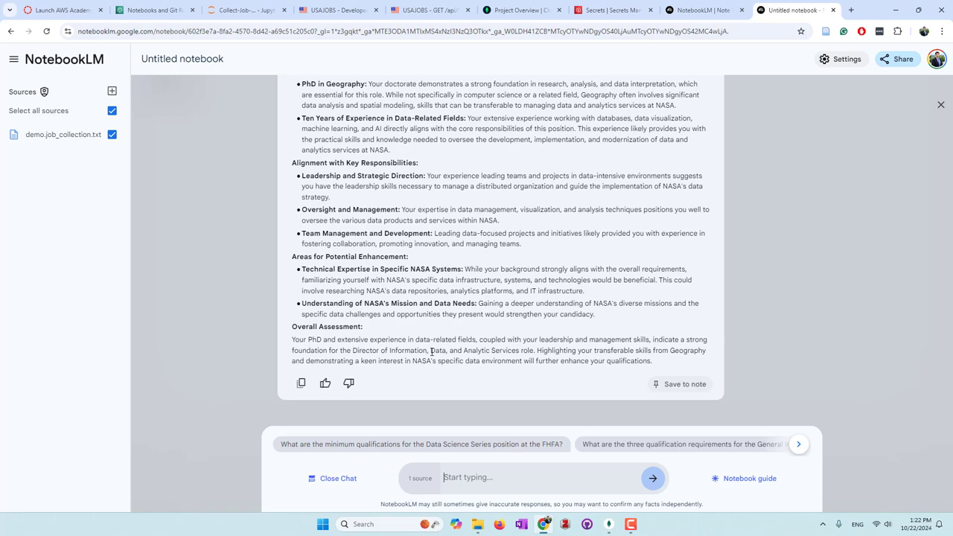
pyautogui.scroll(2, 432, 352)
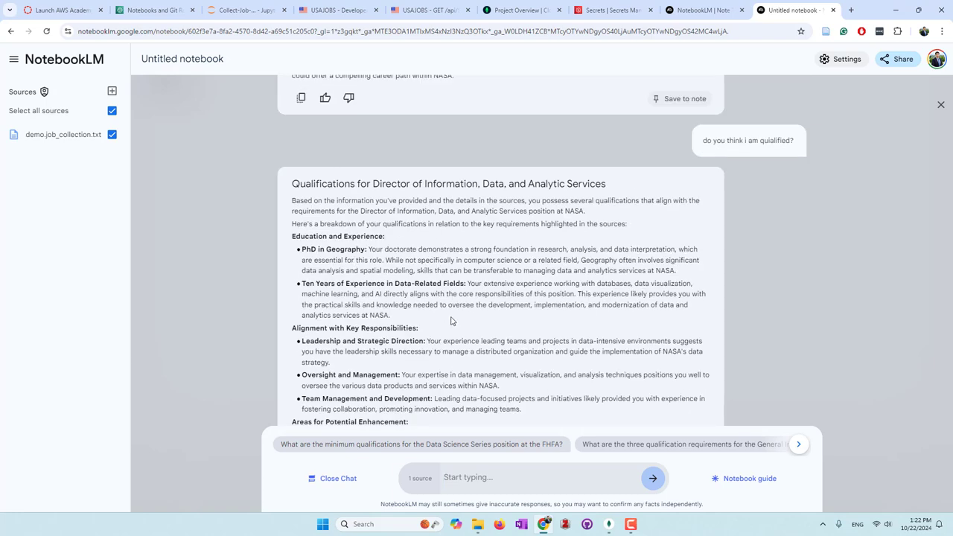
pyautogui.scroll(-2, 451, 321)
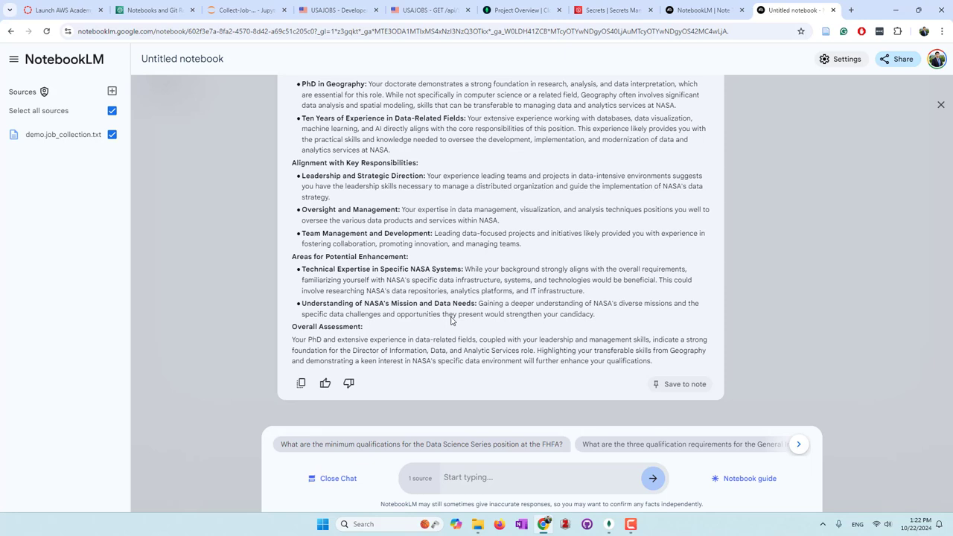
# - Ask for the job posting URL, then follow up with 'is there a url'
pyautogui.click(515, 487)
pyautogui.write('Show me the ')
pyautogui.write('job postin')
pyautogui.press('Return')
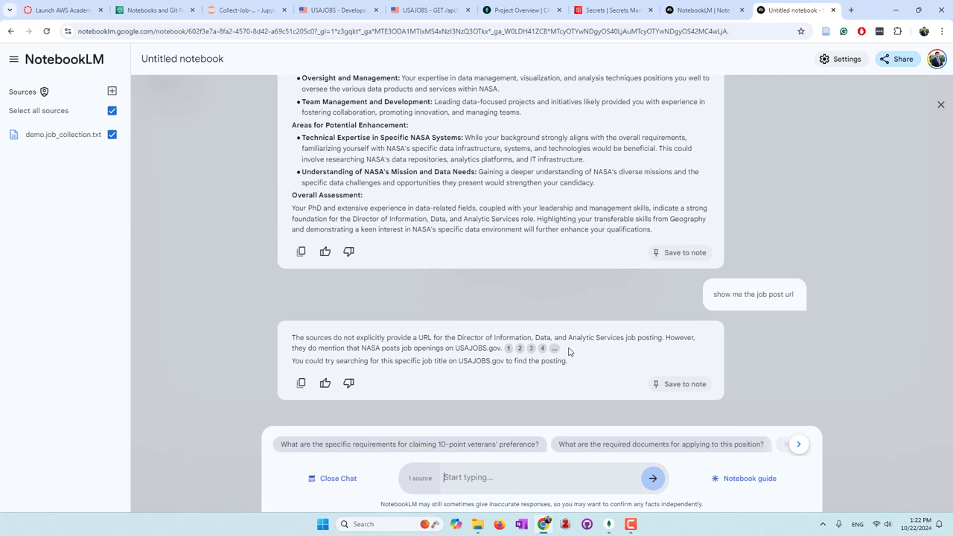
pyautogui.click(518, 481)
pyautogui.write('is ther')
pyautogui.write('e a ')
pyautogui.write('url')
pyautogui.press('Return')
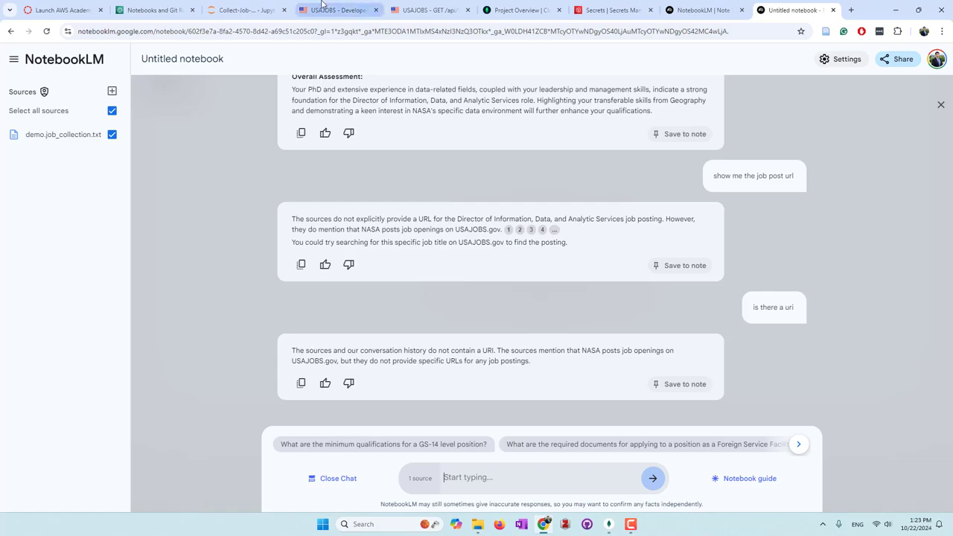
# - Switch to the Collect-Job-Data-with-Generative-AI.ipynb tab and dismiss the Error Starting Kernel dialog
pyautogui.click(246, 9)
pyautogui.click(540, 306)
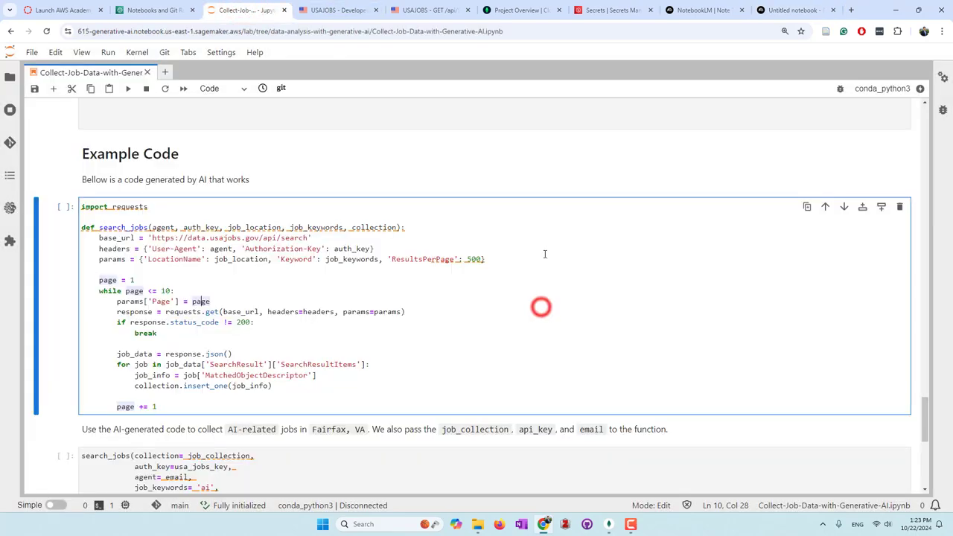
pyautogui.scroll(15, 359, 211)
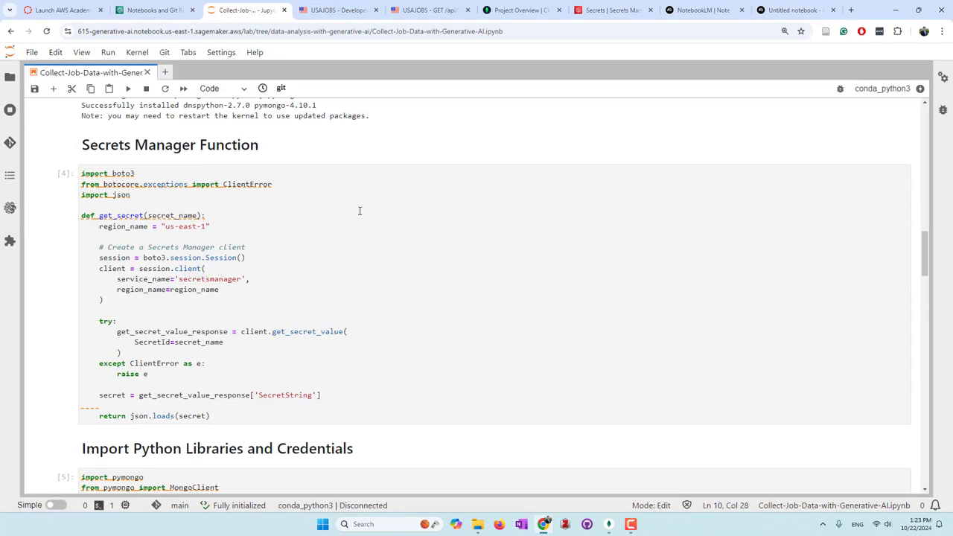
pyautogui.scroll(5, 316, 155)
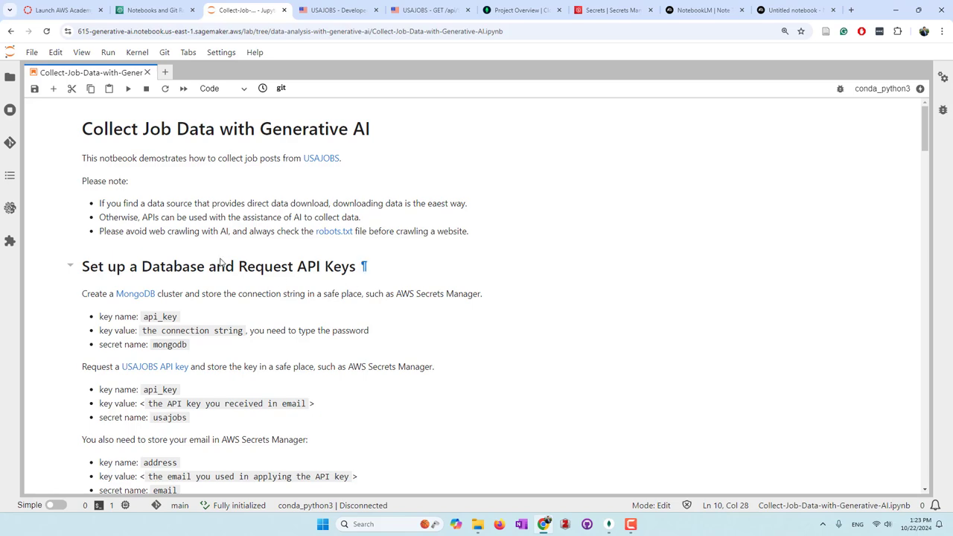
# - Scroll through the Jupyter notebook's code, then bring MongoDB Compass forward
pyautogui.scroll(-5, 468, 298)
pyautogui.scroll(-20, 467, 299)
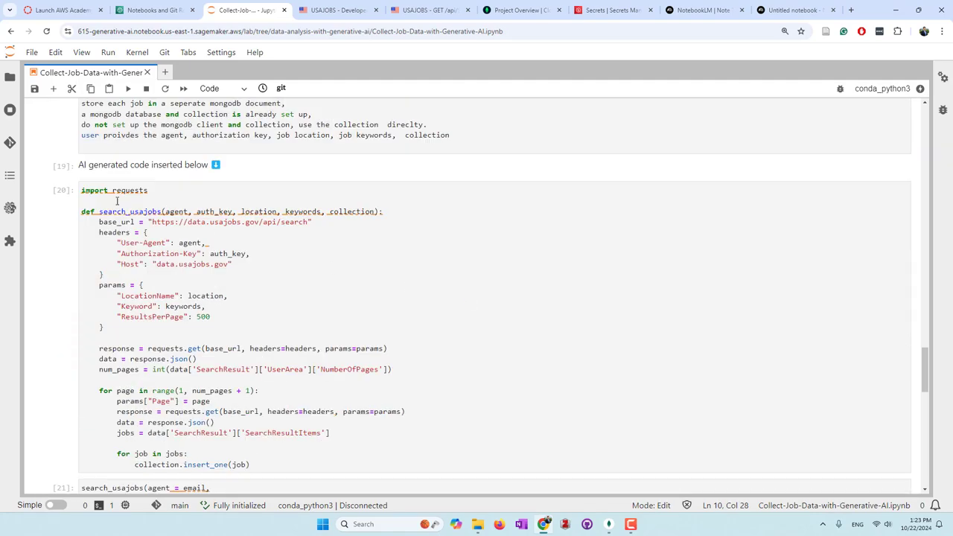
pyautogui.scroll(-5, 243, 266)
pyautogui.scroll(15, 243, 266)
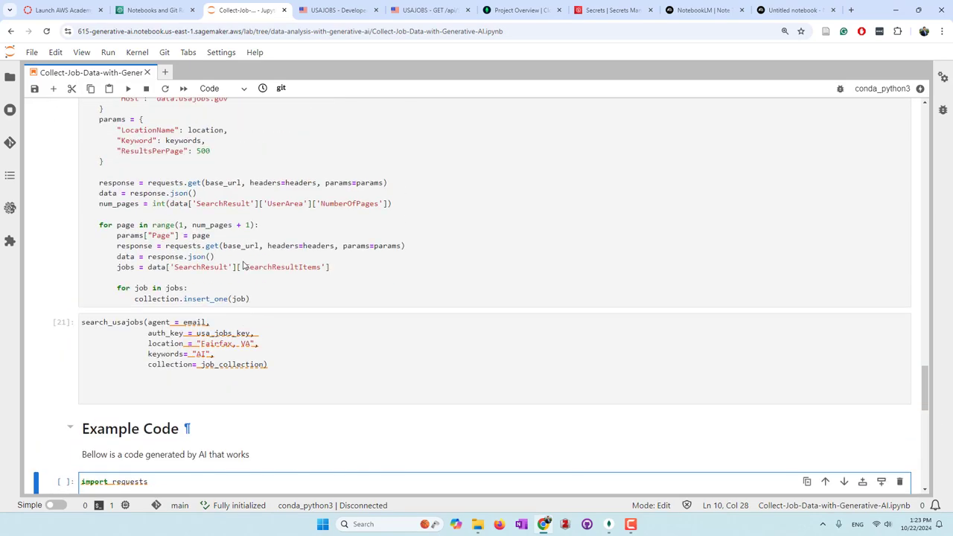
pyautogui.scroll(-3, 229, 258)
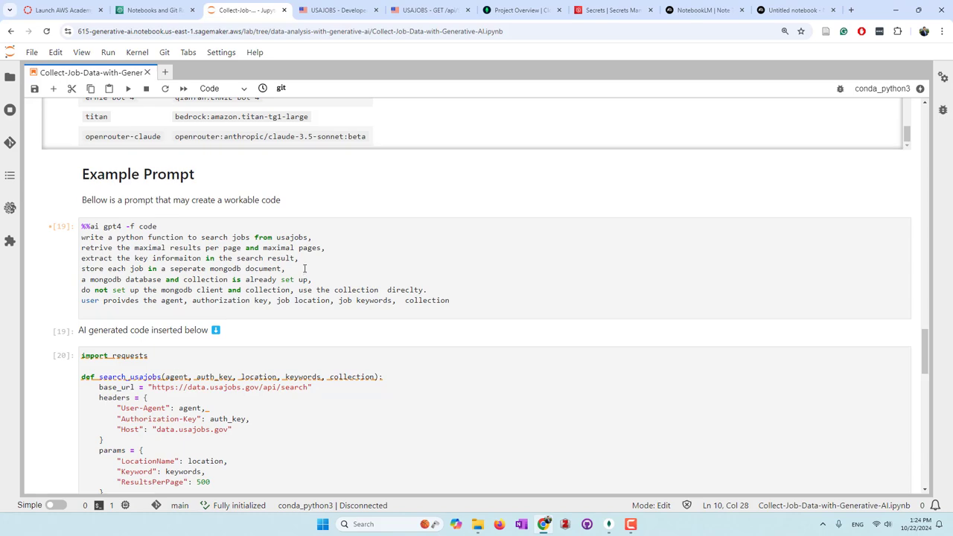
pyautogui.scroll(-9, 304, 268)
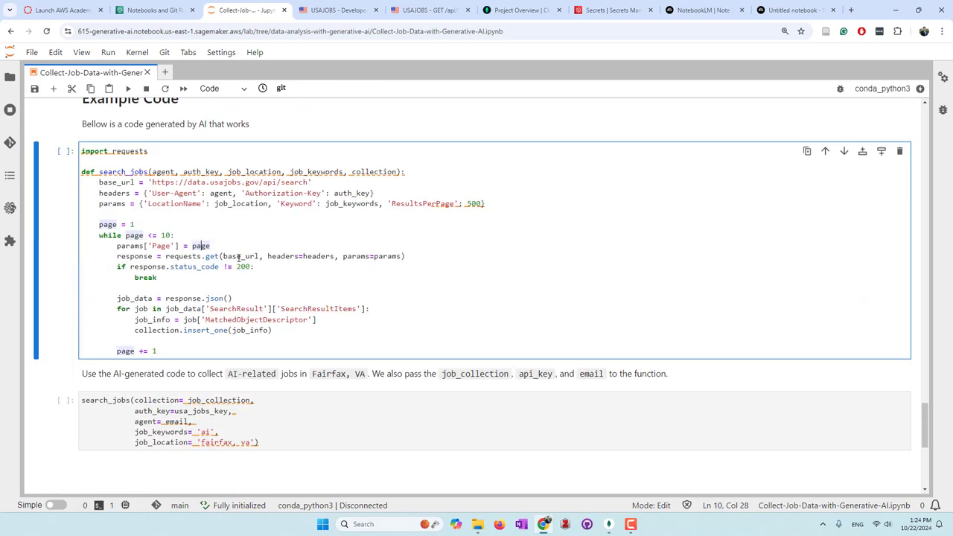
pyautogui.scroll(2, 310, 371)
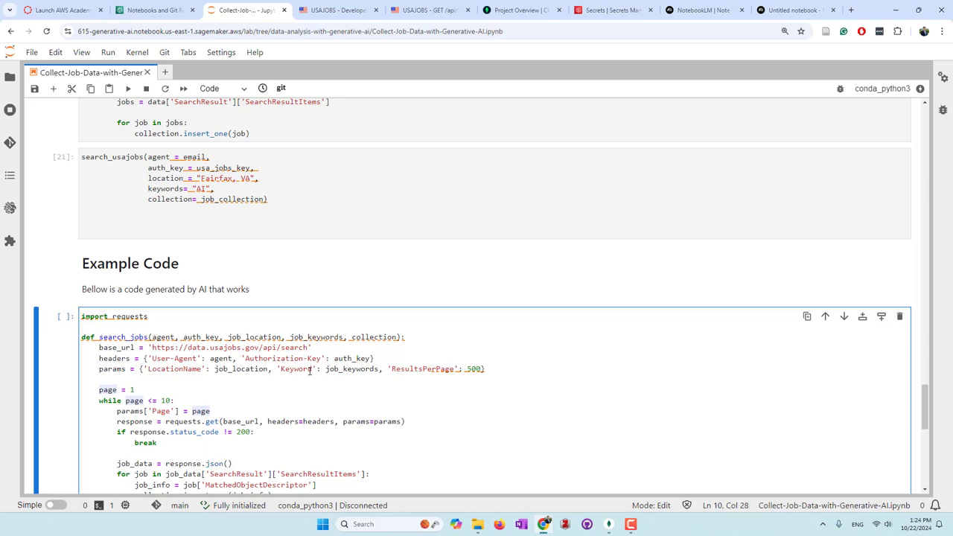
pyautogui.click(612, 524)
# - Show the 80 job_collection documents in Compass, then switch back to NotebookLM
pyautogui.click(216, 88)
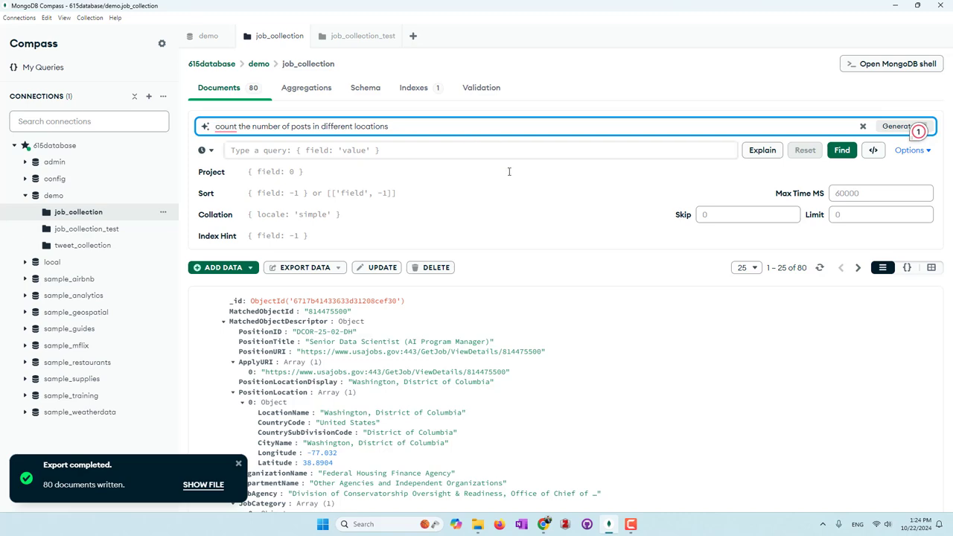
pyautogui.hotkey('alt', 'Tab')
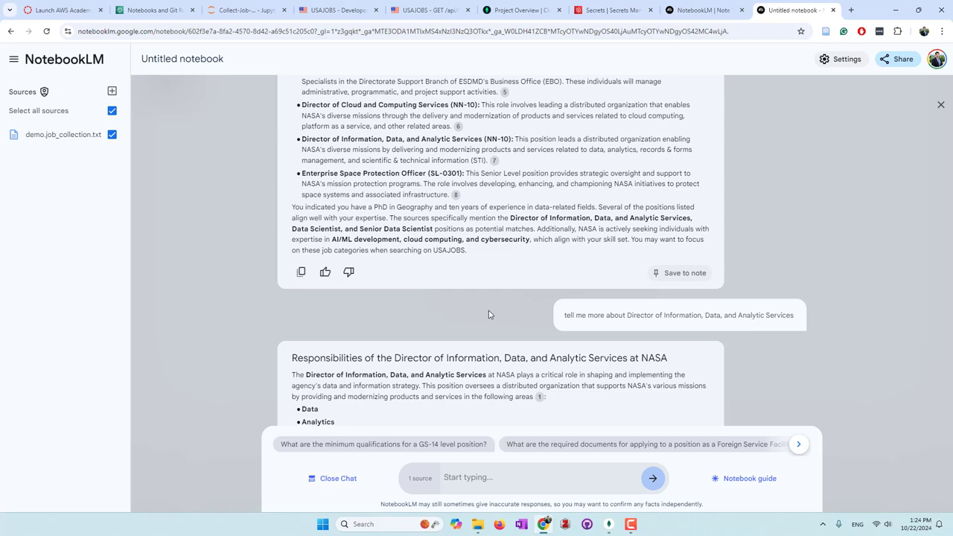
# - Dismiss Chrome's Inactive tabs popup and open the Notebook guide with its job-postings summary
pyautogui.scroll(-15, 489, 314)
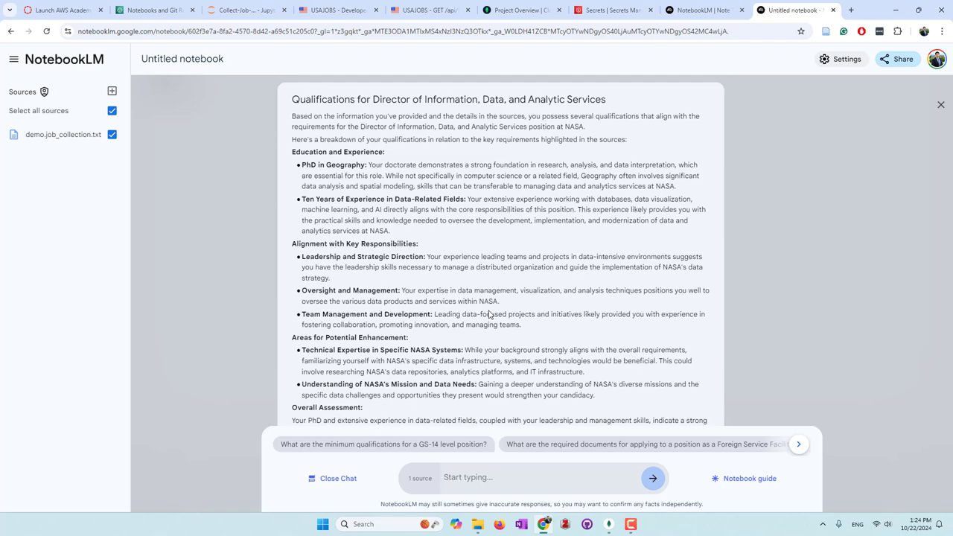
pyautogui.click(169, 38)
pyautogui.scroll(-2, 579, 283)
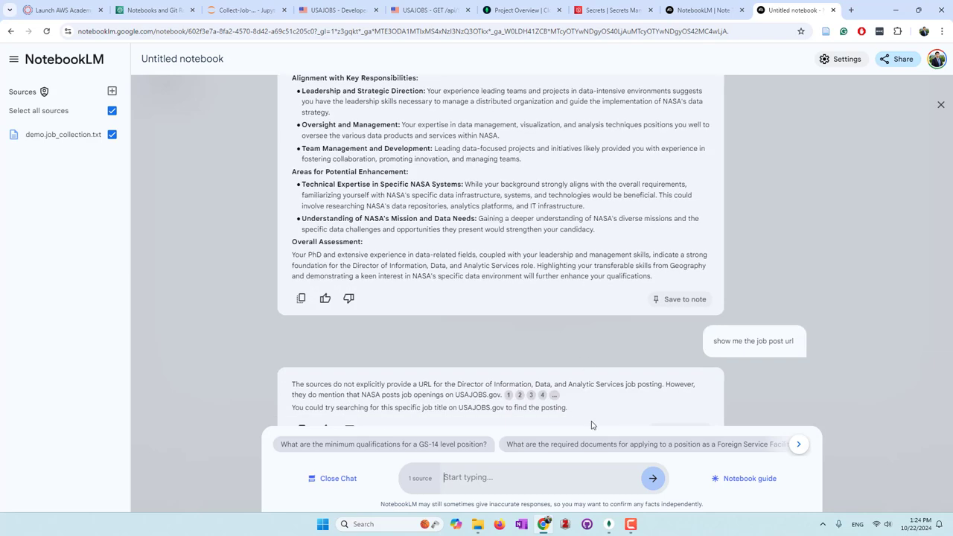
pyautogui.click(742, 481)
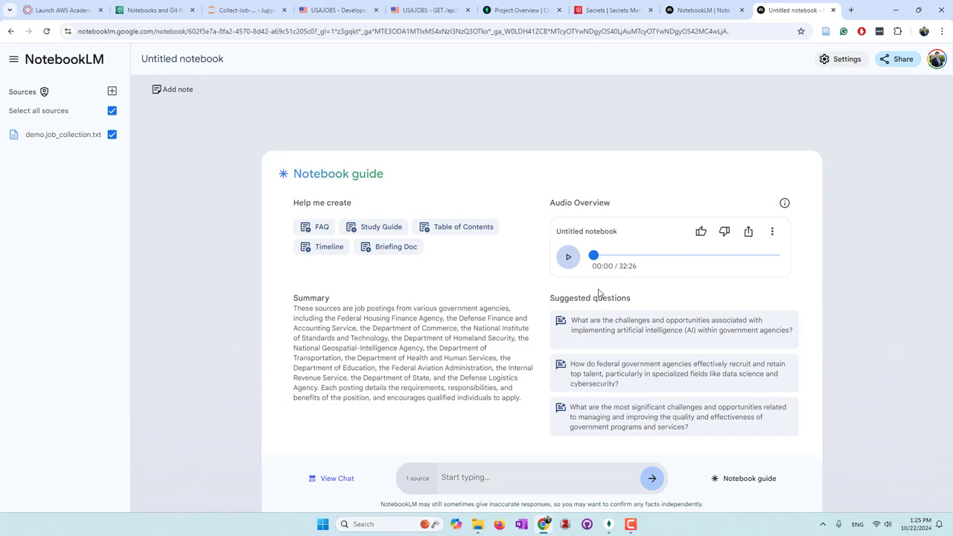
# - Play the 32:26 Audio Overview through its first 01:35, then pause it
pyautogui.click(566, 257)
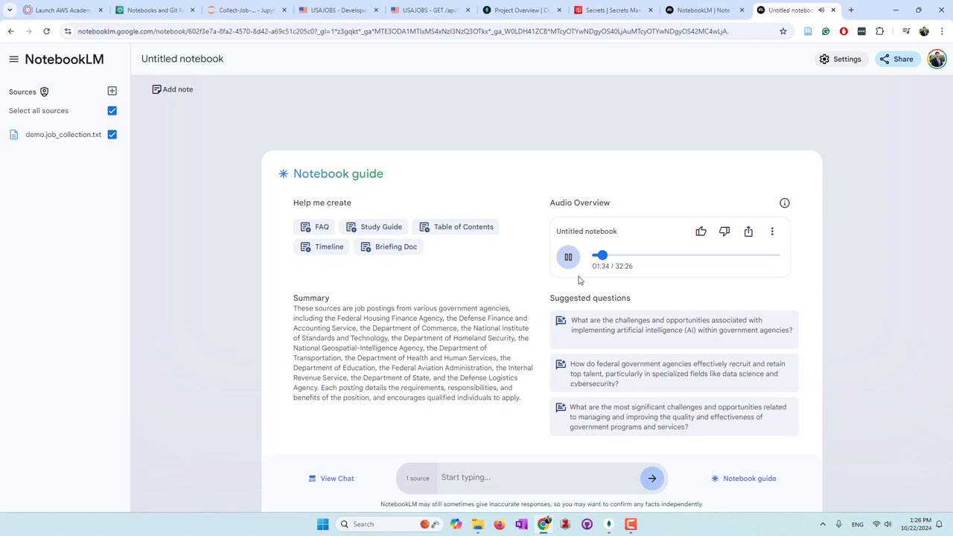
pyautogui.click(568, 259)
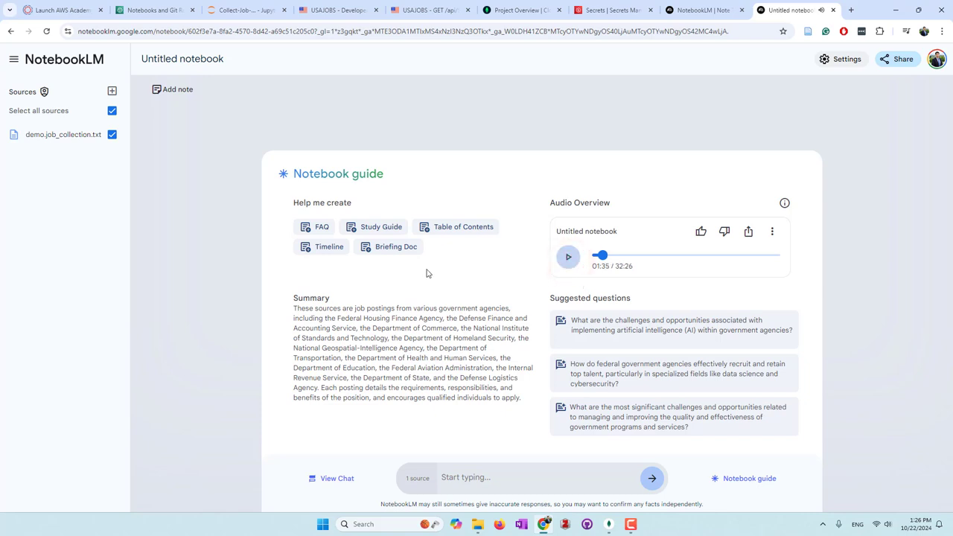